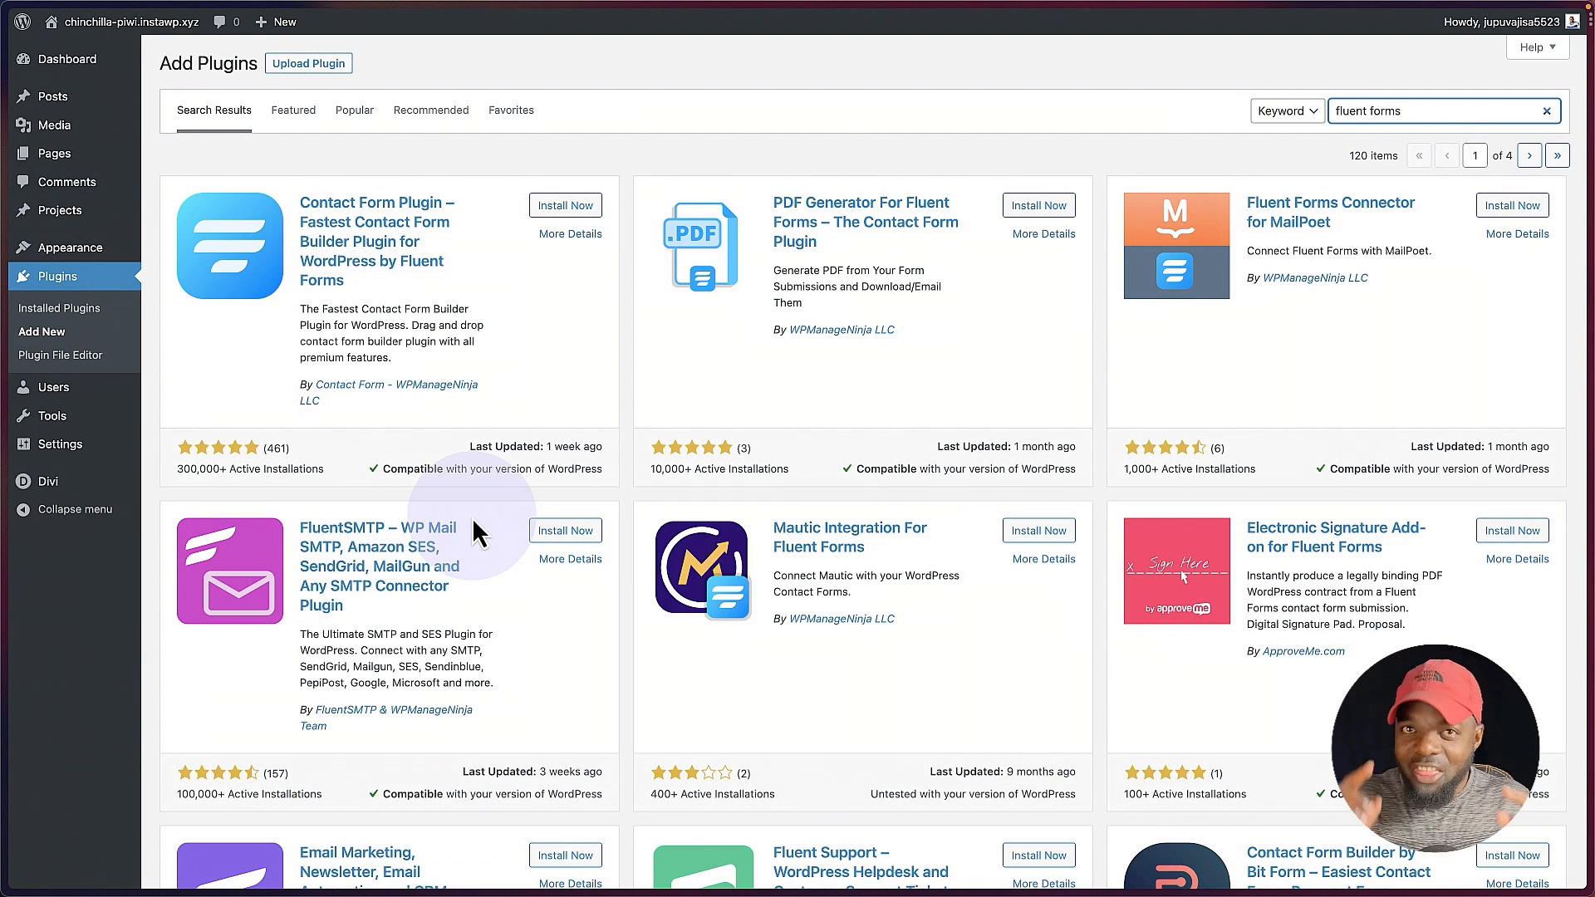
Step: Install and activate the Contact Form Plugin by Fluent Forms from the plugin search results
{"action": "left_click", "coordinate": [582, 210]}
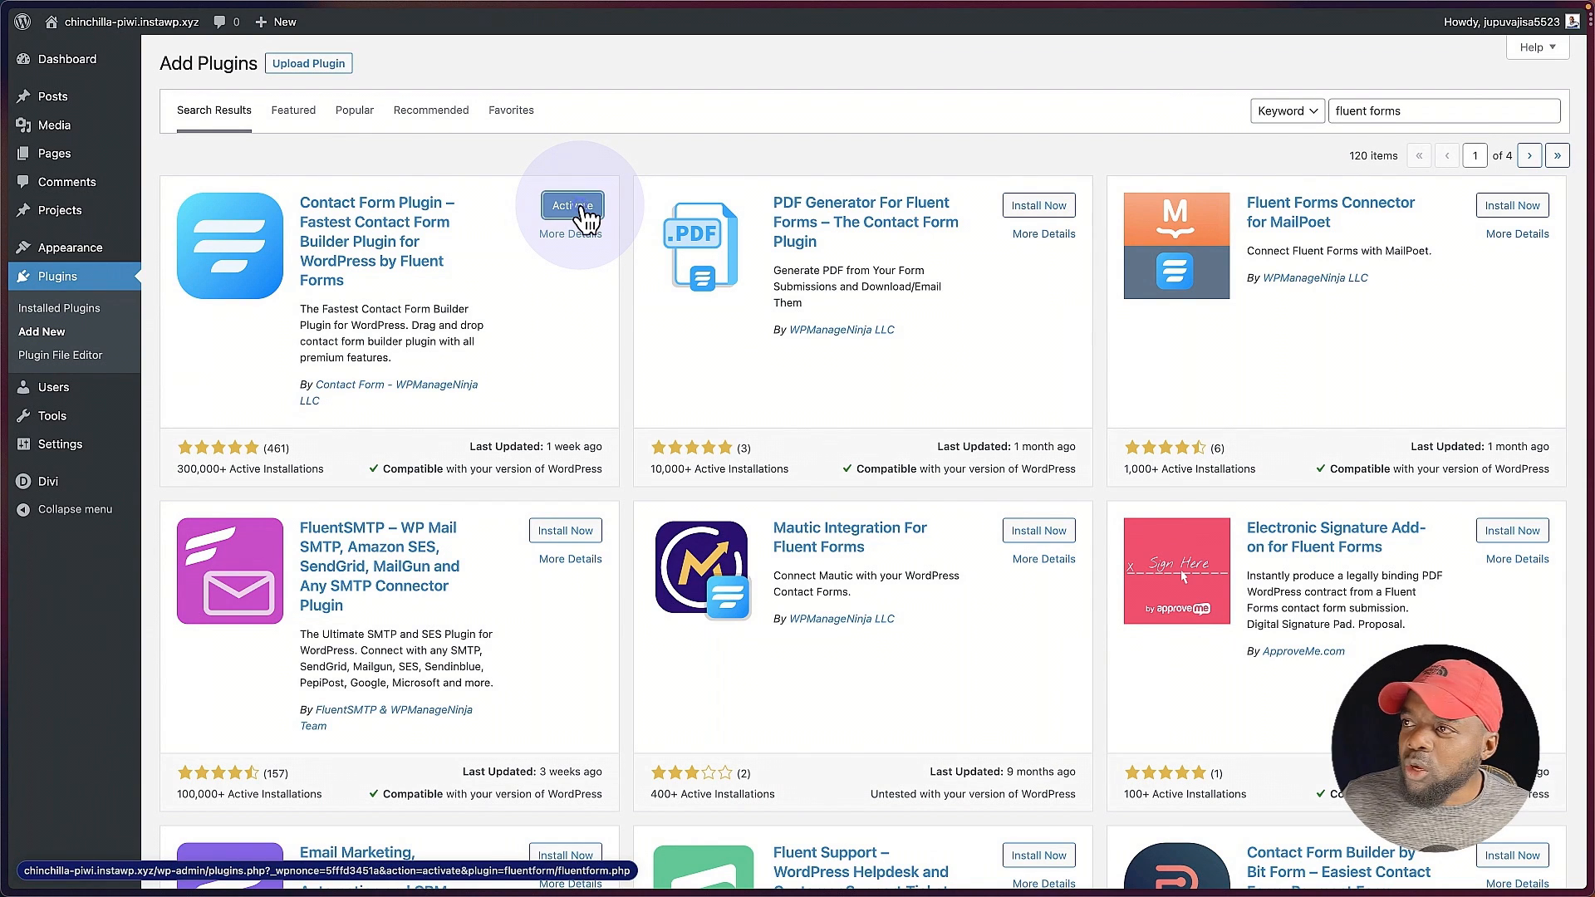
{"action": "left_click", "coordinate": [584, 212]}
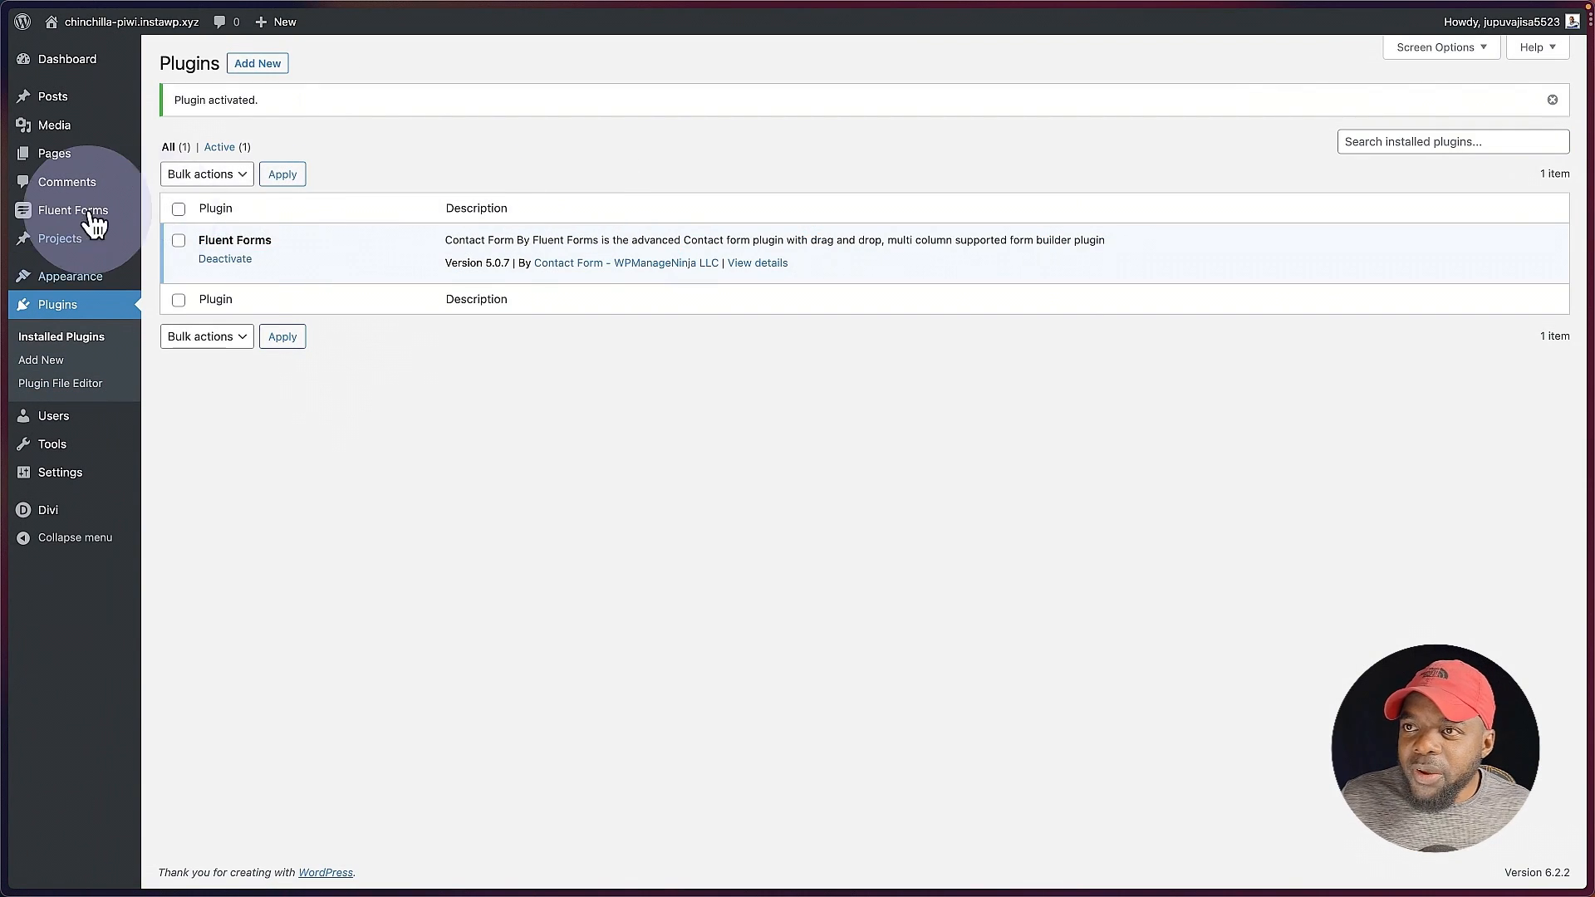
Step: Preview the Contact Form Demo form from the Fluent Forms list and open it for field editing
{"action": "mouse_move", "coordinate": [79, 221]}
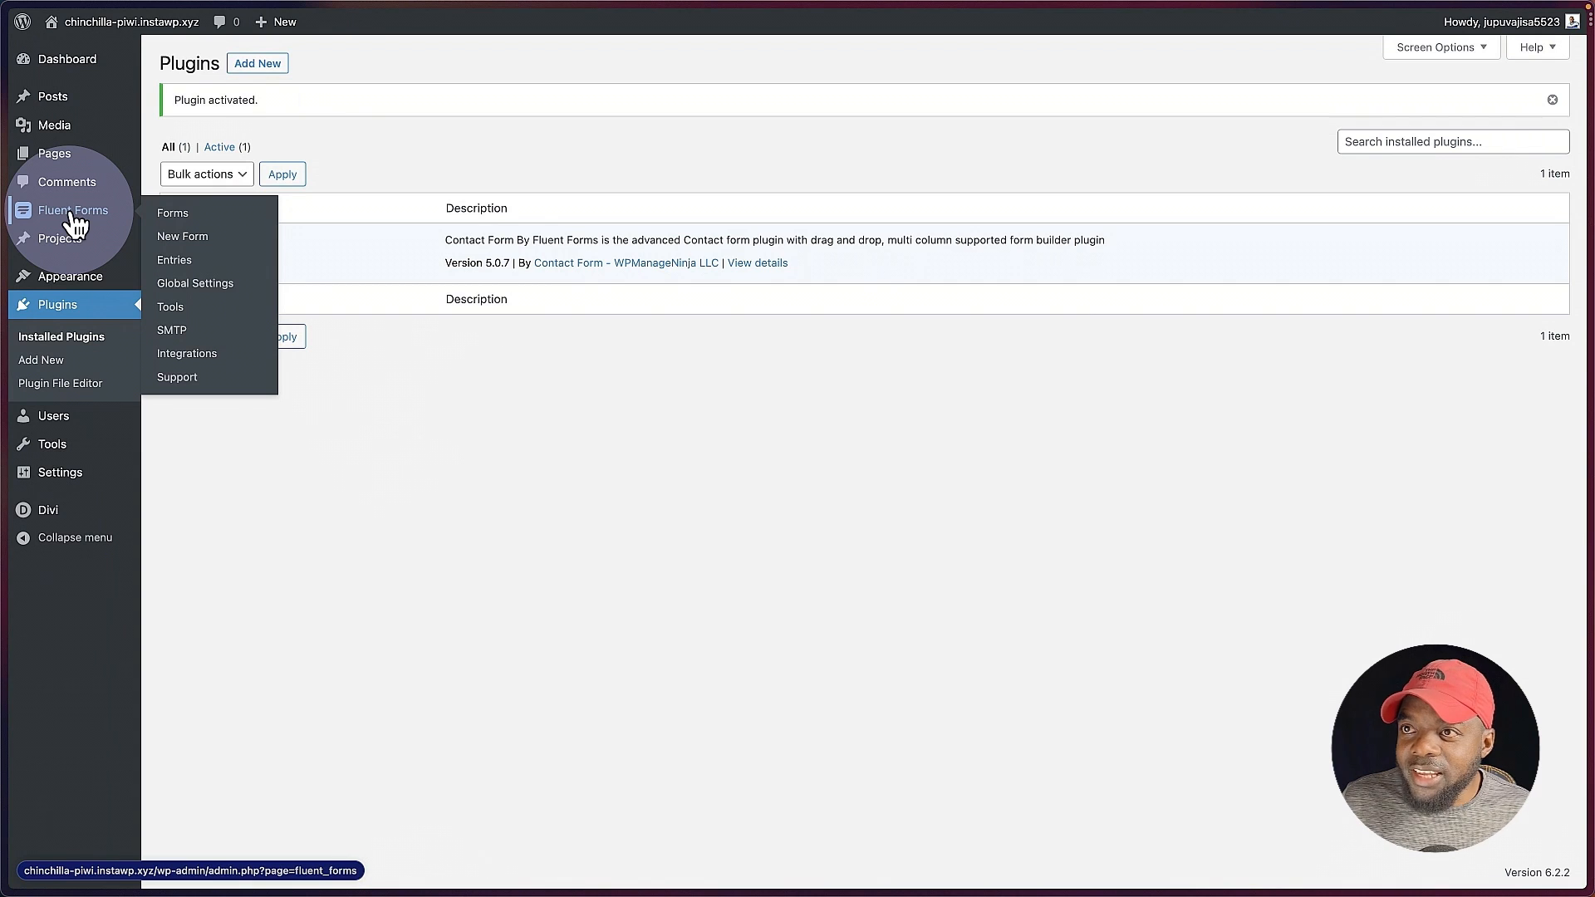
{"action": "left_click", "coordinate": [73, 220]}
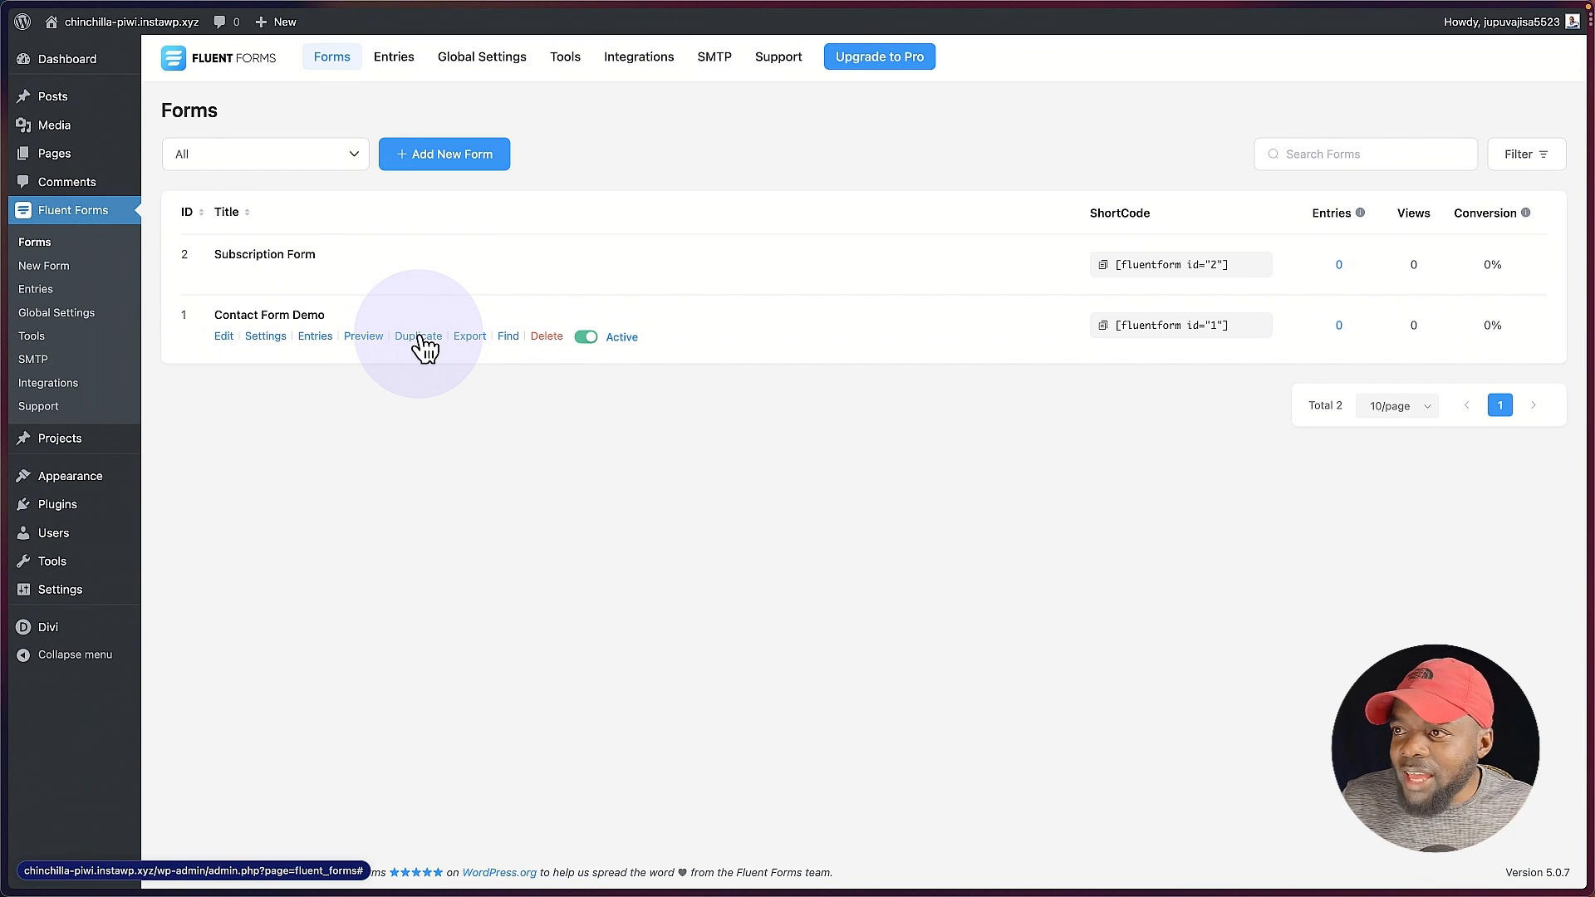
{"action": "left_click", "coordinate": [365, 338]}
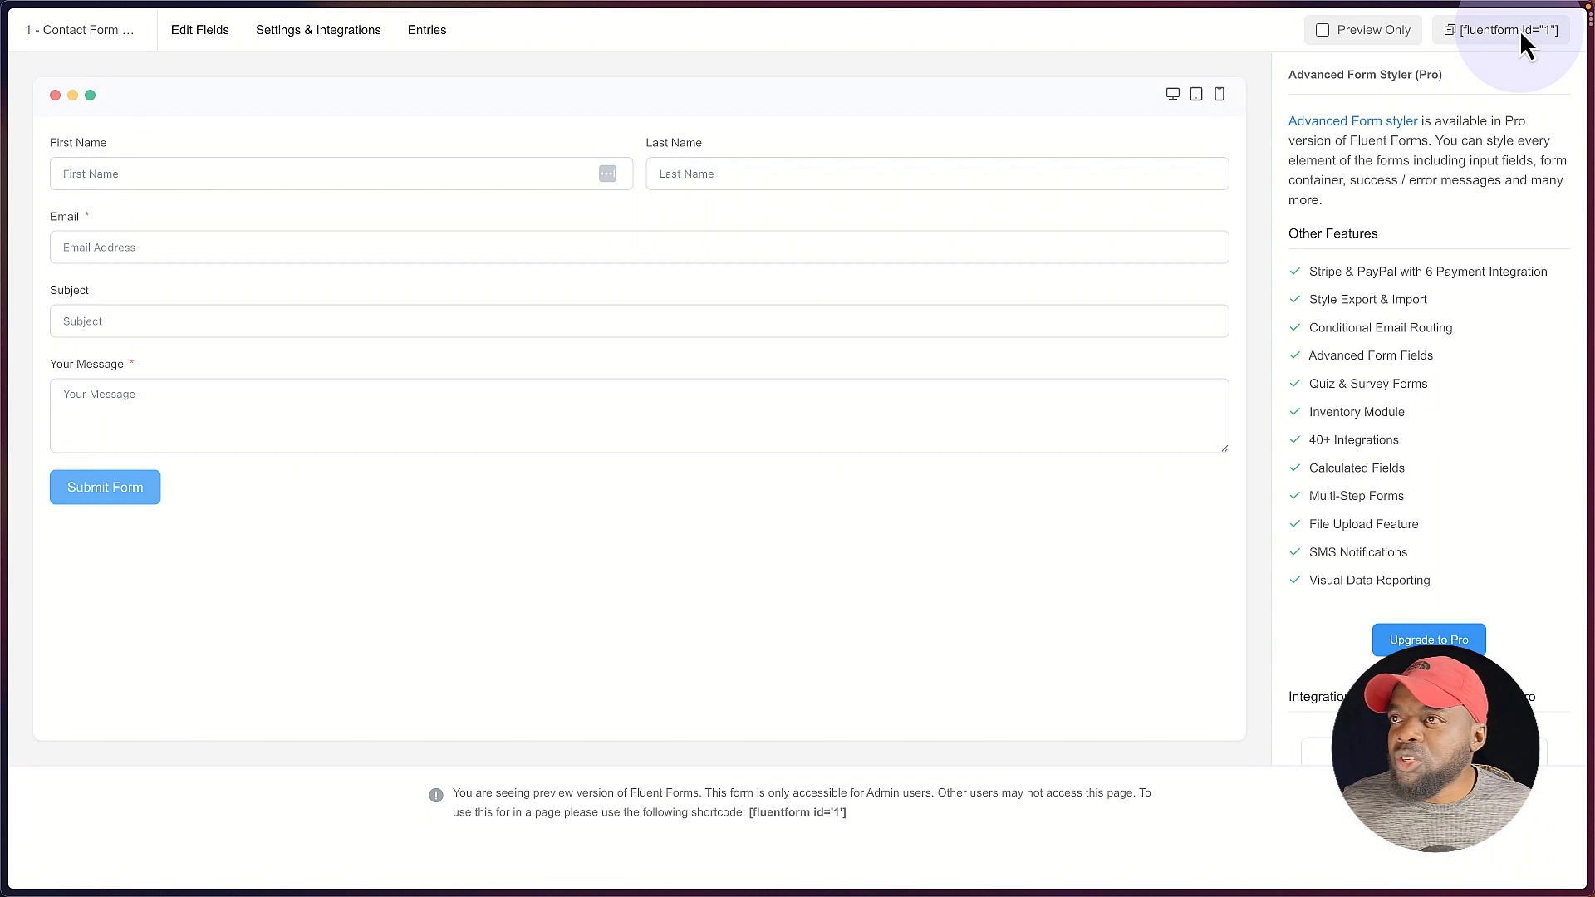
{"action": "left_click", "coordinate": [215, 32]}
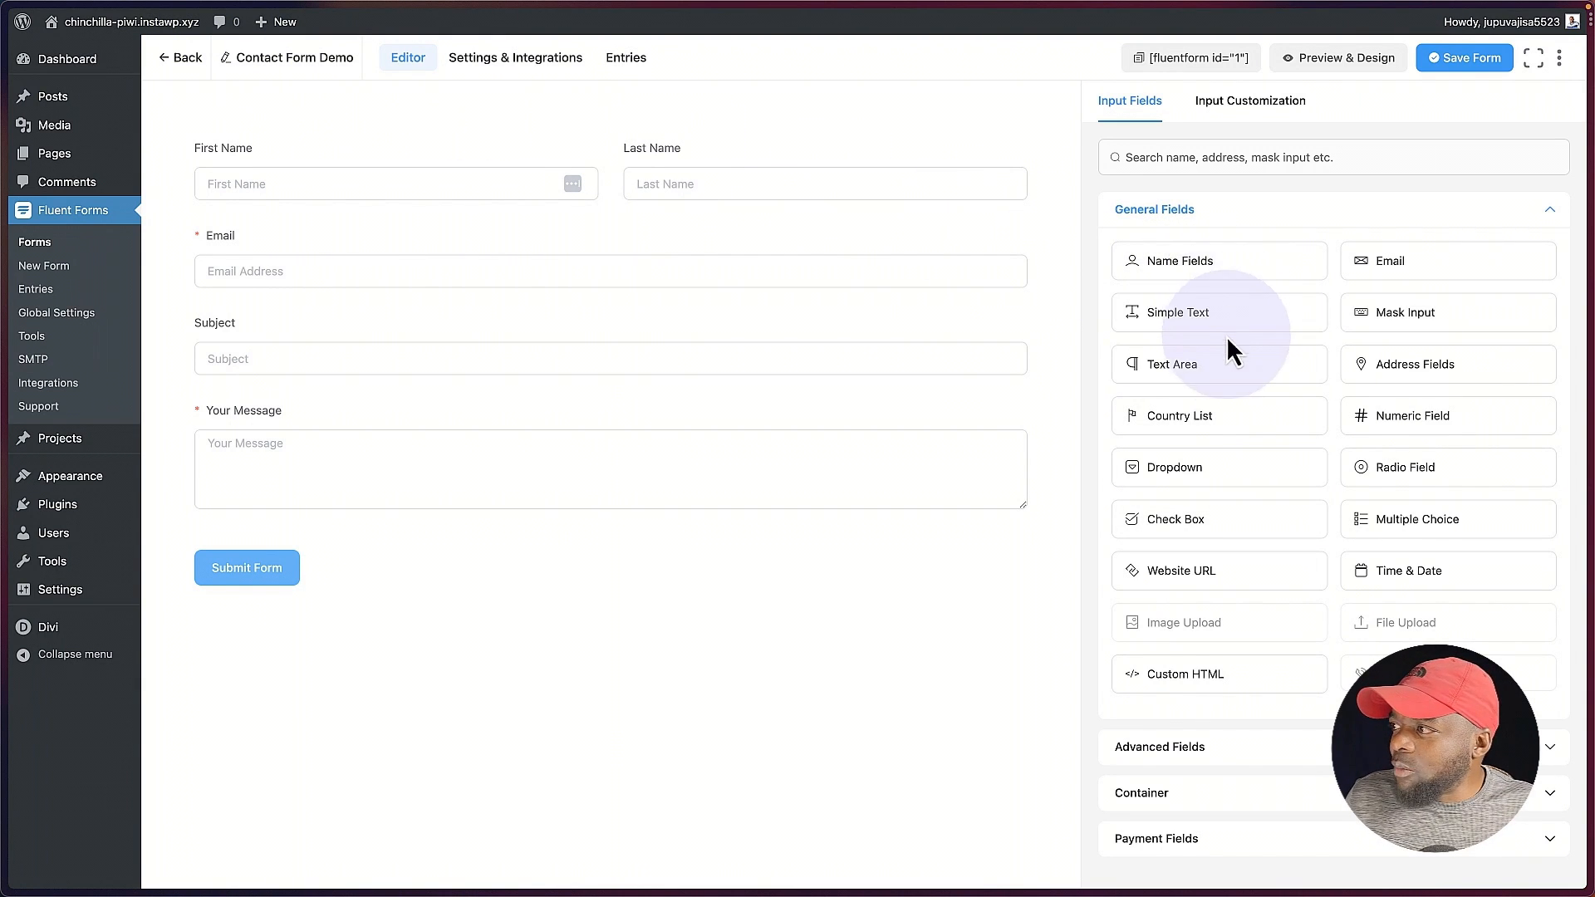
Step: Add a Country List field to the form and place it between Subject and Your Message
{"action": "left_click", "coordinate": [1232, 420]}
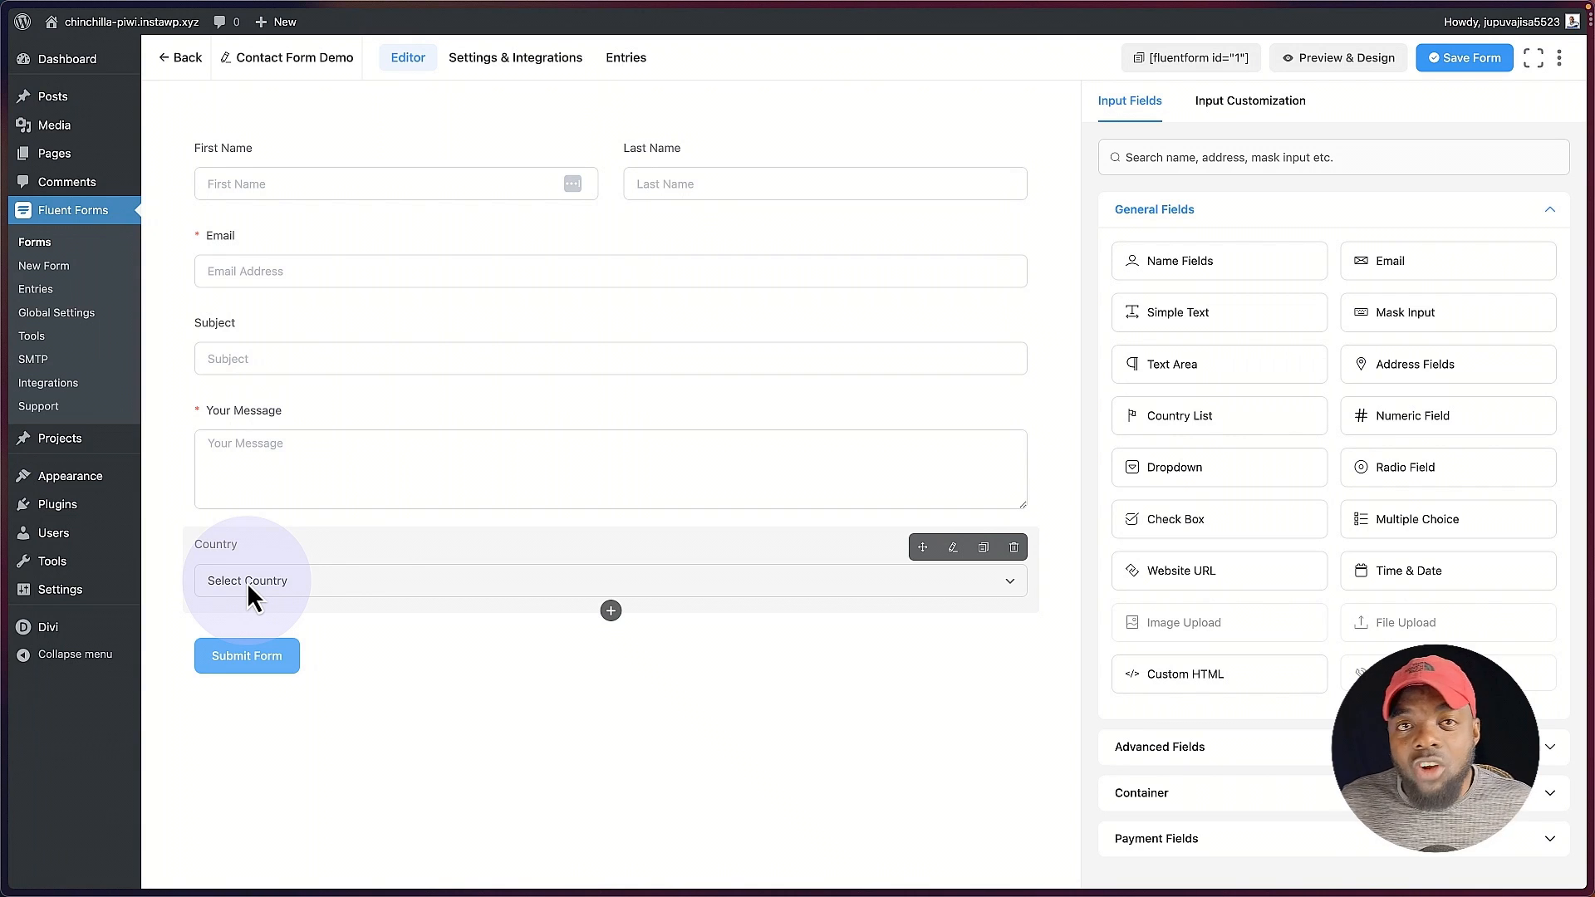
{"action": "left_click", "coordinate": [315, 549]}
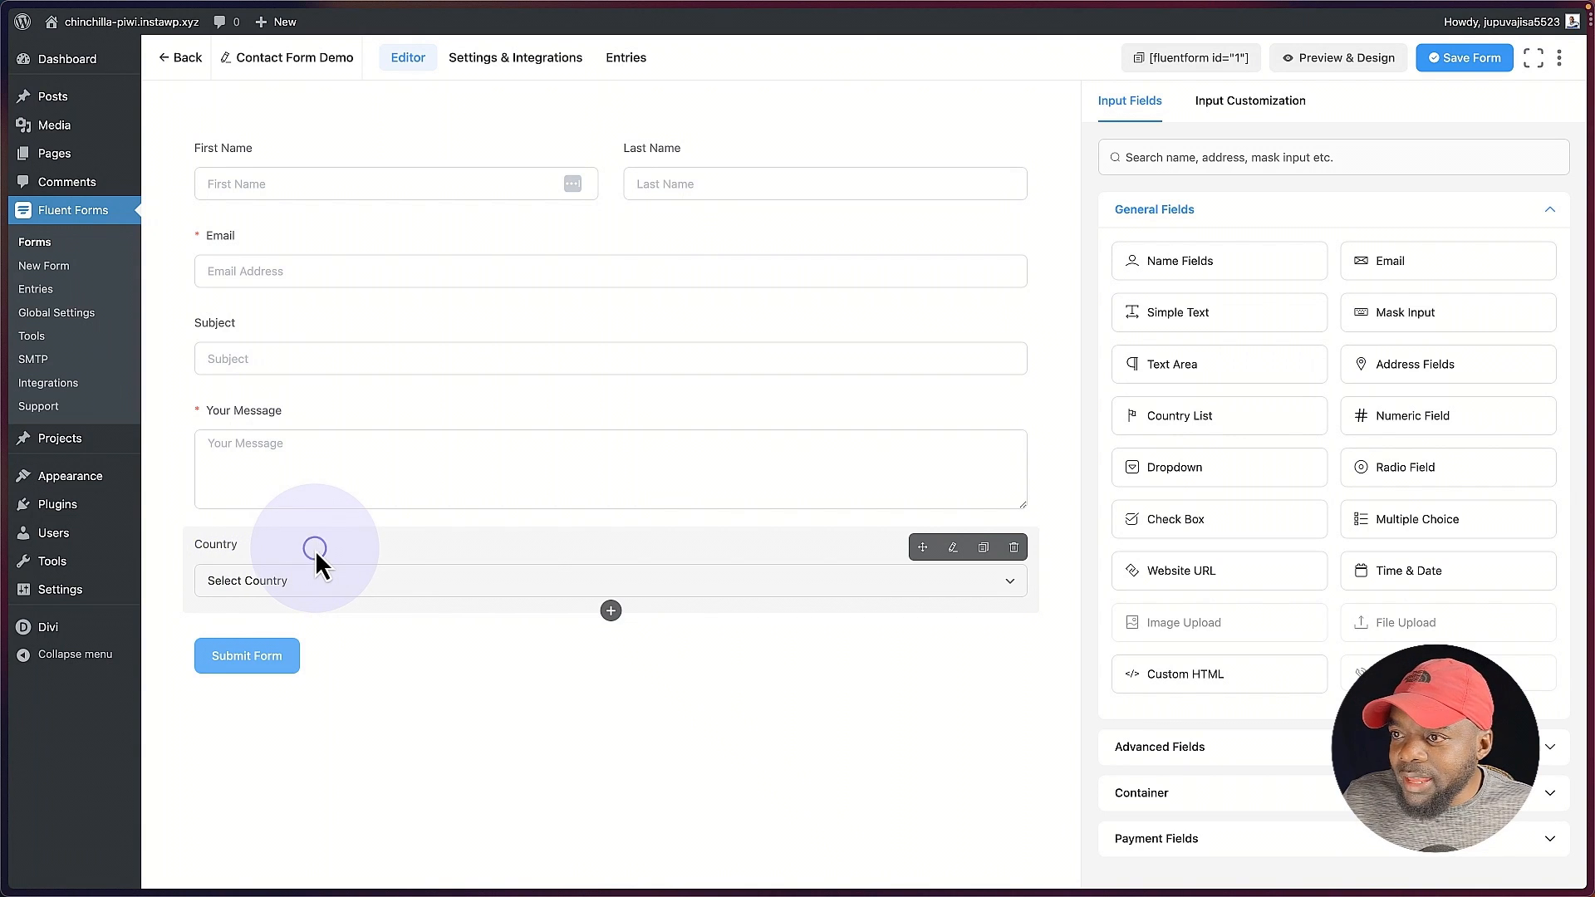
{"action": "left_click_drag", "start_coordinate": [315, 549], "coordinate": [320, 437]}
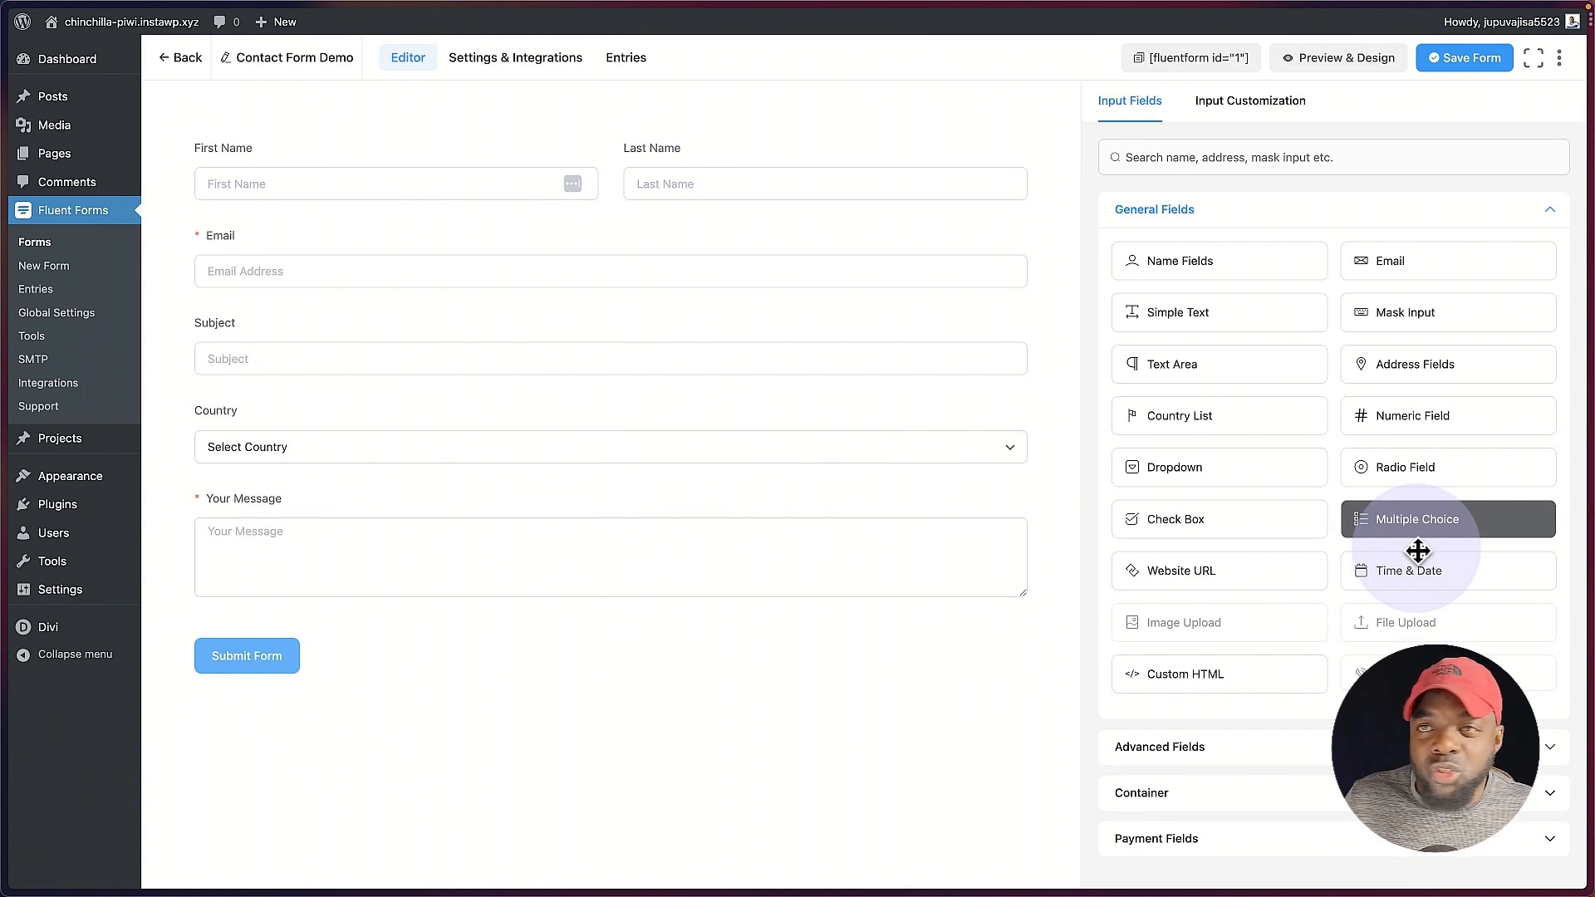
Step: Add a Radio Field to the form and place it between Country and Your Message
{"action": "left_click", "coordinate": [1446, 476]}
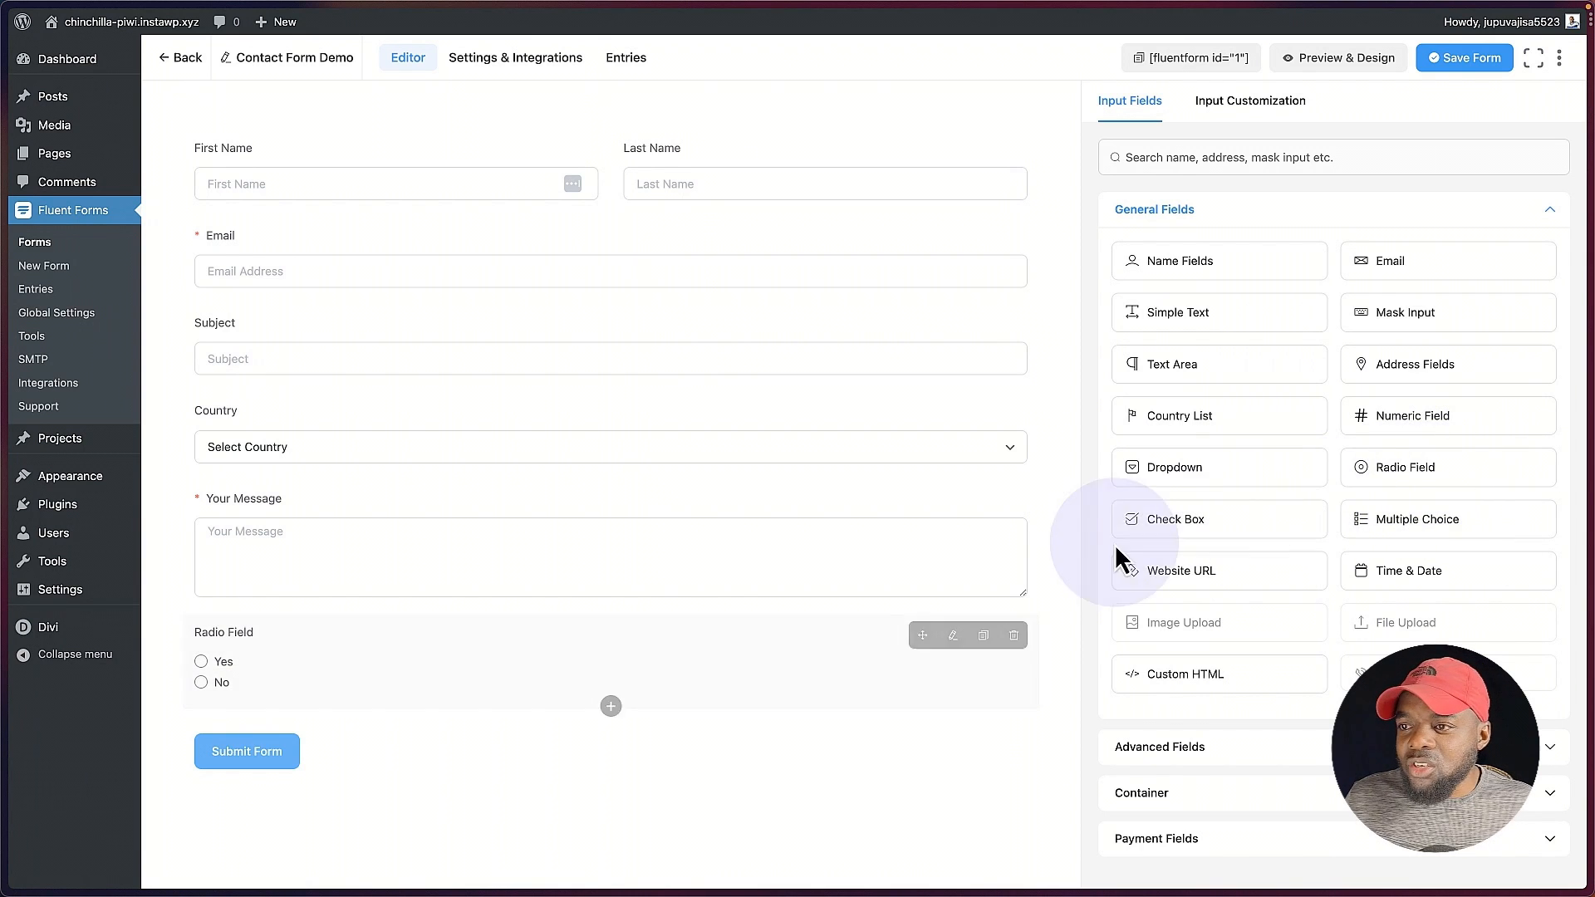
{"action": "left_click_drag", "start_coordinate": [499, 673], "coordinate": [516, 545]}
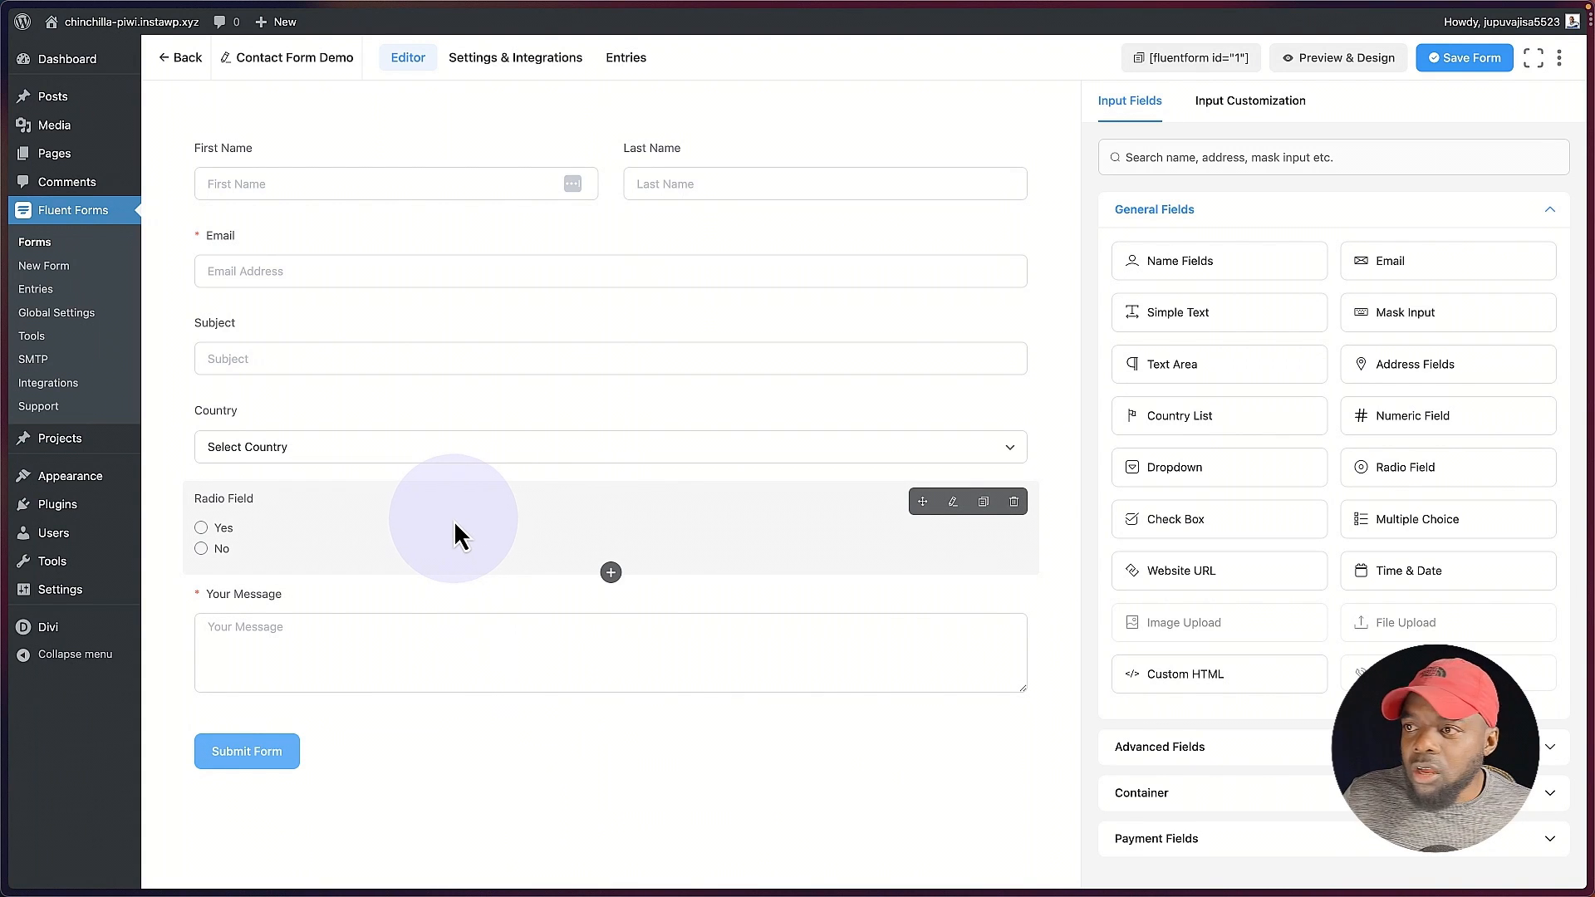
Step: Change the radio field's element label to "Do you like Fluent Forms"
{"action": "left_click", "coordinate": [416, 523]}
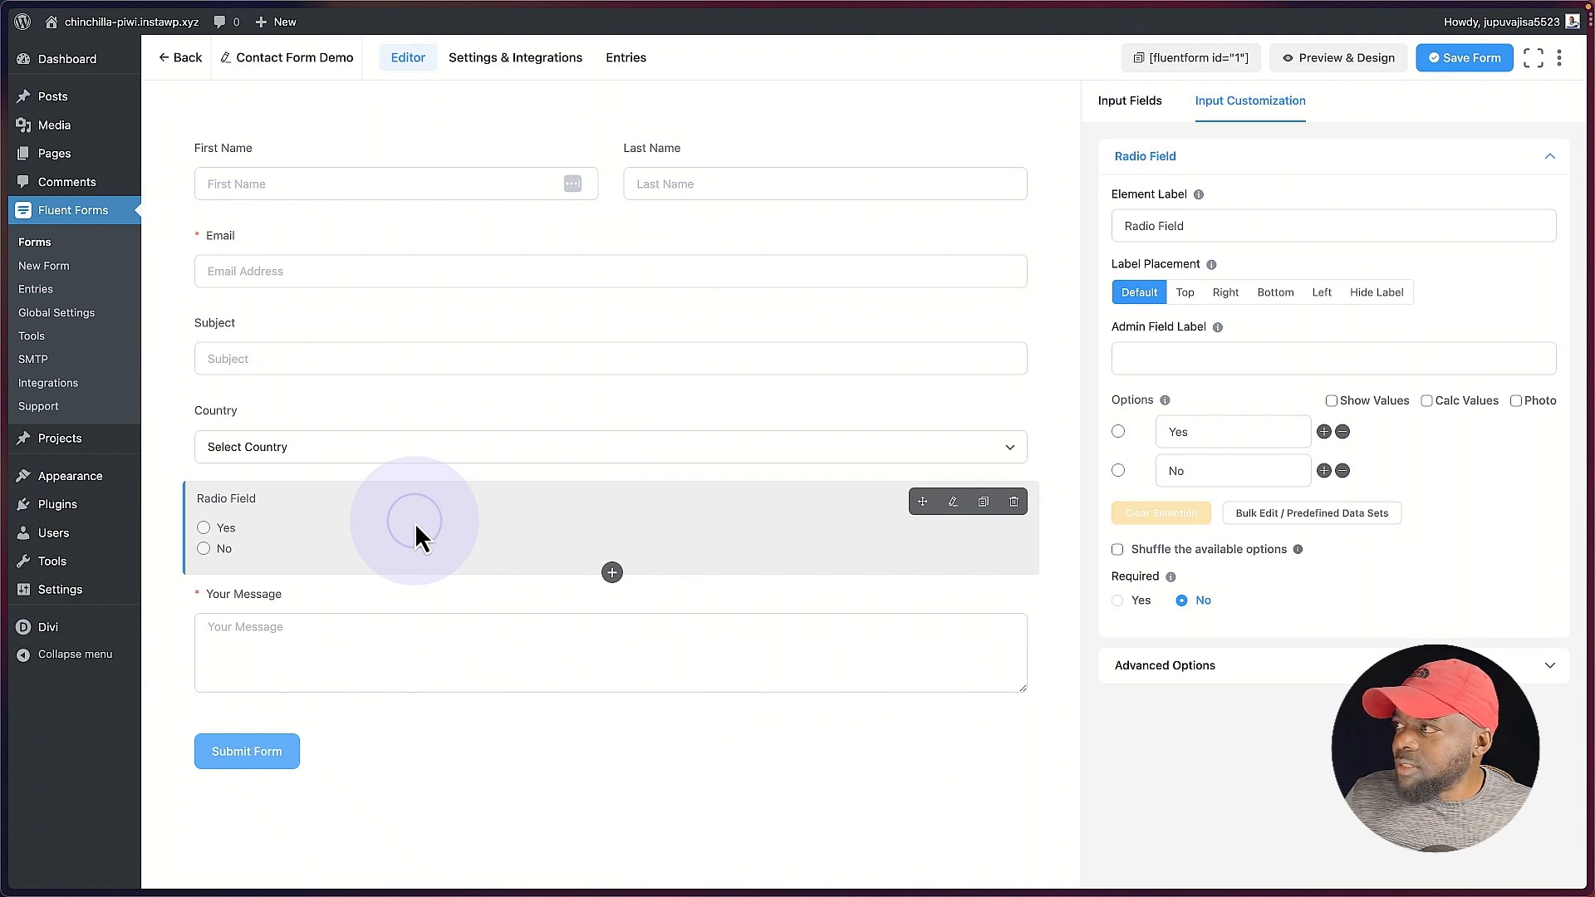
{"action": "left_click", "coordinate": [1232, 226]}
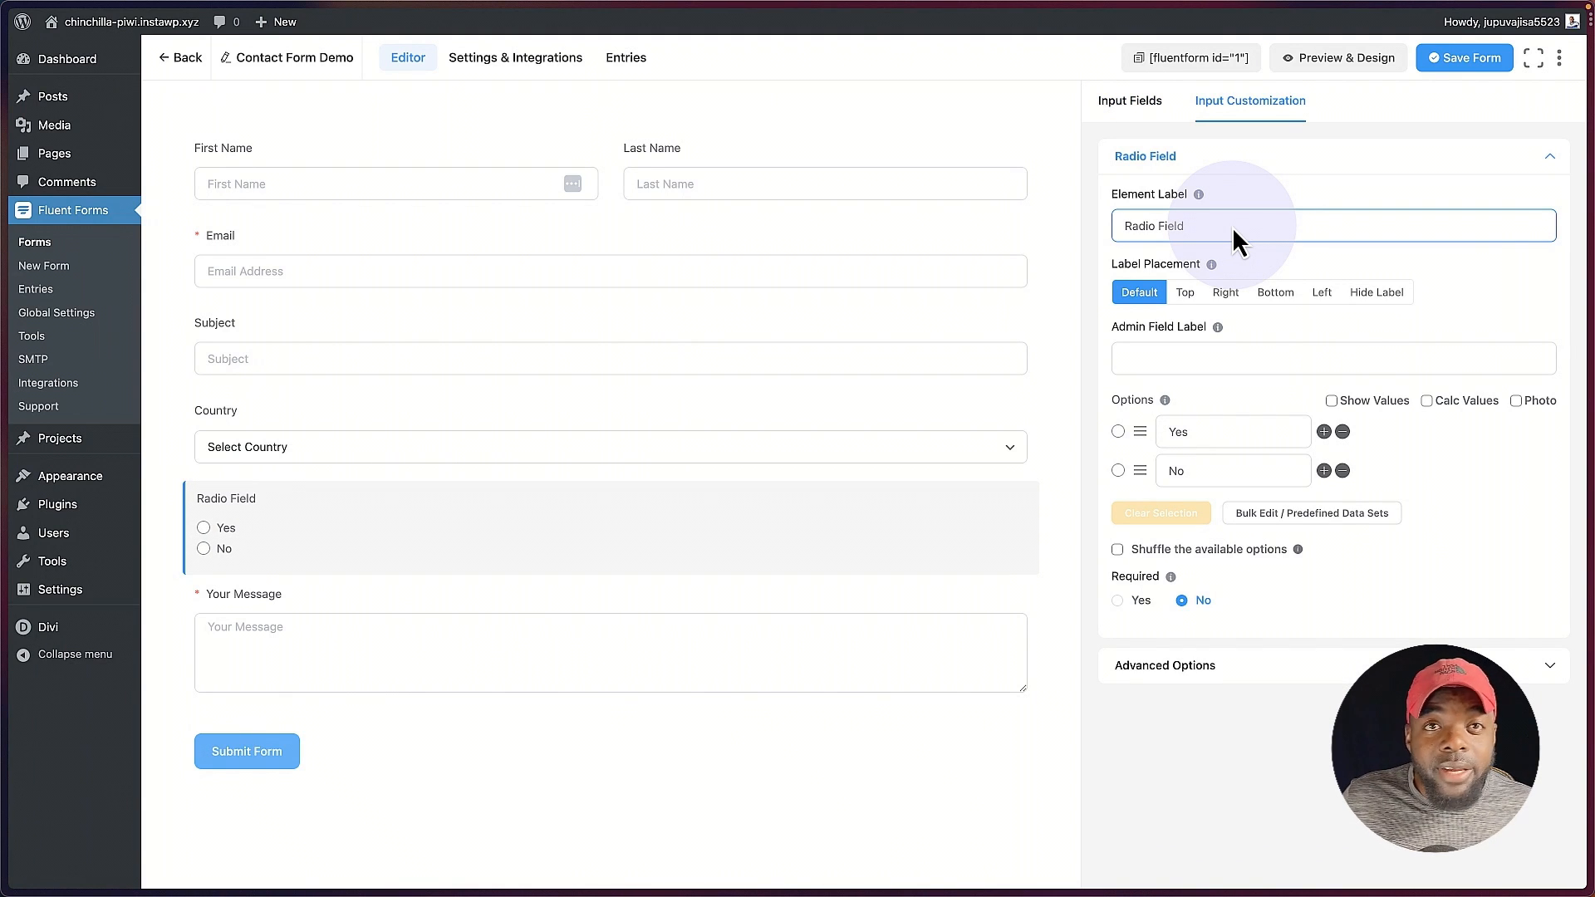
{"action": "triple_click", "coordinate": [1233, 227]}
{"action": "type", "text": "Do you like Fluent Forms"}
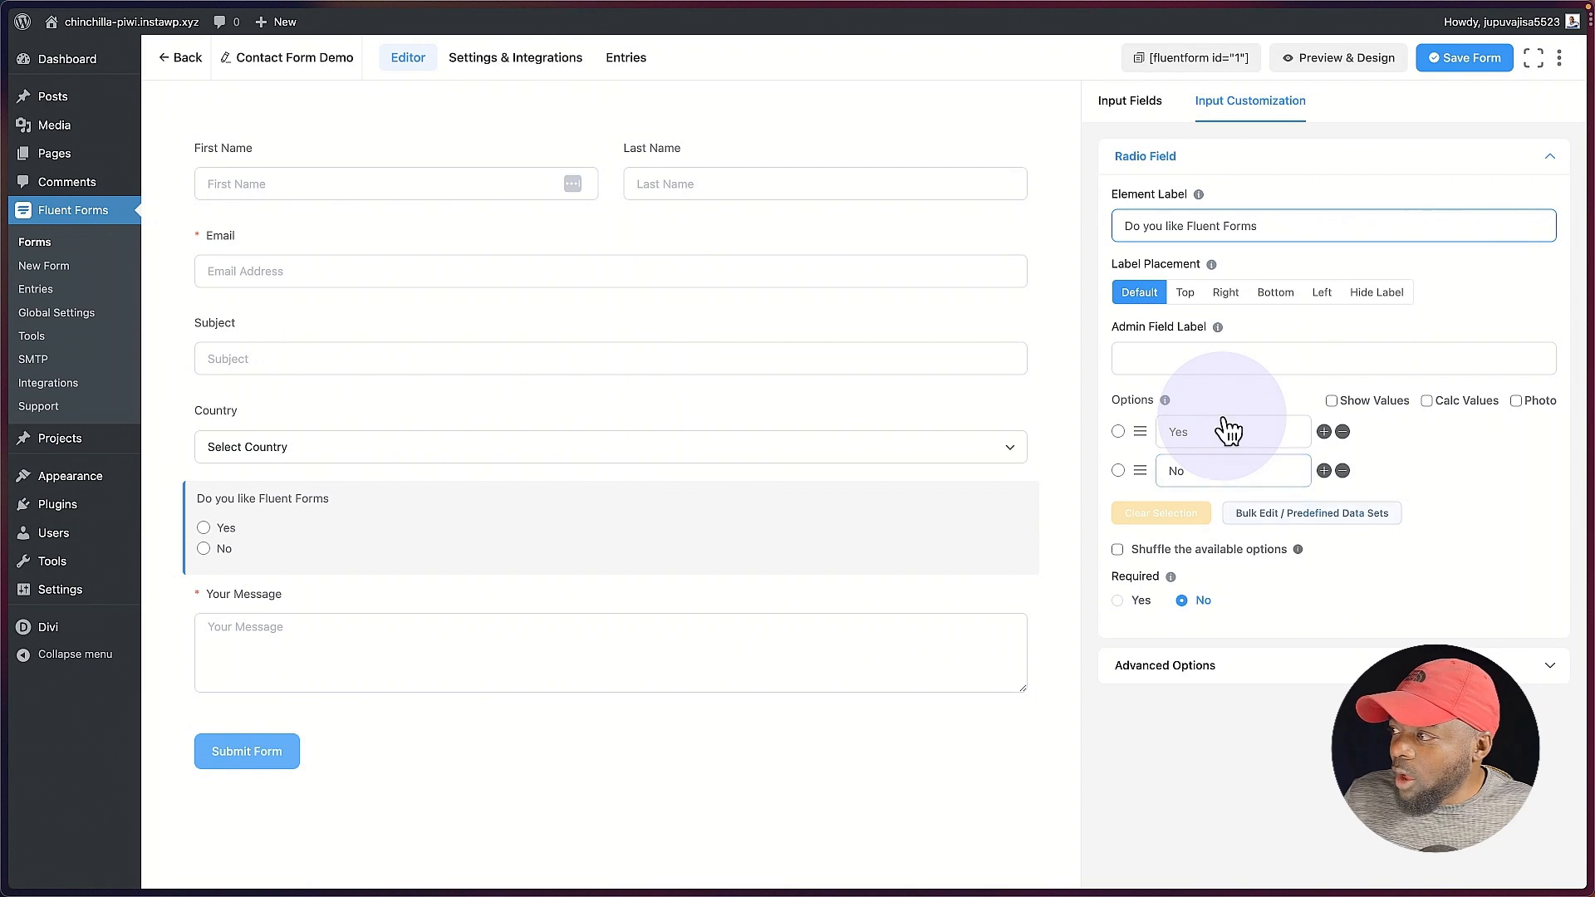
Step: Add a third option named "Maybe" below No in the radio field
{"action": "left_click", "coordinate": [1324, 471]}
{"action": "triple_click", "coordinate": [1229, 509]}
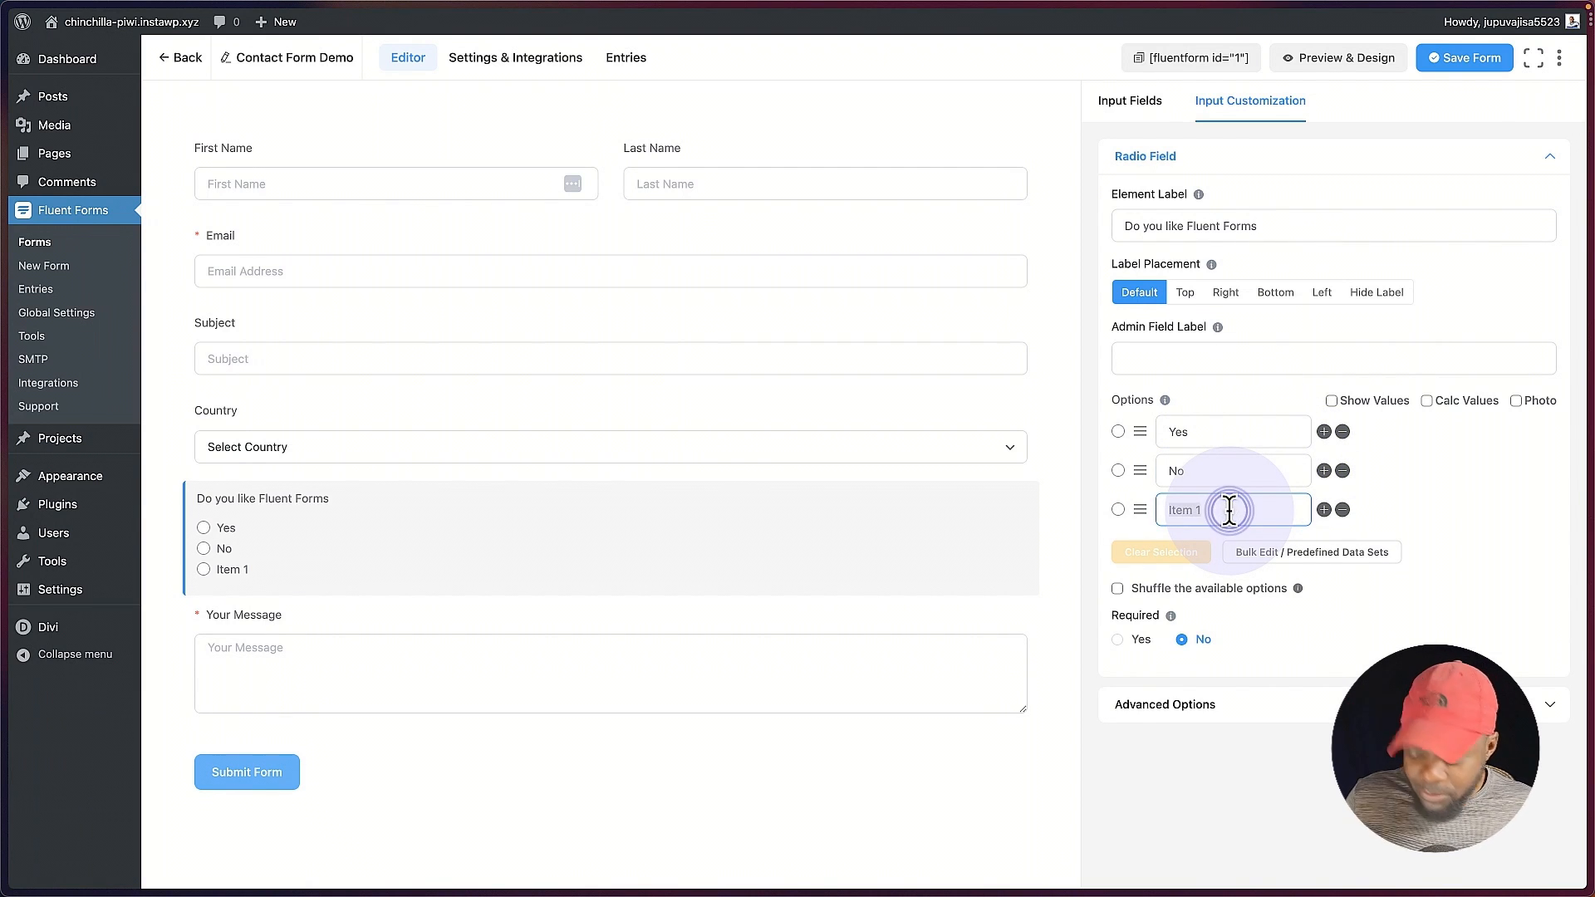
{"action": "type", "text": "Maybe"}
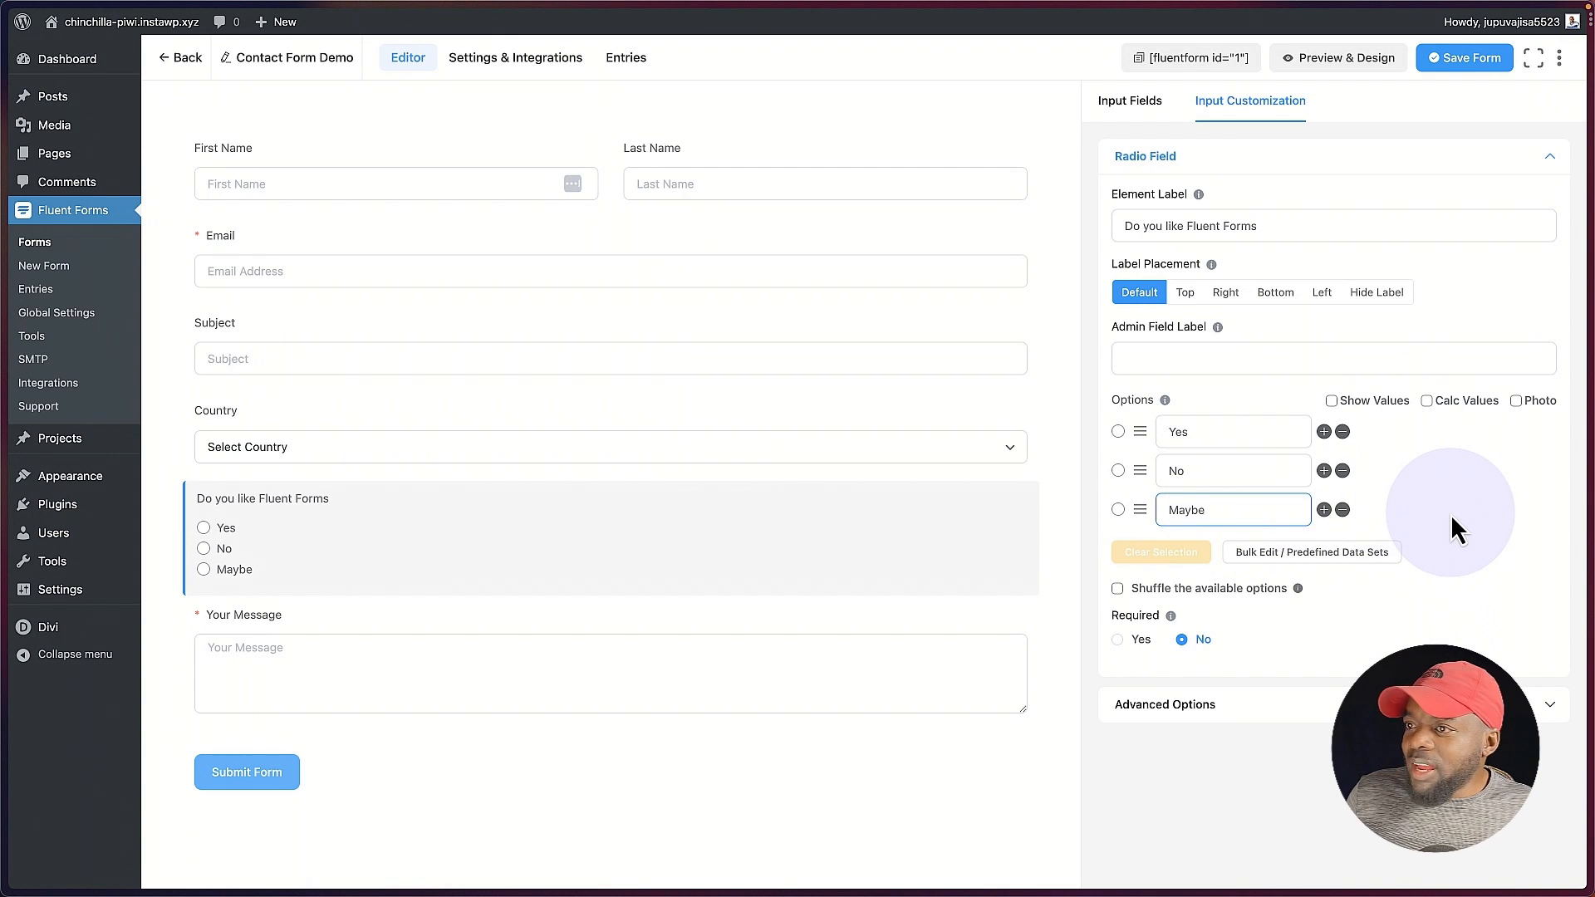
{"action": "left_click", "coordinate": [1450, 515]}
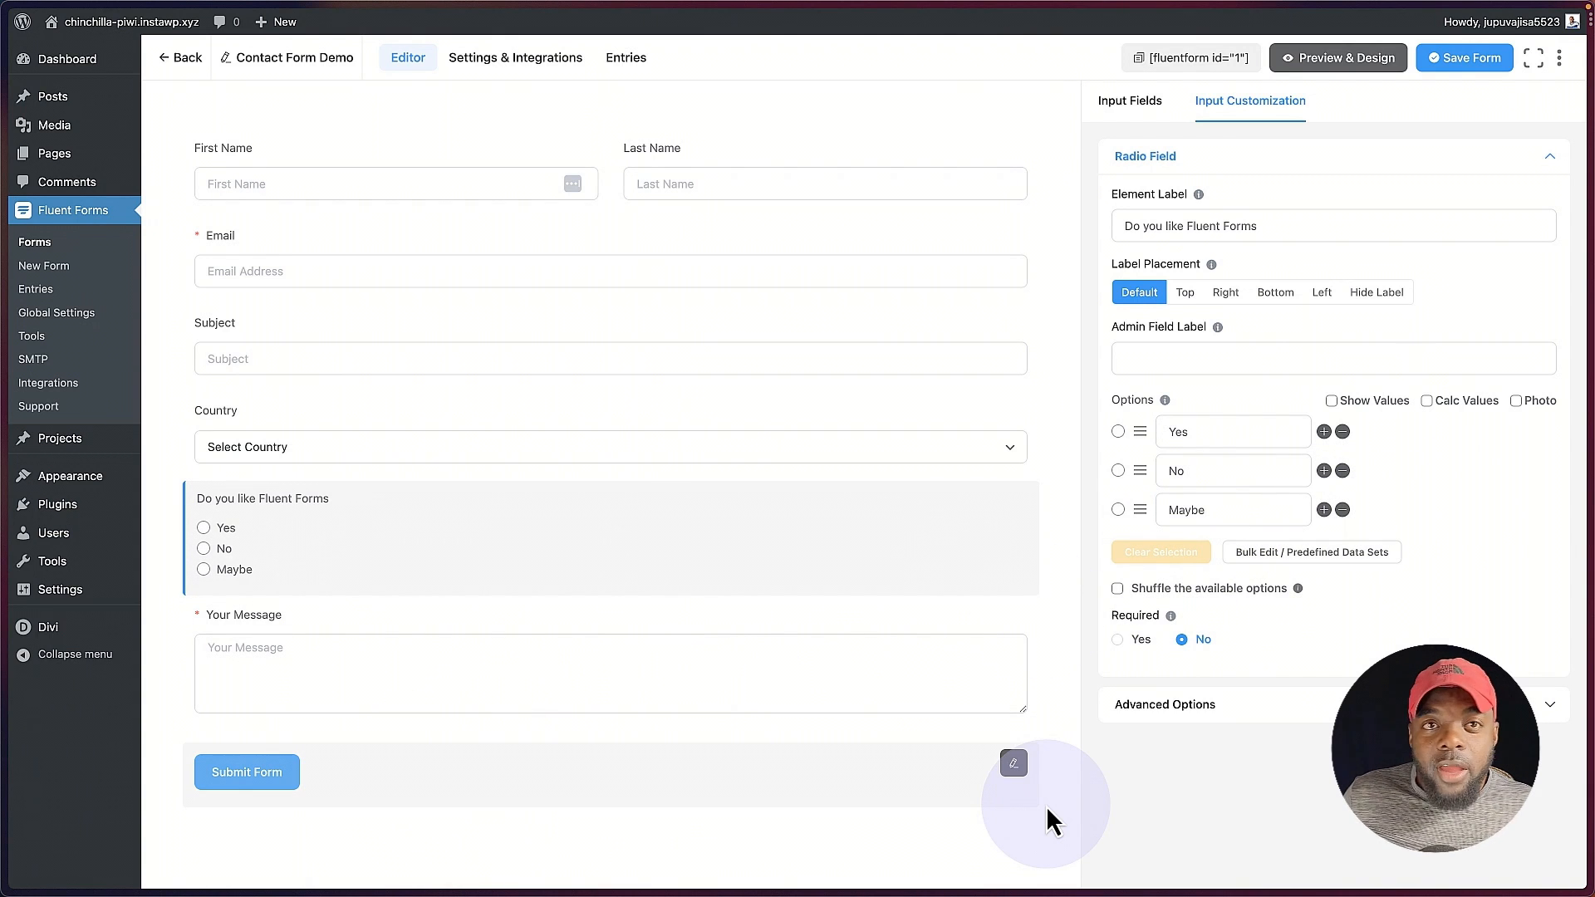
Step: Save the form and preview it, testing the No answer of the radio question
{"action": "left_click", "coordinate": [1470, 58]}
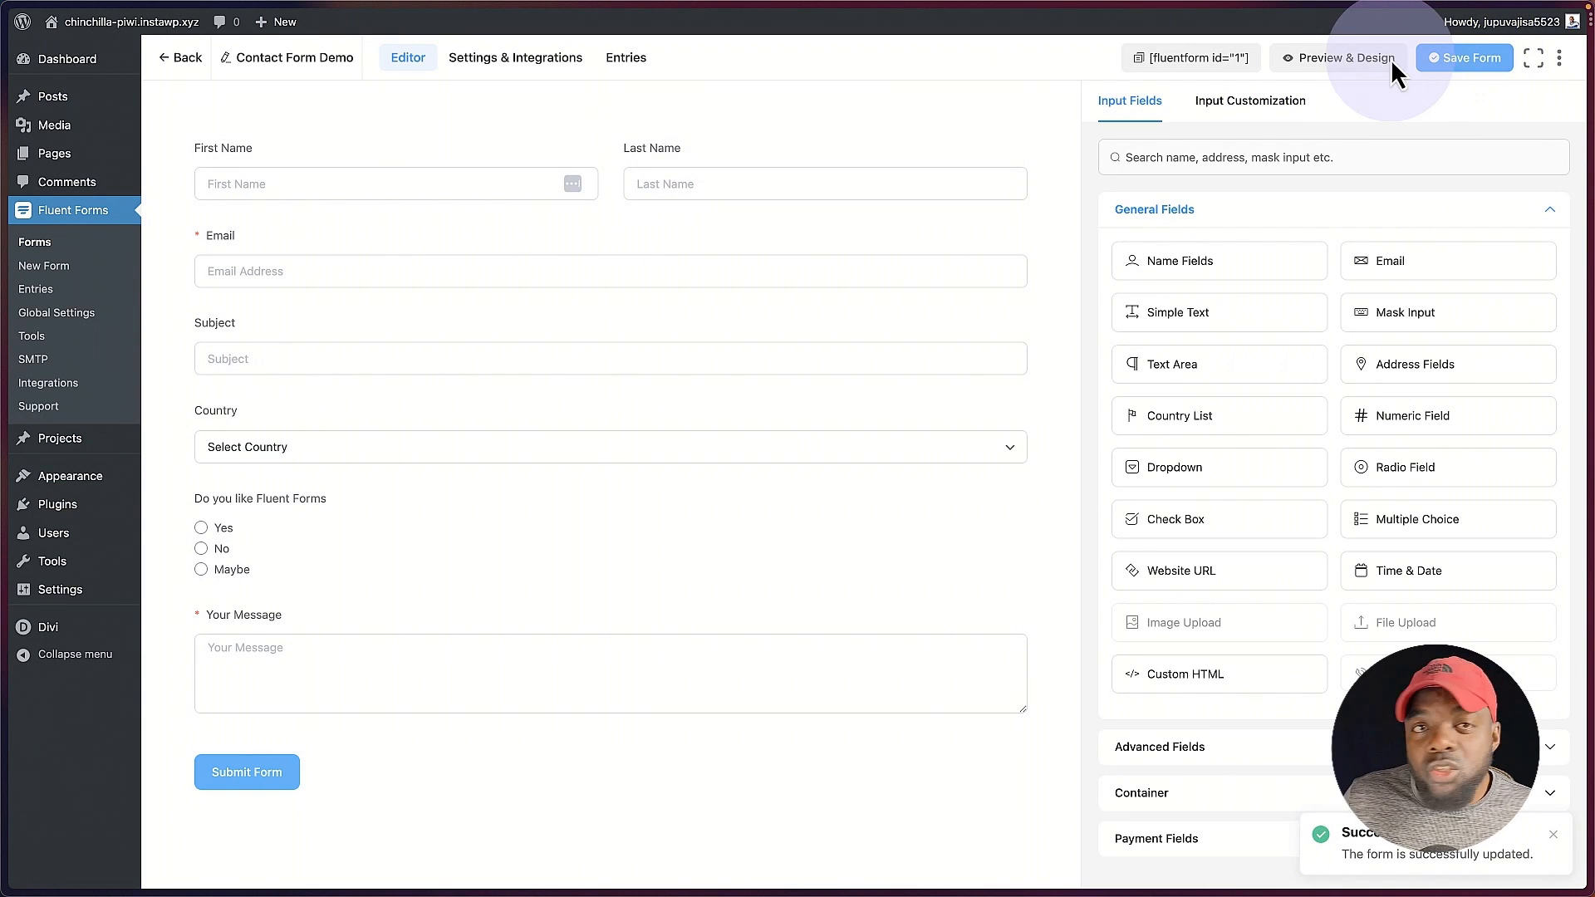
{"action": "left_click", "coordinate": [1340, 60]}
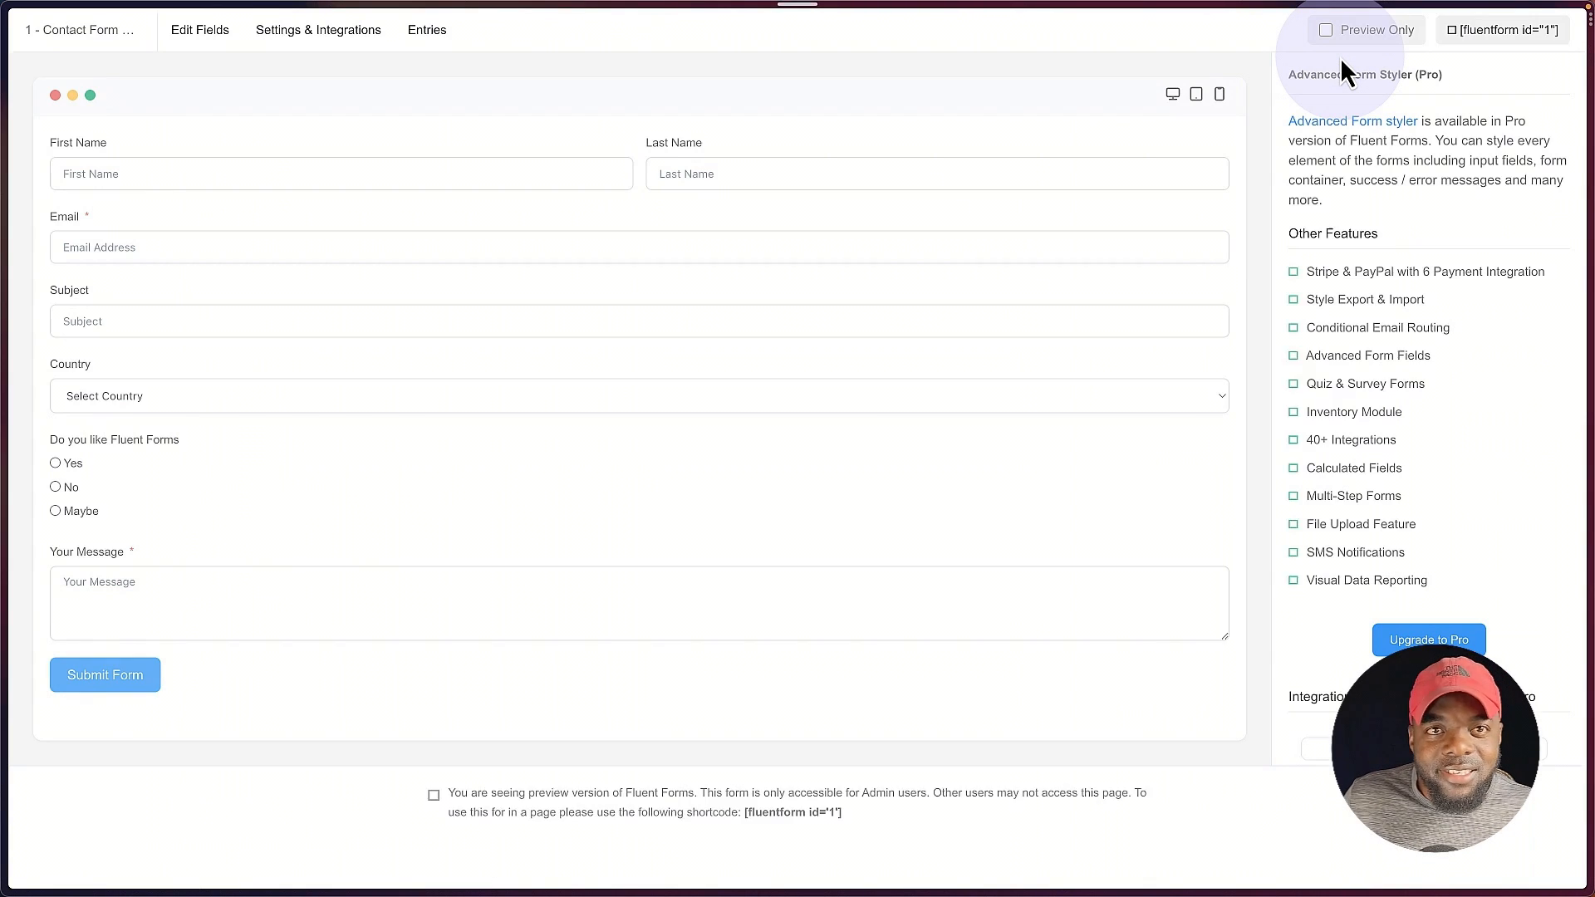
{"action": "left_click", "coordinate": [56, 487]}
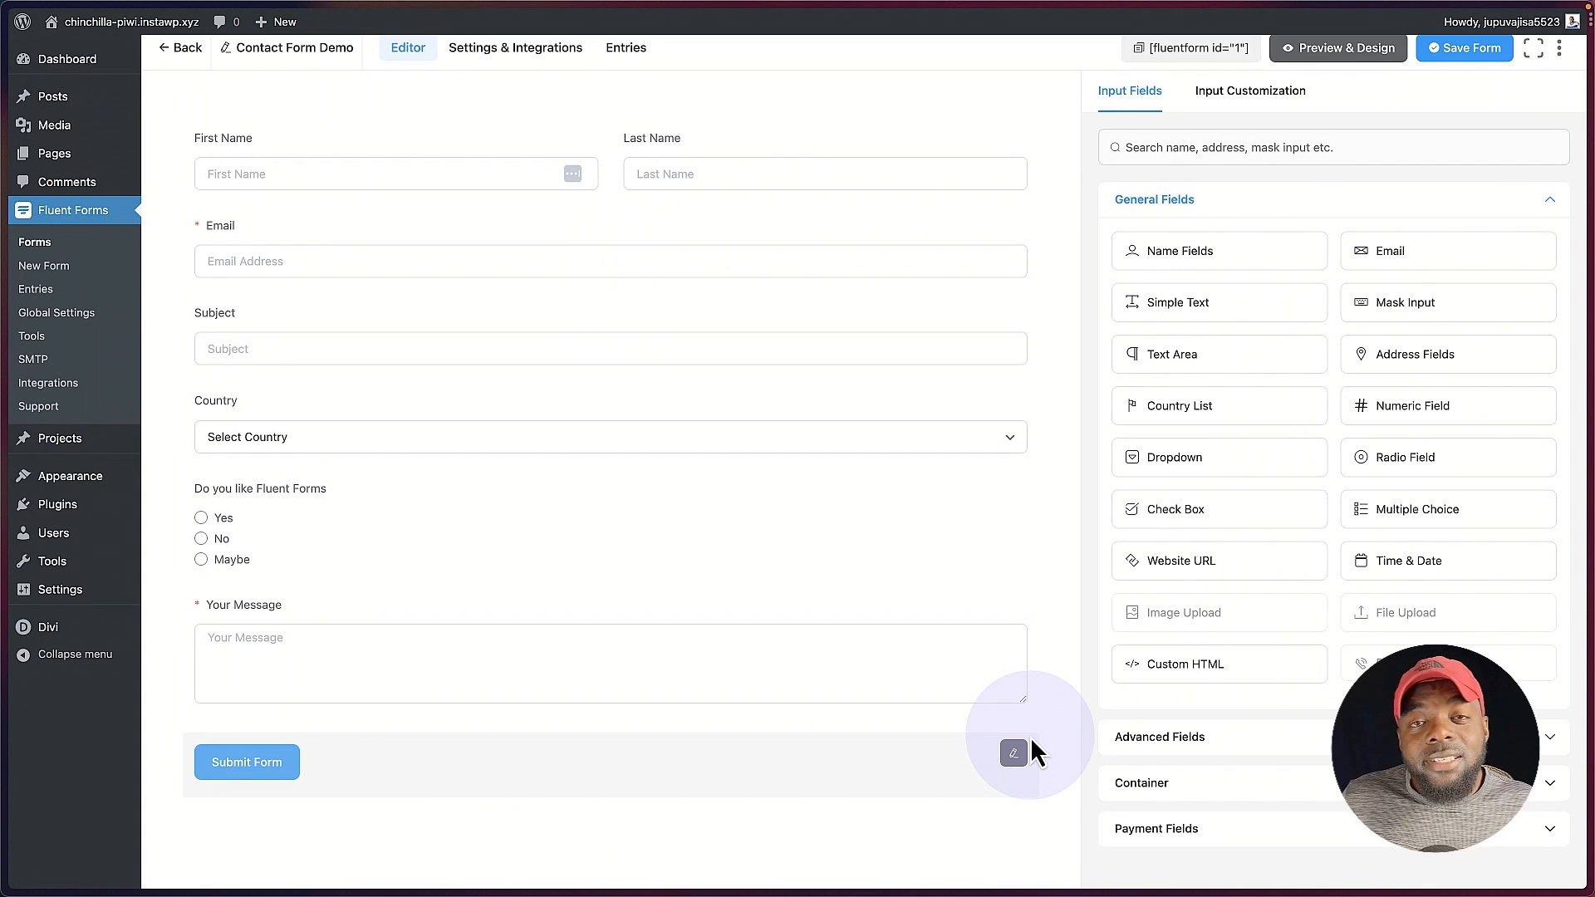
Step: Look through the field types offered under Advanced Fields, Container and Payment Fields
{"action": "left_click", "coordinate": [1228, 748]}
{"action": "scroll", "coordinate": [1225, 737], "scroll_direction": "down", "scroll_amount": 1}
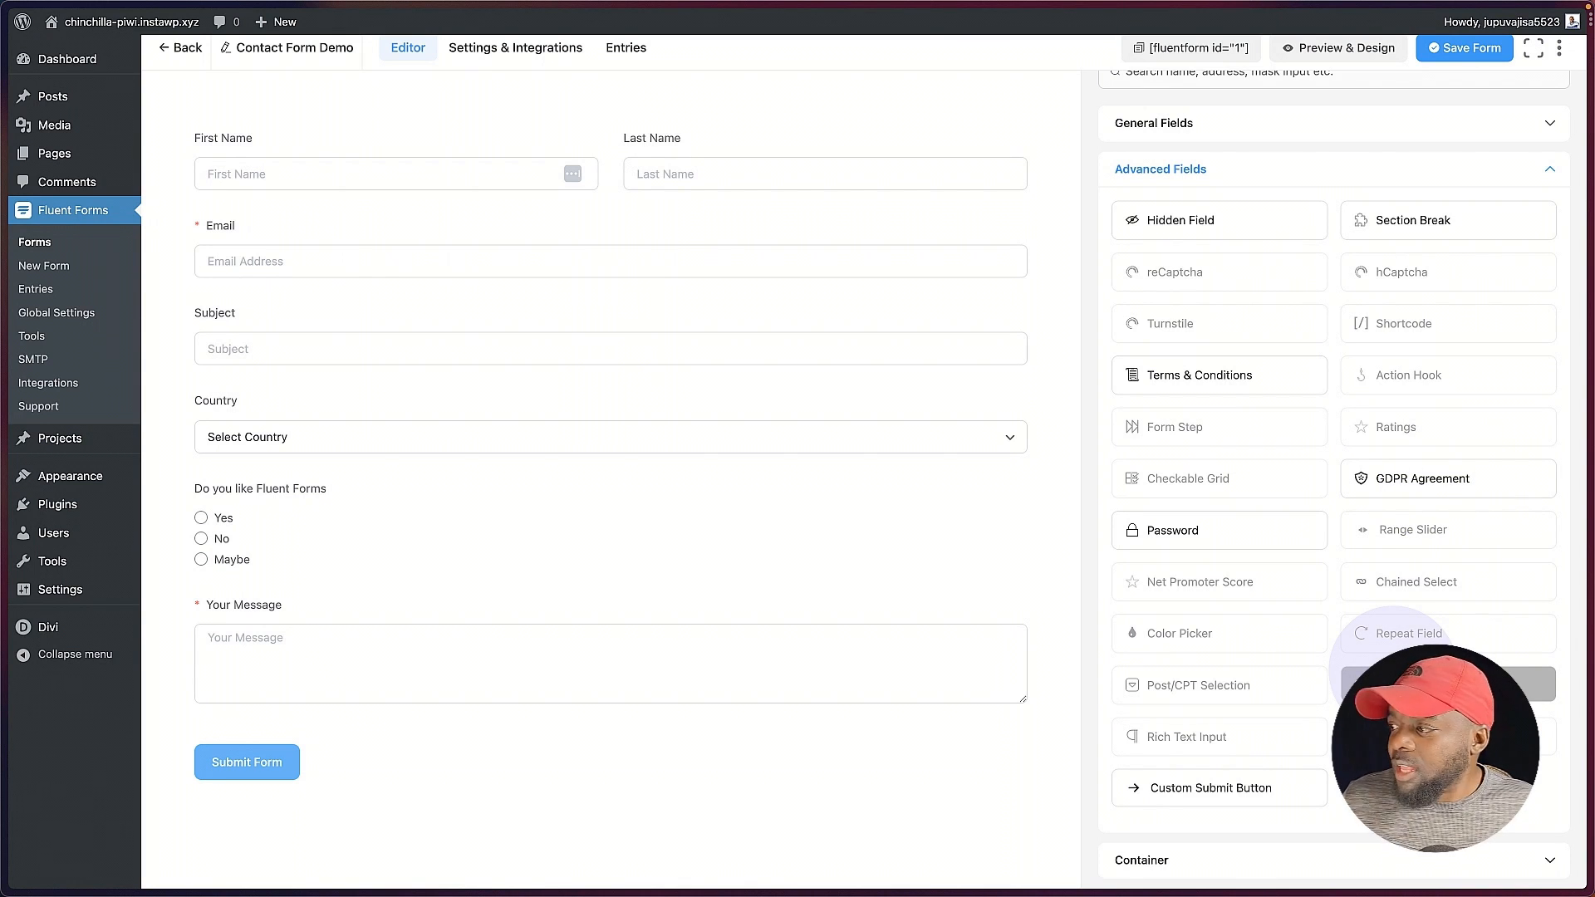
{"action": "scroll", "coordinate": [1275, 721], "scroll_direction": "down", "scroll_amount": 3}
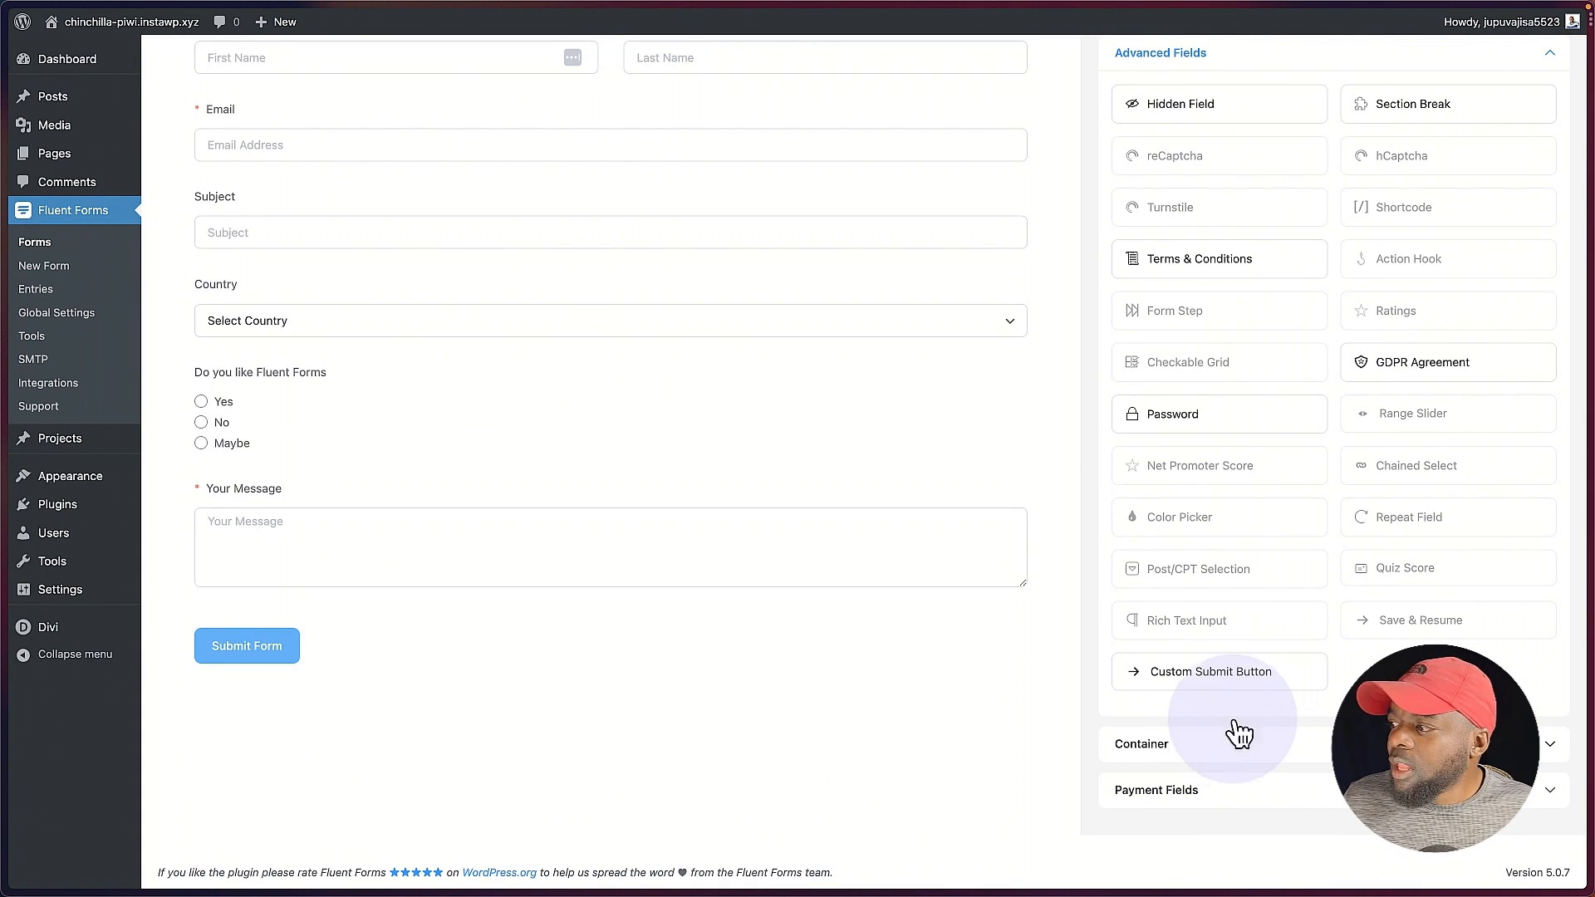
{"action": "left_click", "coordinate": [1216, 744]}
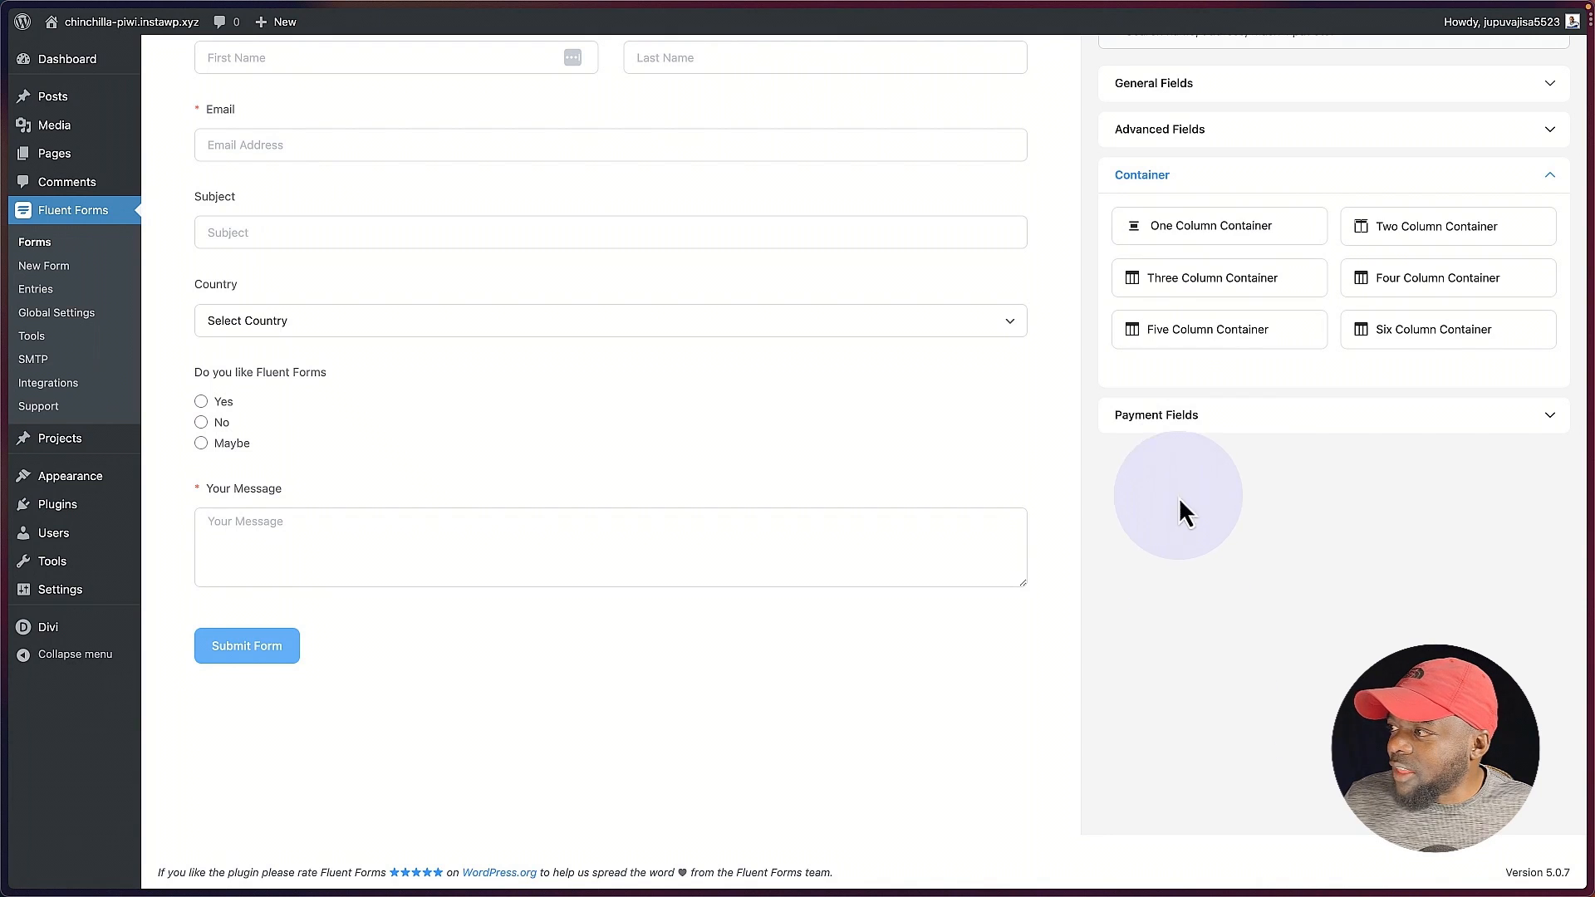
{"action": "left_click", "coordinate": [1170, 420]}
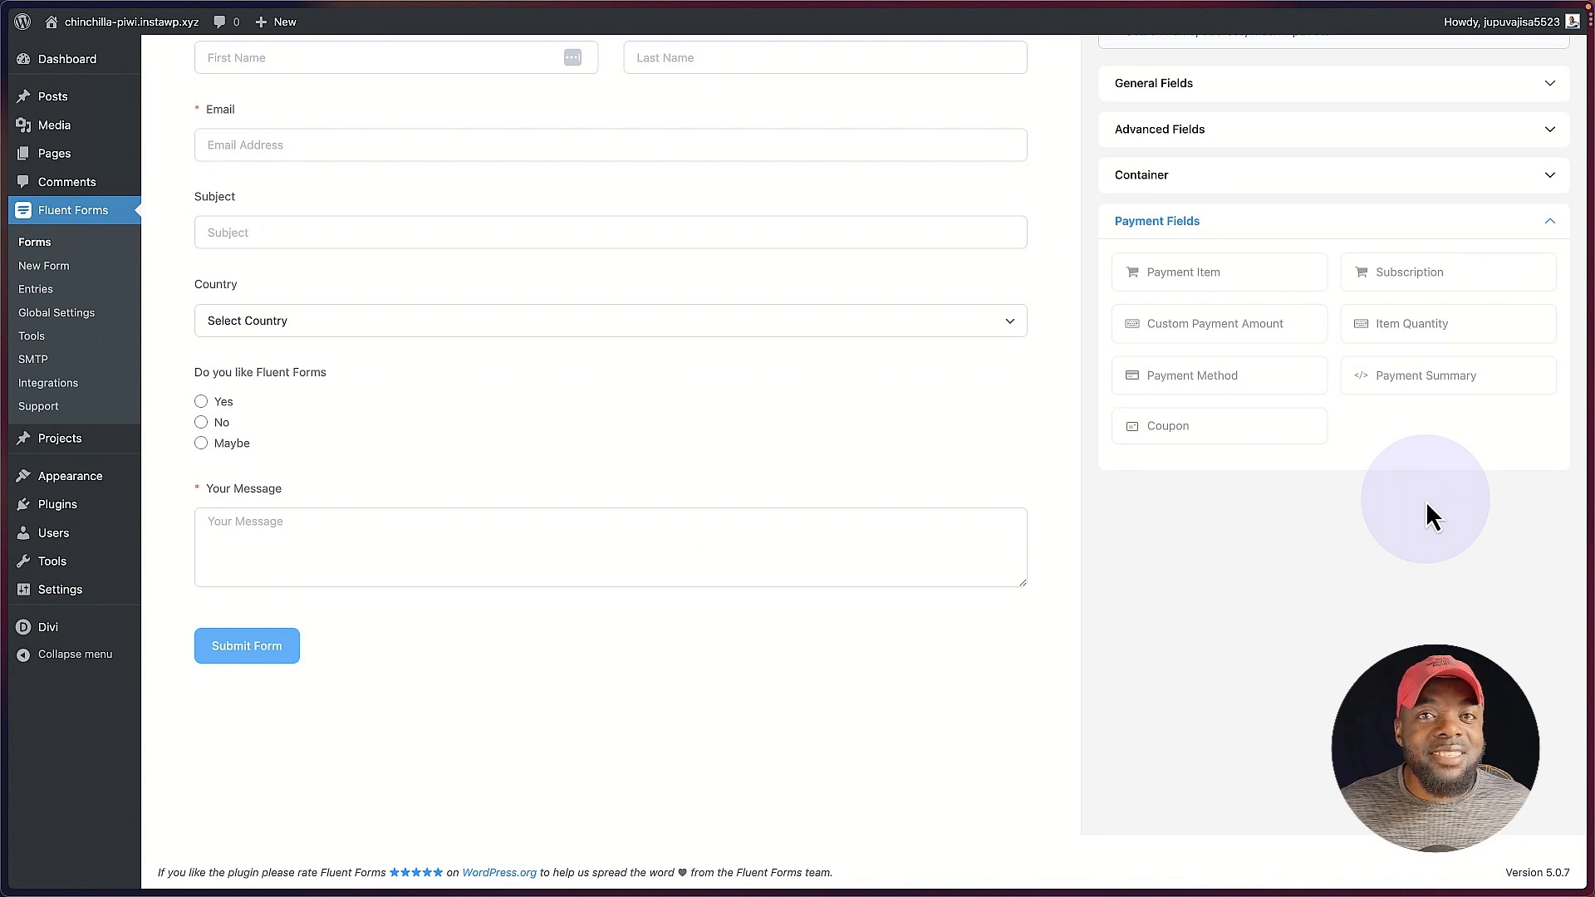
{"action": "scroll", "coordinate": [1425, 515], "scroll_direction": "up", "scroll_amount": 3}
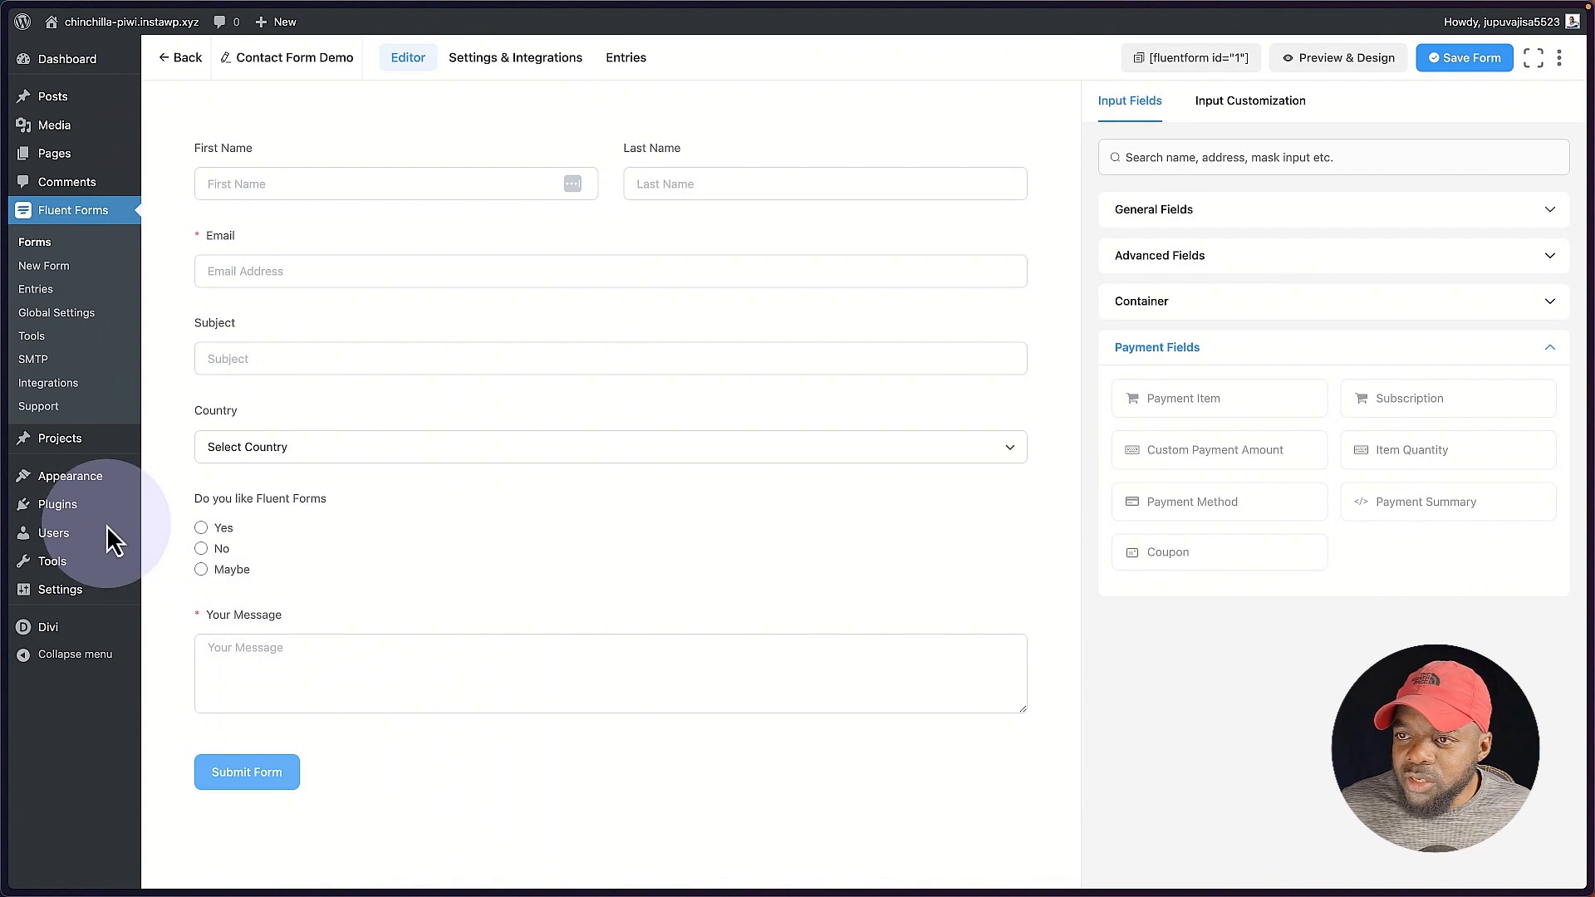
Step: Upload the plugin file fluentformpro-5.0.7 (1).zip, then install and activate it
{"action": "left_click", "coordinate": [68, 504]}
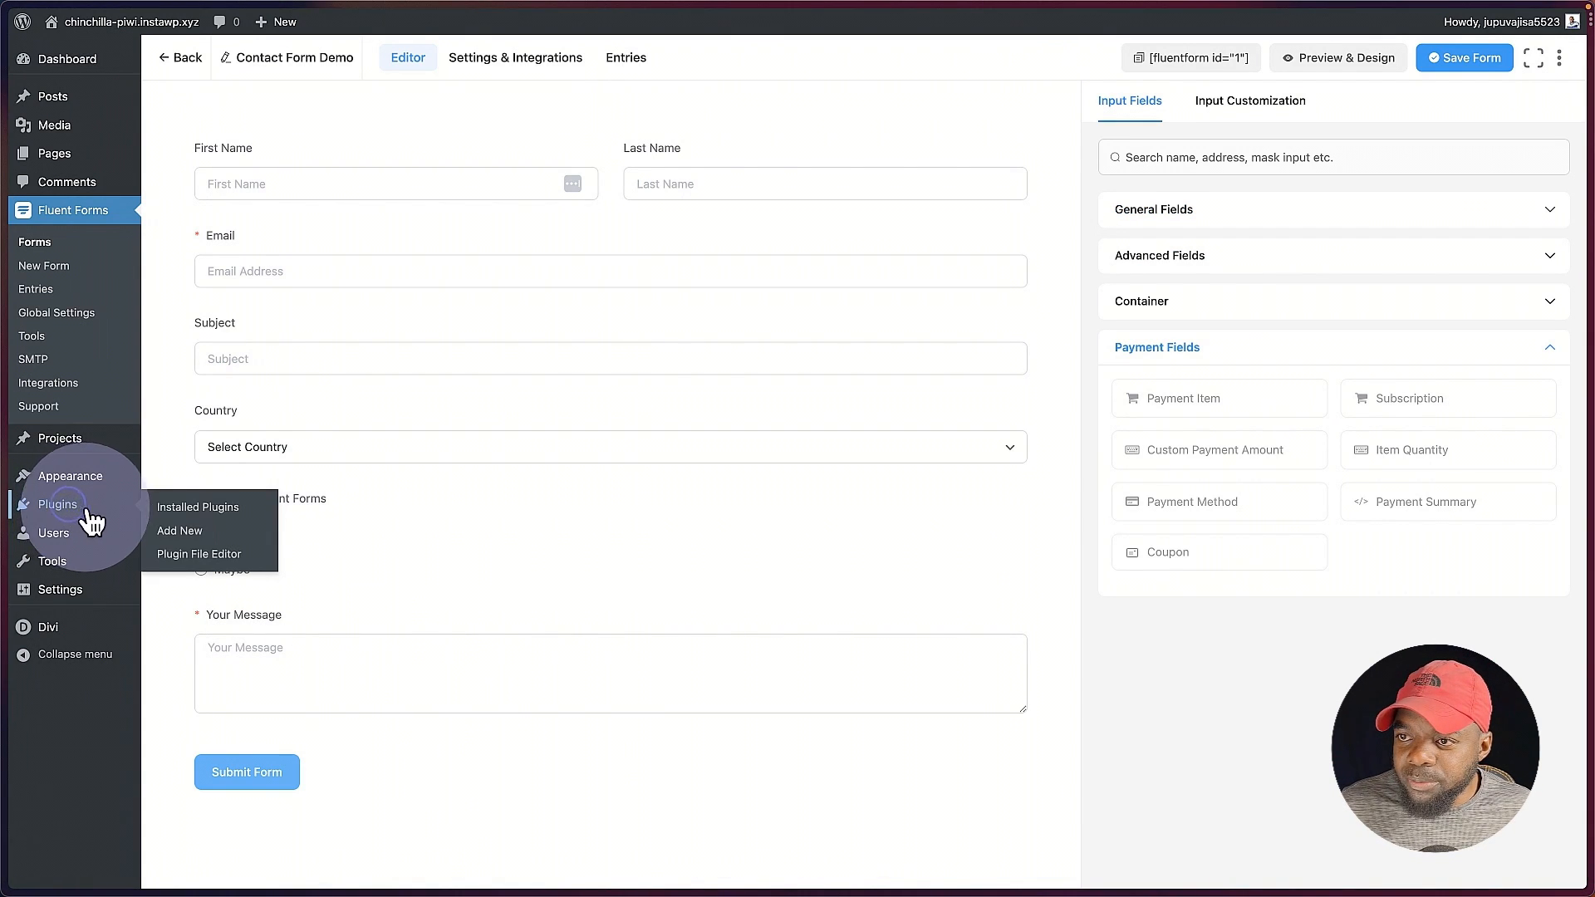
{"action": "left_click", "coordinate": [200, 534]}
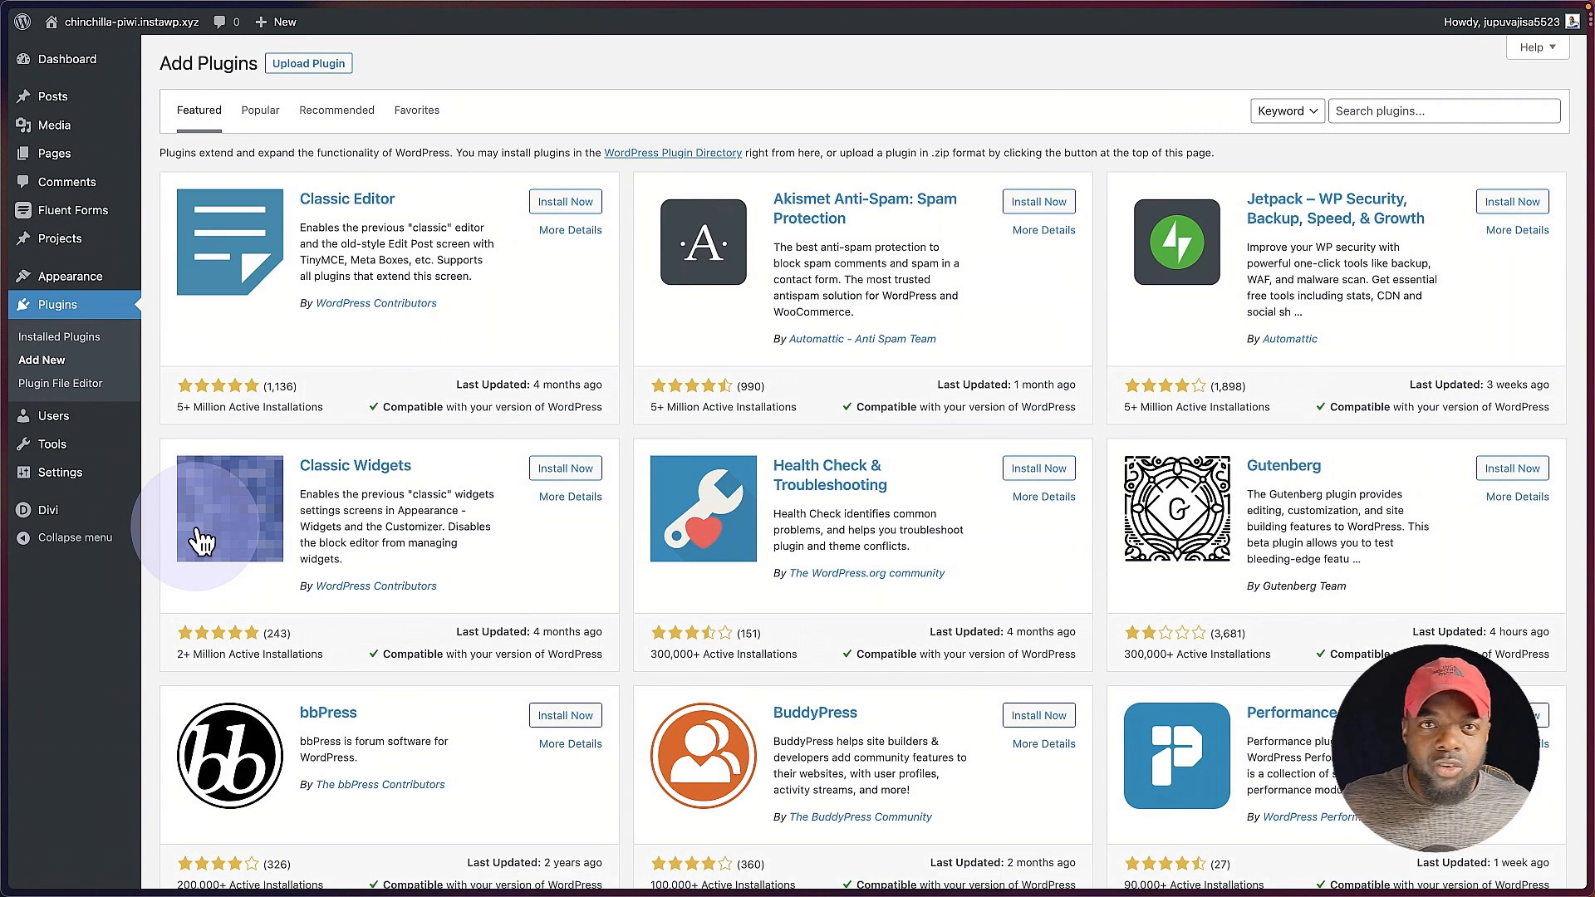
{"action": "left_click", "coordinate": [337, 66]}
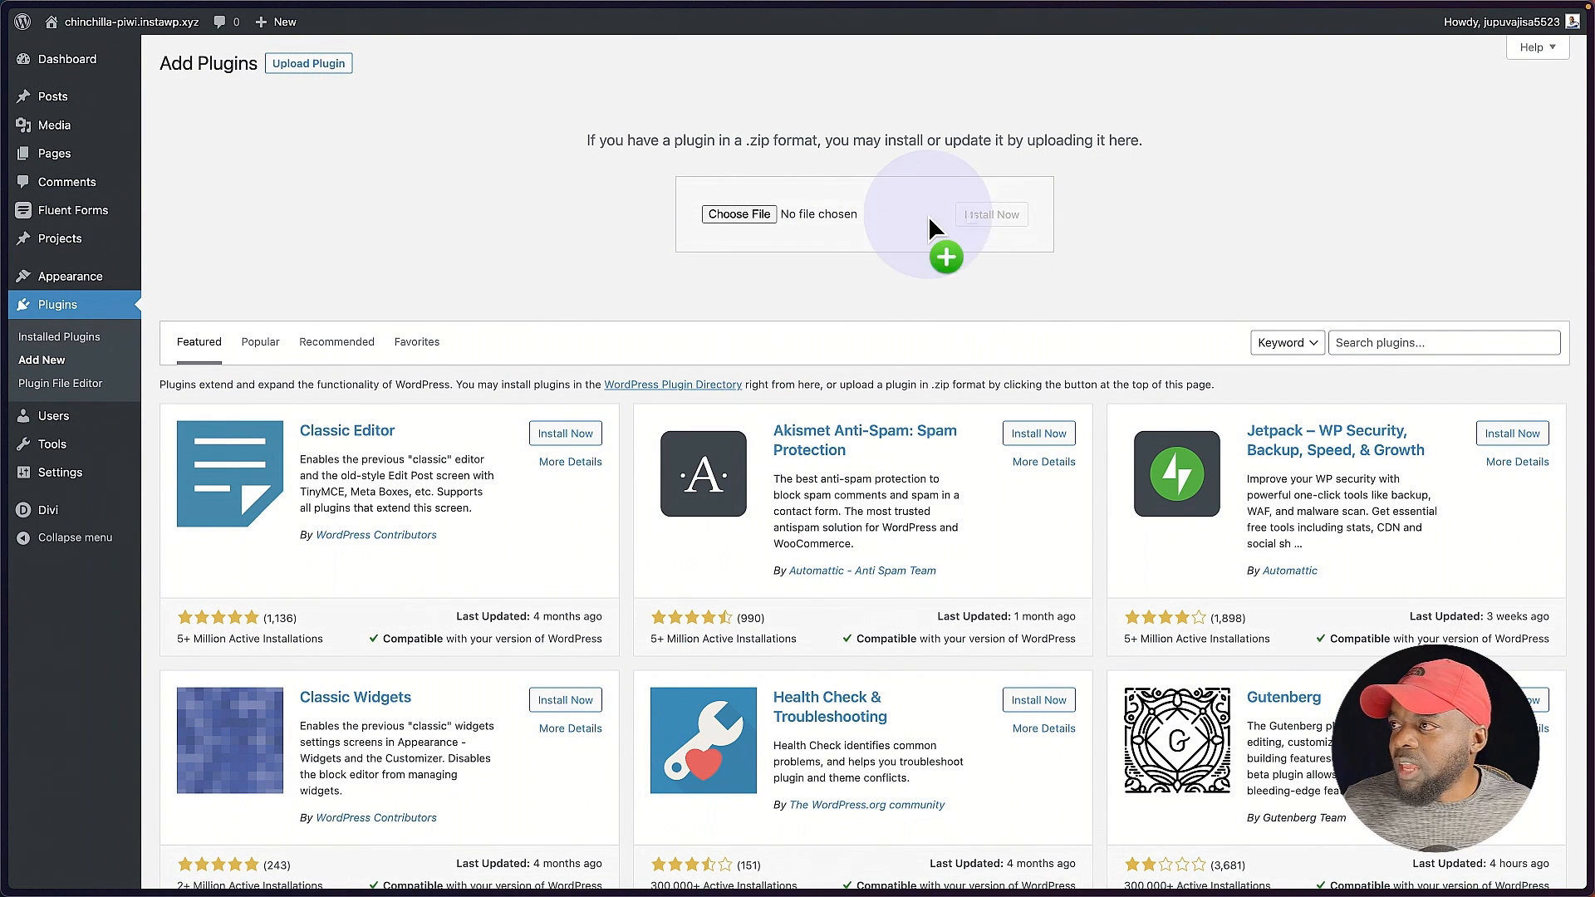
{"action": "left_click_drag", "start_coordinate": [928, 216], "coordinate": [730, 220]}
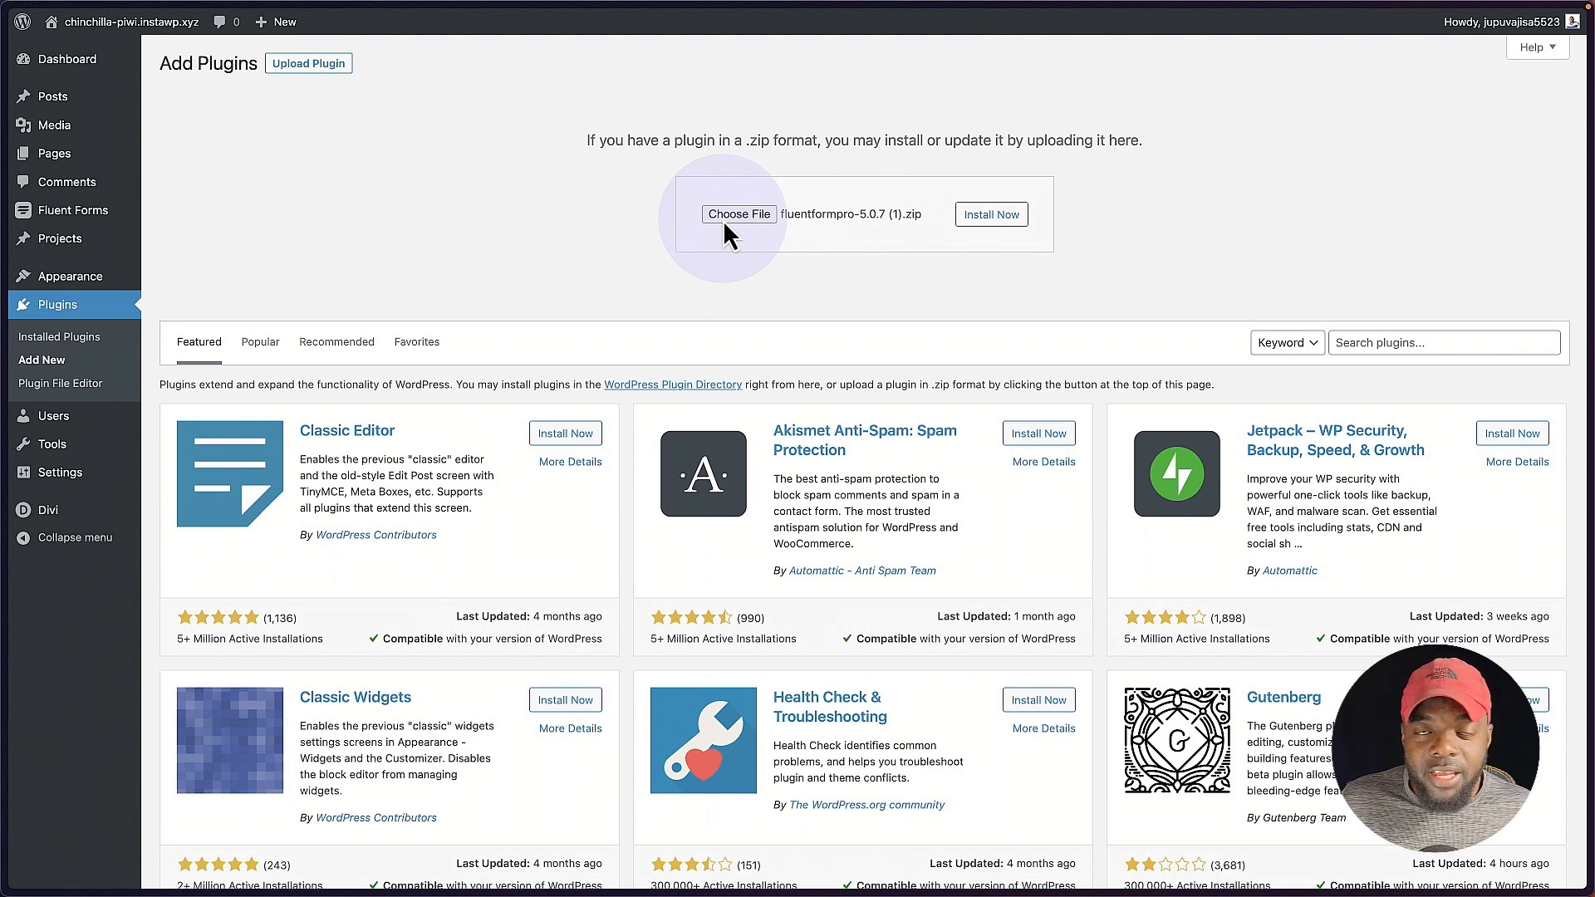
{"action": "left_click", "coordinate": [986, 215]}
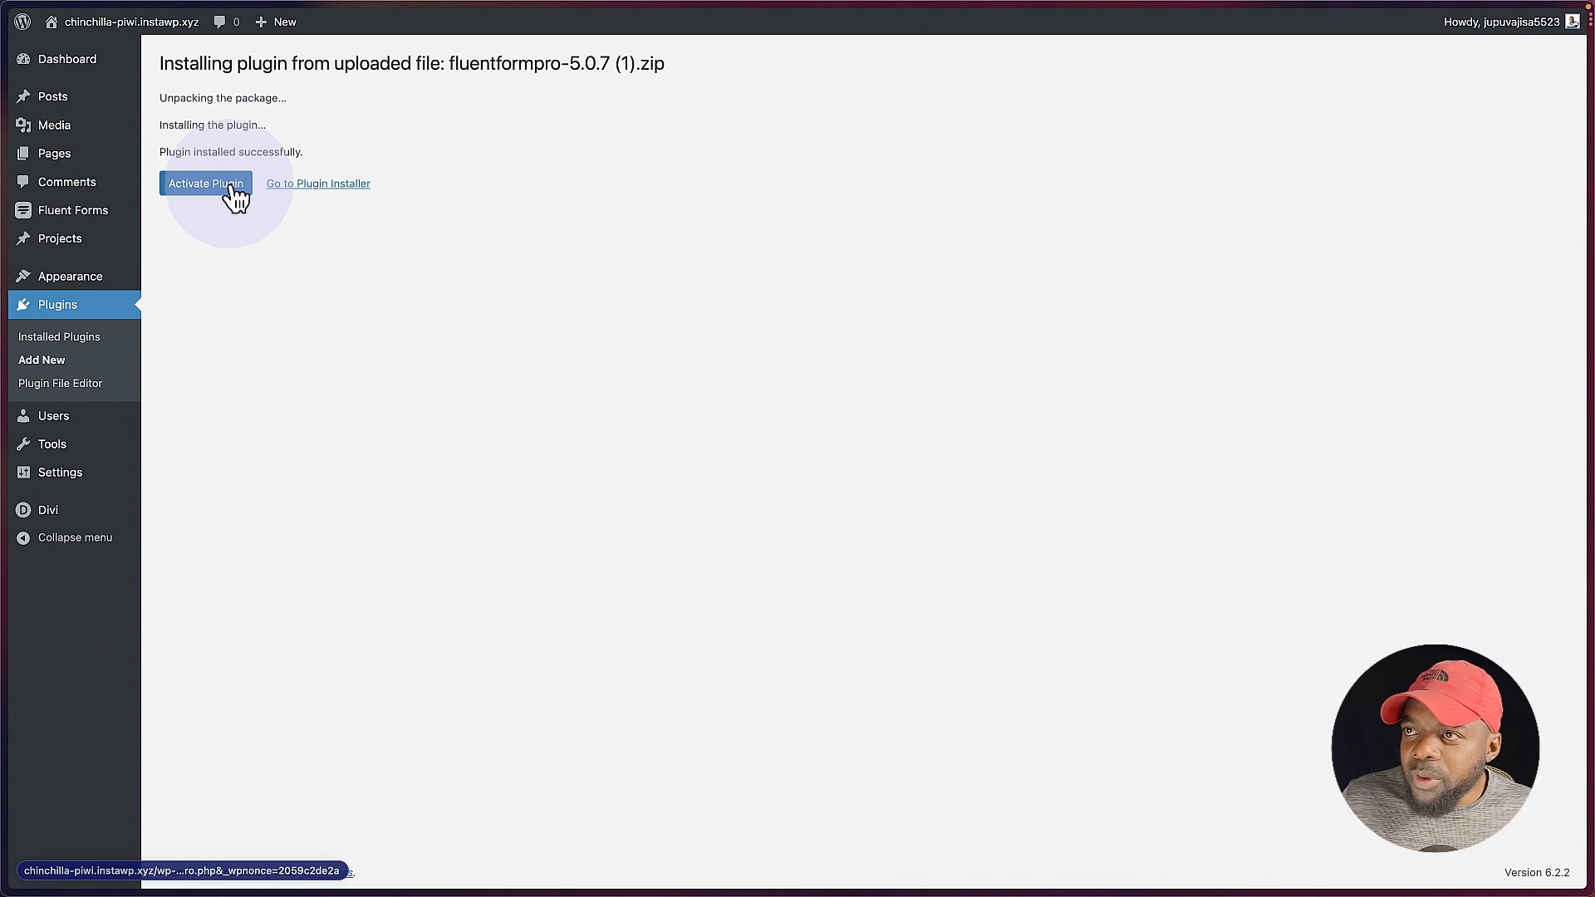
{"action": "left_click", "coordinate": [207, 184]}
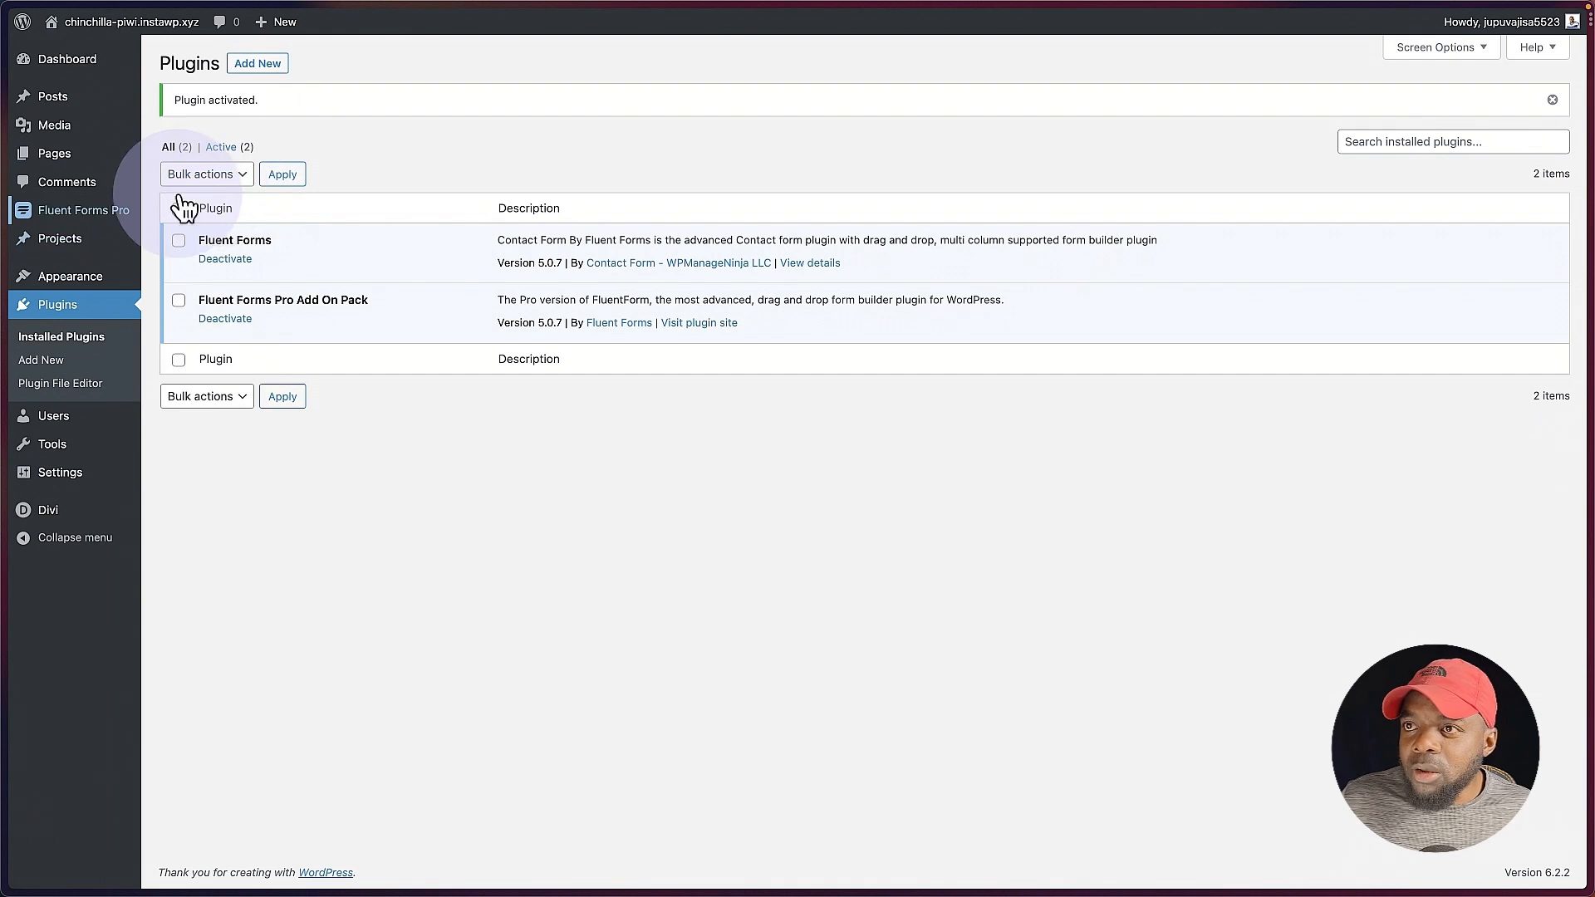
Step: Enter the license key in the Fluent Forms Pro global settings, activate the license and return to the forms list
{"action": "mouse_move", "coordinate": [94, 221]}
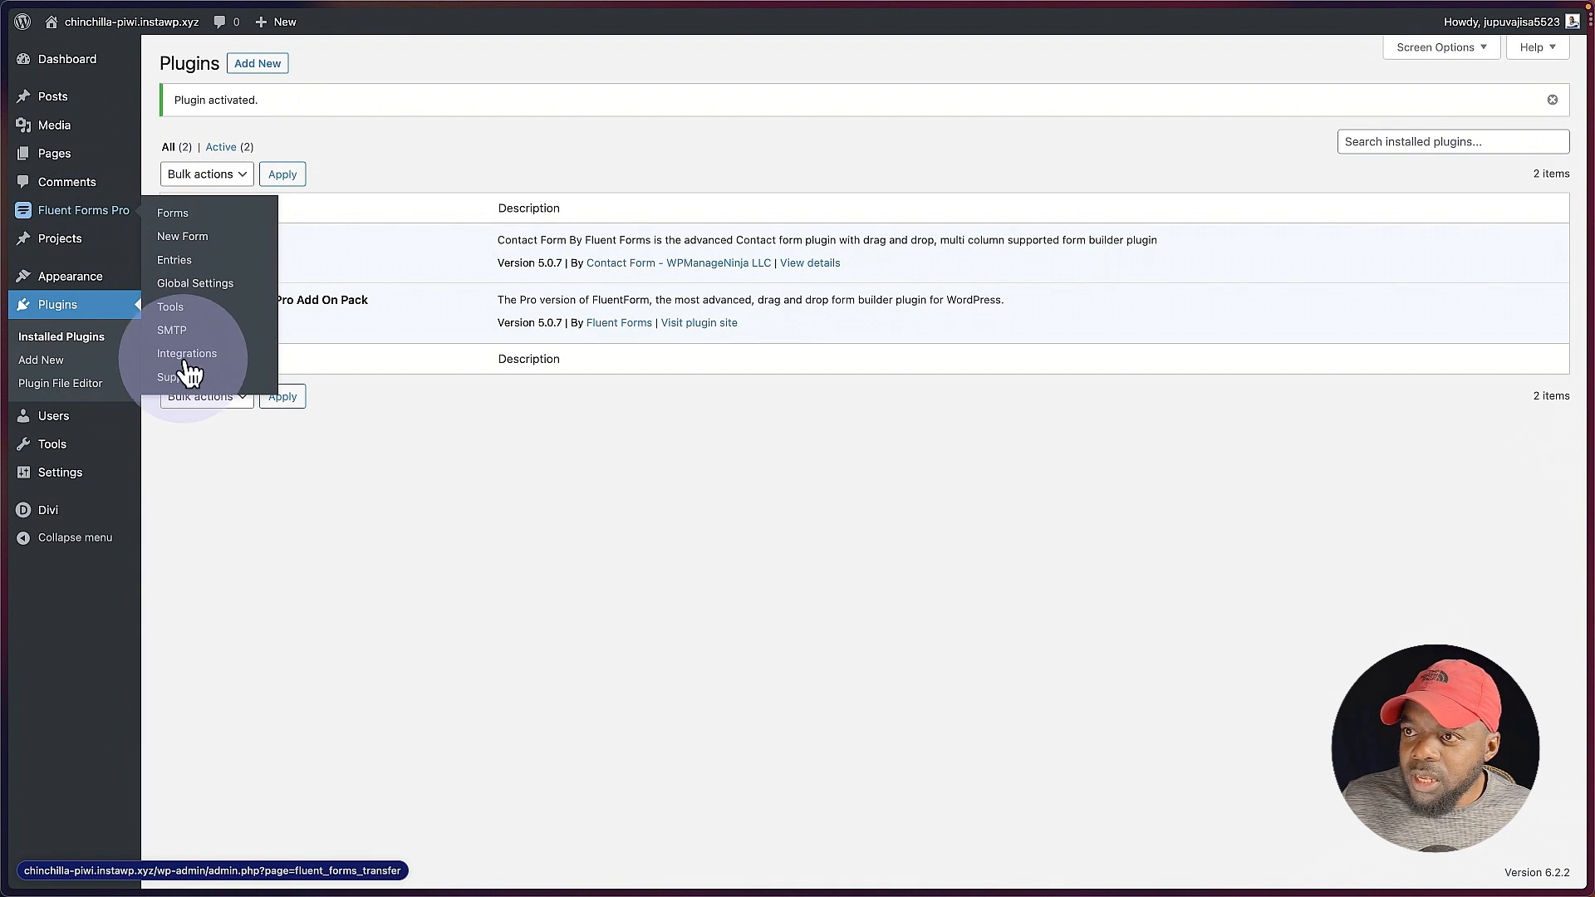
{"action": "left_click", "coordinate": [196, 283]}
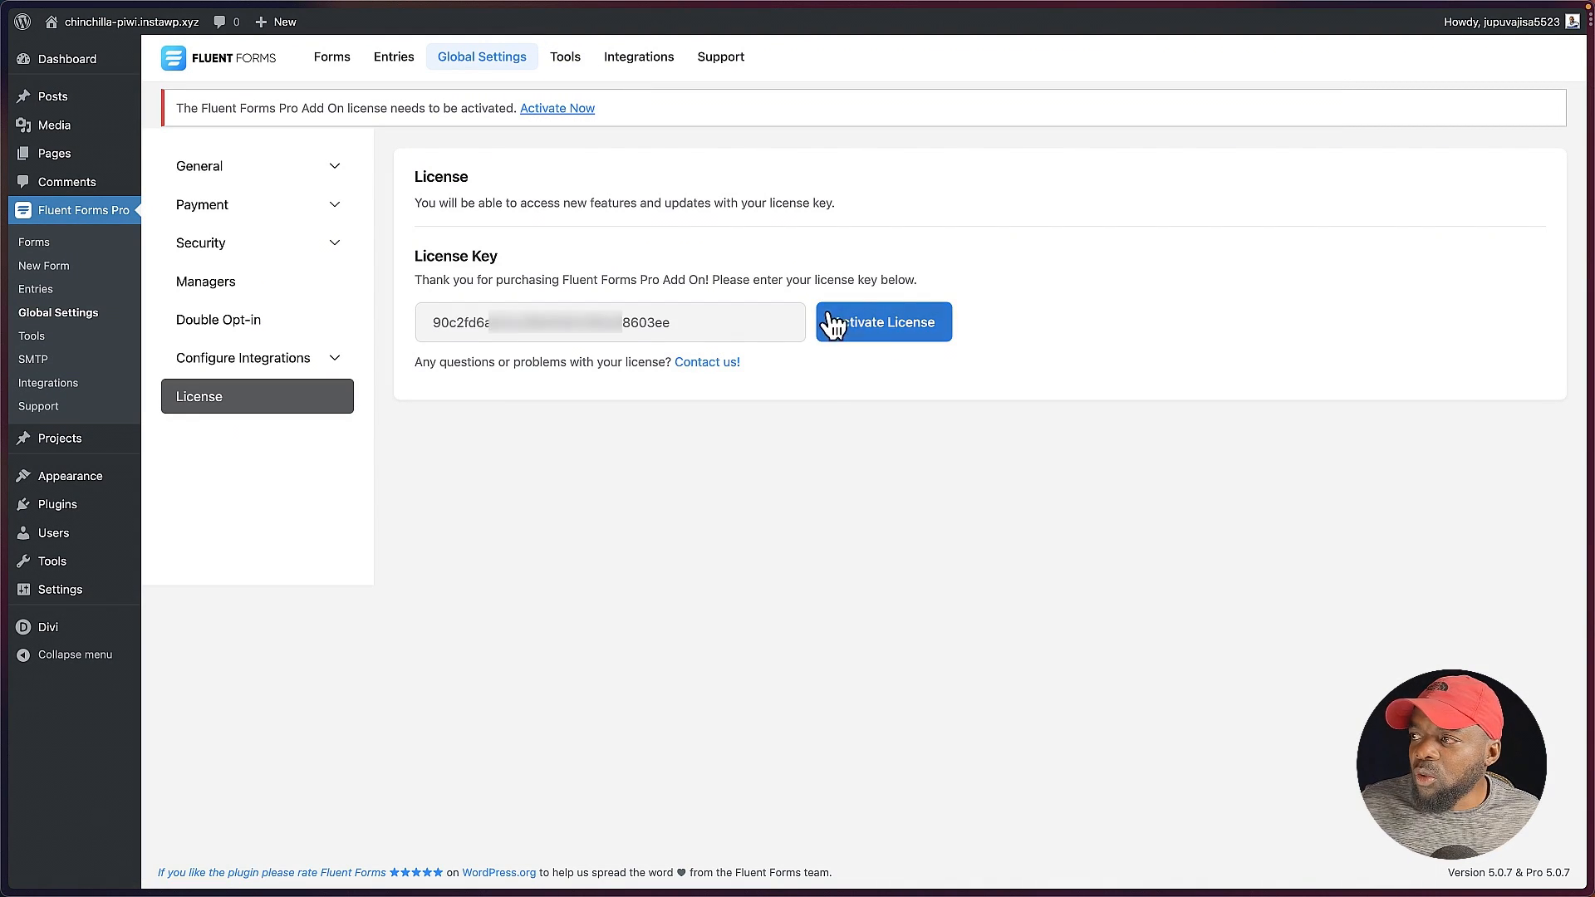
{"action": "left_click", "coordinate": [900, 336]}
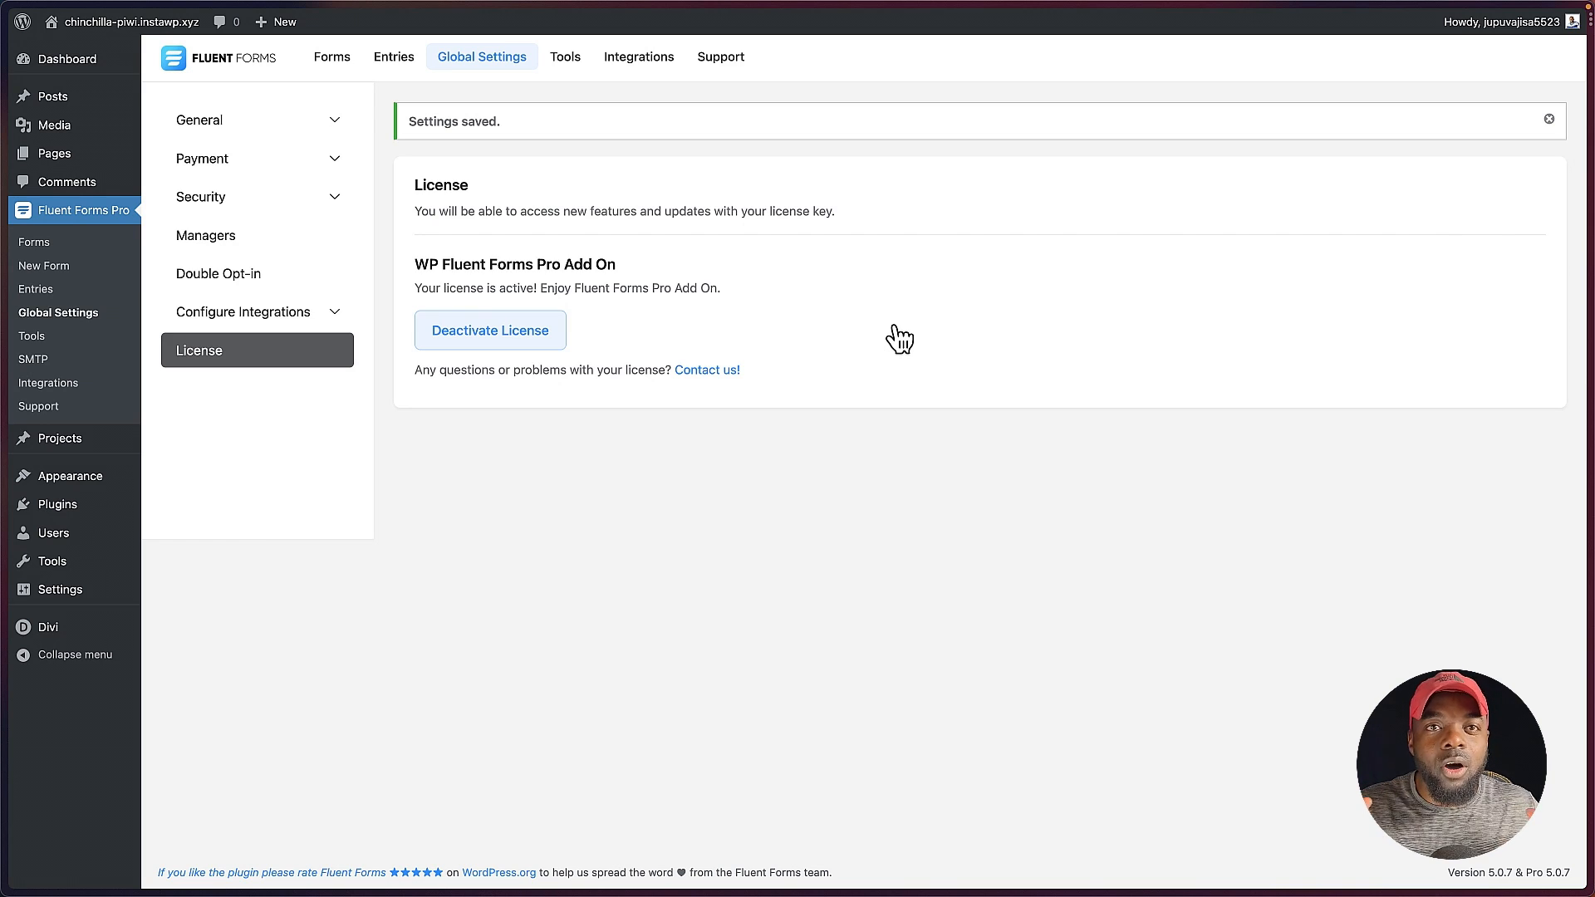
{"action": "left_click", "coordinate": [54, 245]}
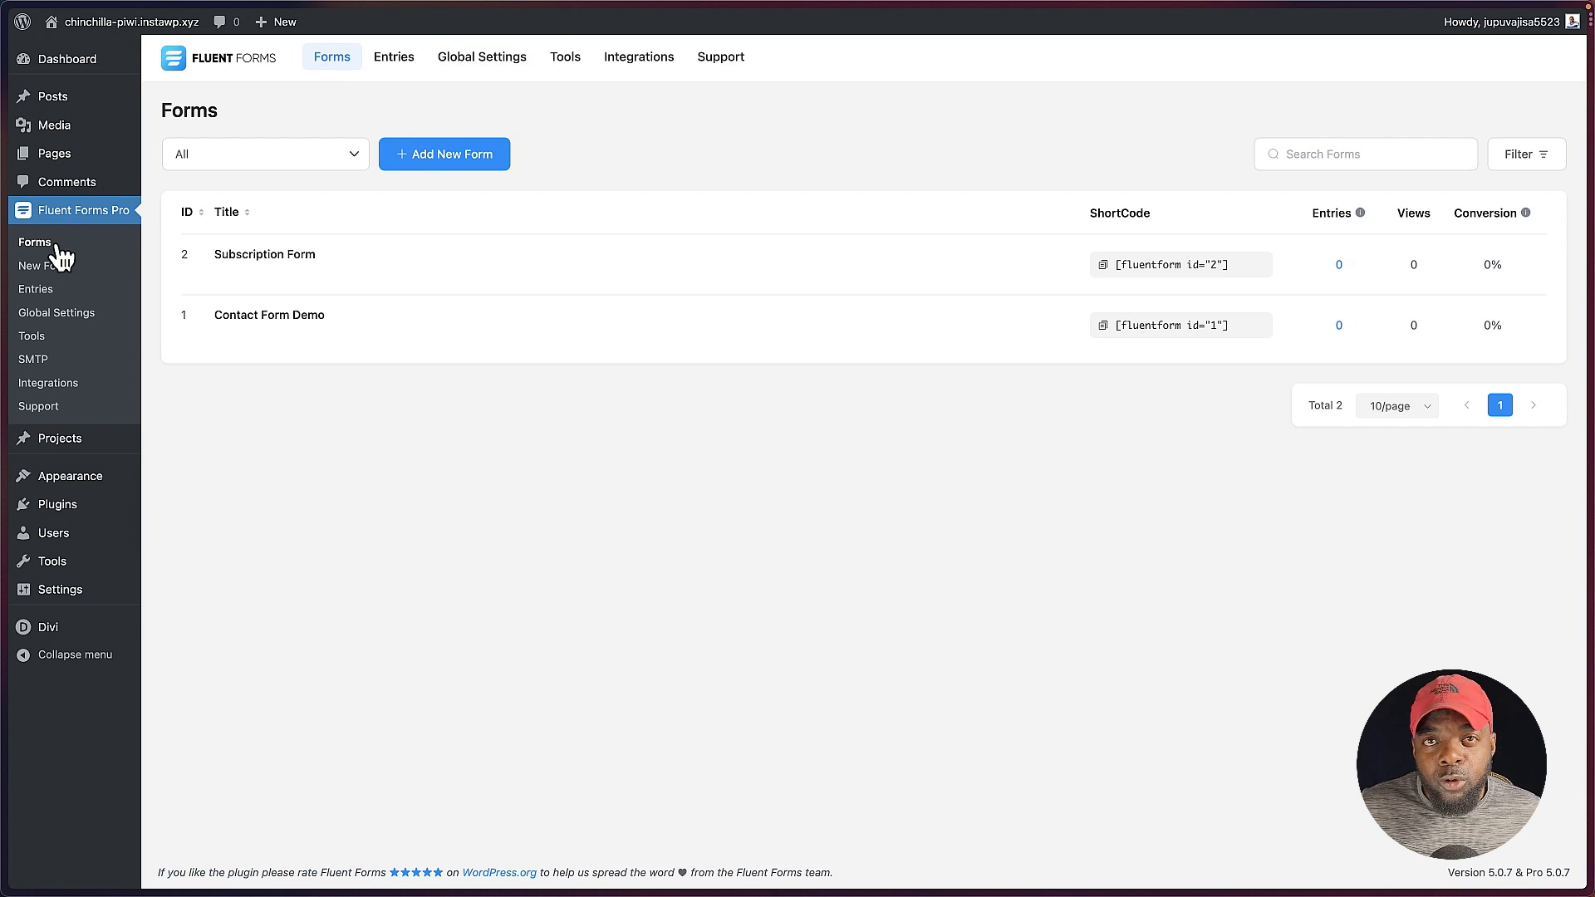
Step: Look through the Marketing and Product templates for a new form, and create one from the Nonprofit template Volunteer Sign Up Form
{"action": "left_click", "coordinate": [450, 156]}
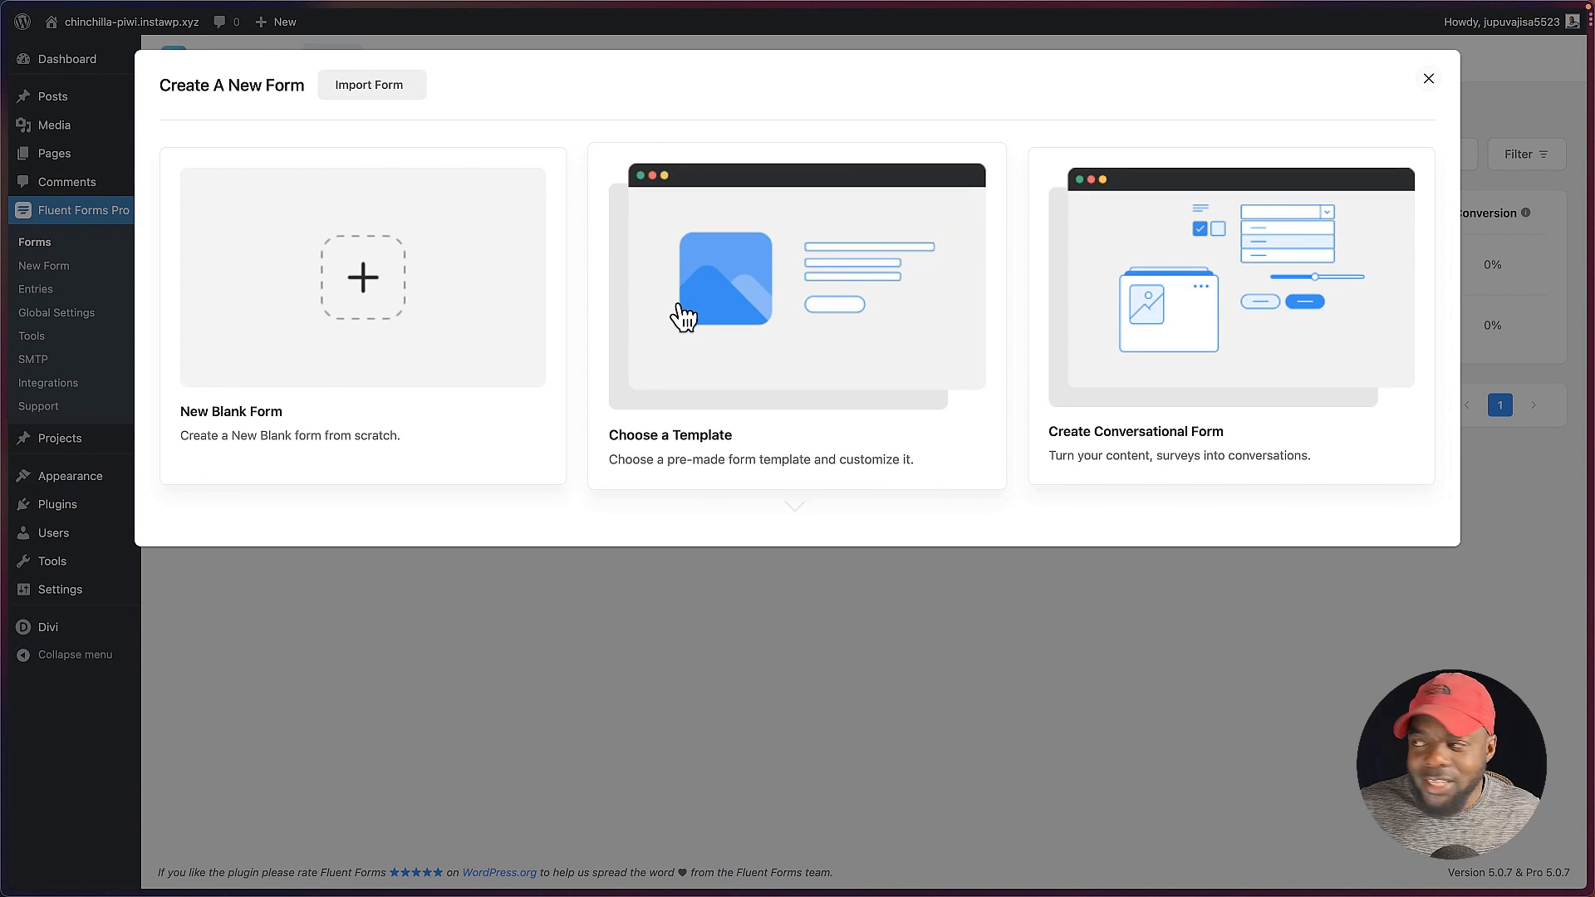
{"action": "left_click", "coordinate": [785, 333]}
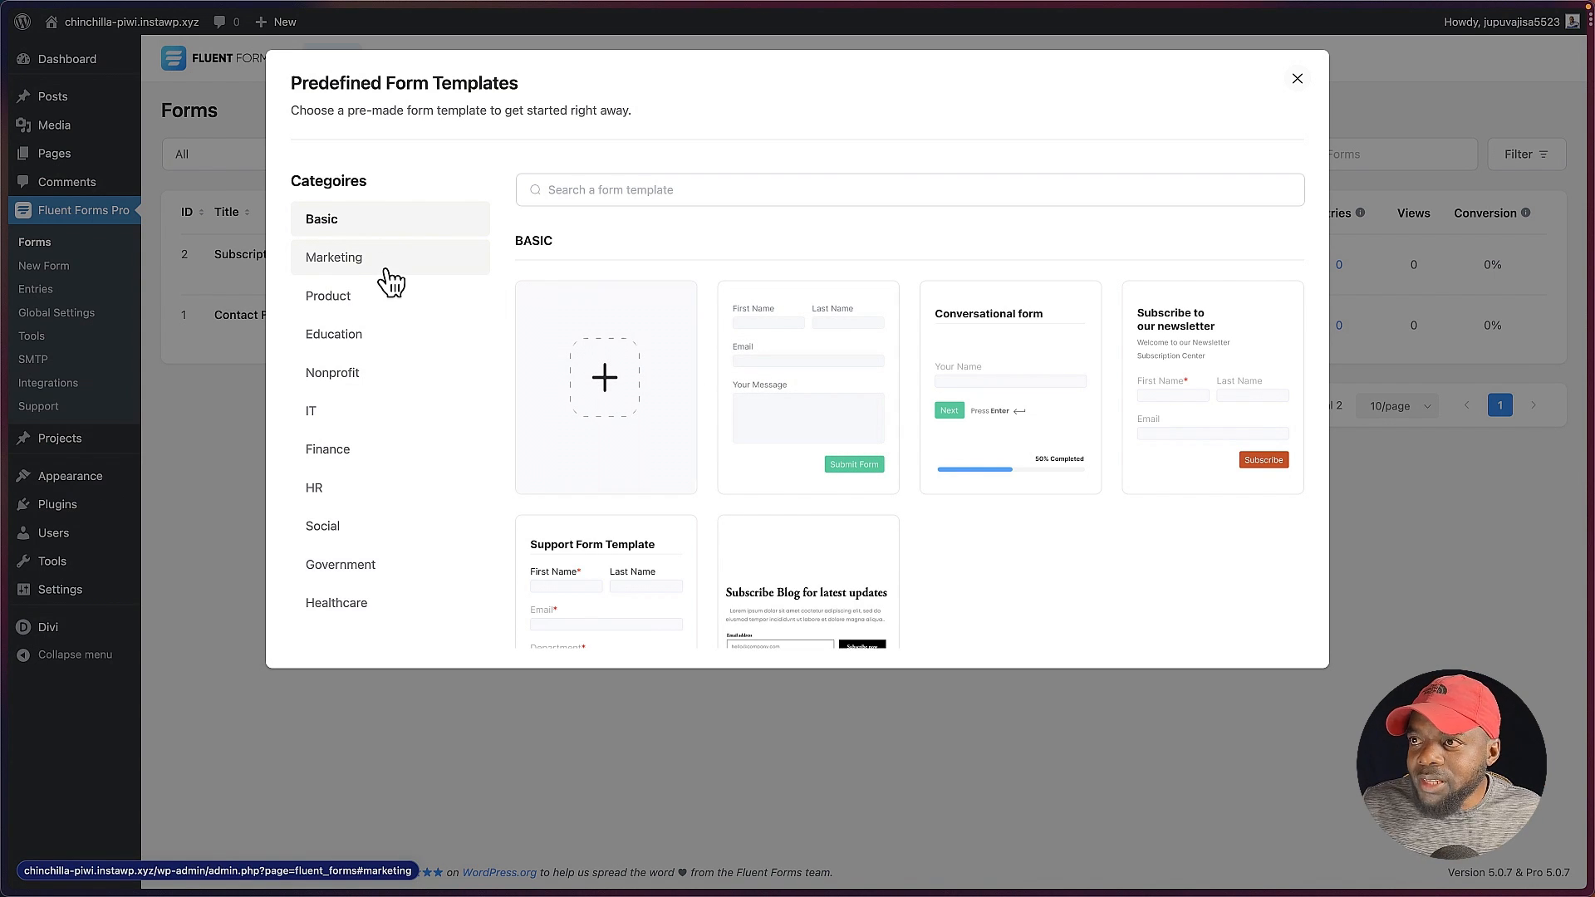
{"action": "left_click", "coordinate": [356, 264]}
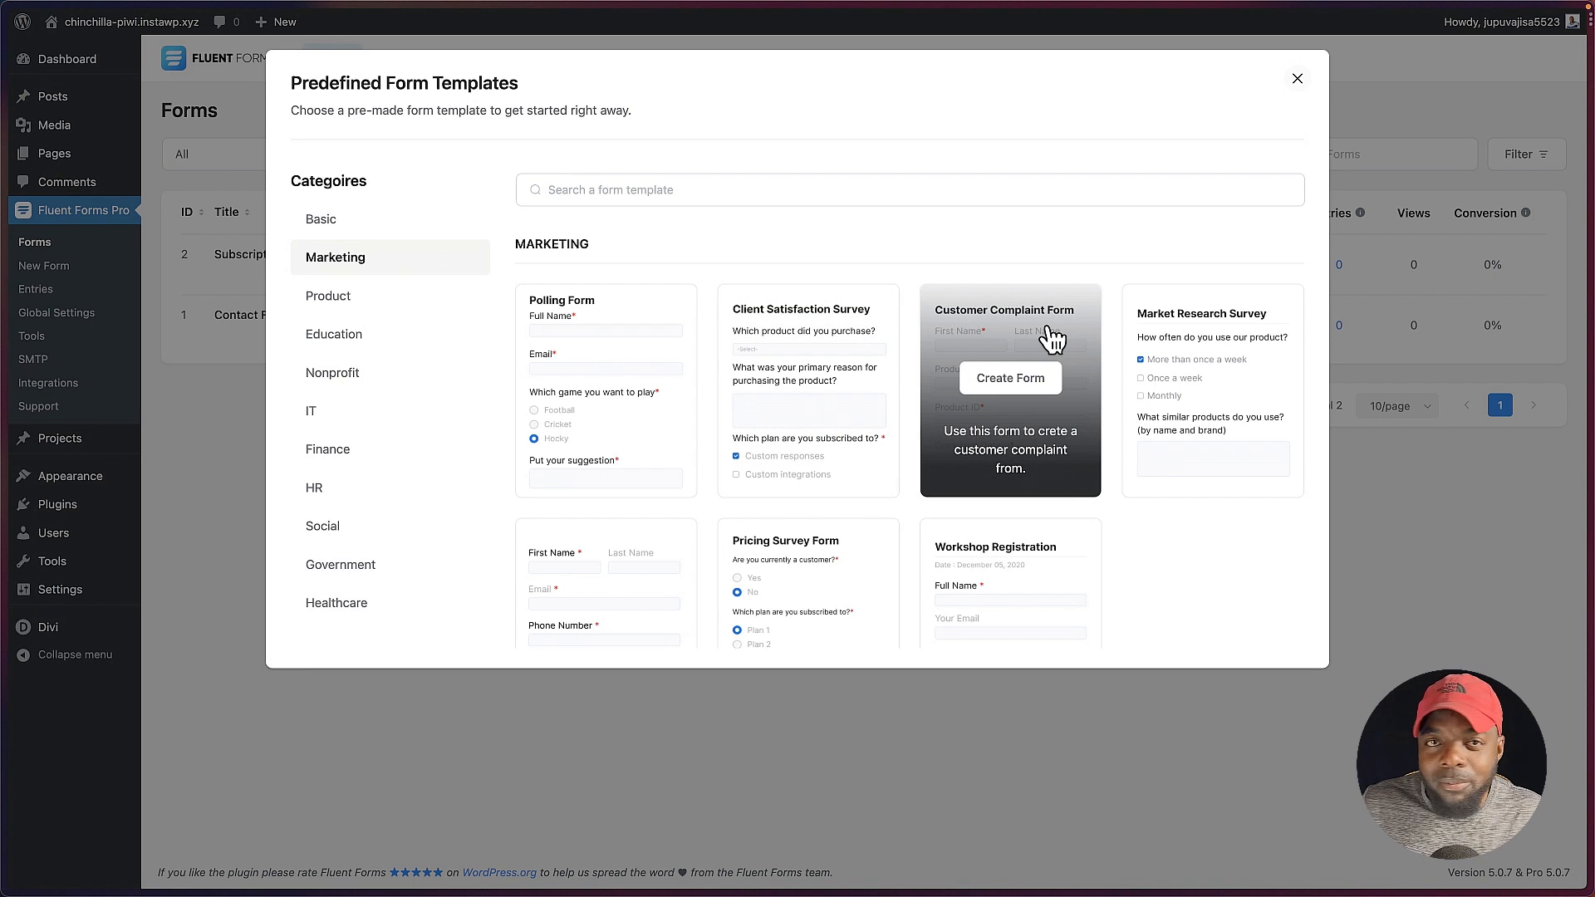
{"action": "scroll", "coordinate": [931, 498], "scroll_direction": "down", "scroll_amount": 2}
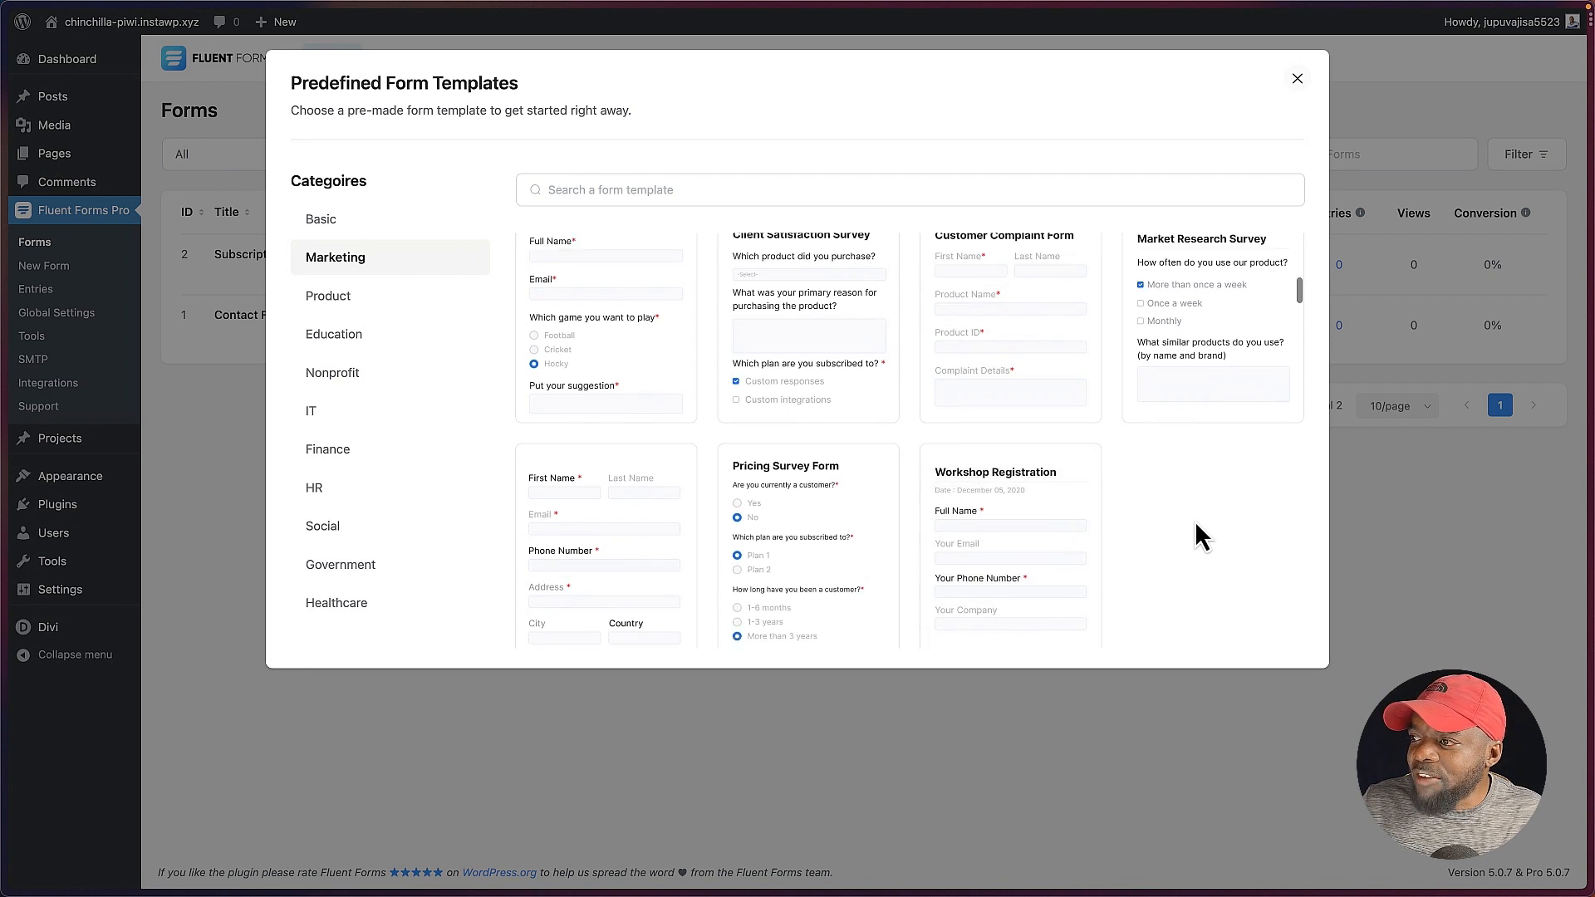
{"action": "scroll", "coordinate": [1196, 524], "scroll_direction": "down", "scroll_amount": 3}
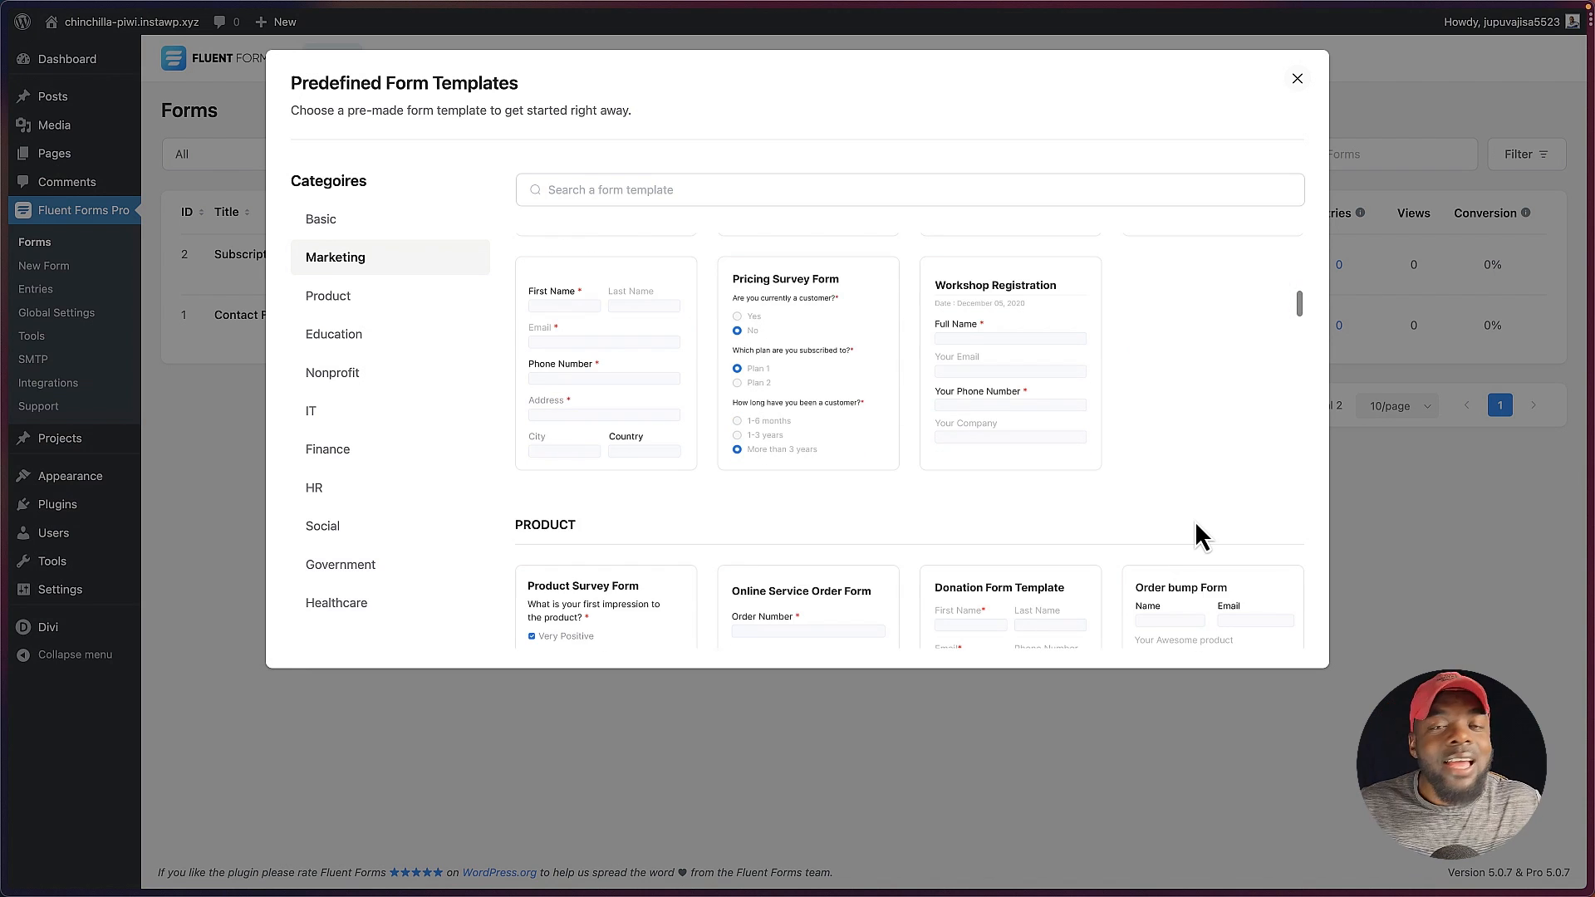
{"action": "scroll", "coordinate": [1194, 521], "scroll_direction": "down", "scroll_amount": 2}
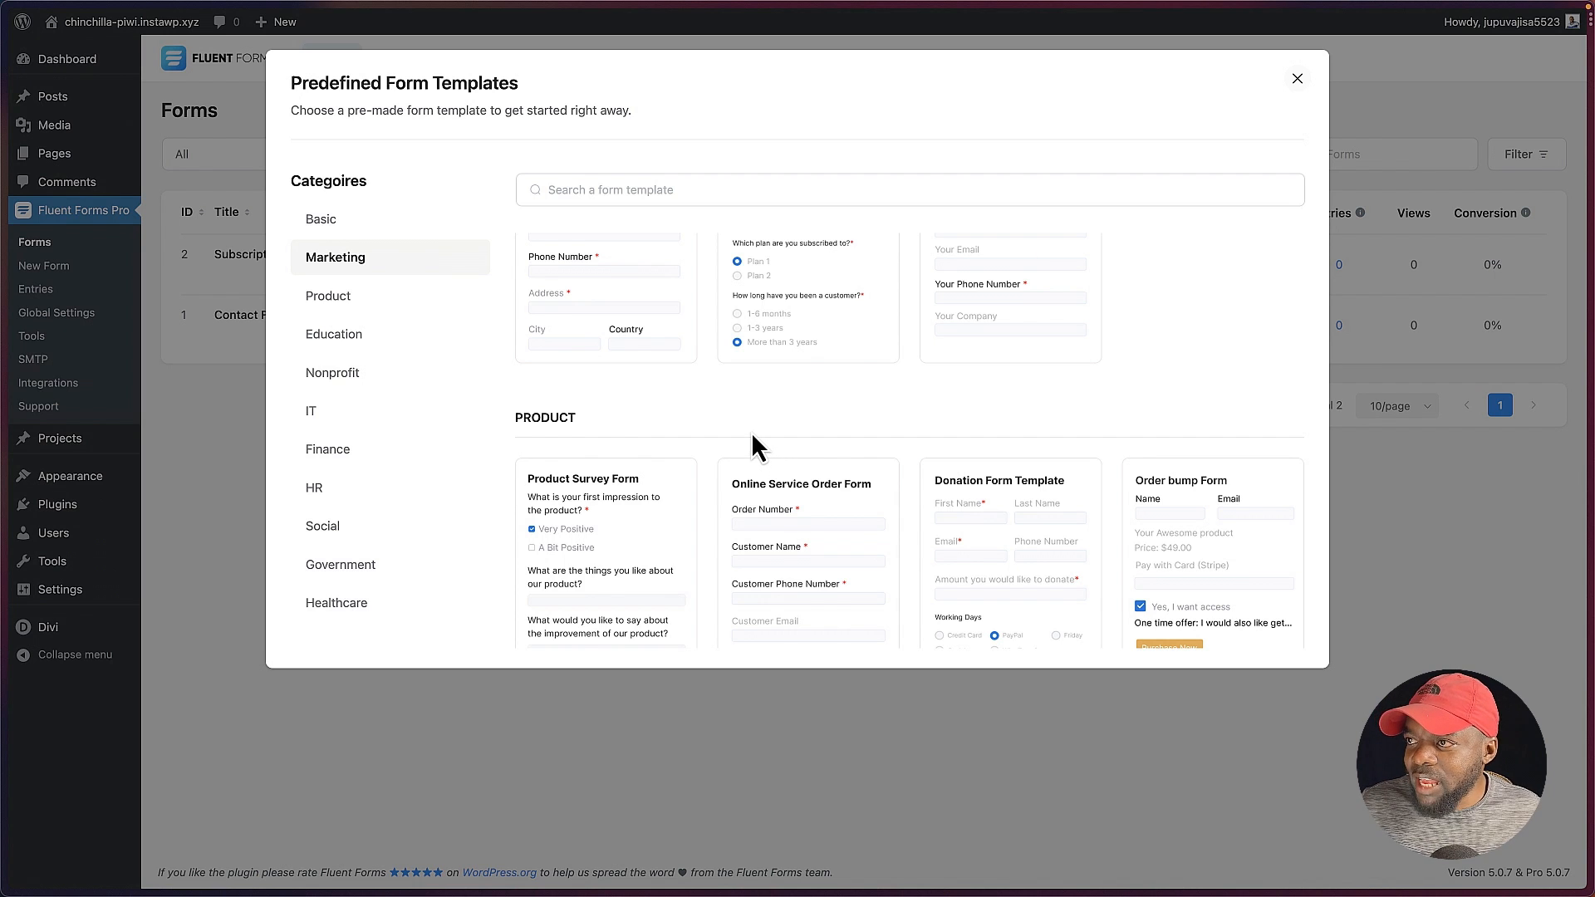
{"action": "scroll", "coordinate": [751, 432], "scroll_direction": "up", "scroll_amount": 1}
{"action": "left_click", "coordinate": [332, 299]}
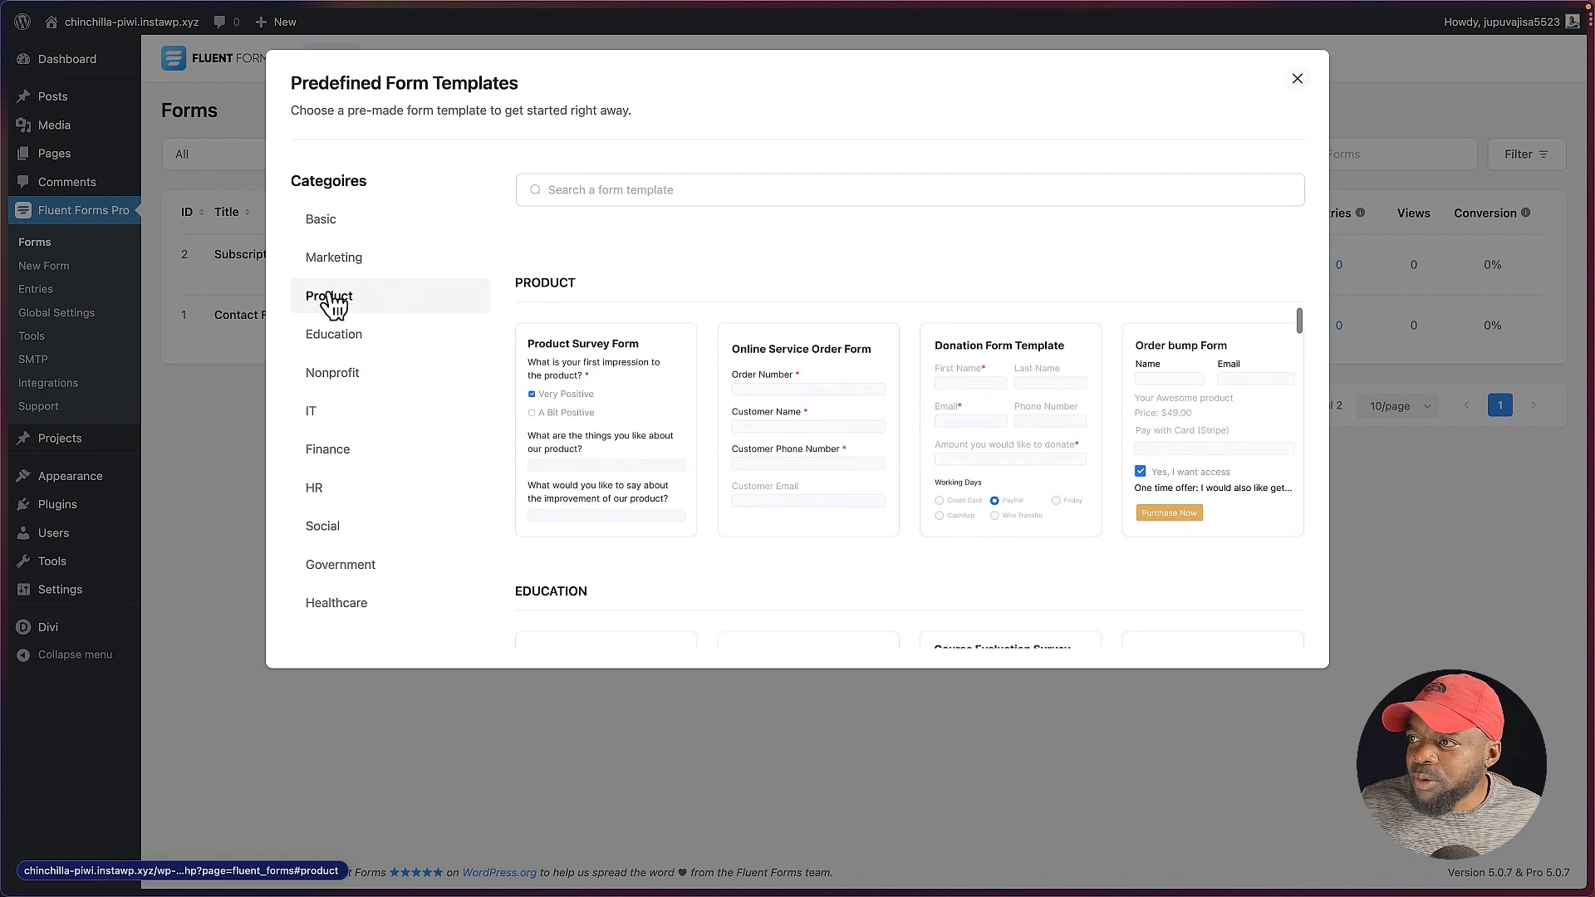
{"action": "mouse_move", "coordinate": [631, 391]}
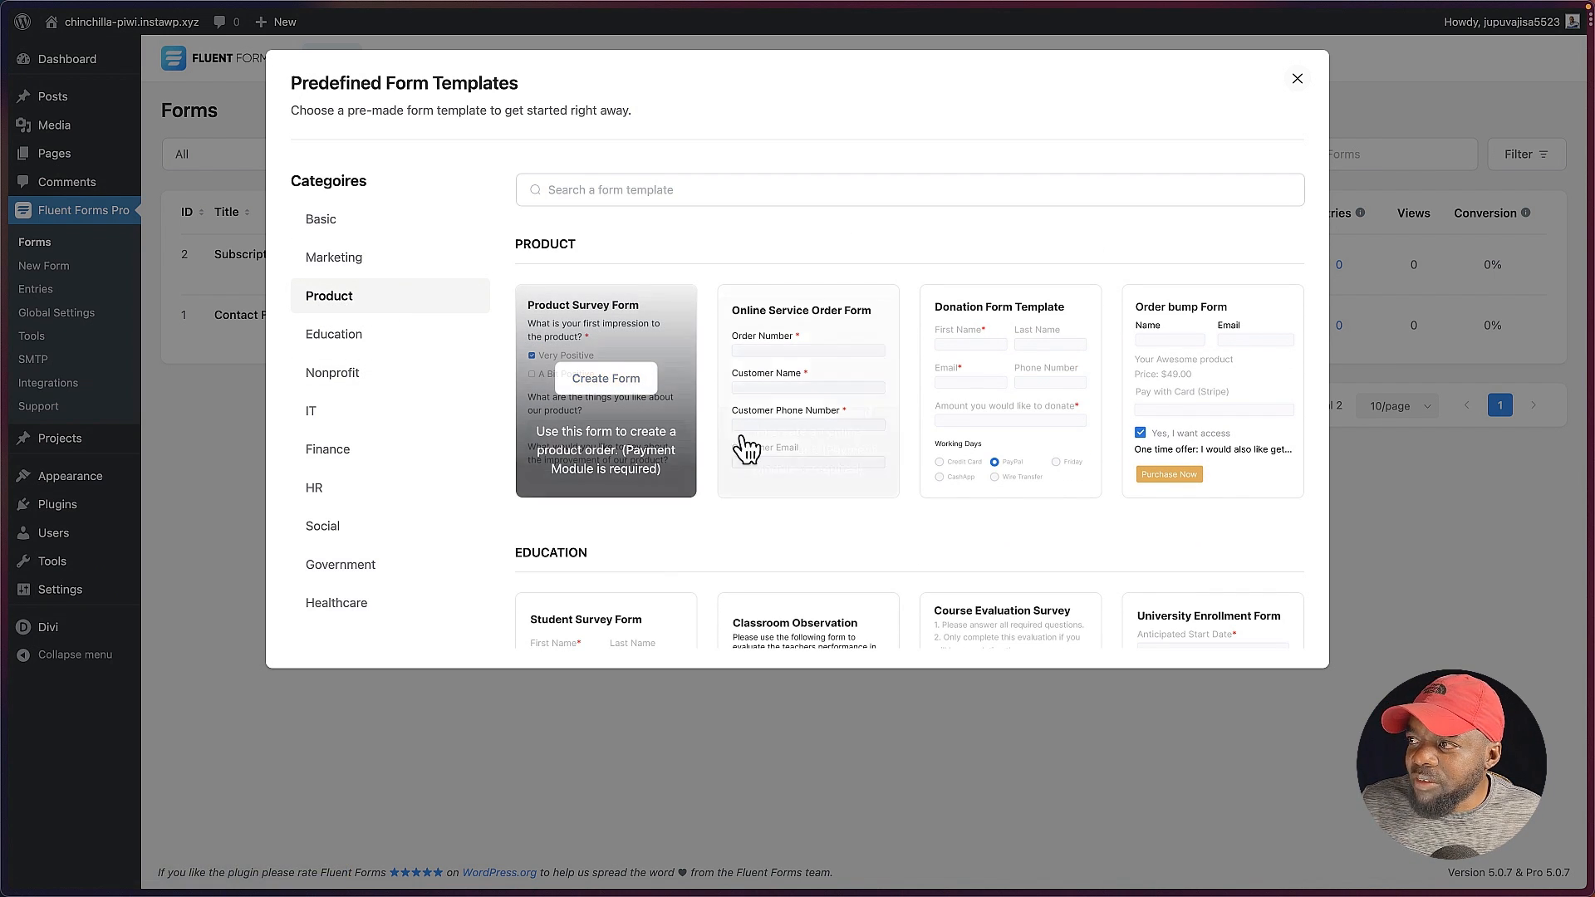
{"action": "mouse_move", "coordinate": [751, 465]}
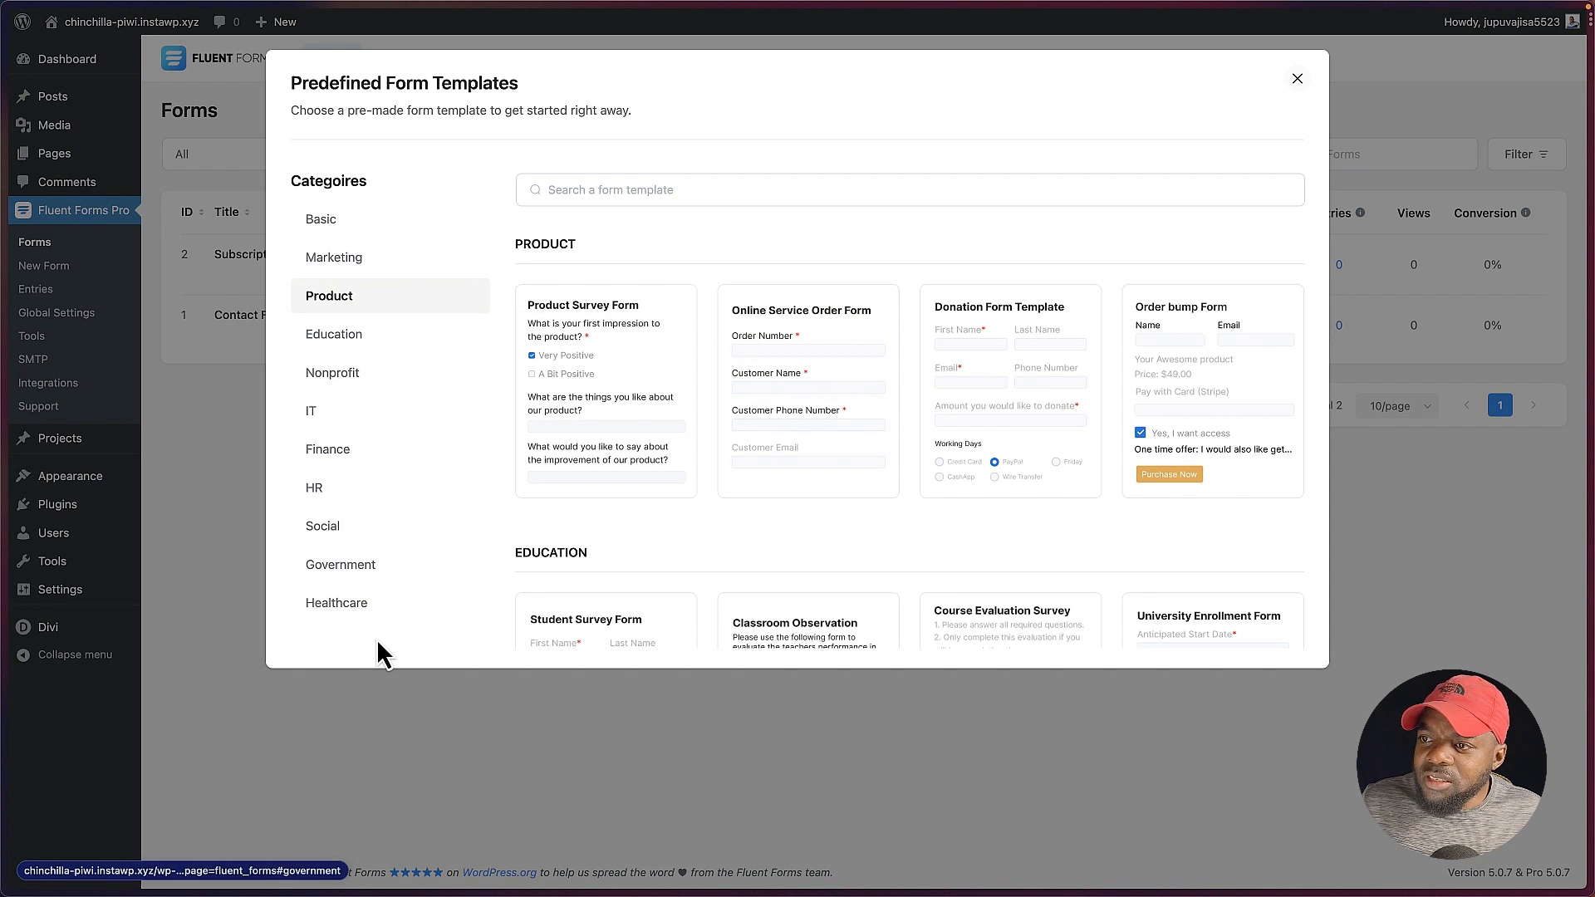
{"action": "left_click", "coordinate": [365, 378]}
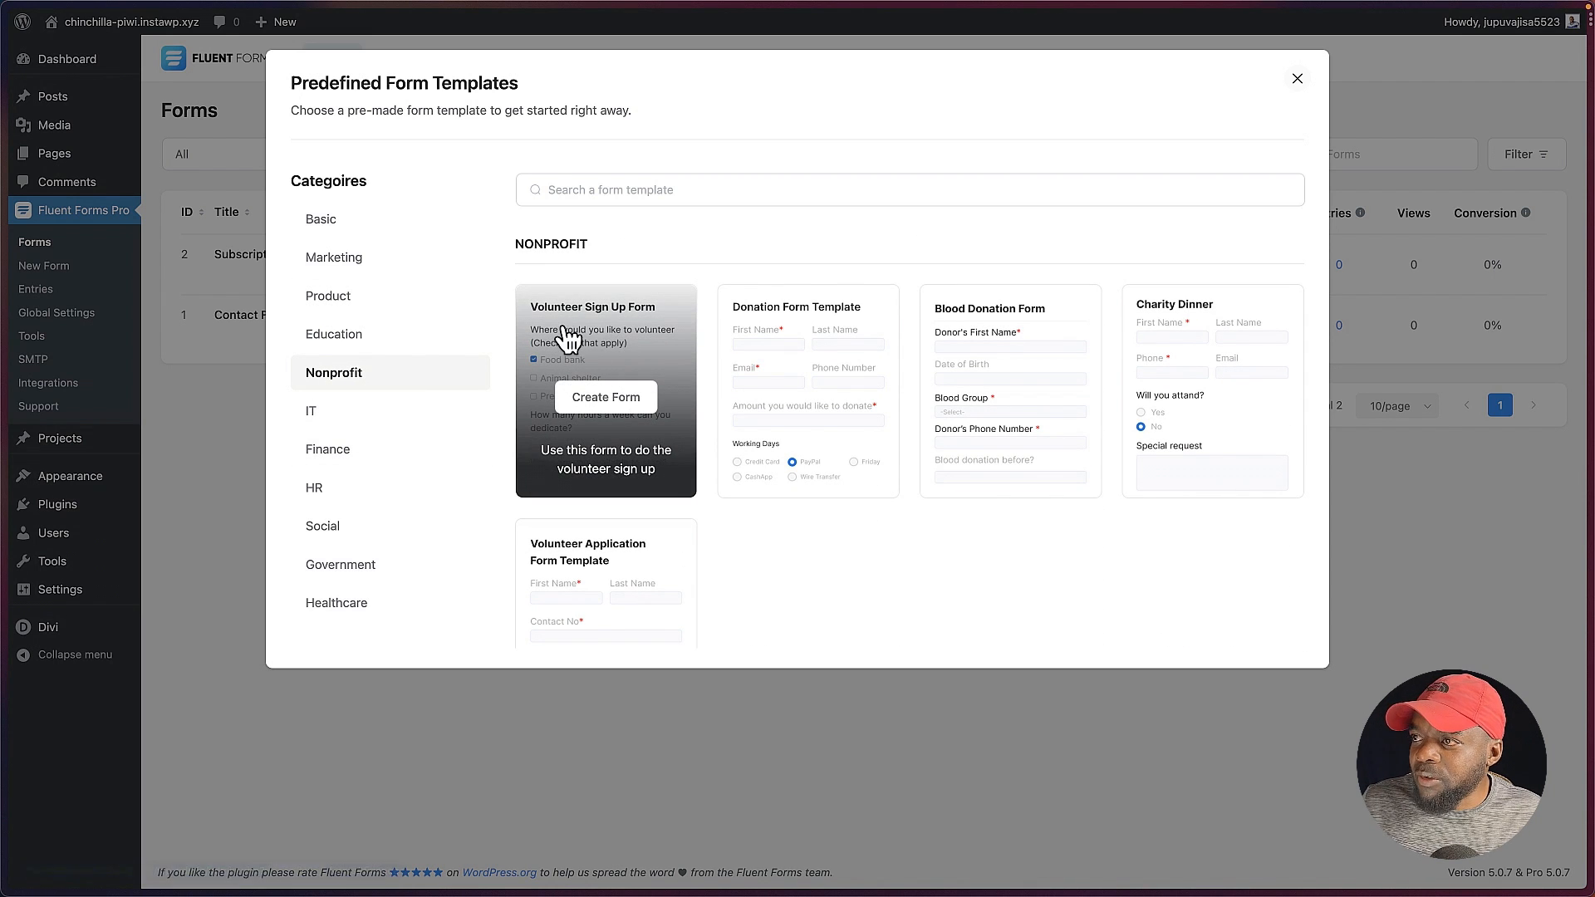
{"action": "left_click", "coordinate": [623, 403]}
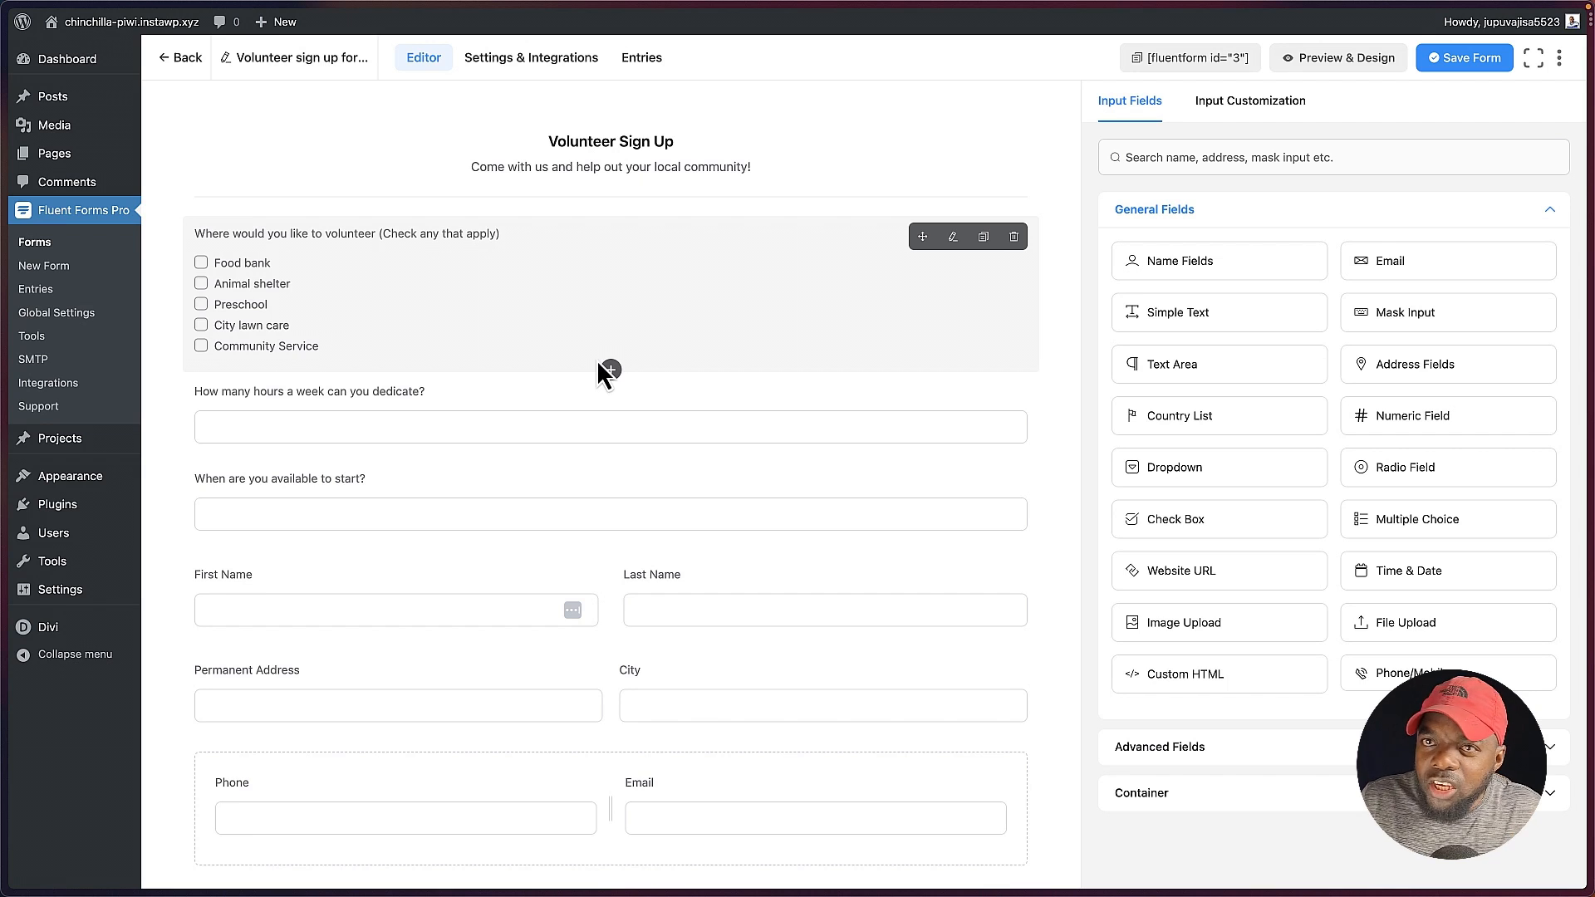
Step: In the volunteering check box question, move the Animal shelter option above Food bank and remove the Community Service option
{"action": "left_click", "coordinate": [954, 238]}
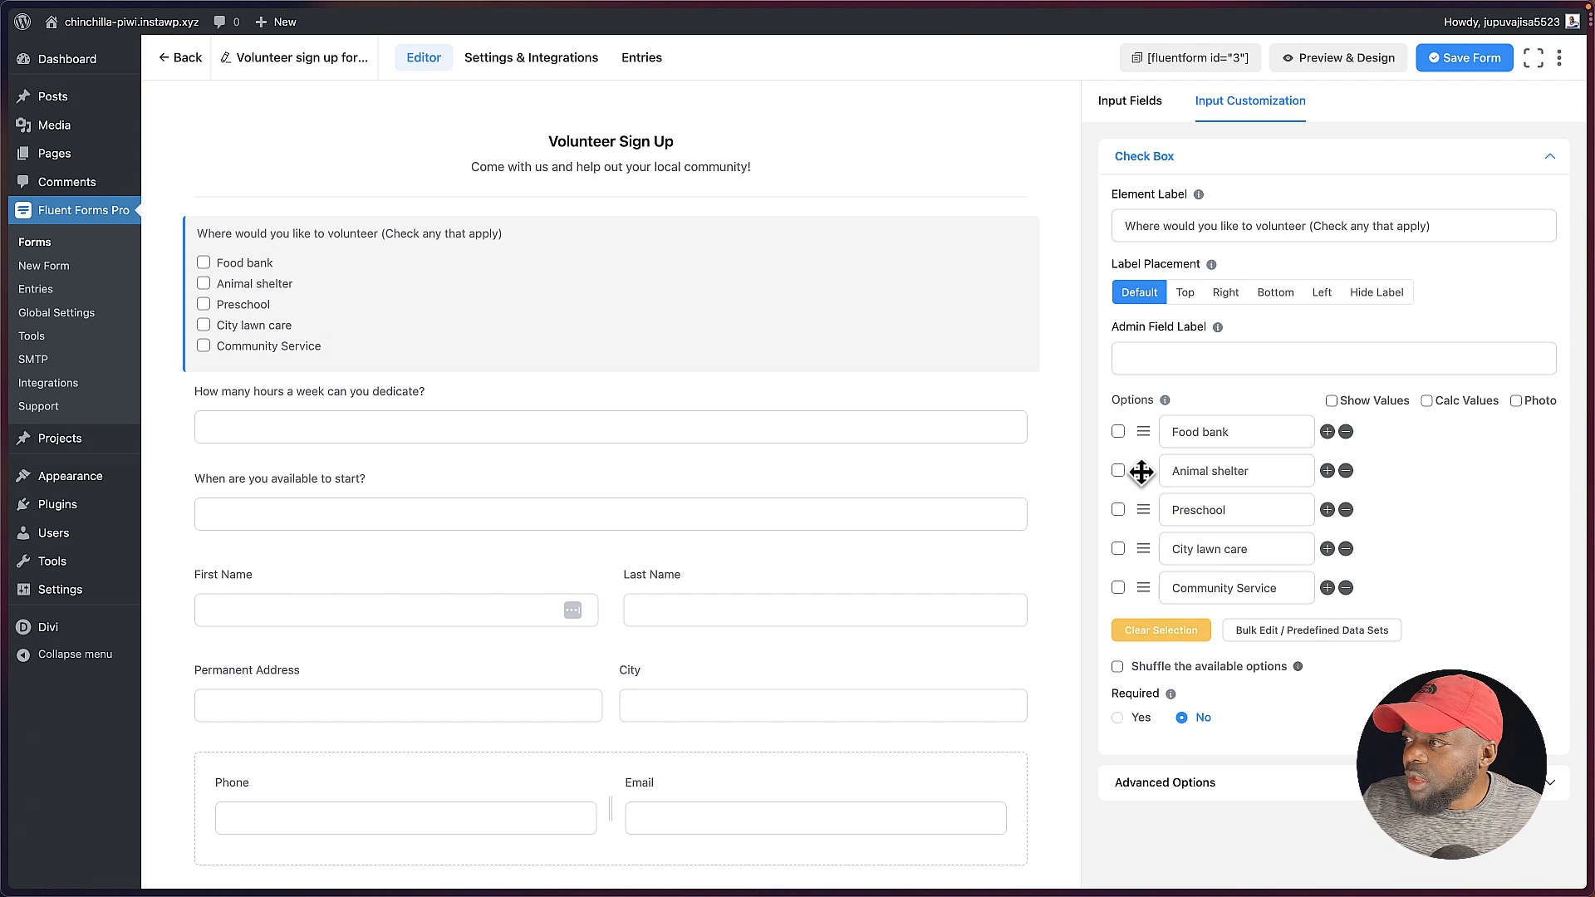
{"action": "left_click_drag", "start_coordinate": [1143, 470], "coordinate": [1140, 432]}
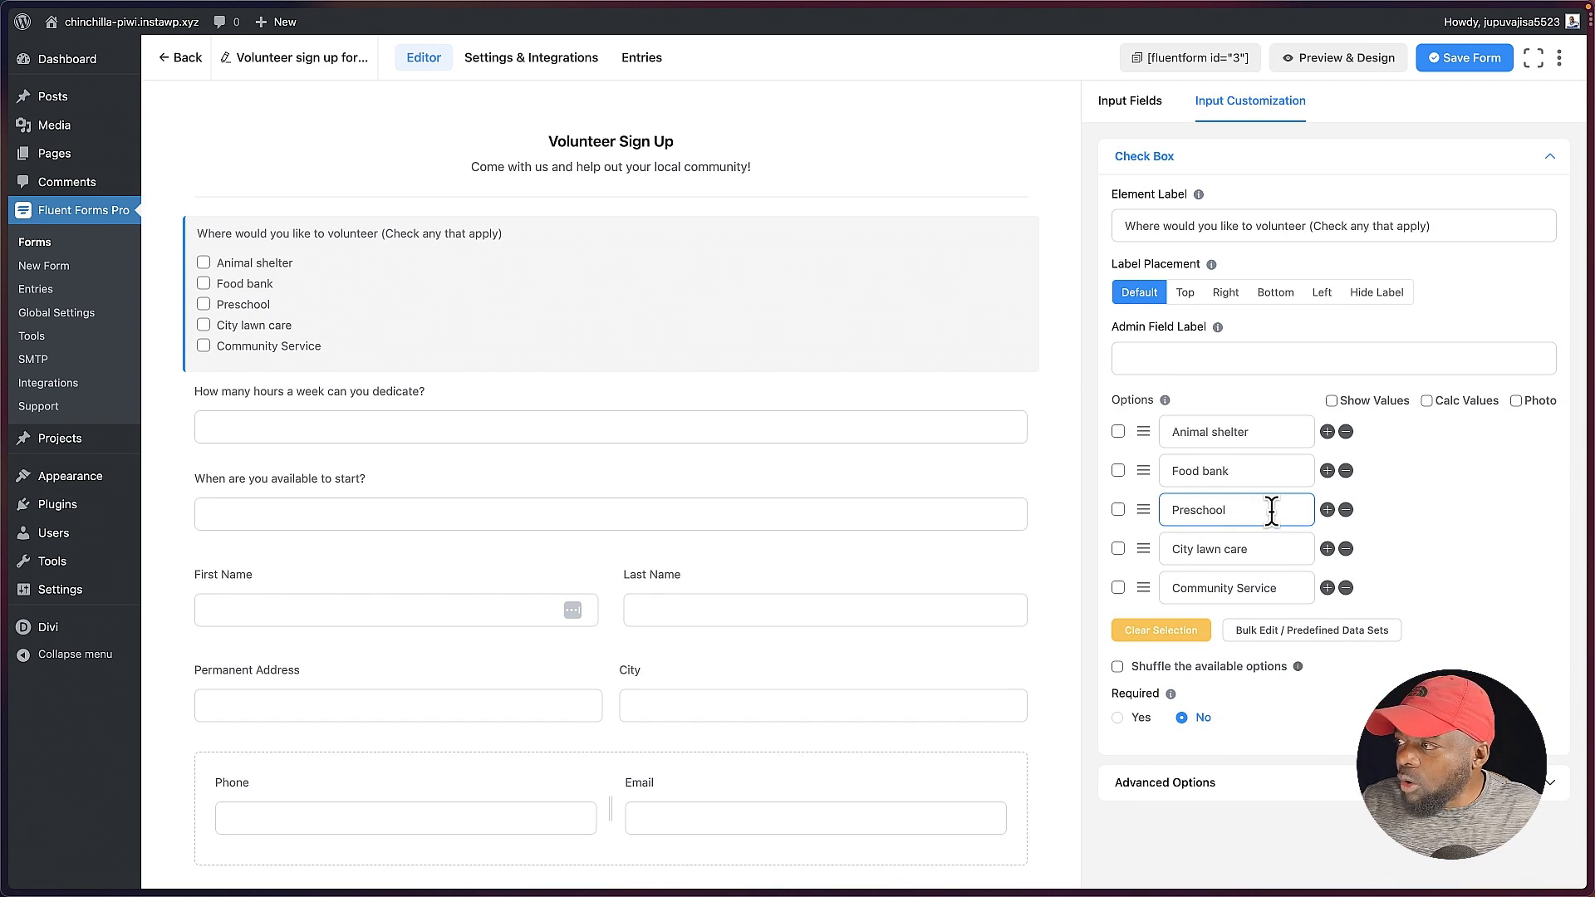
{"action": "left_click", "coordinate": [1345, 588]}
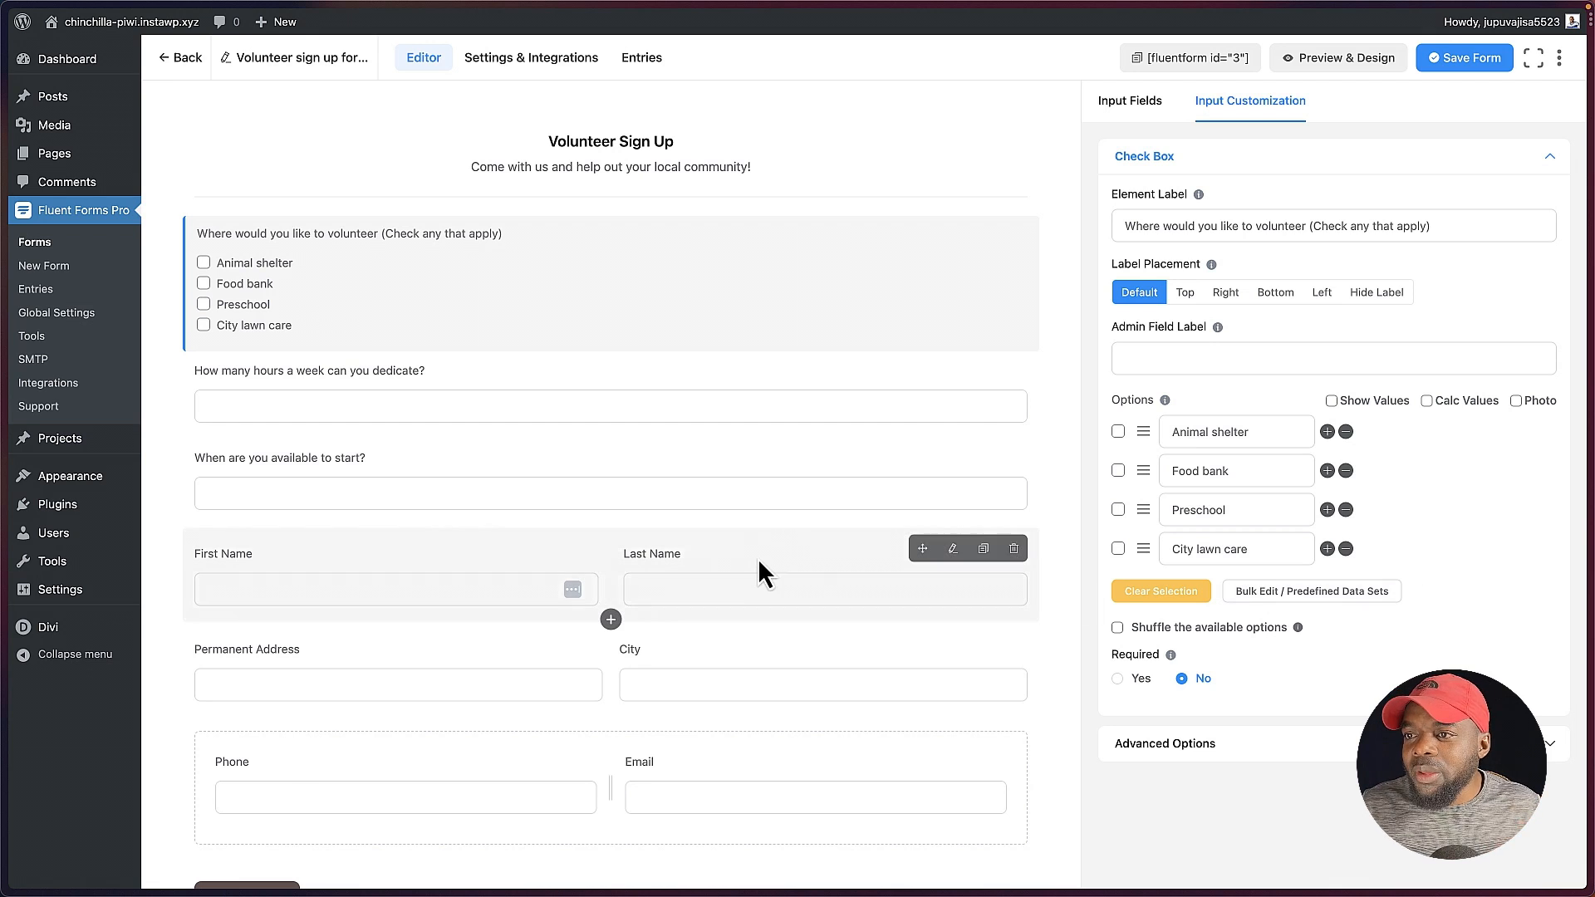
Step: Move the address and name rows above the volunteering question, names first, and place the Phone field directly below the name row
{"action": "scroll", "coordinate": [515, 660], "scroll_direction": "down", "scroll_amount": 1}
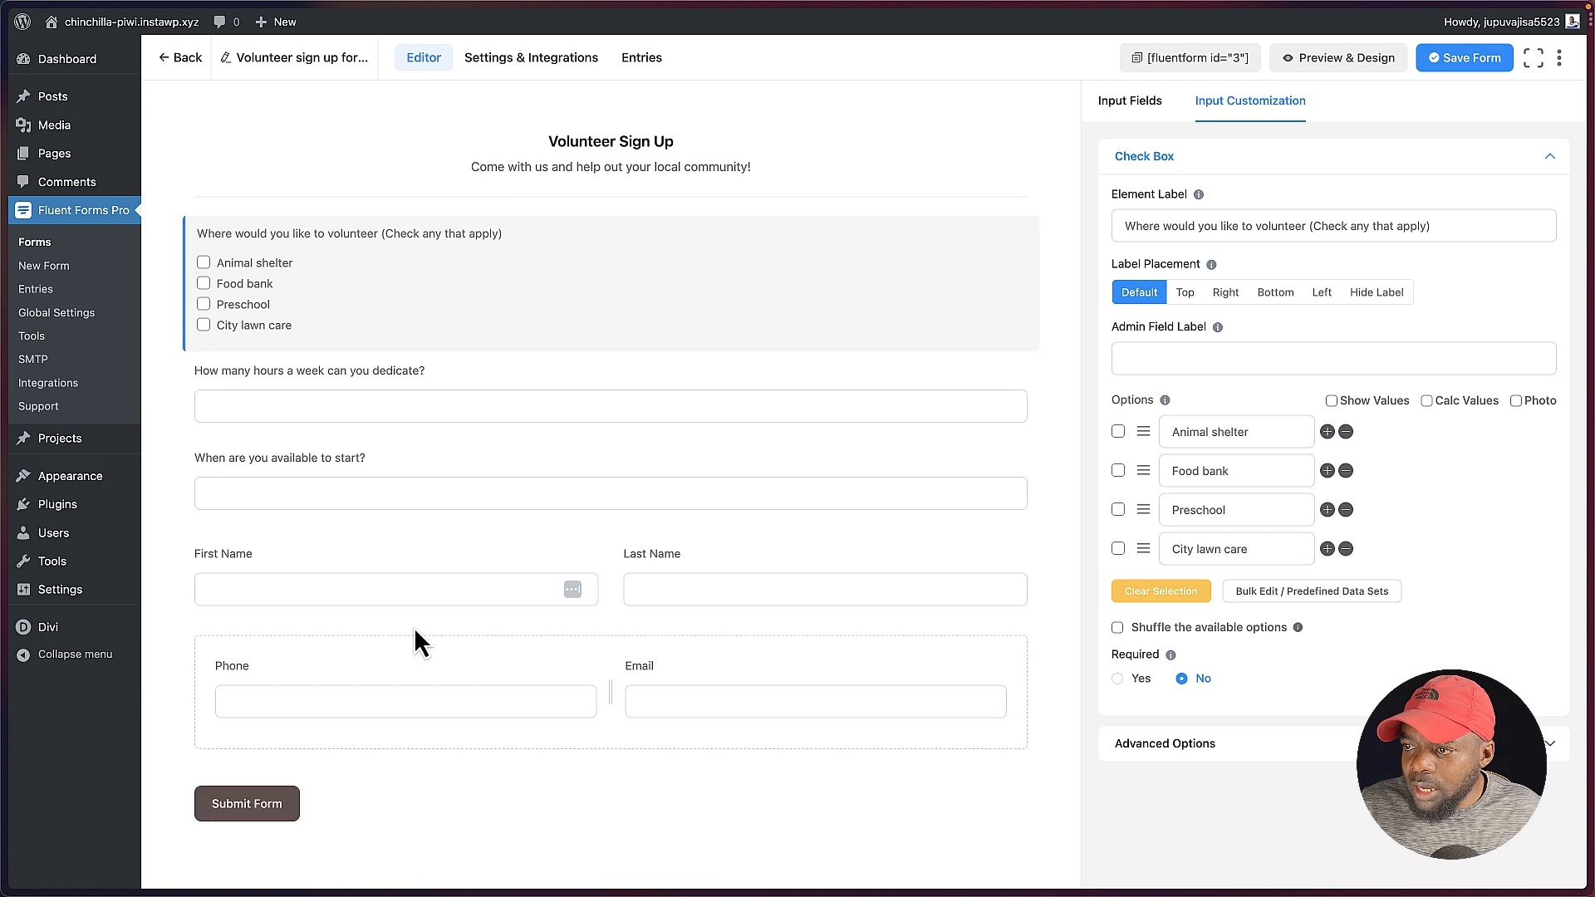
{"action": "left_click_drag", "start_coordinate": [413, 626], "coordinate": [432, 233]}
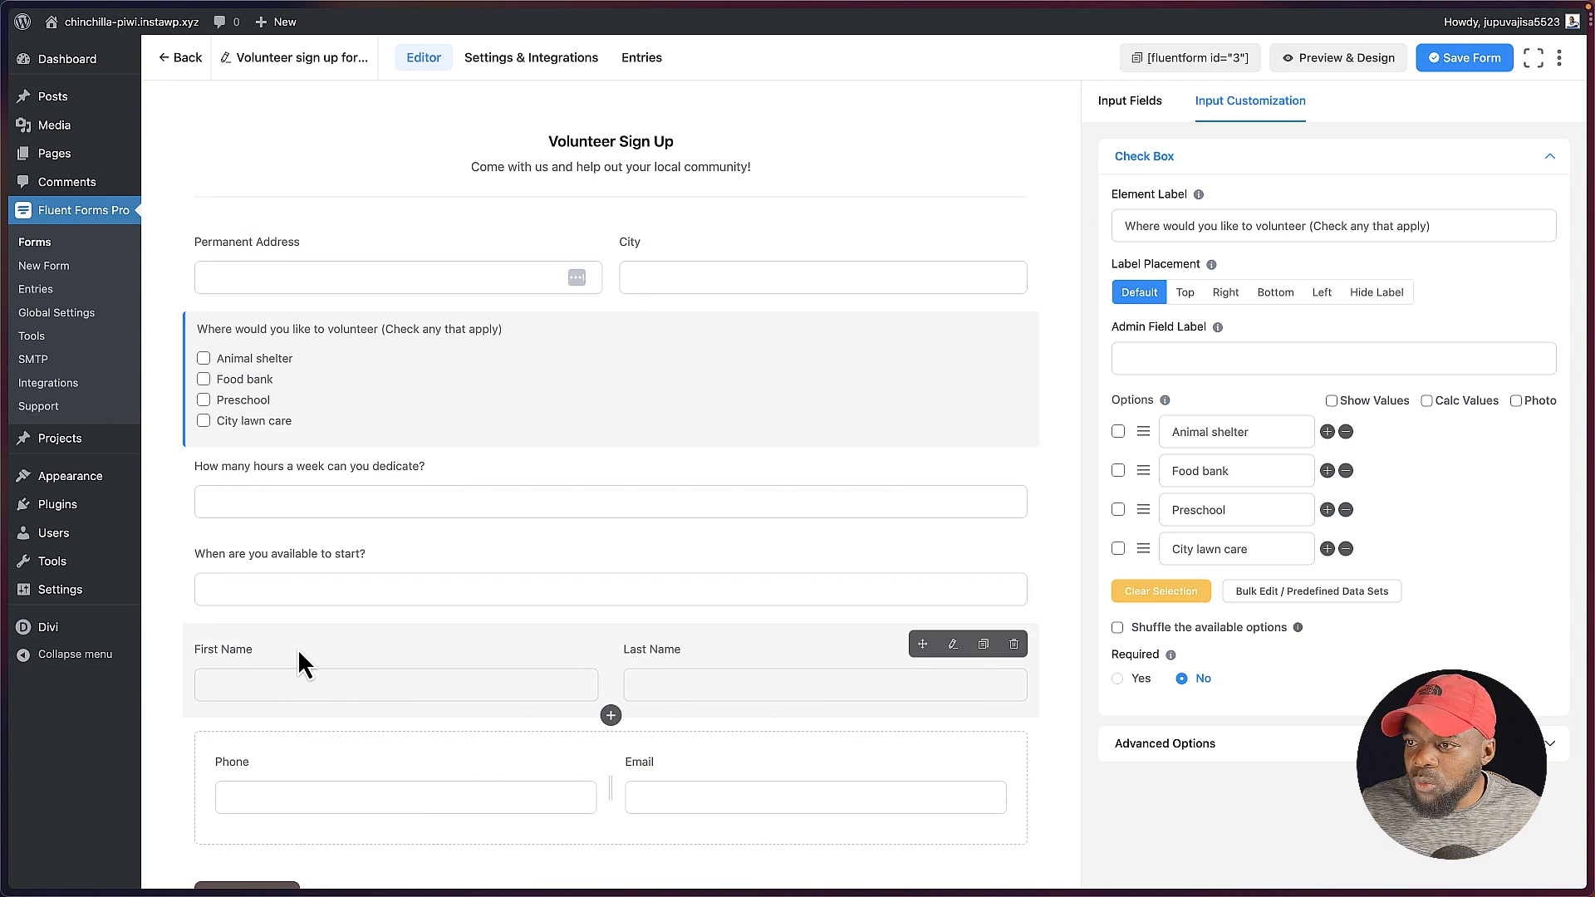
{"action": "left_click_drag", "start_coordinate": [299, 652], "coordinate": [321, 202]}
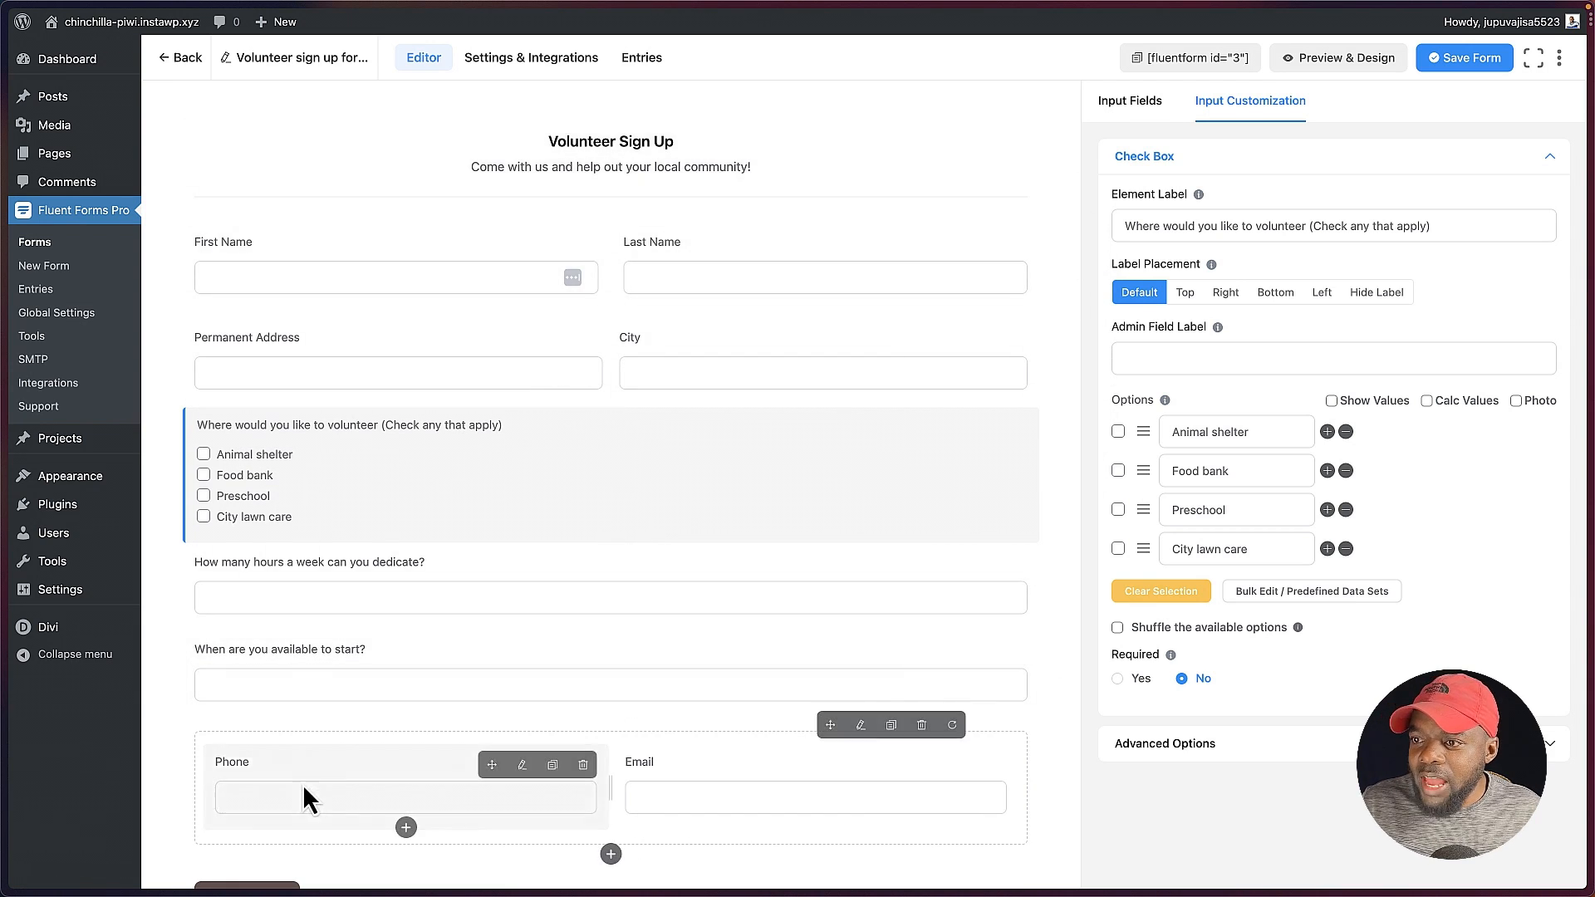
{"action": "left_click_drag", "start_coordinate": [377, 751], "coordinate": [420, 376]}
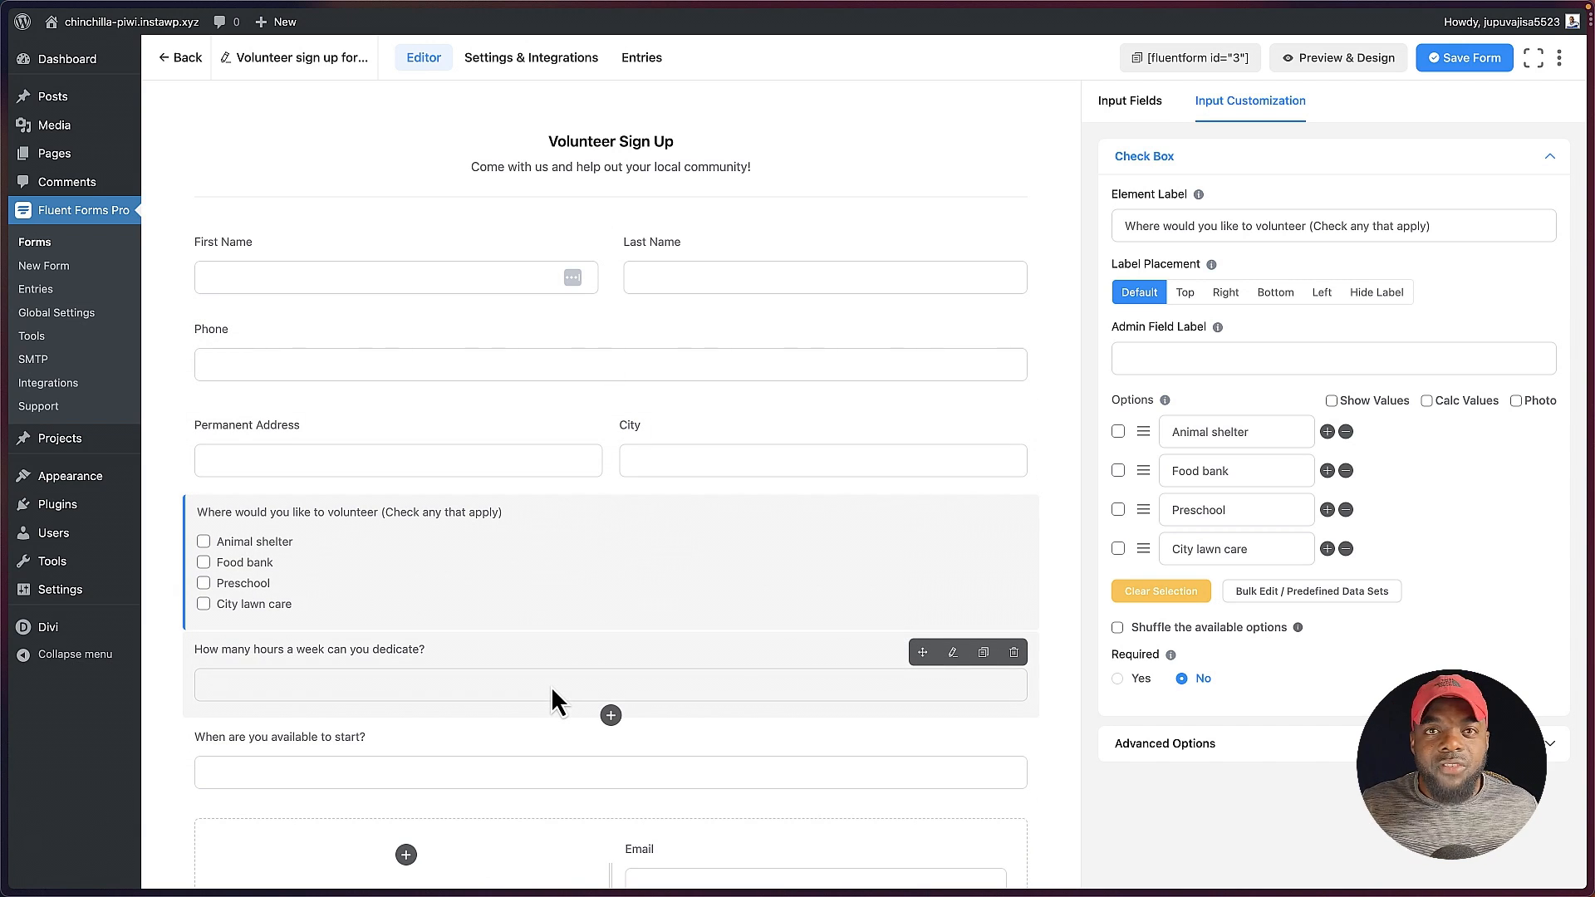
Step: Examine the advanced options of the volunteering check box field, such as dynamic default value, container class and conditional logic
{"action": "scroll", "coordinate": [550, 687], "scroll_direction": "down", "scroll_amount": 2}
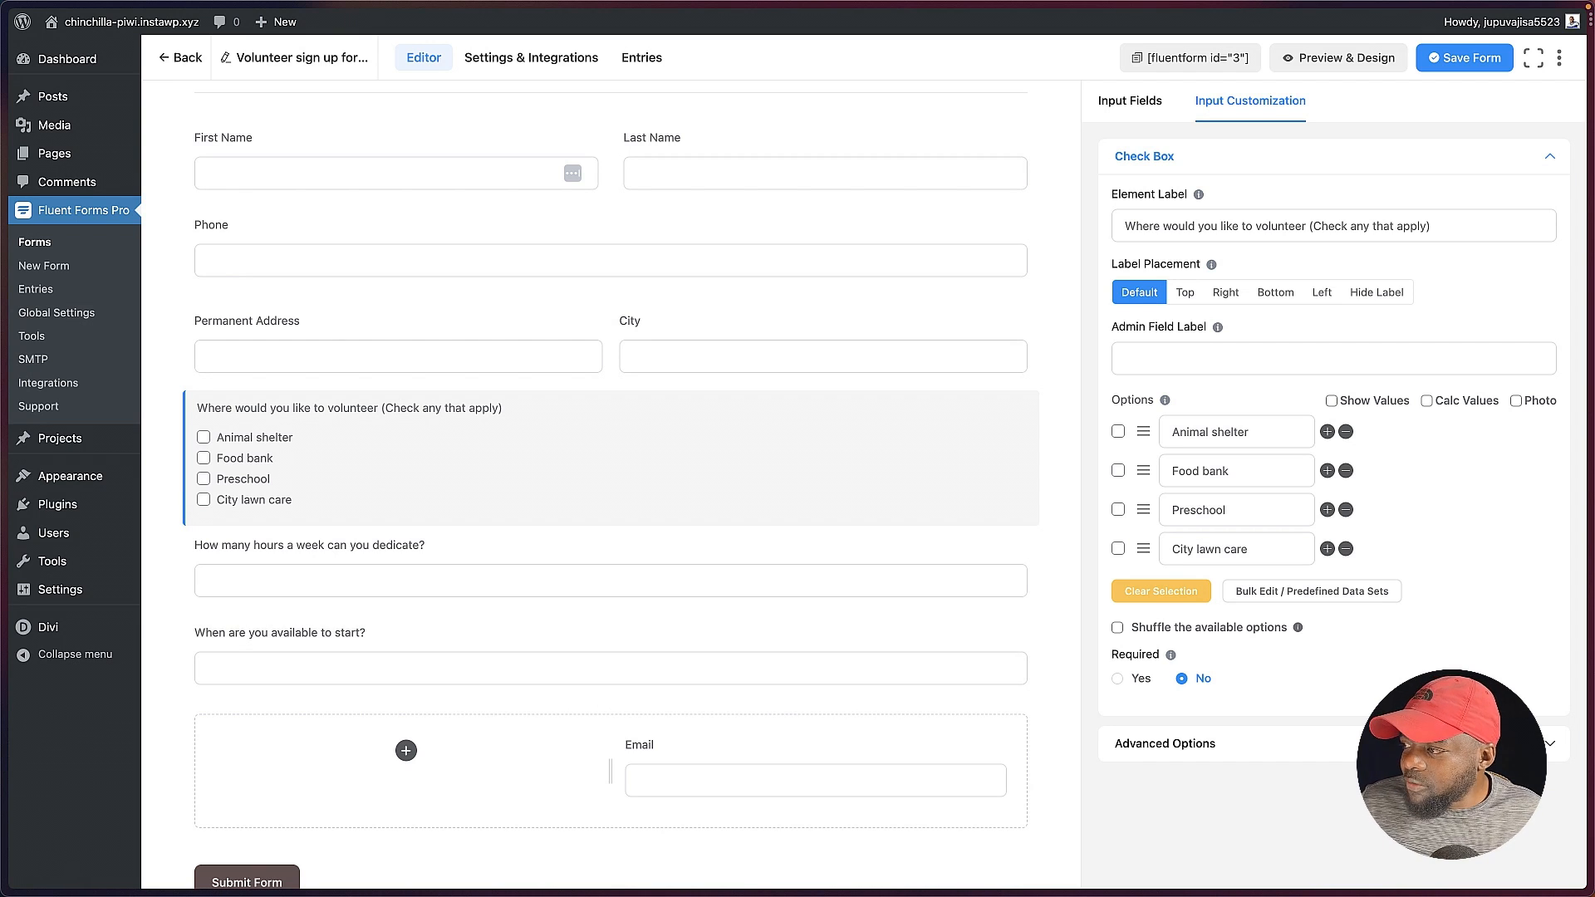
{"action": "left_click", "coordinate": [1437, 743]}
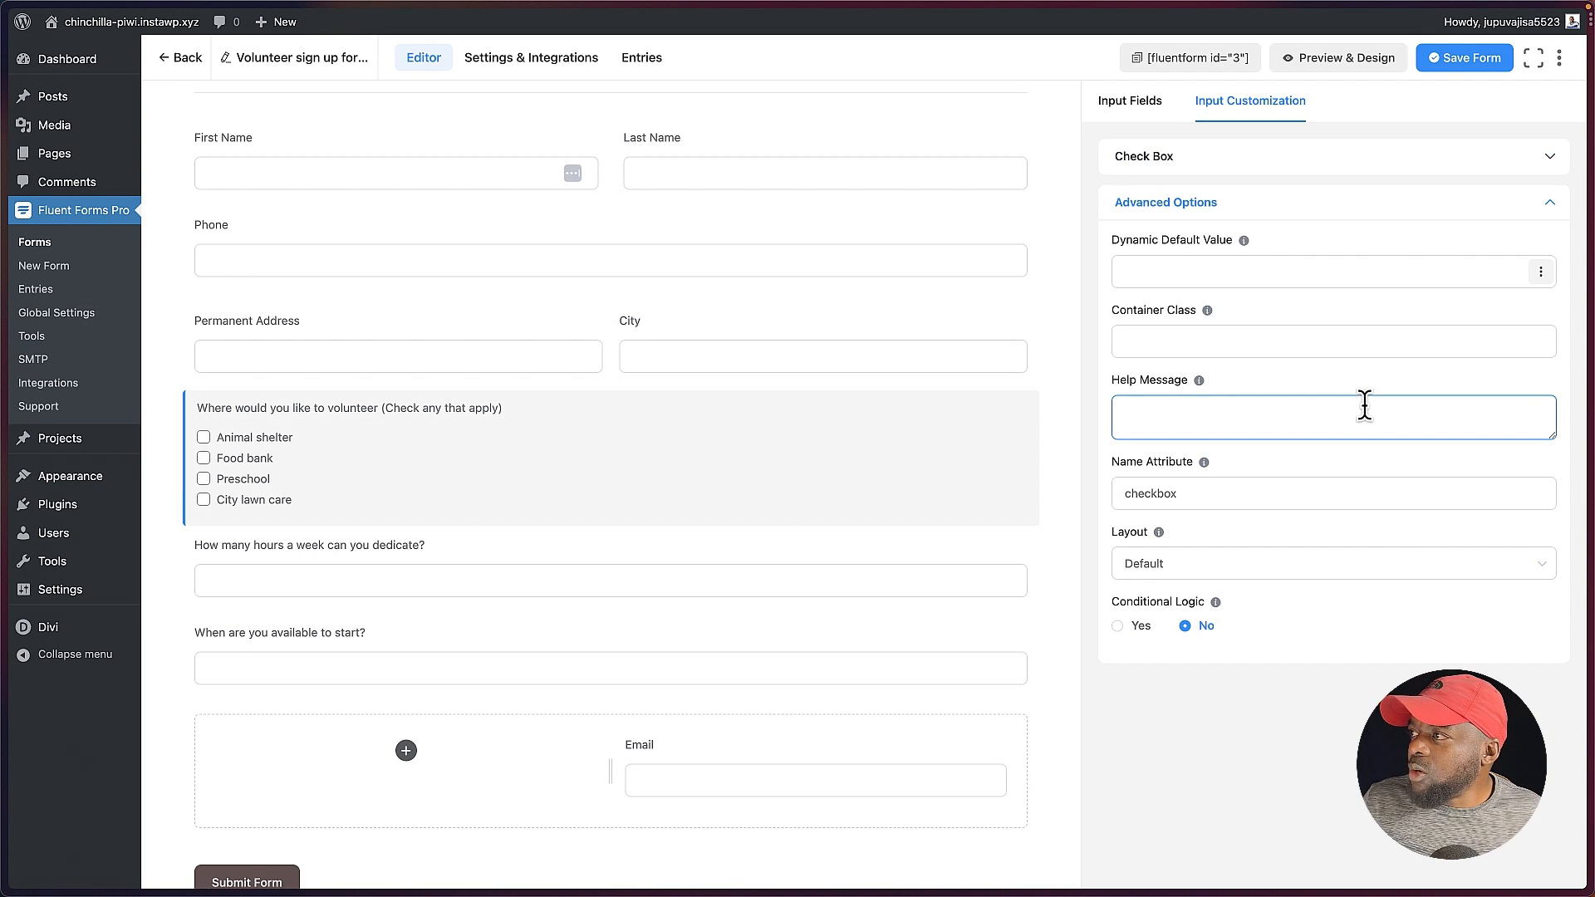
{"action": "left_click", "coordinate": [1206, 263]}
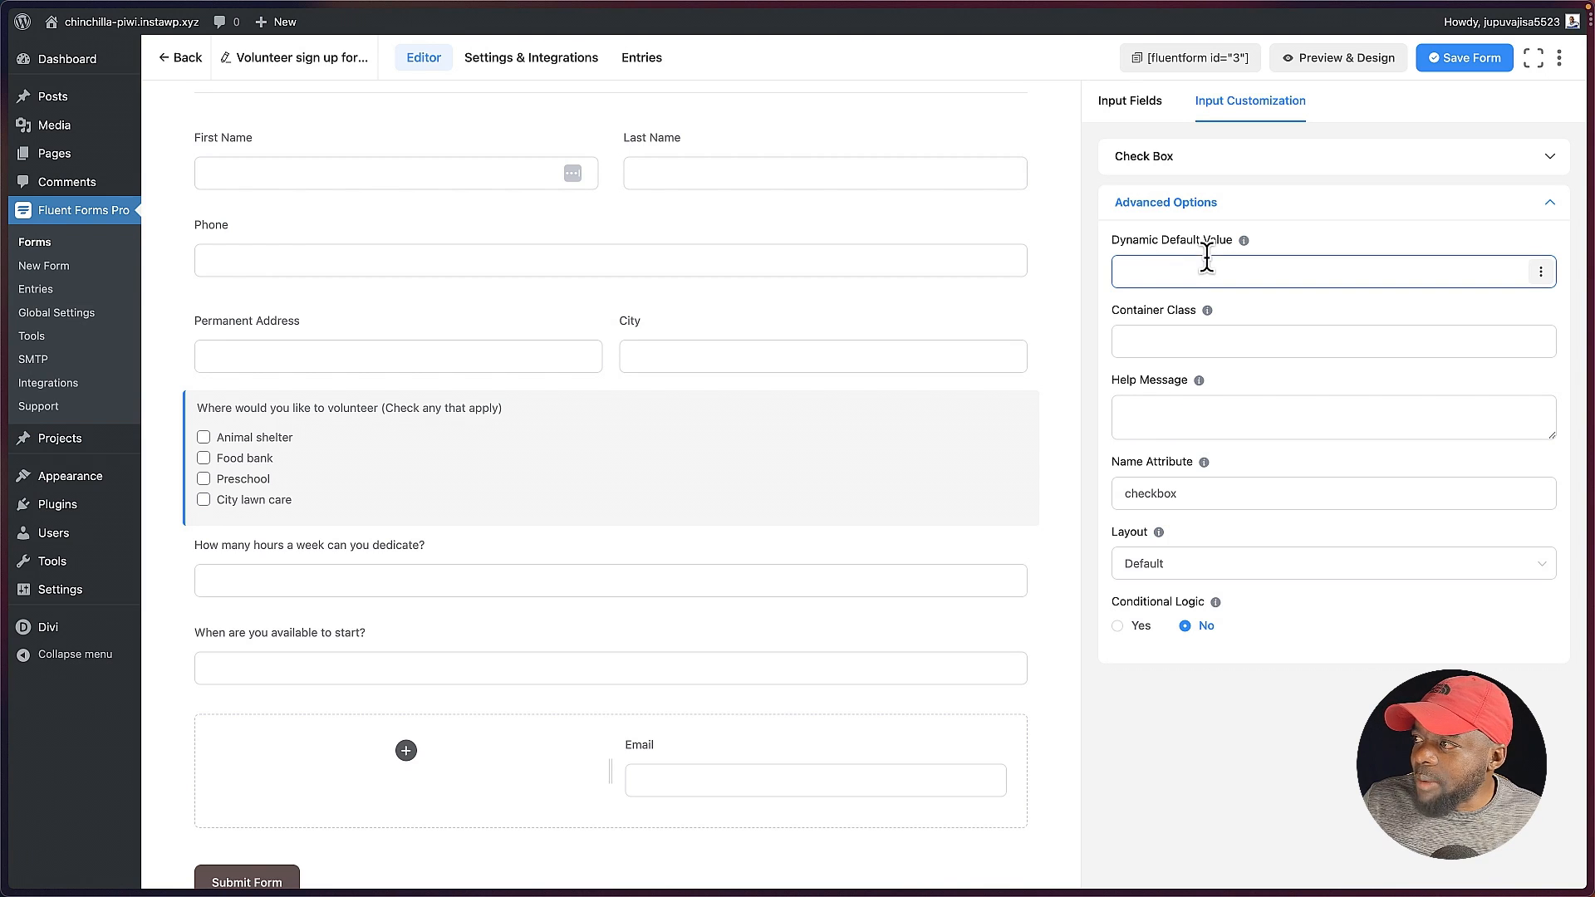
{"action": "left_click", "coordinate": [1163, 339]}
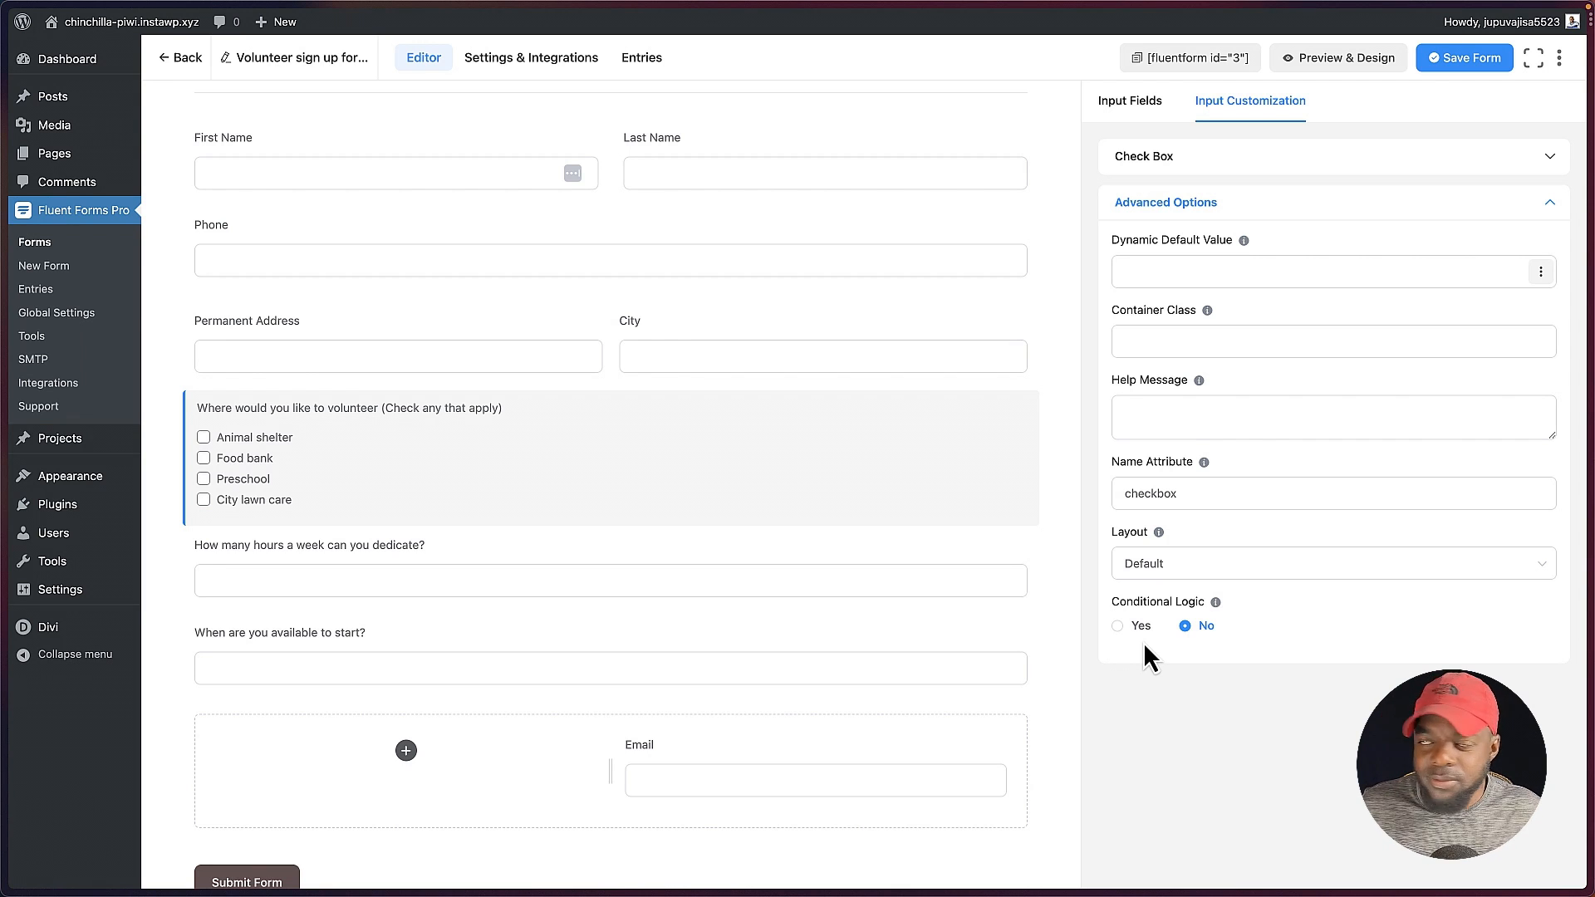
Step: Leave the editor without saving for the form's Settings & Integrations, and try the To a Page and To a Custom URL confirmation types
{"action": "left_click", "coordinate": [553, 72]}
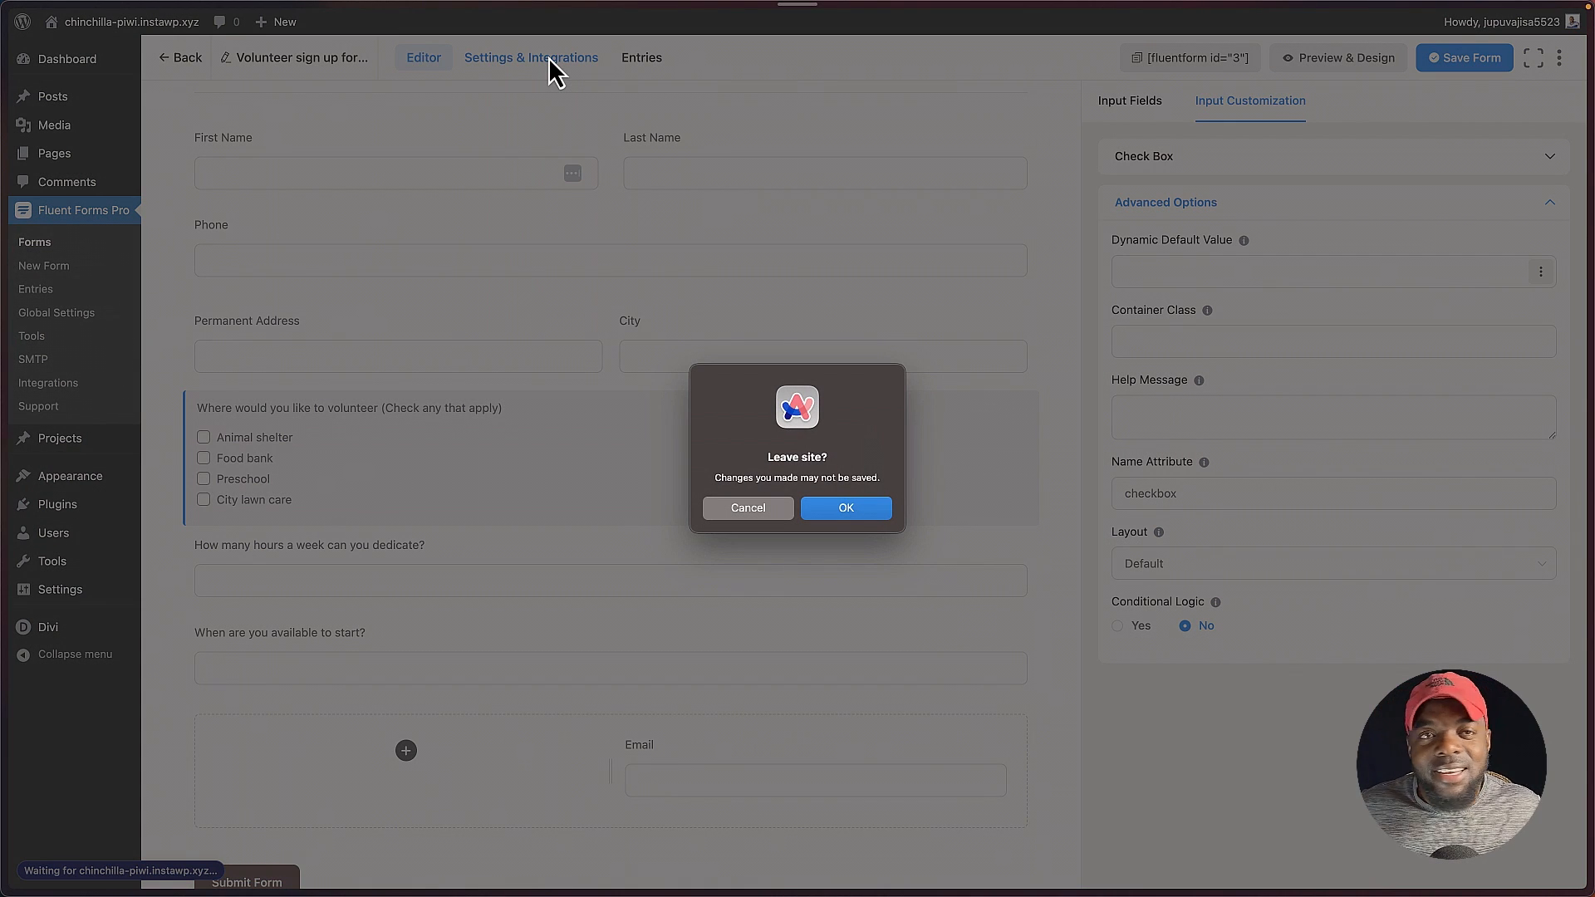
{"action": "left_click", "coordinate": [847, 513]}
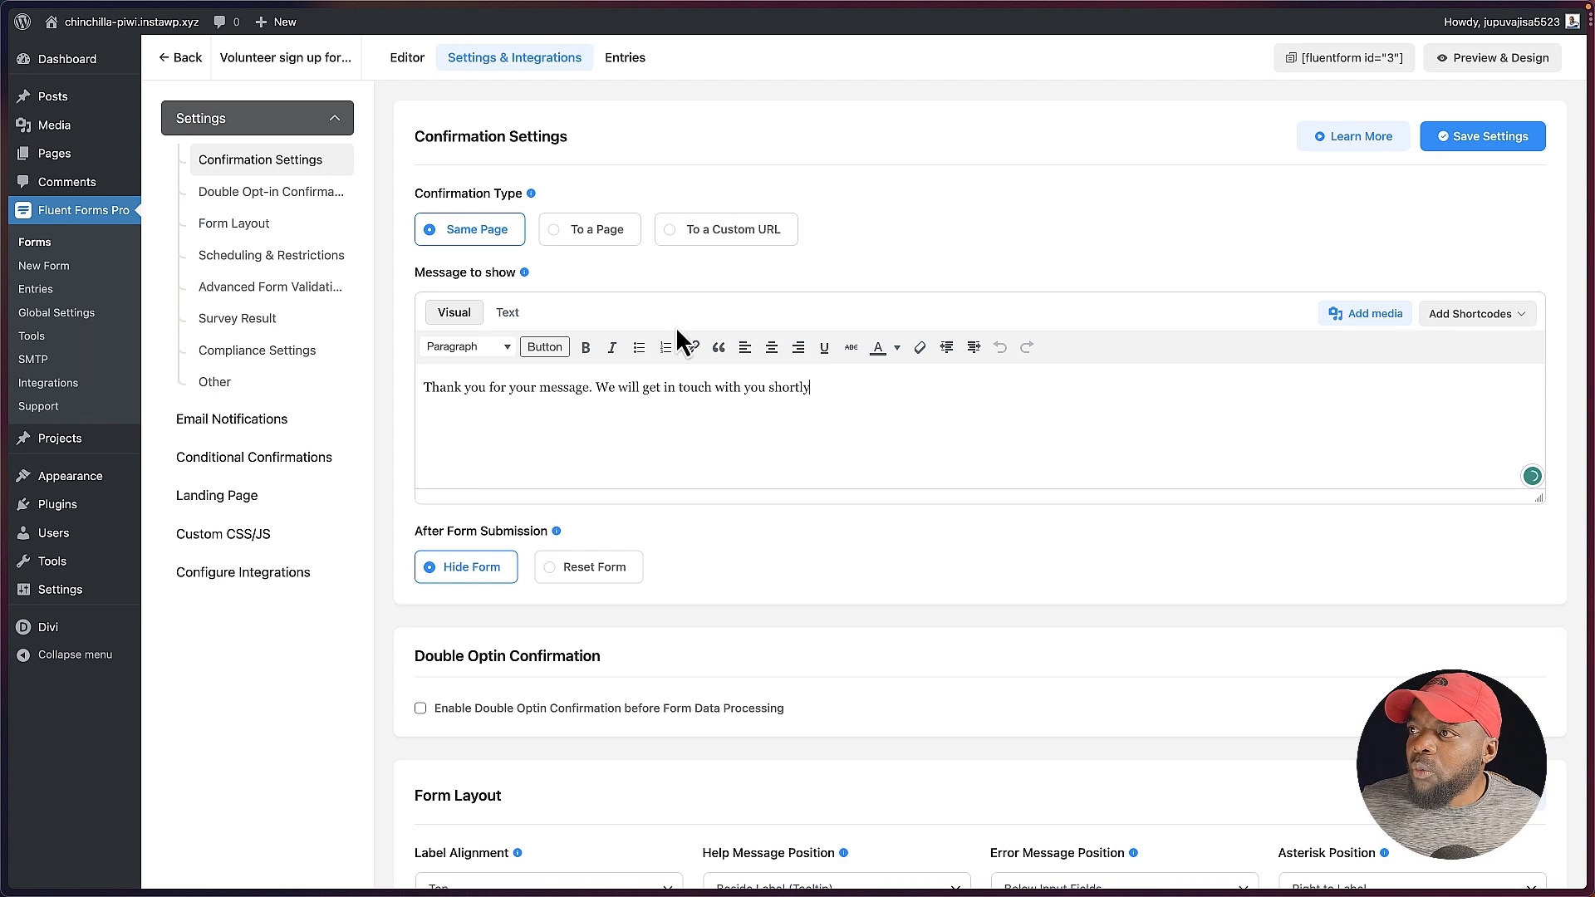
{"action": "left_click", "coordinate": [602, 233]}
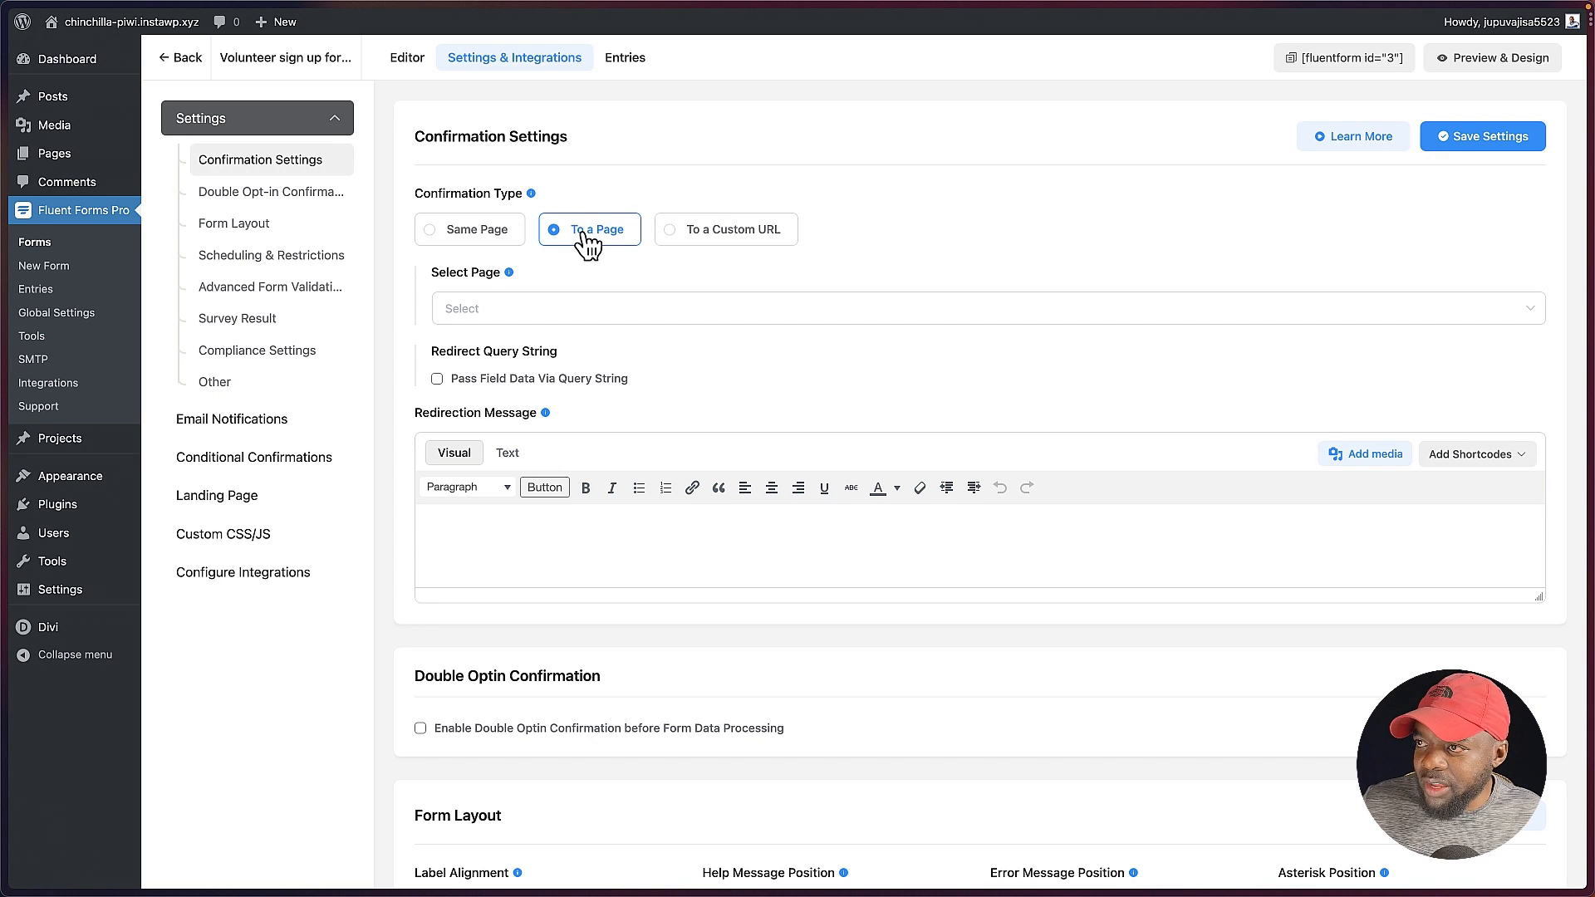
{"action": "left_click", "coordinate": [494, 314]}
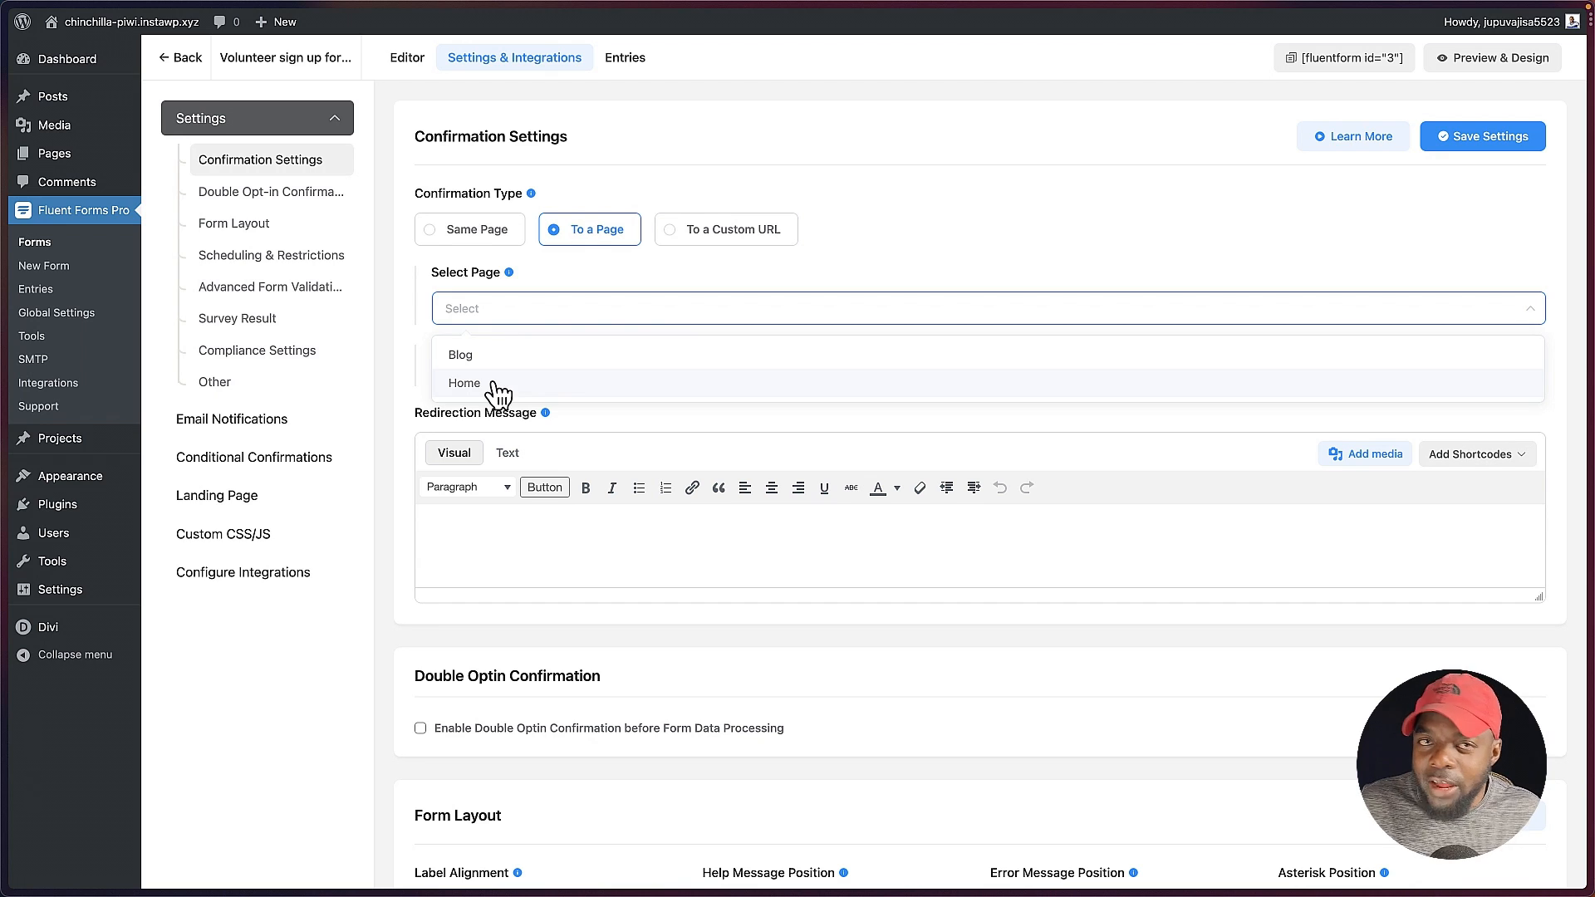
{"action": "left_click", "coordinate": [743, 237]}
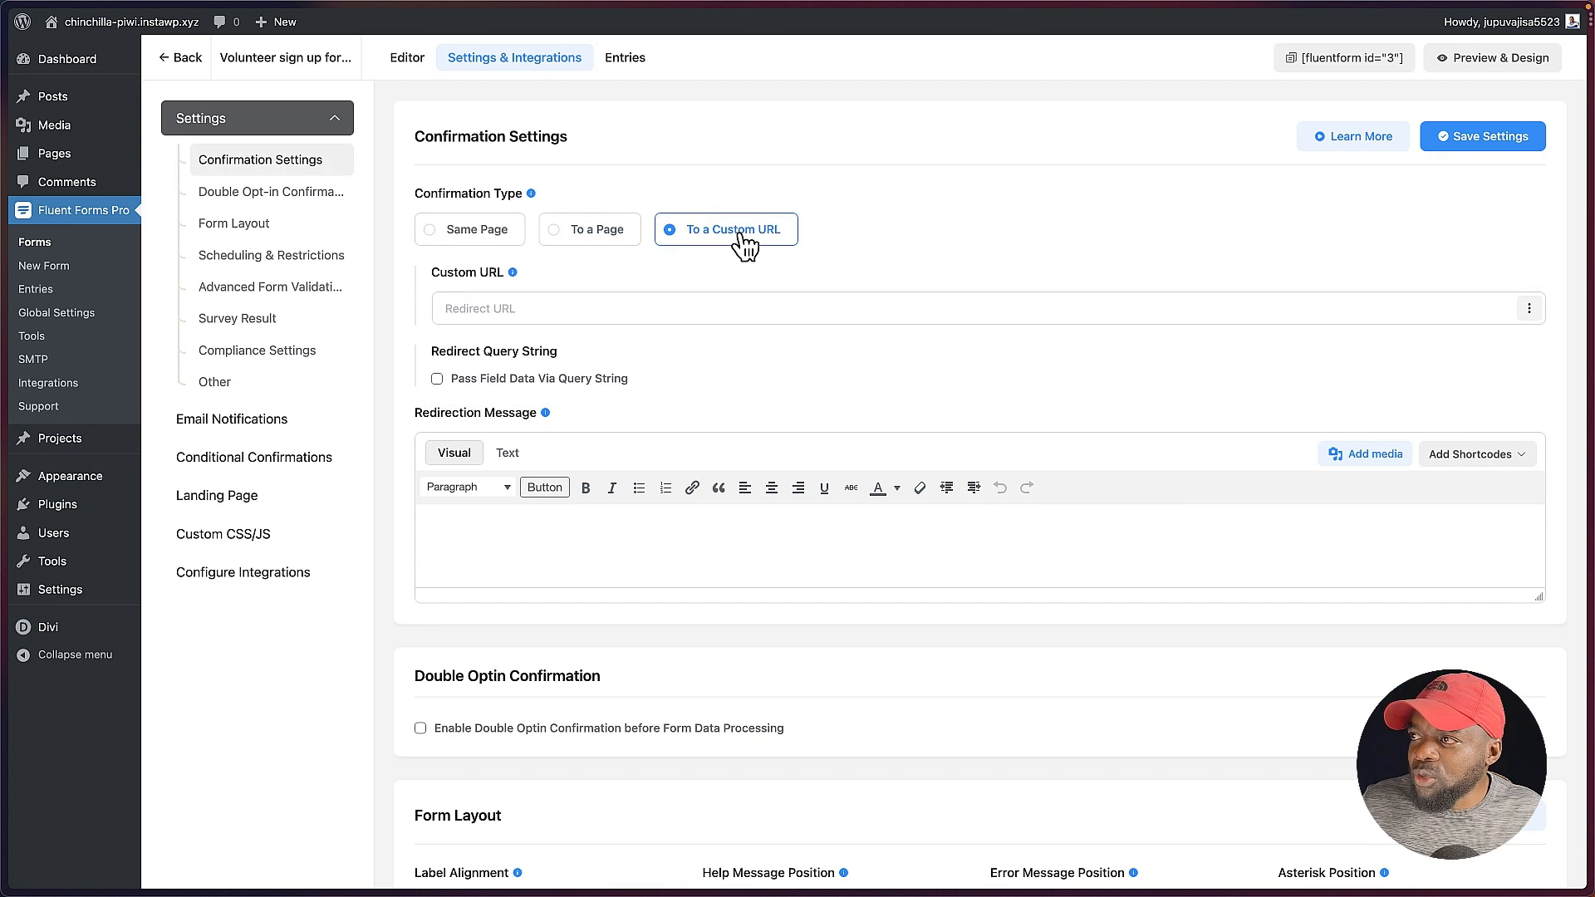
{"action": "left_click", "coordinate": [564, 304]}
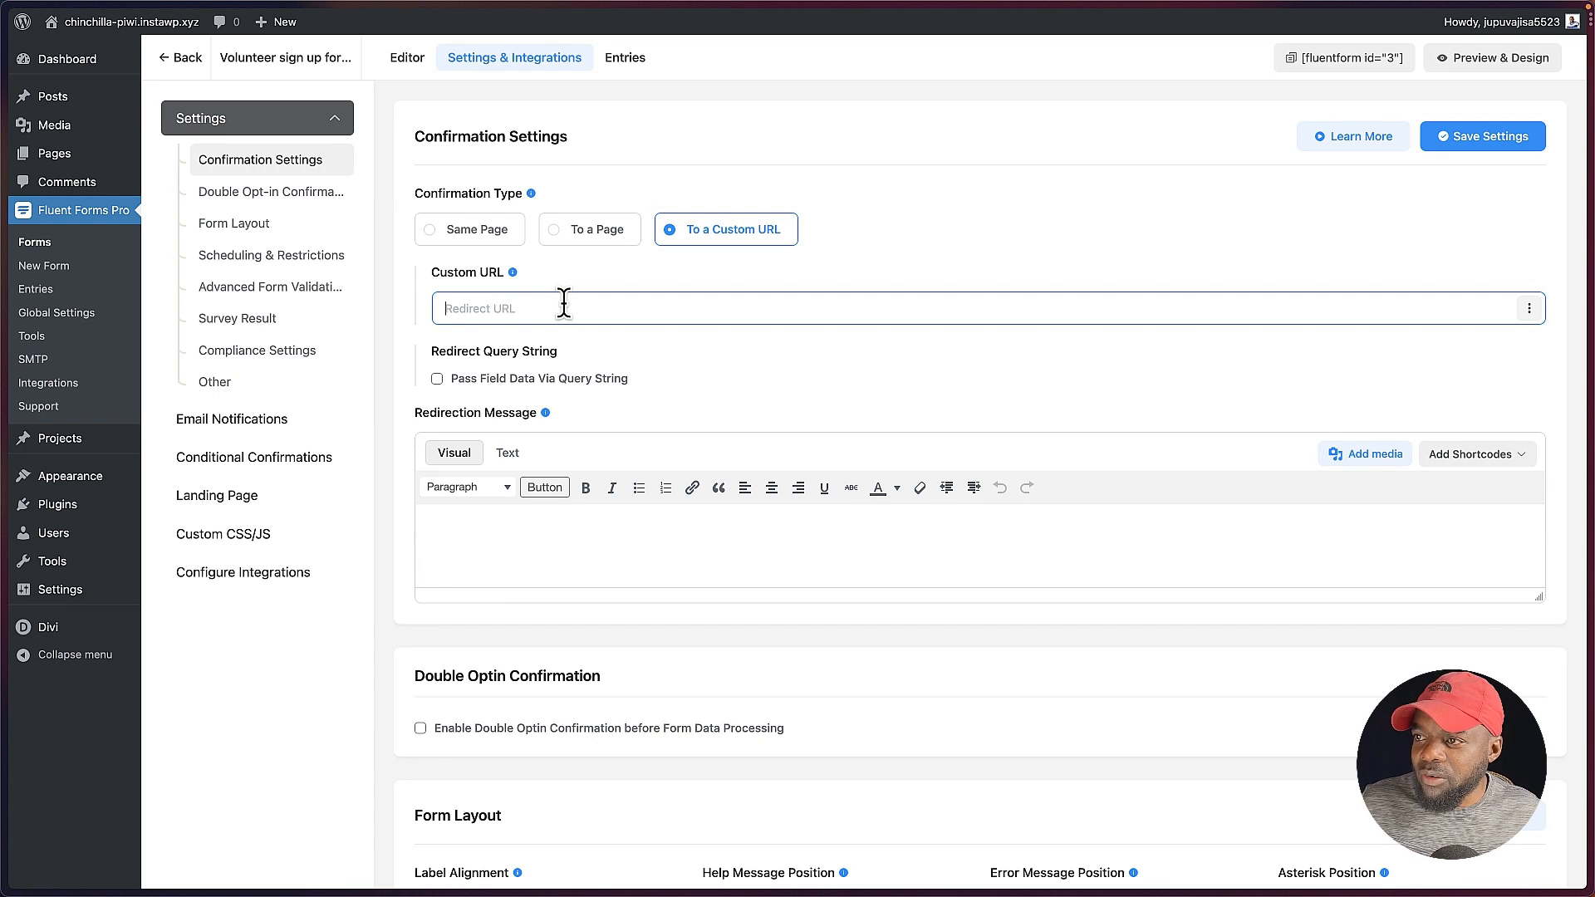
Step: Enable double opt-in confirmation before form data processing and set Email as the primary email field
{"action": "left_click", "coordinate": [298, 206]}
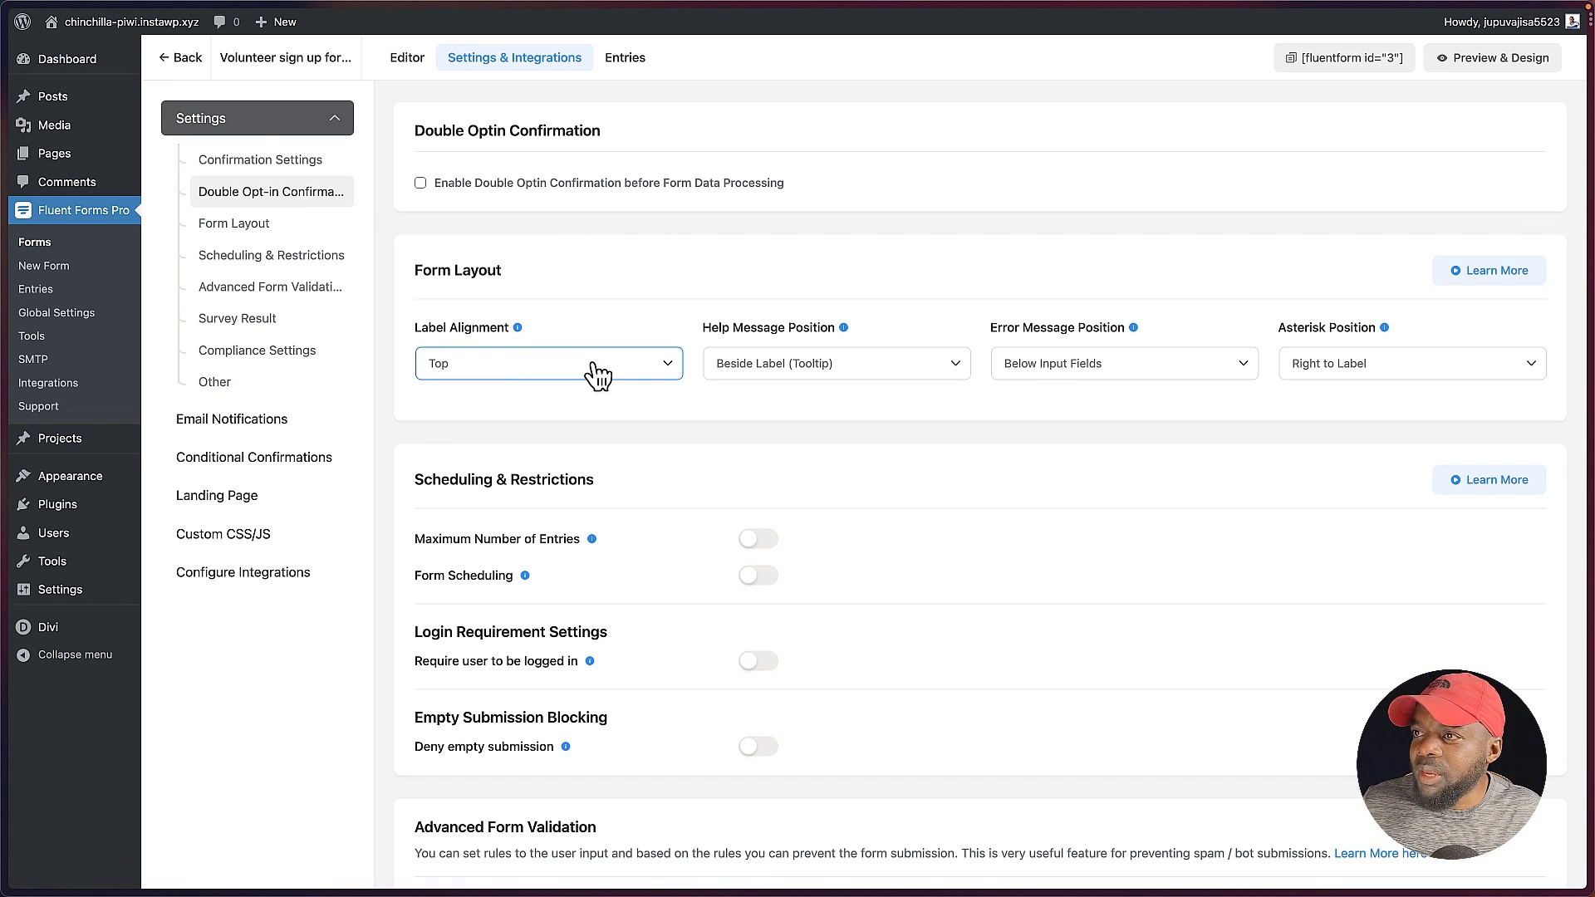
{"action": "left_click", "coordinate": [420, 183]}
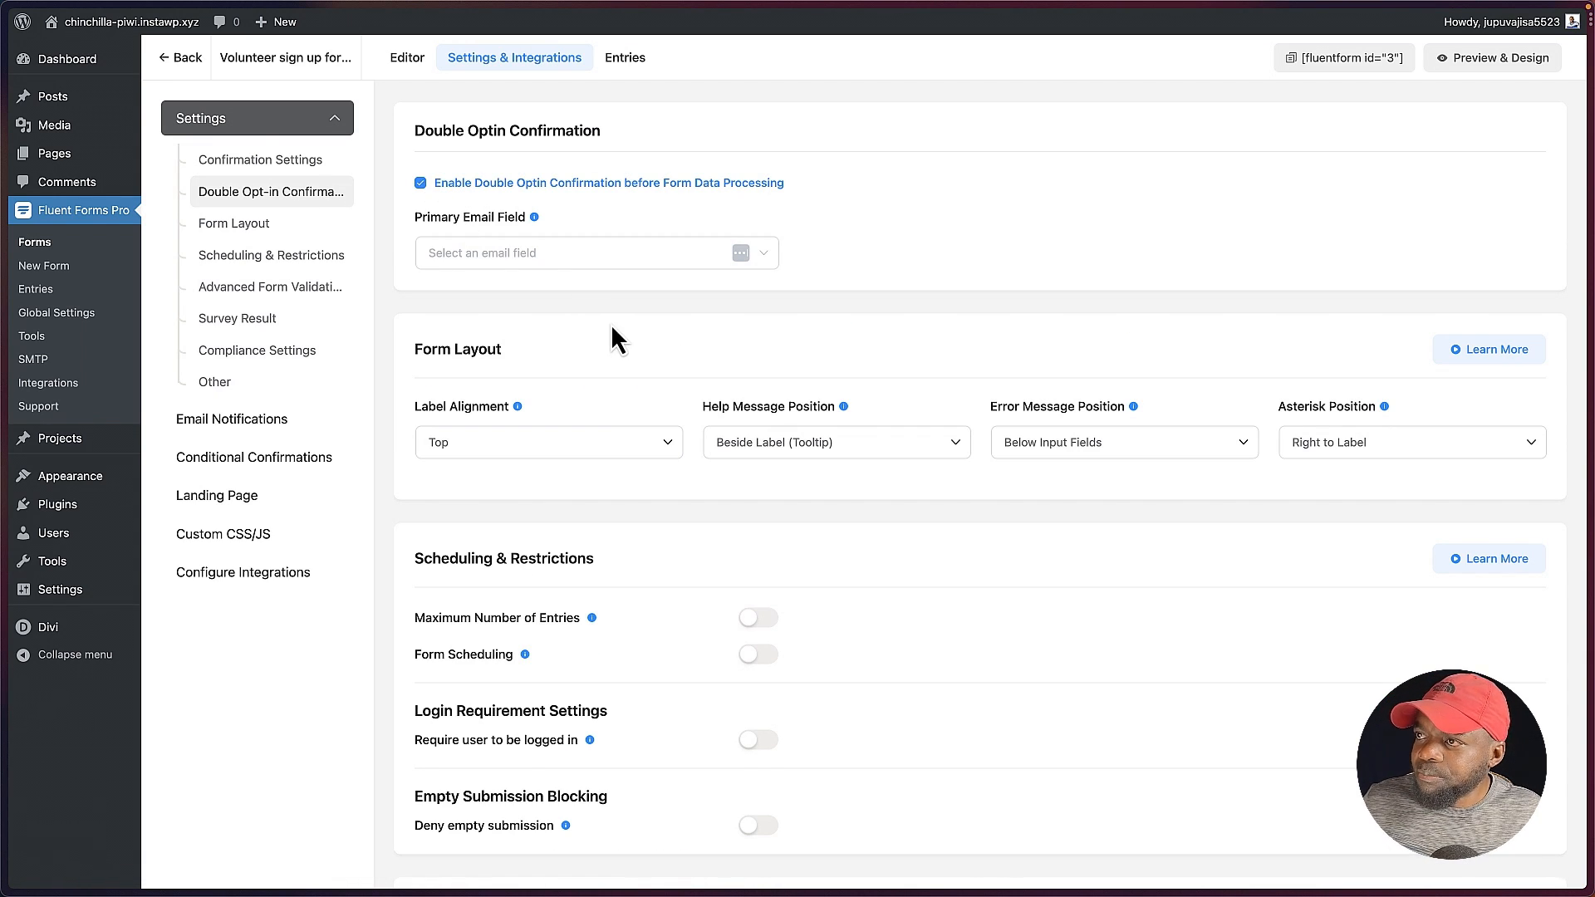
{"action": "left_click", "coordinate": [548, 272]}
{"action": "left_click", "coordinate": [540, 256]}
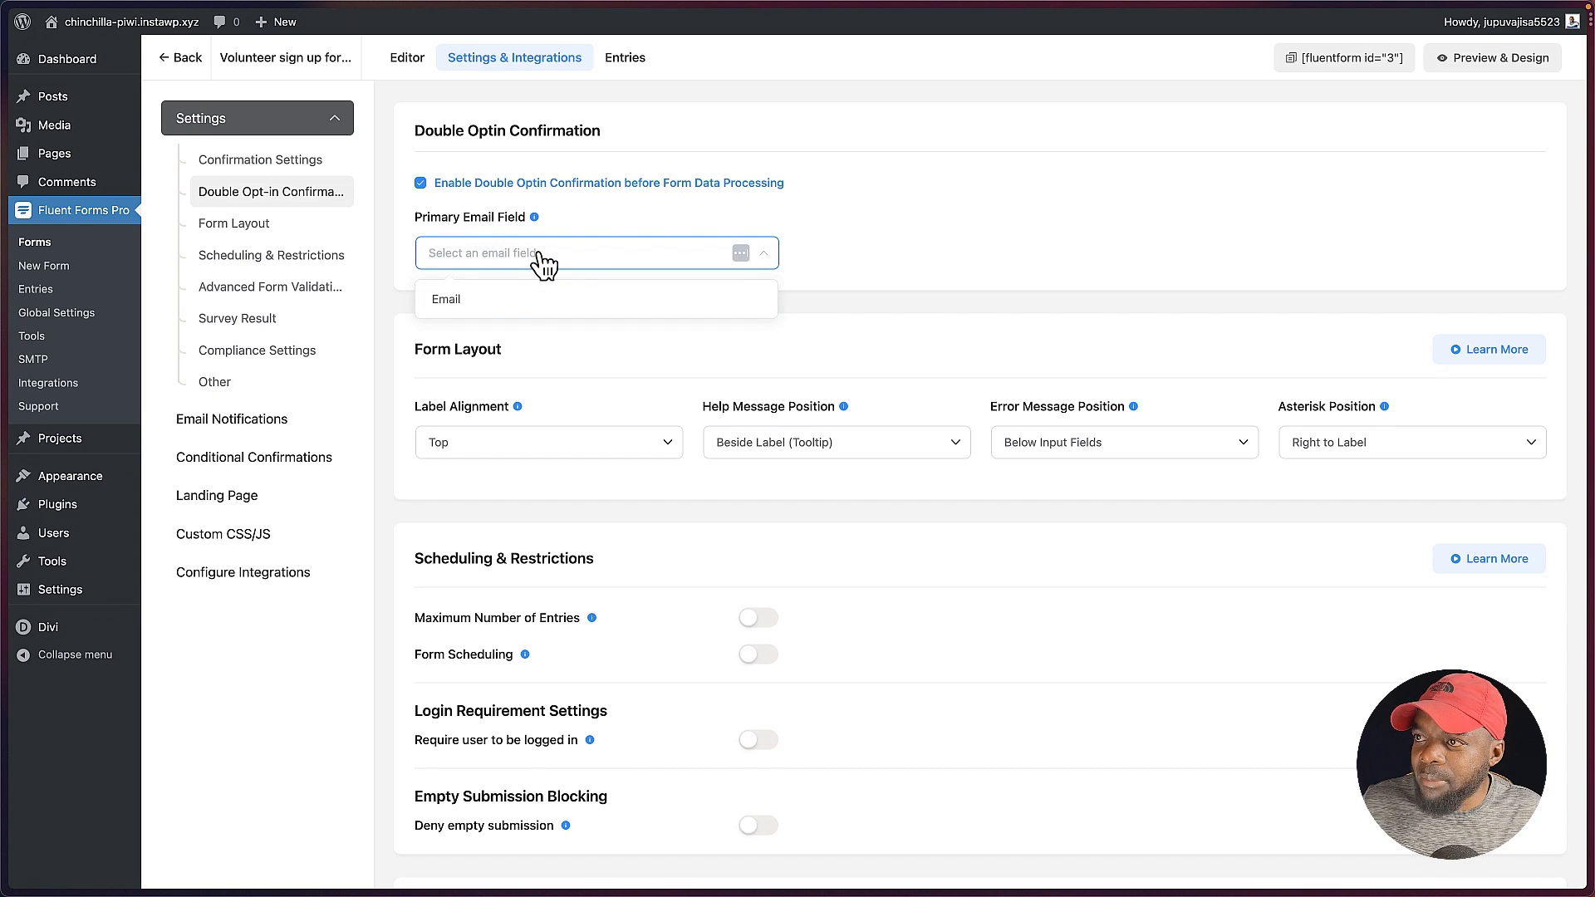
{"action": "left_click", "coordinate": [503, 300]}
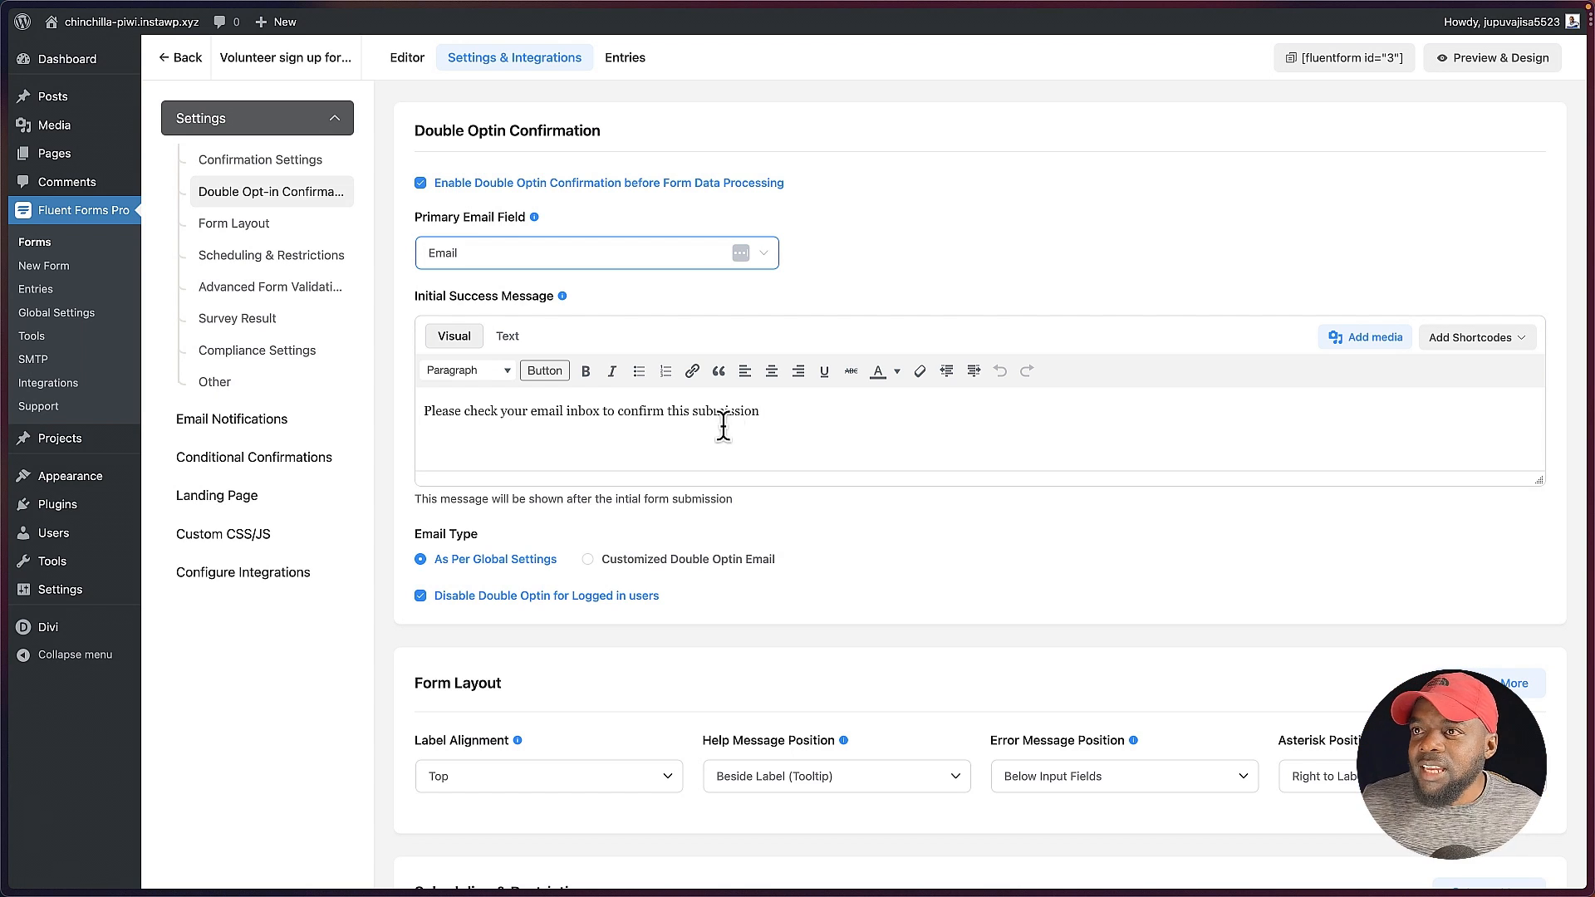
Step: Go to the form layout and restriction settings, and switch the maximum number of entries limit on and off again
{"action": "left_click", "coordinate": [275, 228]}
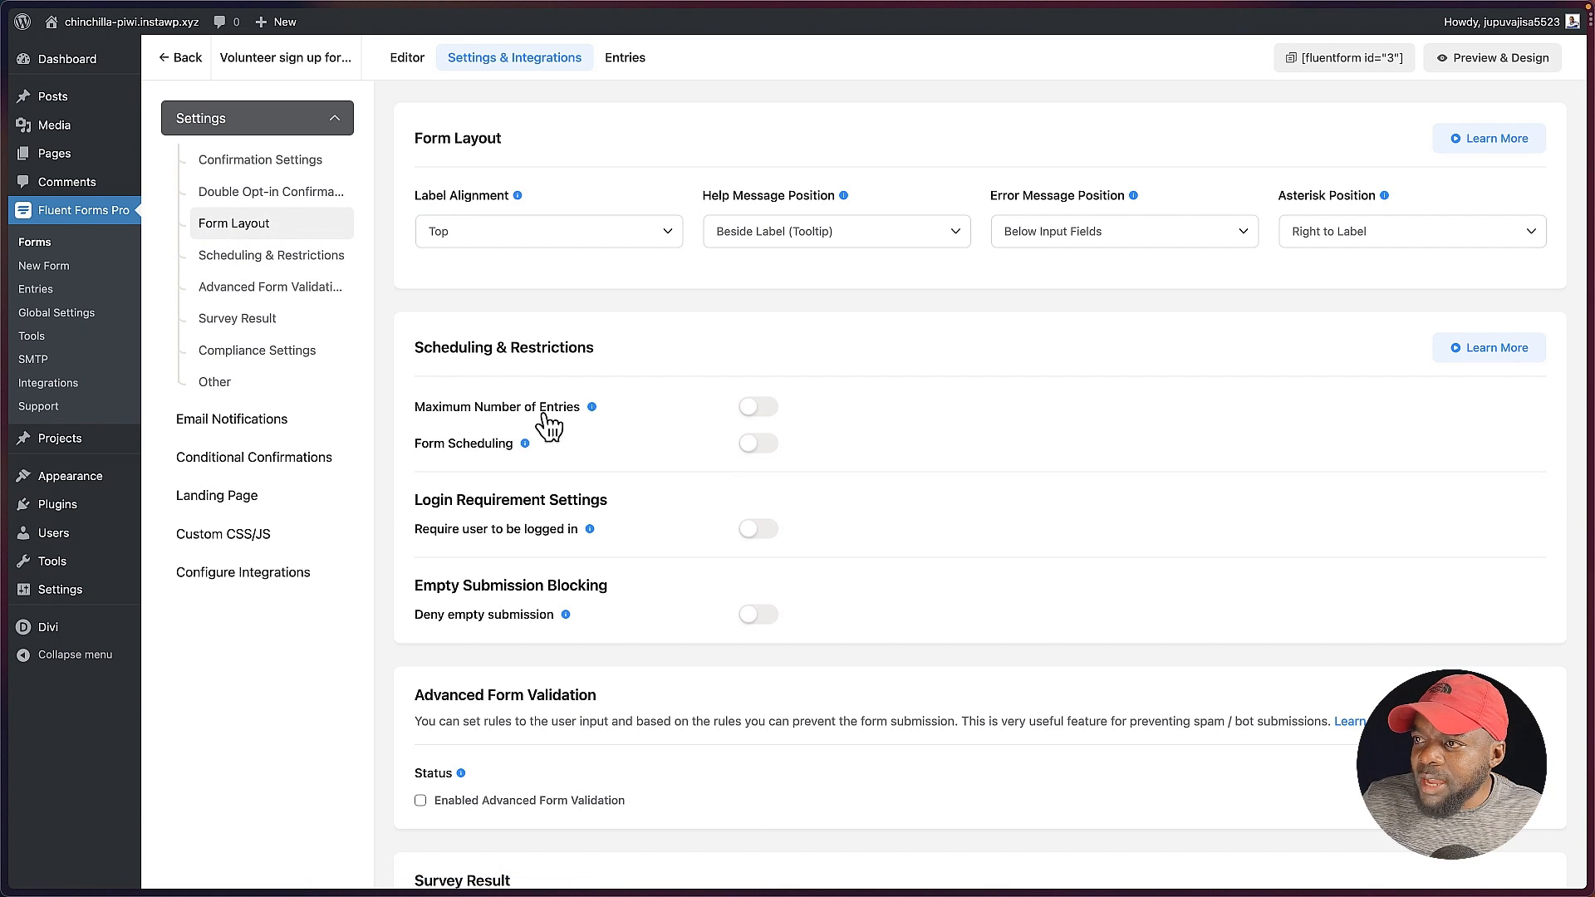
{"action": "left_click", "coordinate": [769, 411]}
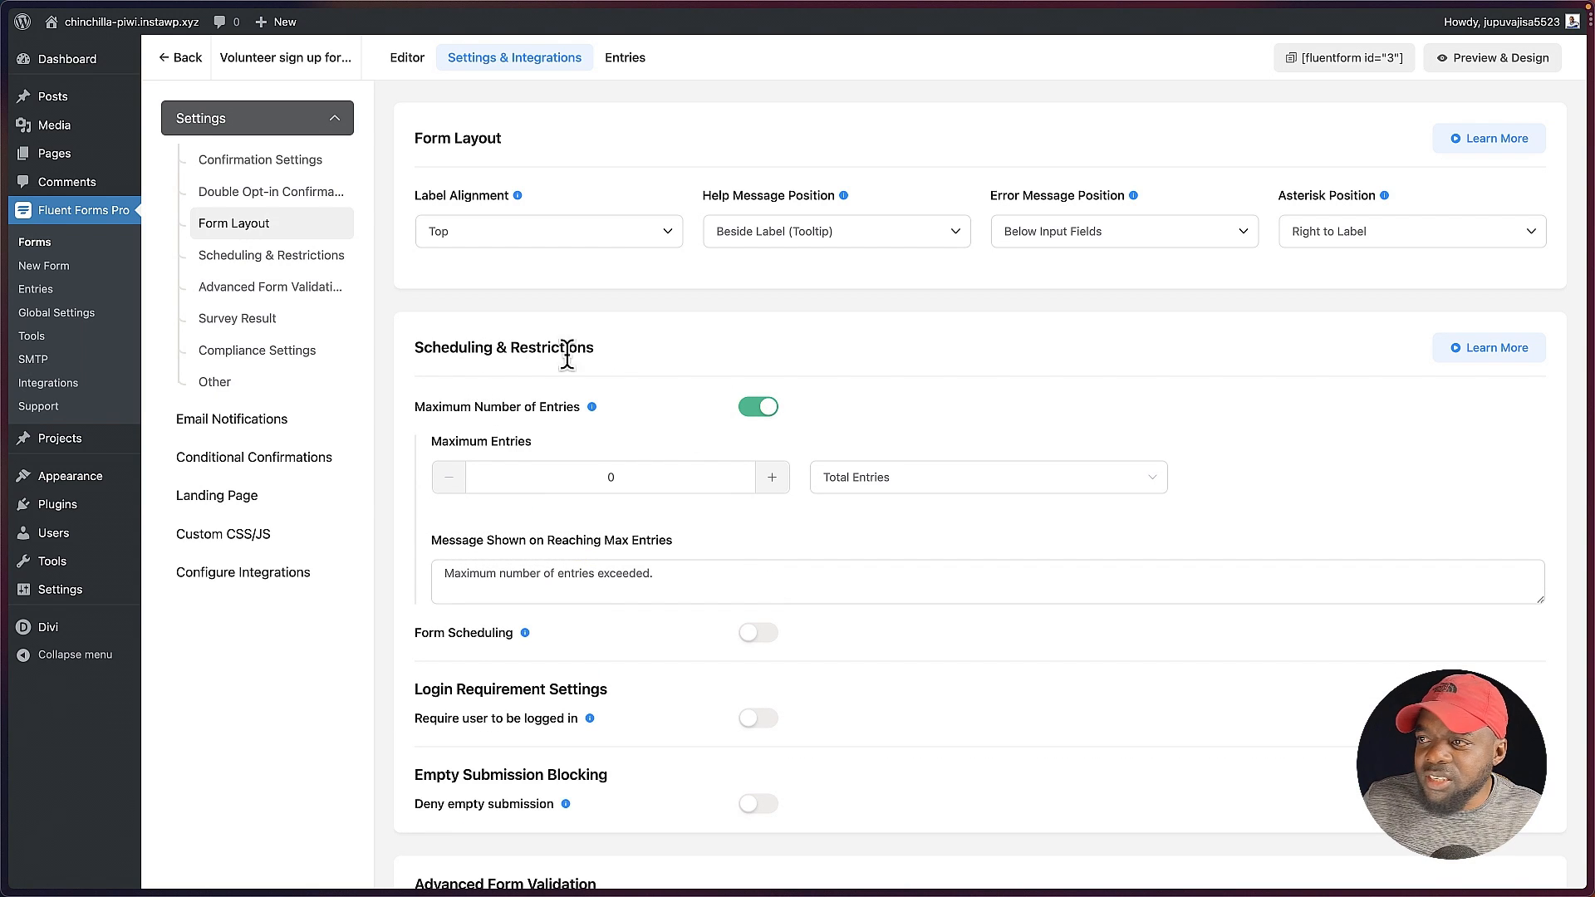
{"action": "left_click", "coordinate": [752, 407]}
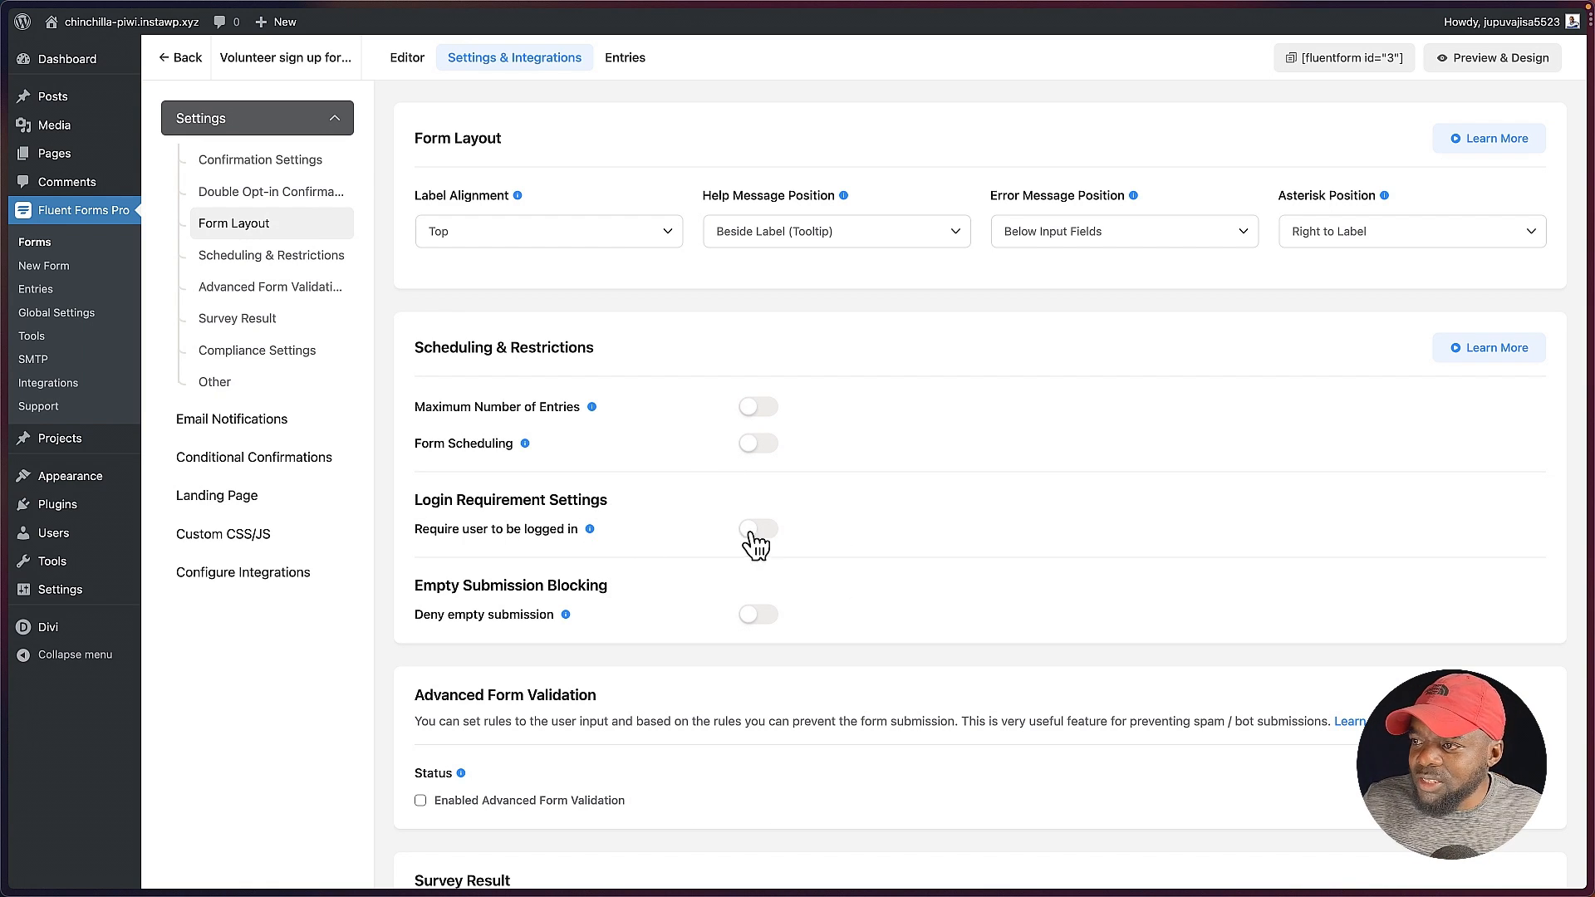
Step: Try requiring users to be logged in, check the login message field, and switch the requirement off again
{"action": "left_click", "coordinate": [779, 539]}
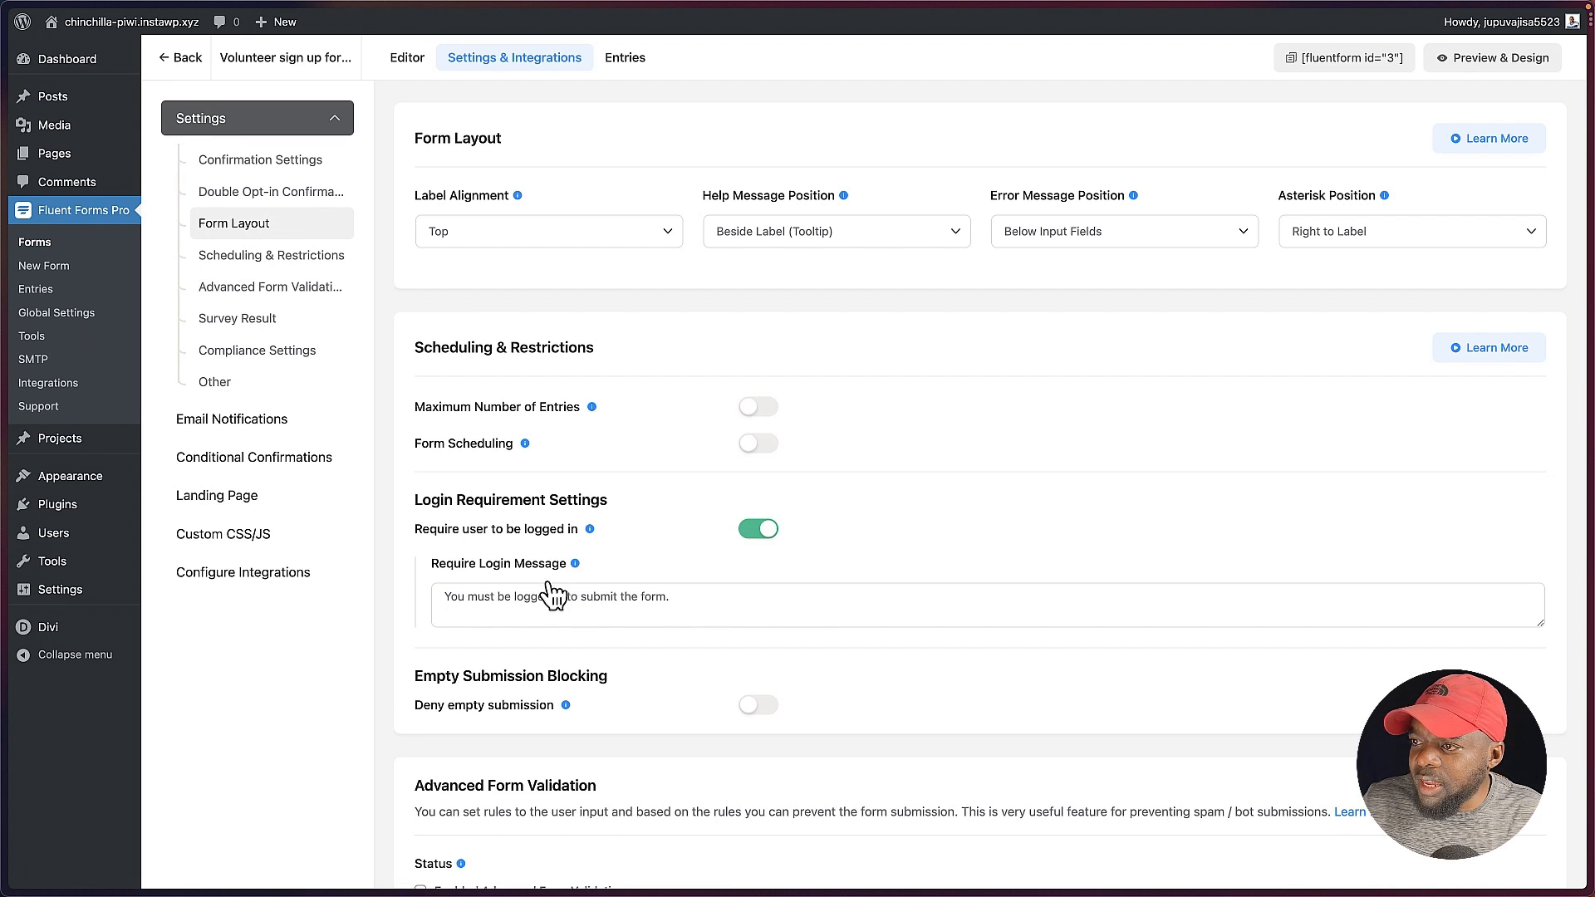
{"action": "left_click", "coordinate": [474, 596]}
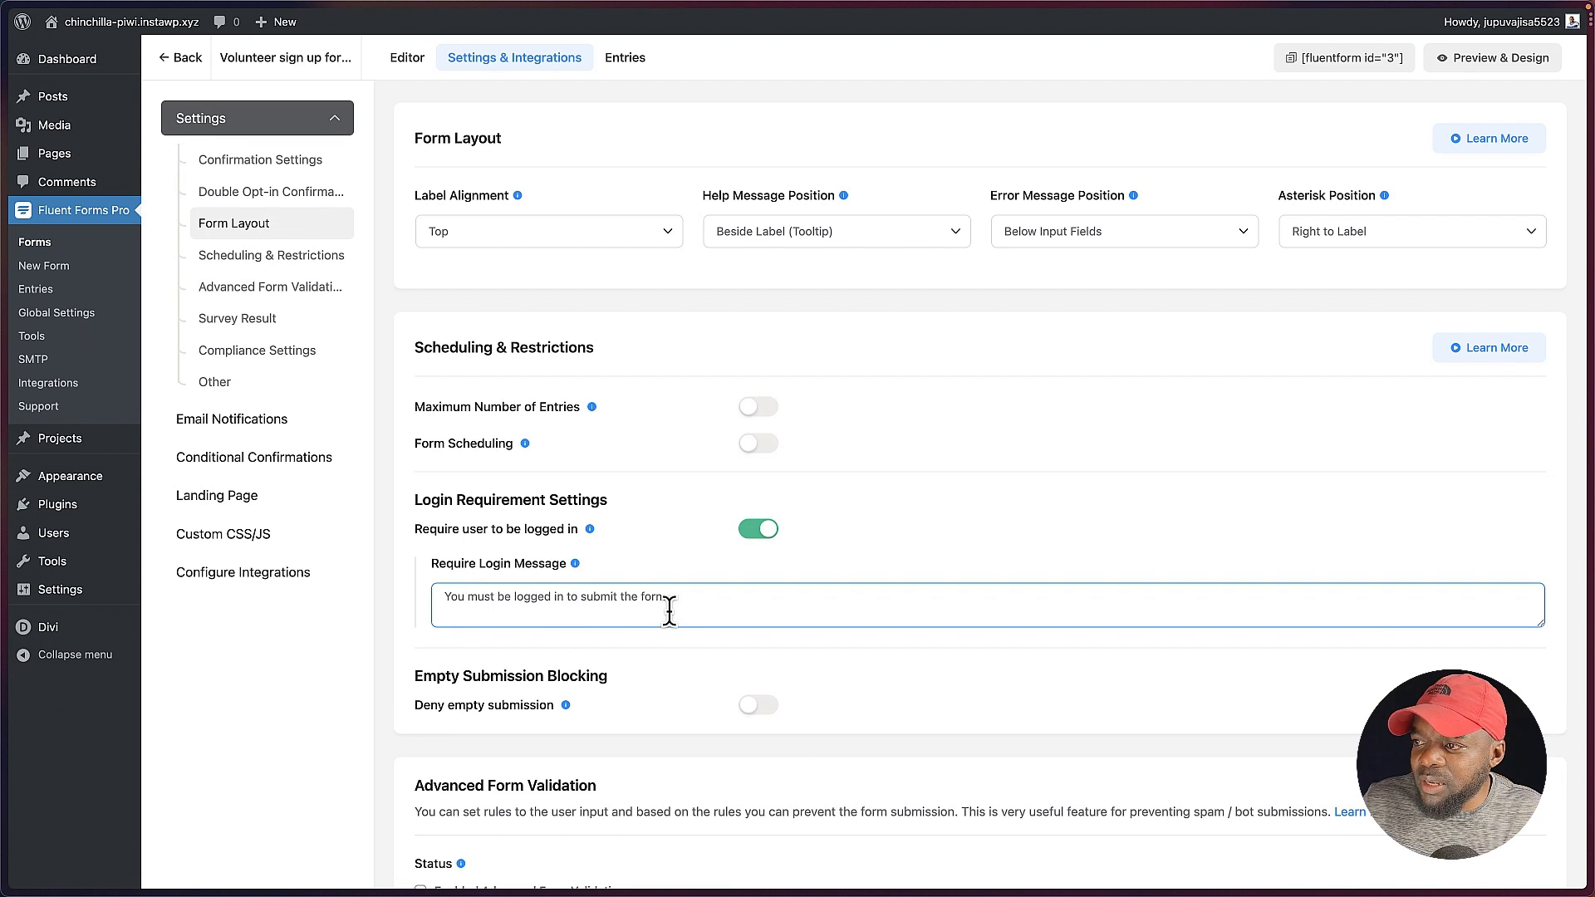
{"action": "left_click", "coordinate": [753, 537]}
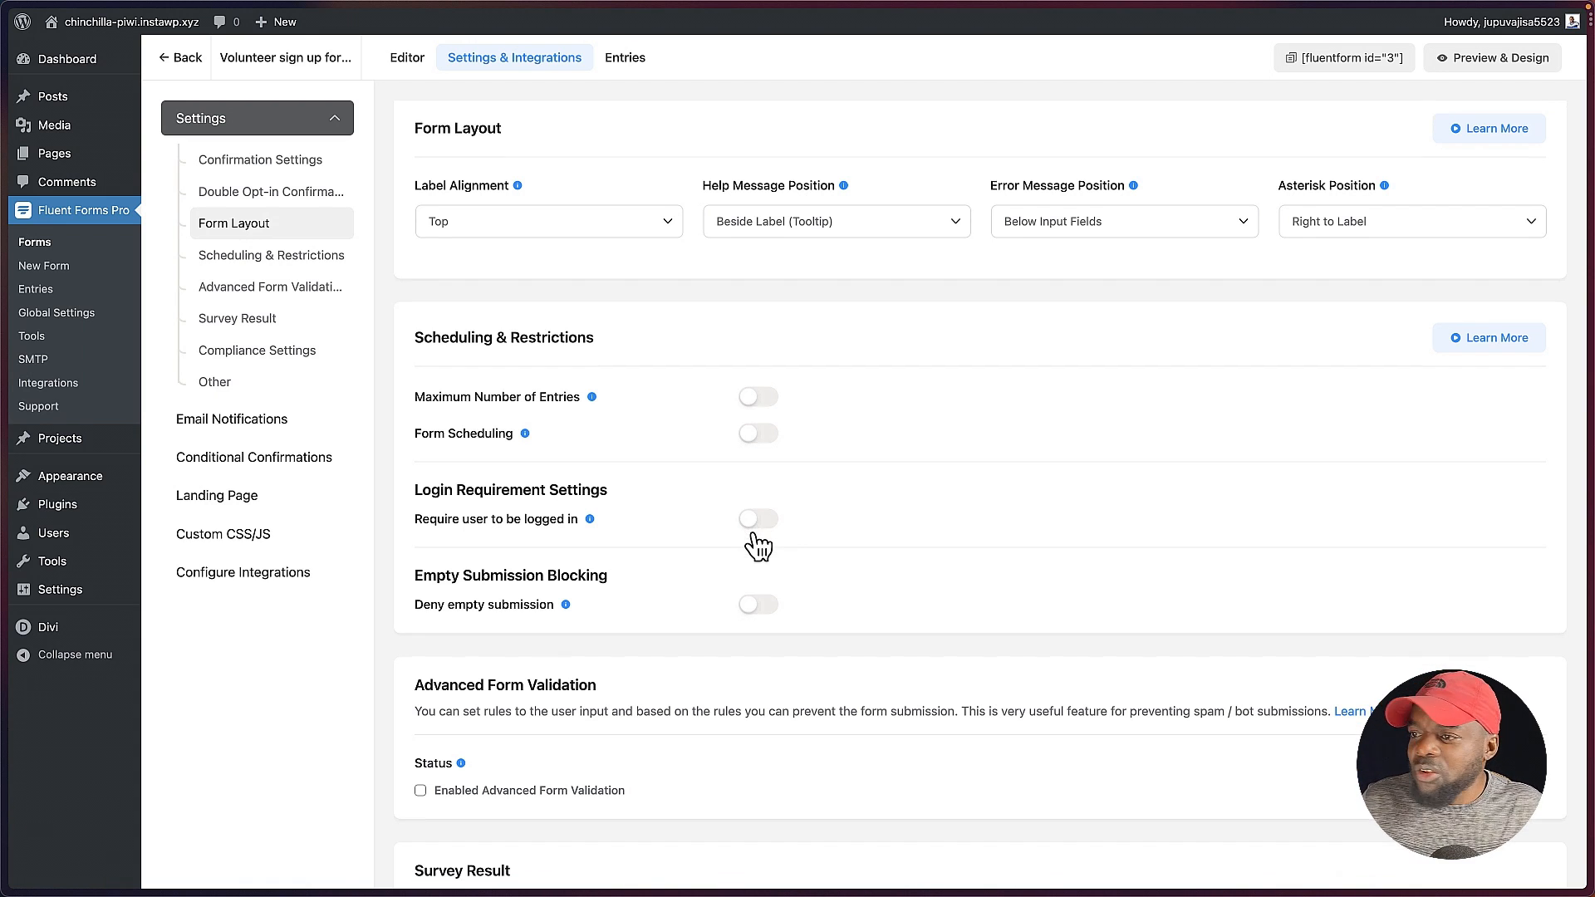
Step: Try appending the survey result to see its label and count options, switch it off again, and view the compliance settings
{"action": "scroll", "coordinate": [756, 549], "scroll_direction": "down", "scroll_amount": 5}
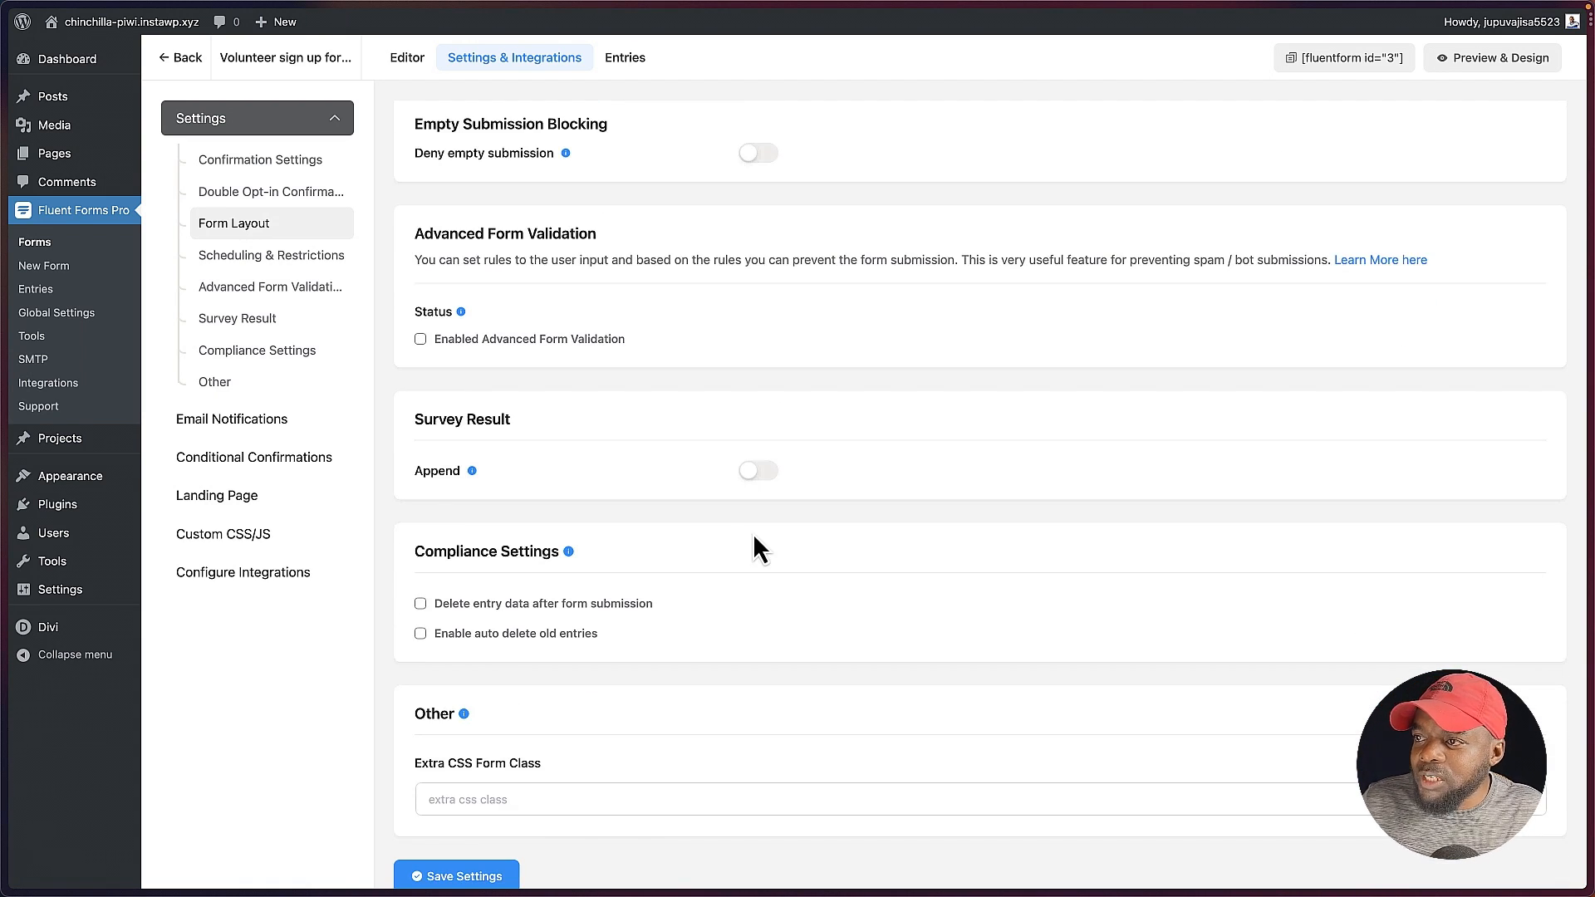
{"action": "scroll", "coordinate": [754, 540], "scroll_direction": "down", "scroll_amount": 1}
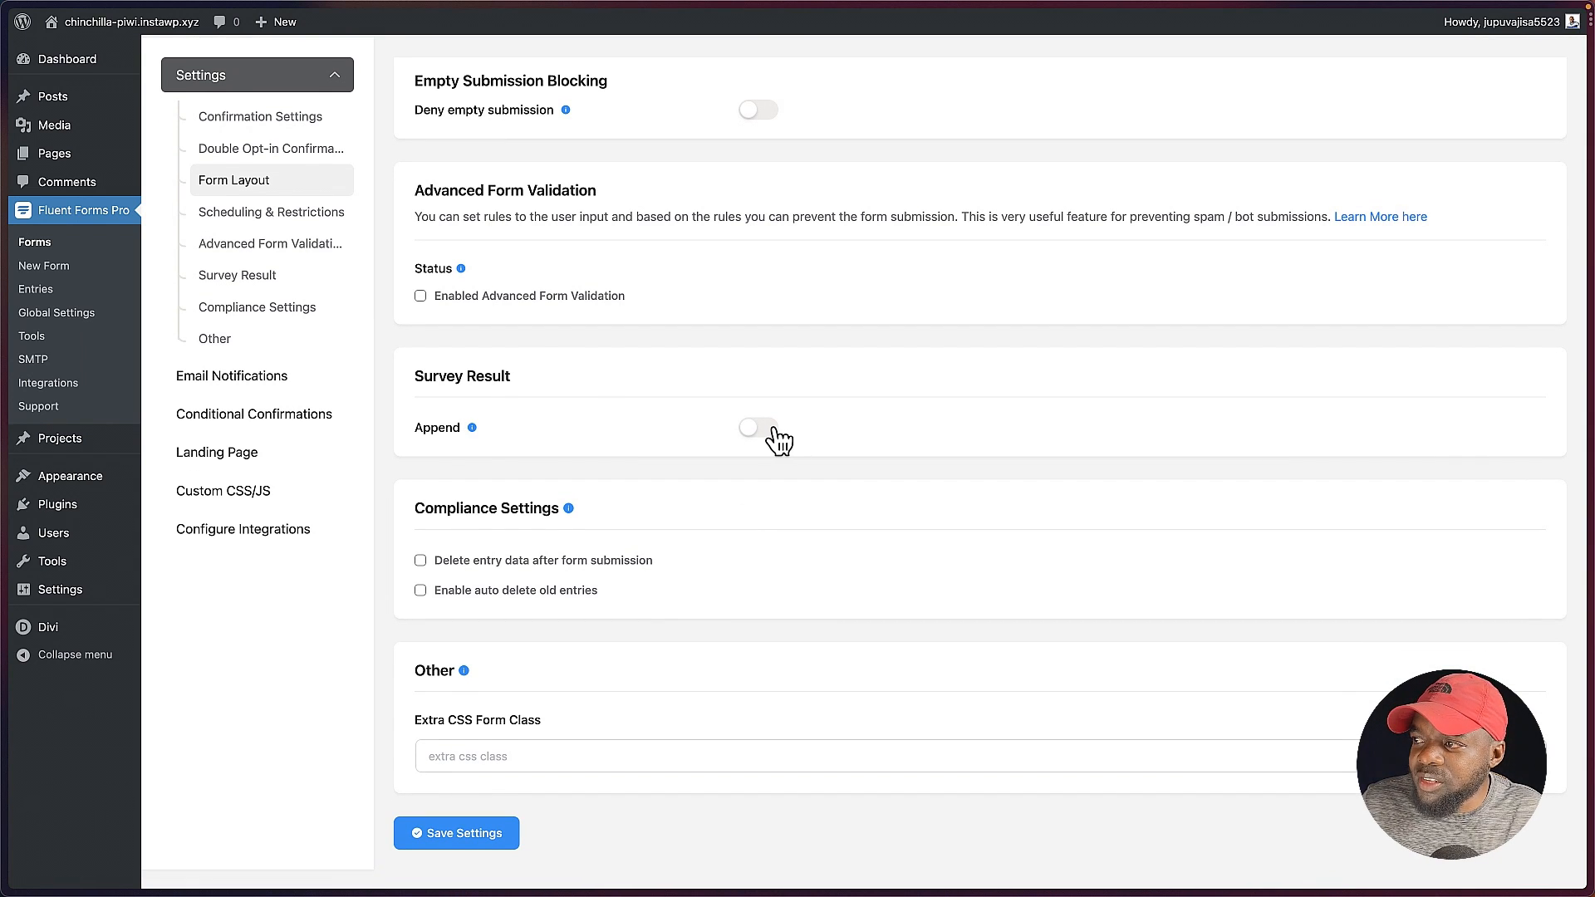
{"action": "left_click", "coordinate": [760, 428]}
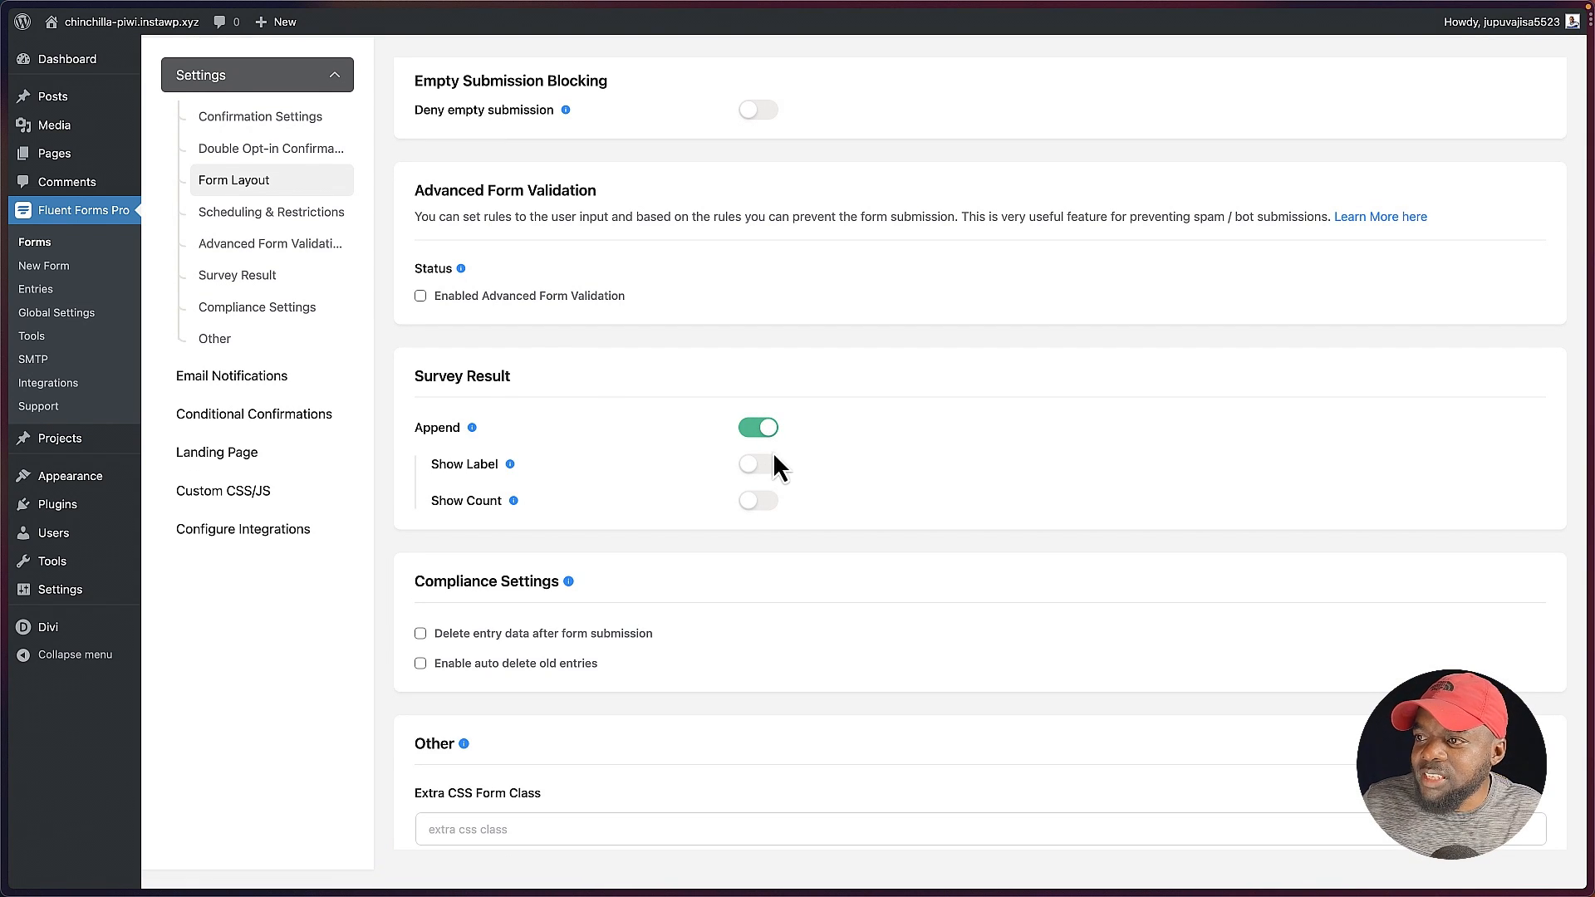
{"action": "left_click", "coordinate": [759, 428]}
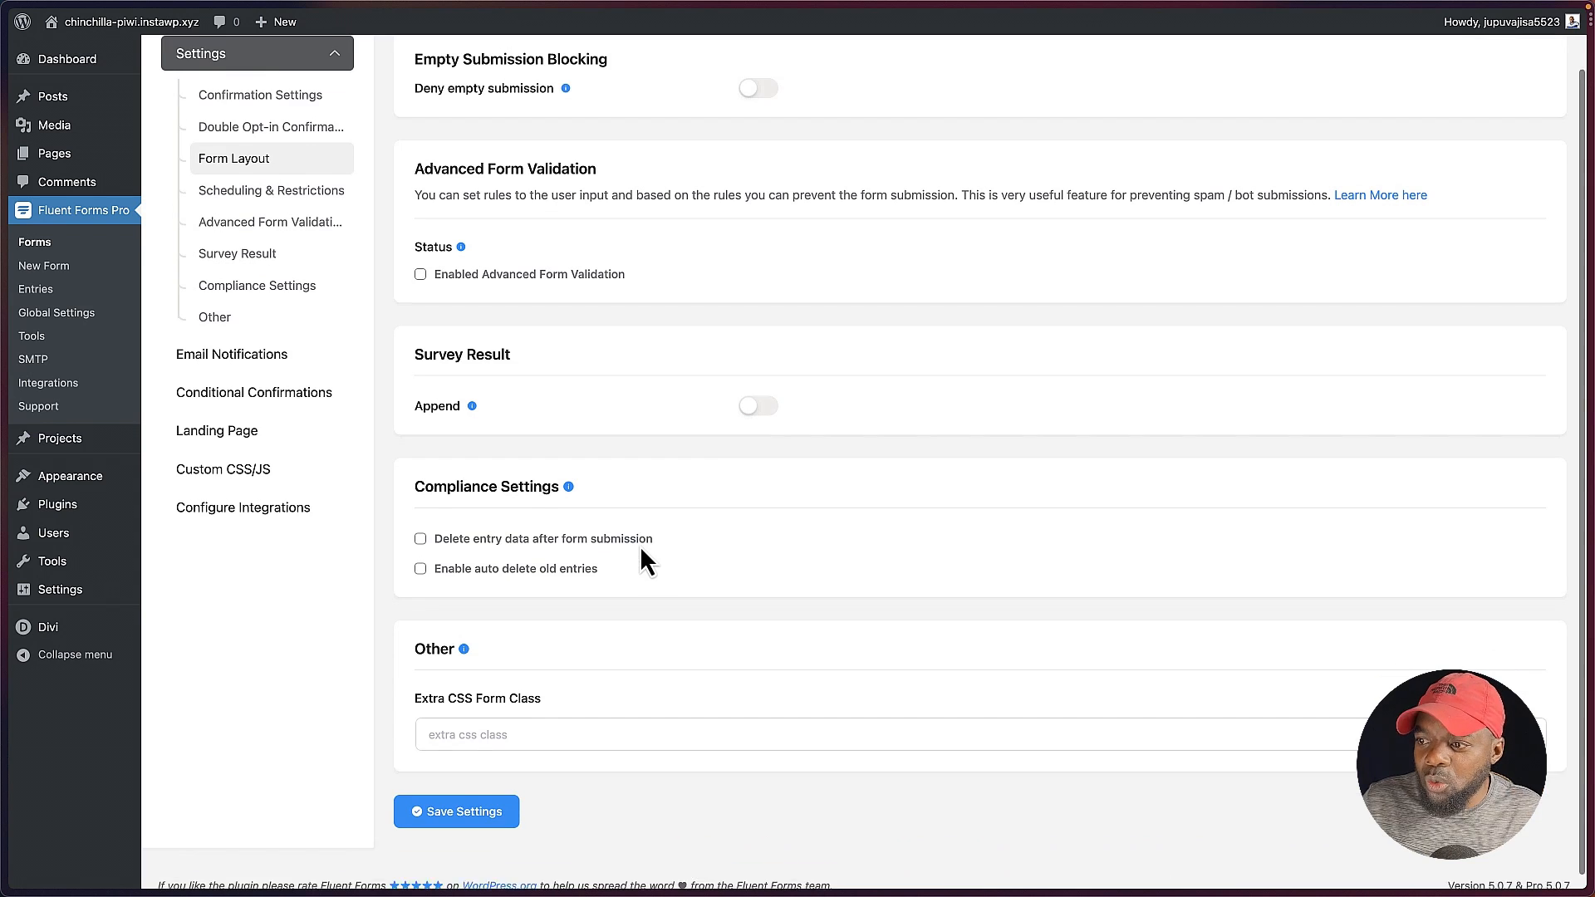
{"action": "scroll", "coordinate": [641, 548], "scroll_direction": "down", "scroll_amount": 1}
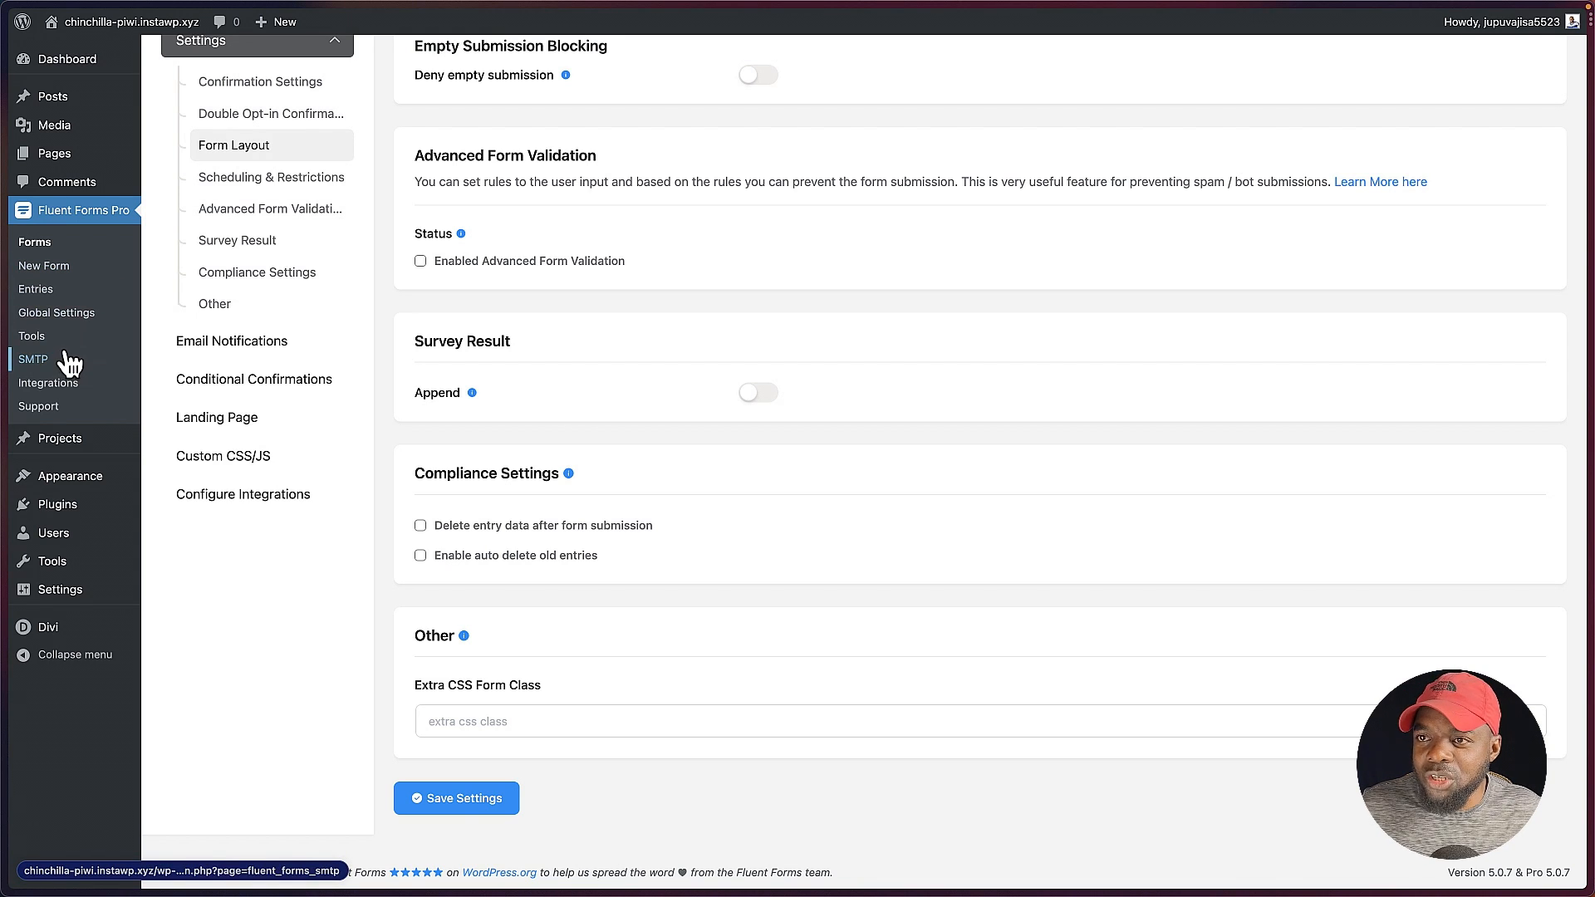
Step: Go to the Fluent Forms integration modules and enable the Webhooks module
{"action": "left_click", "coordinate": [78, 387]}
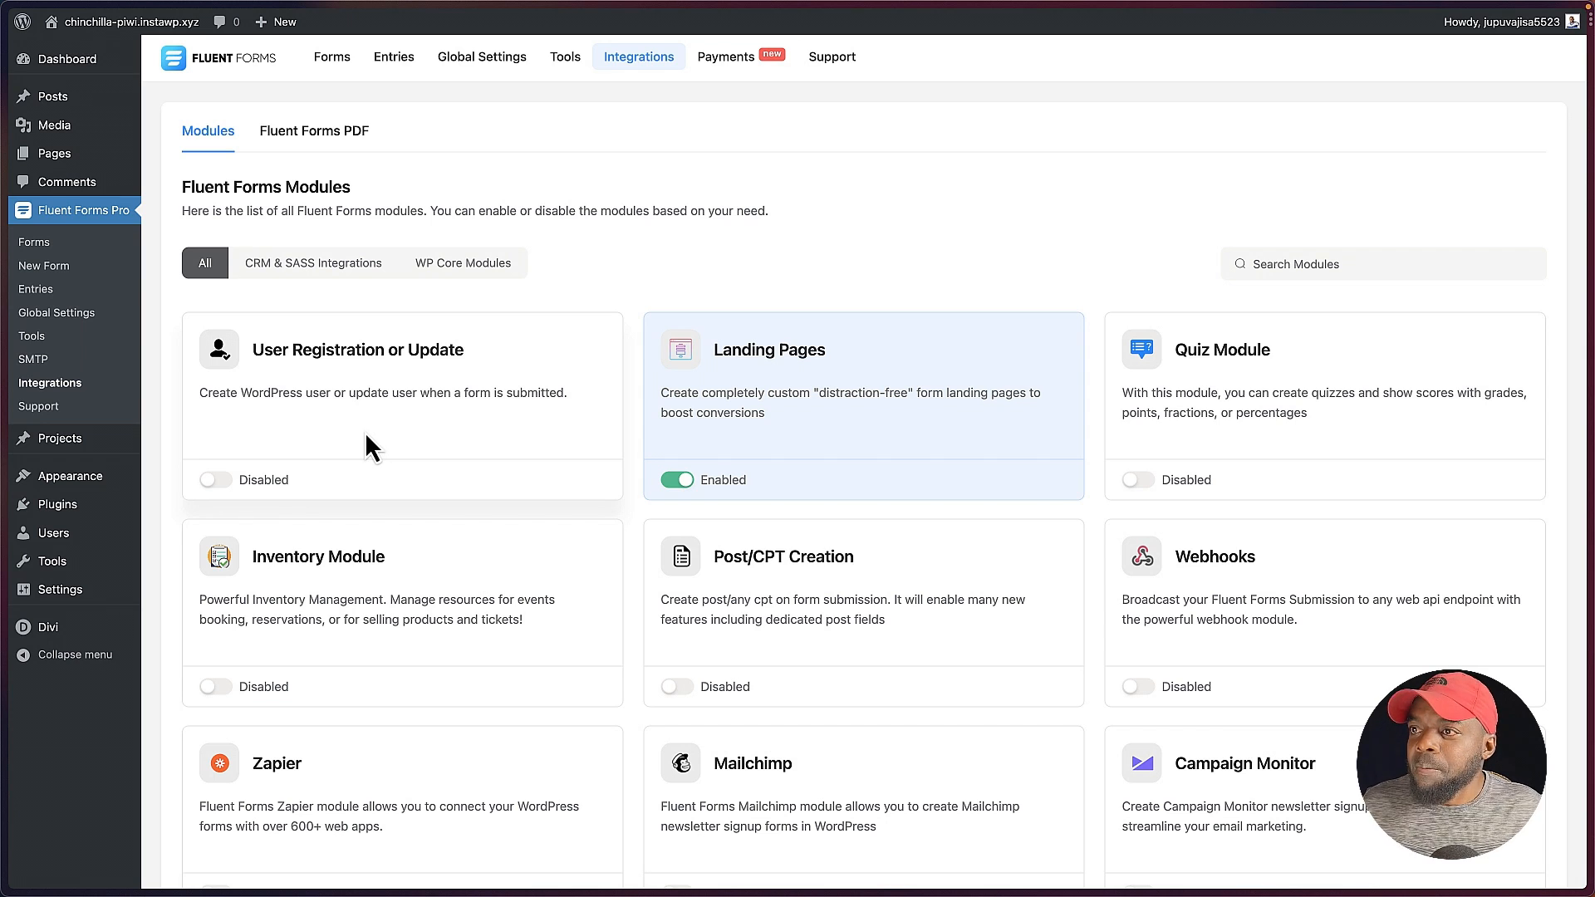
{"action": "scroll", "coordinate": [641, 516], "scroll_direction": "down", "scroll_amount": 2}
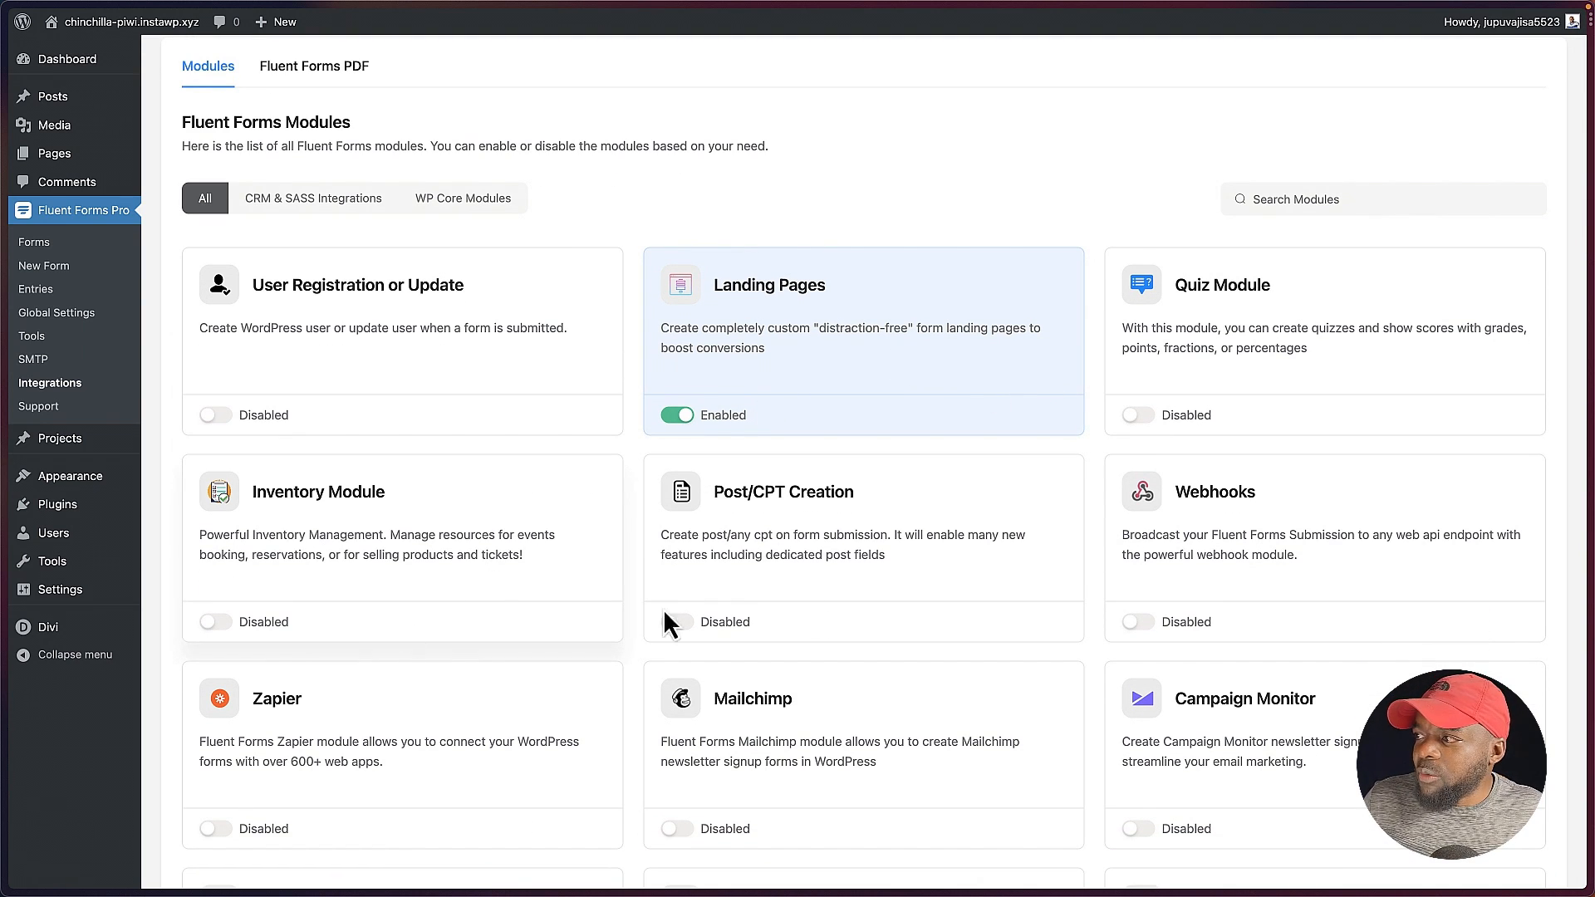
{"action": "scroll", "coordinate": [1334, 521], "scroll_direction": "down", "scroll_amount": 2}
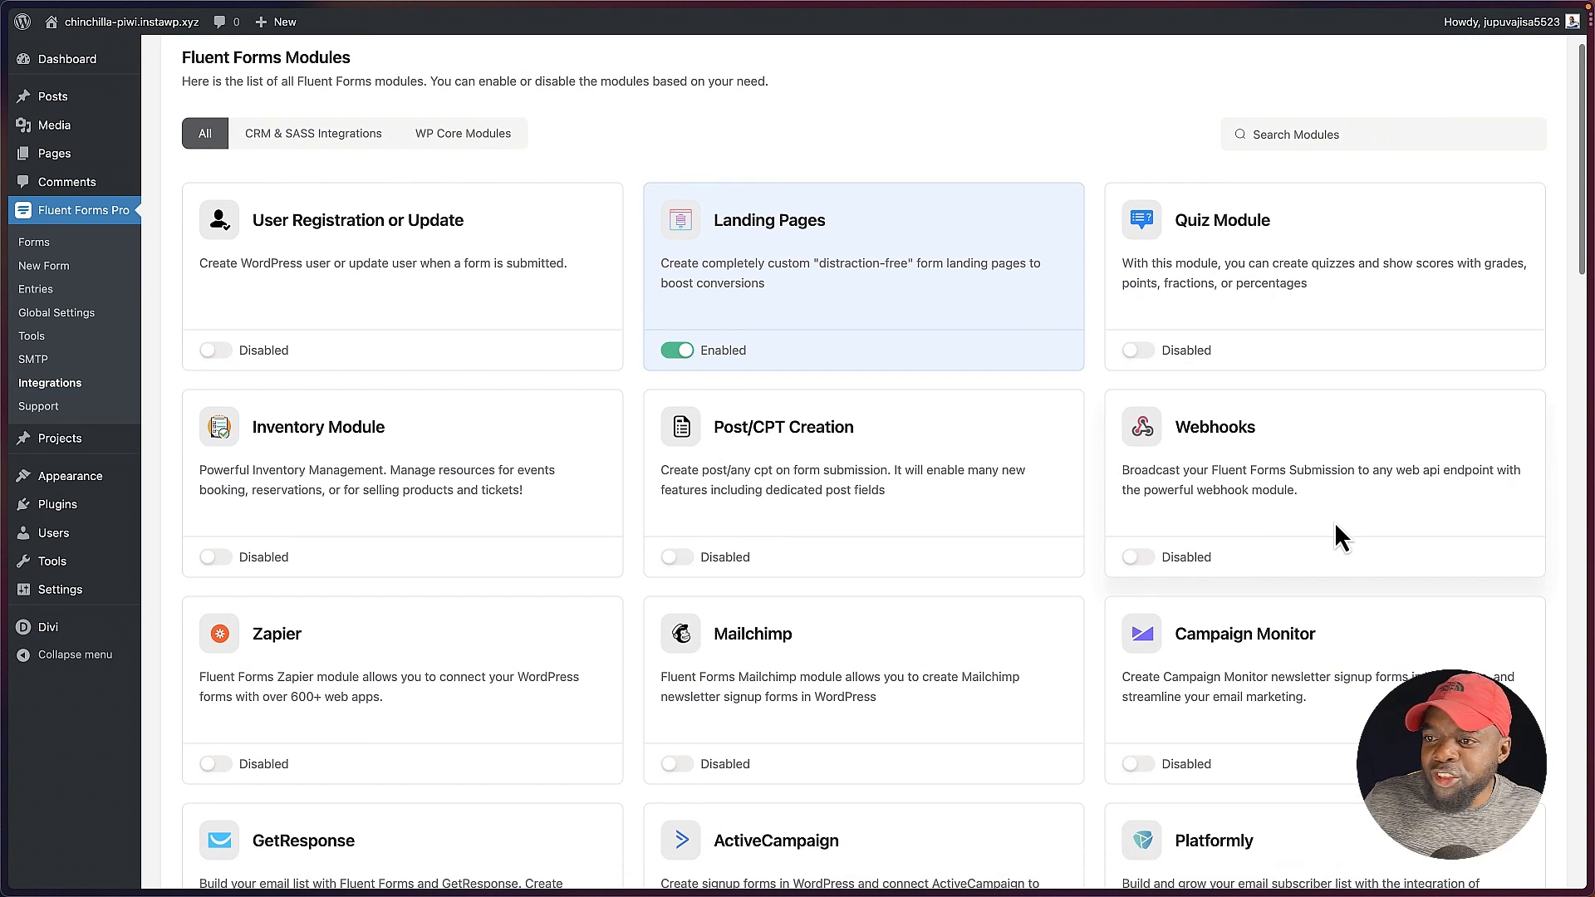
{"action": "left_click", "coordinate": [1140, 558]}
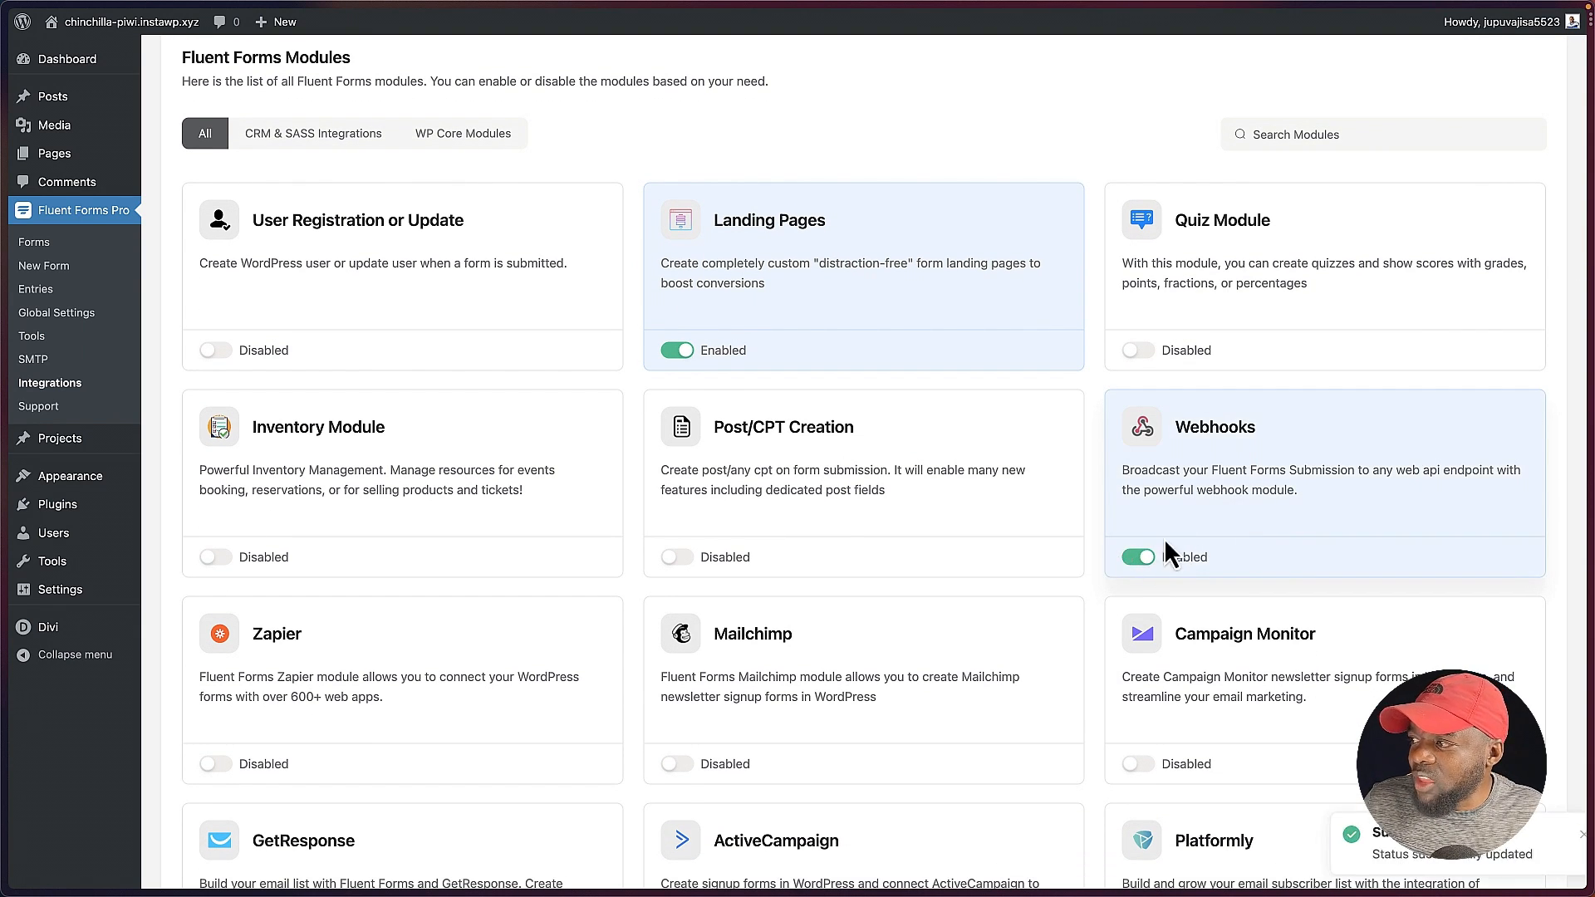
Step: Look through the whole list of integration modules, from Zapier and Mailchimp to Discord and Slack
{"action": "scroll", "coordinate": [1227, 510], "scroll_direction": "down", "scroll_amount": 5}
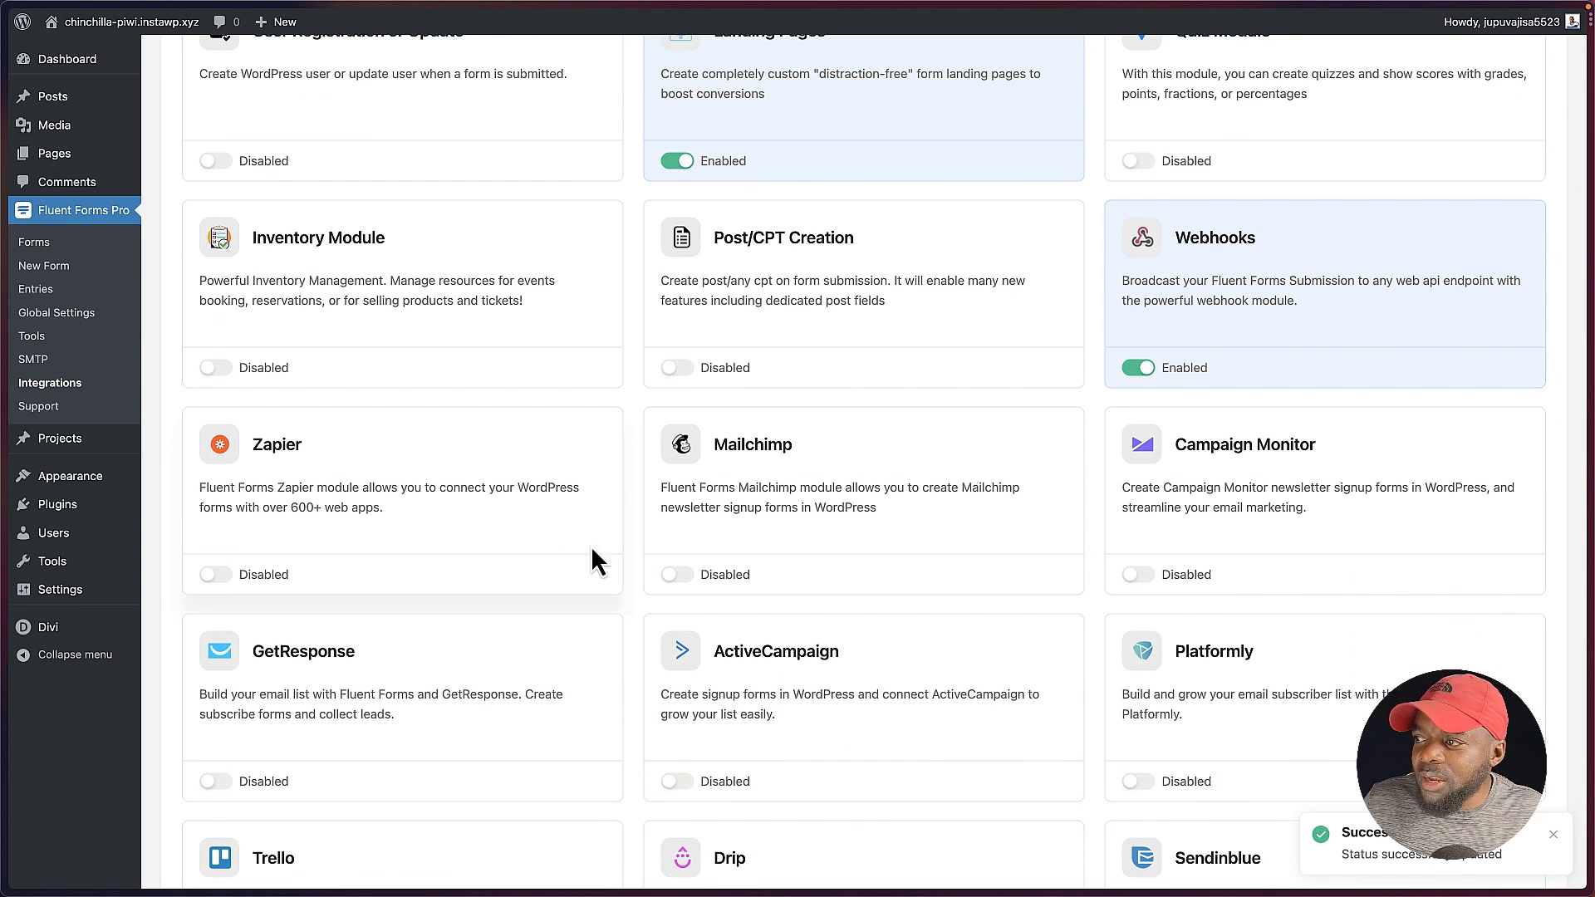
{"action": "scroll", "coordinate": [1297, 497], "scroll_direction": "down", "scroll_amount": 5}
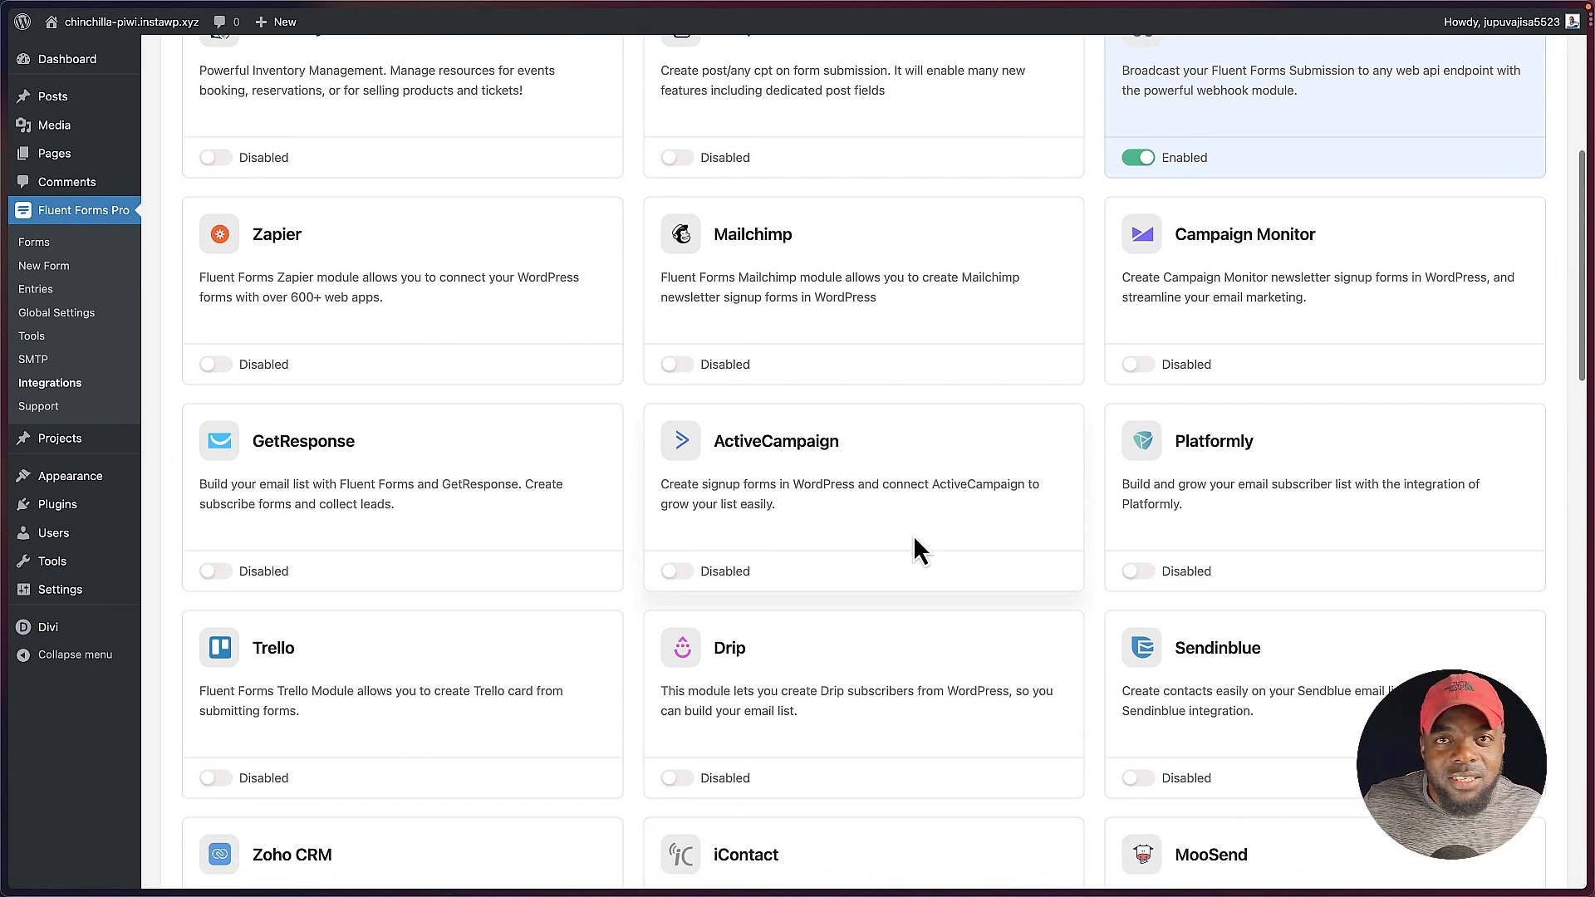
{"action": "scroll", "coordinate": [914, 548], "scroll_direction": "down", "scroll_amount": 5}
{"action": "scroll", "coordinate": [1274, 498], "scroll_direction": "down", "scroll_amount": 2}
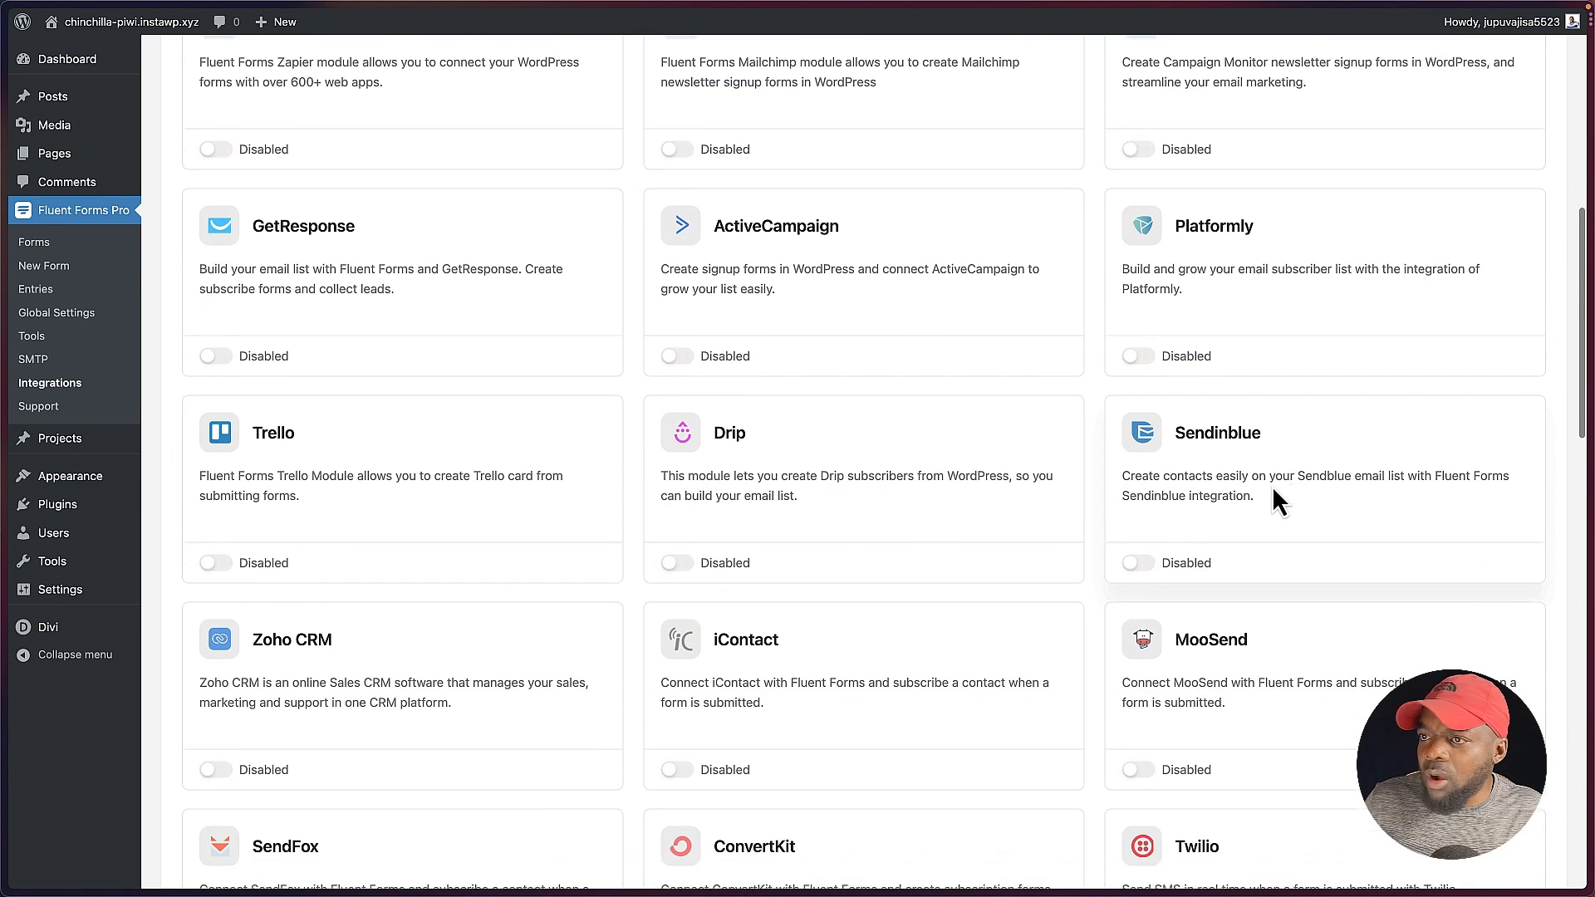
{"action": "scroll", "coordinate": [535, 506], "scroll_direction": "down", "scroll_amount": 9}
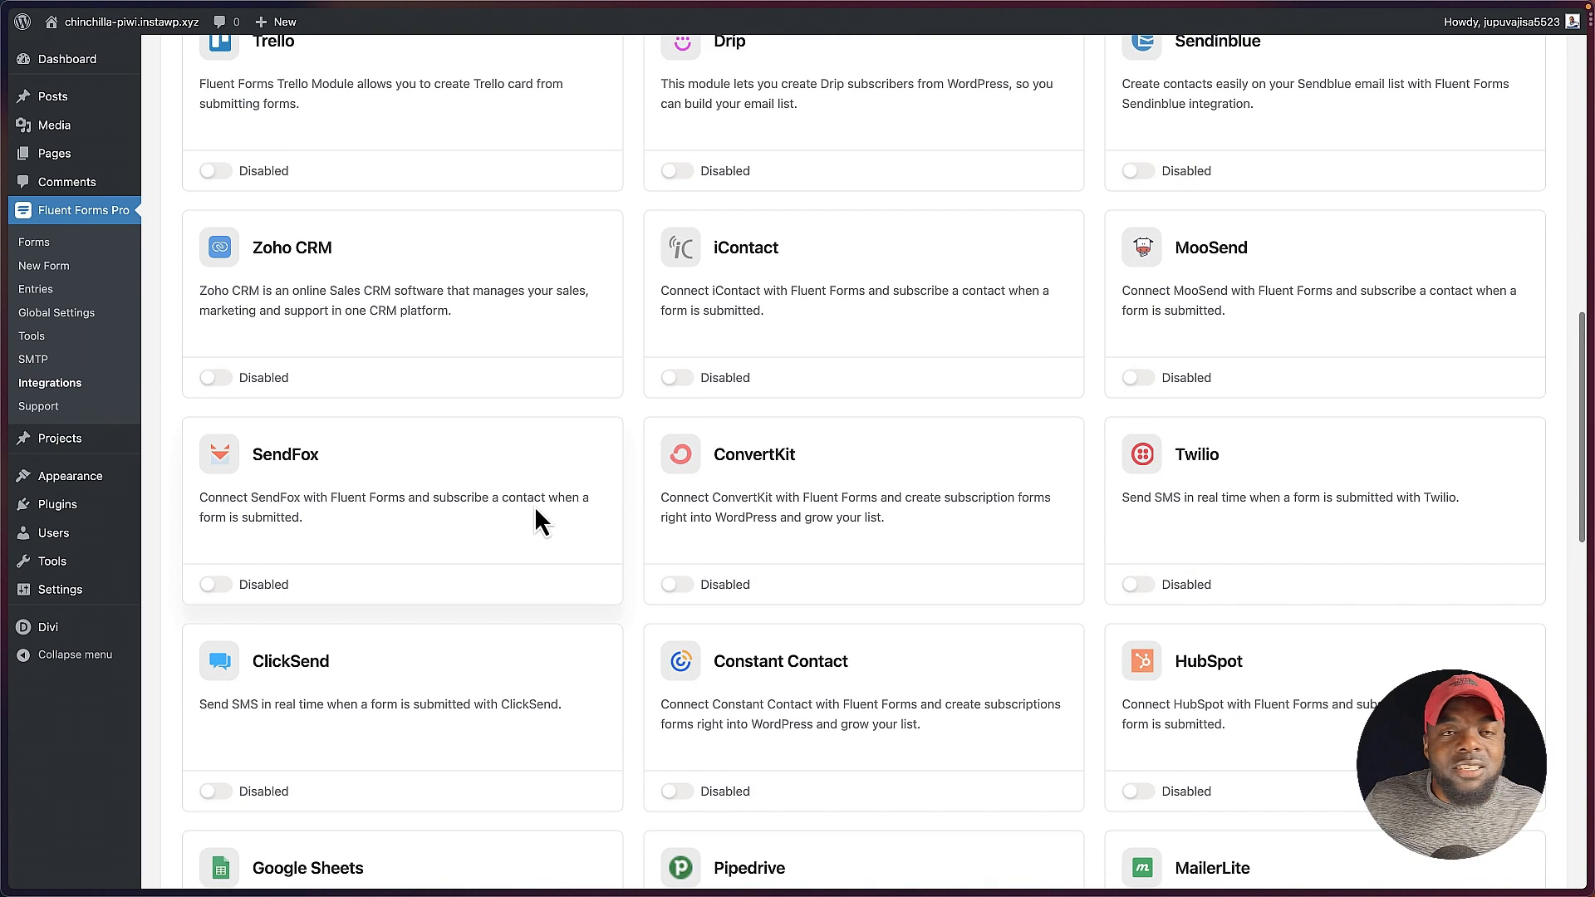
{"action": "scroll", "coordinate": [535, 506], "scroll_direction": "down", "scroll_amount": 2}
{"action": "scroll", "coordinate": [535, 509], "scroll_direction": "down", "scroll_amount": 3}
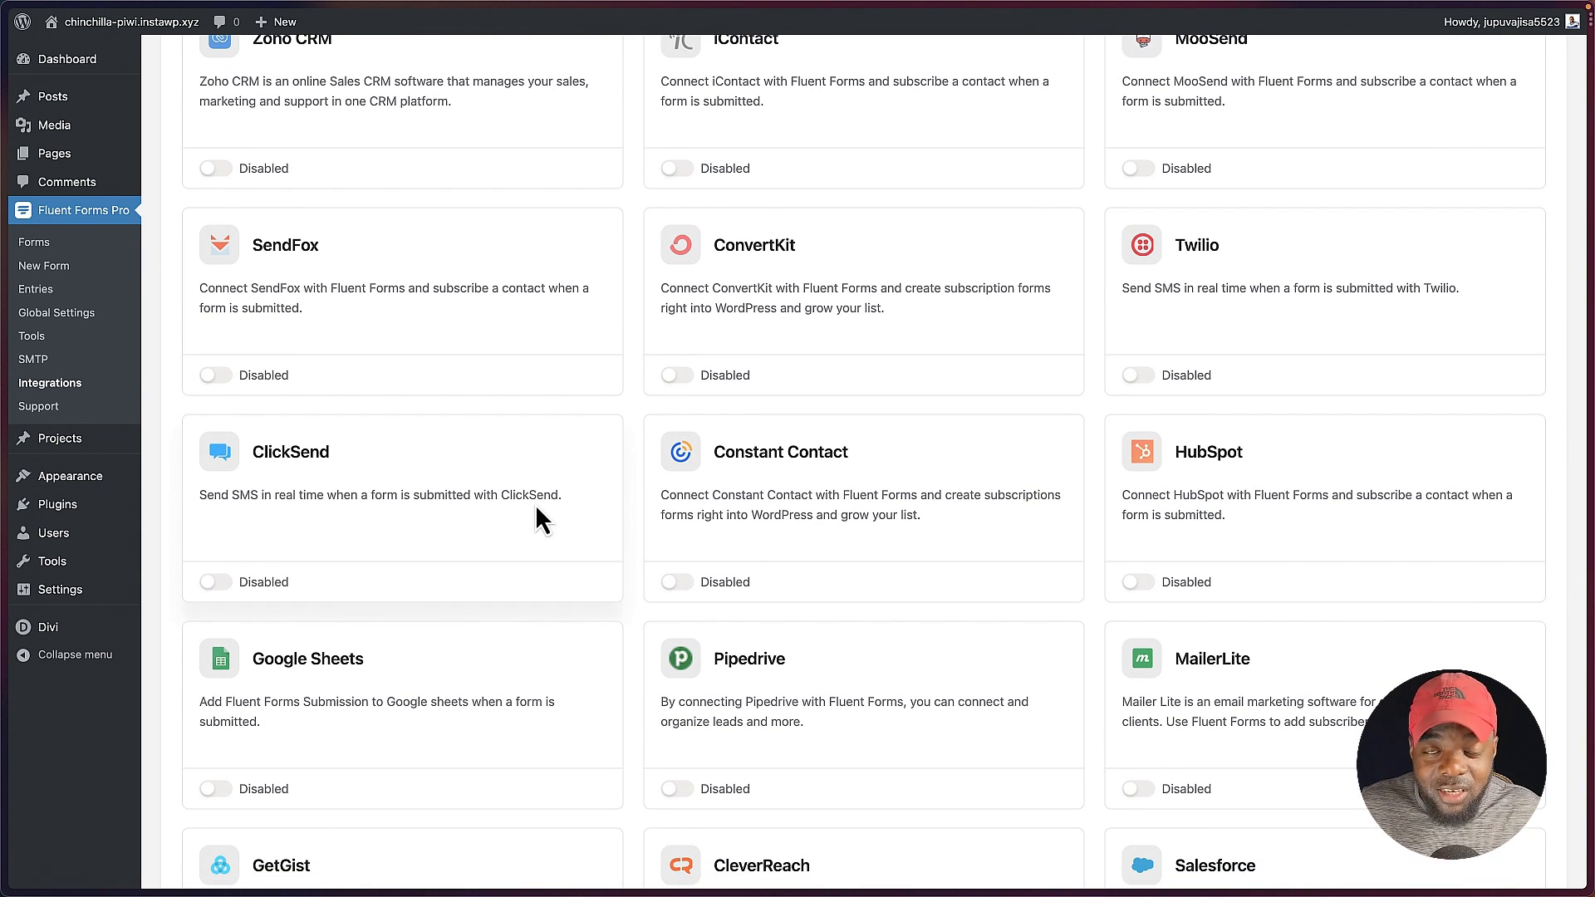
{"action": "scroll", "coordinate": [535, 505], "scroll_direction": "down", "scroll_amount": 1}
{"action": "scroll", "coordinate": [536, 502], "scroll_direction": "down", "scroll_amount": 1}
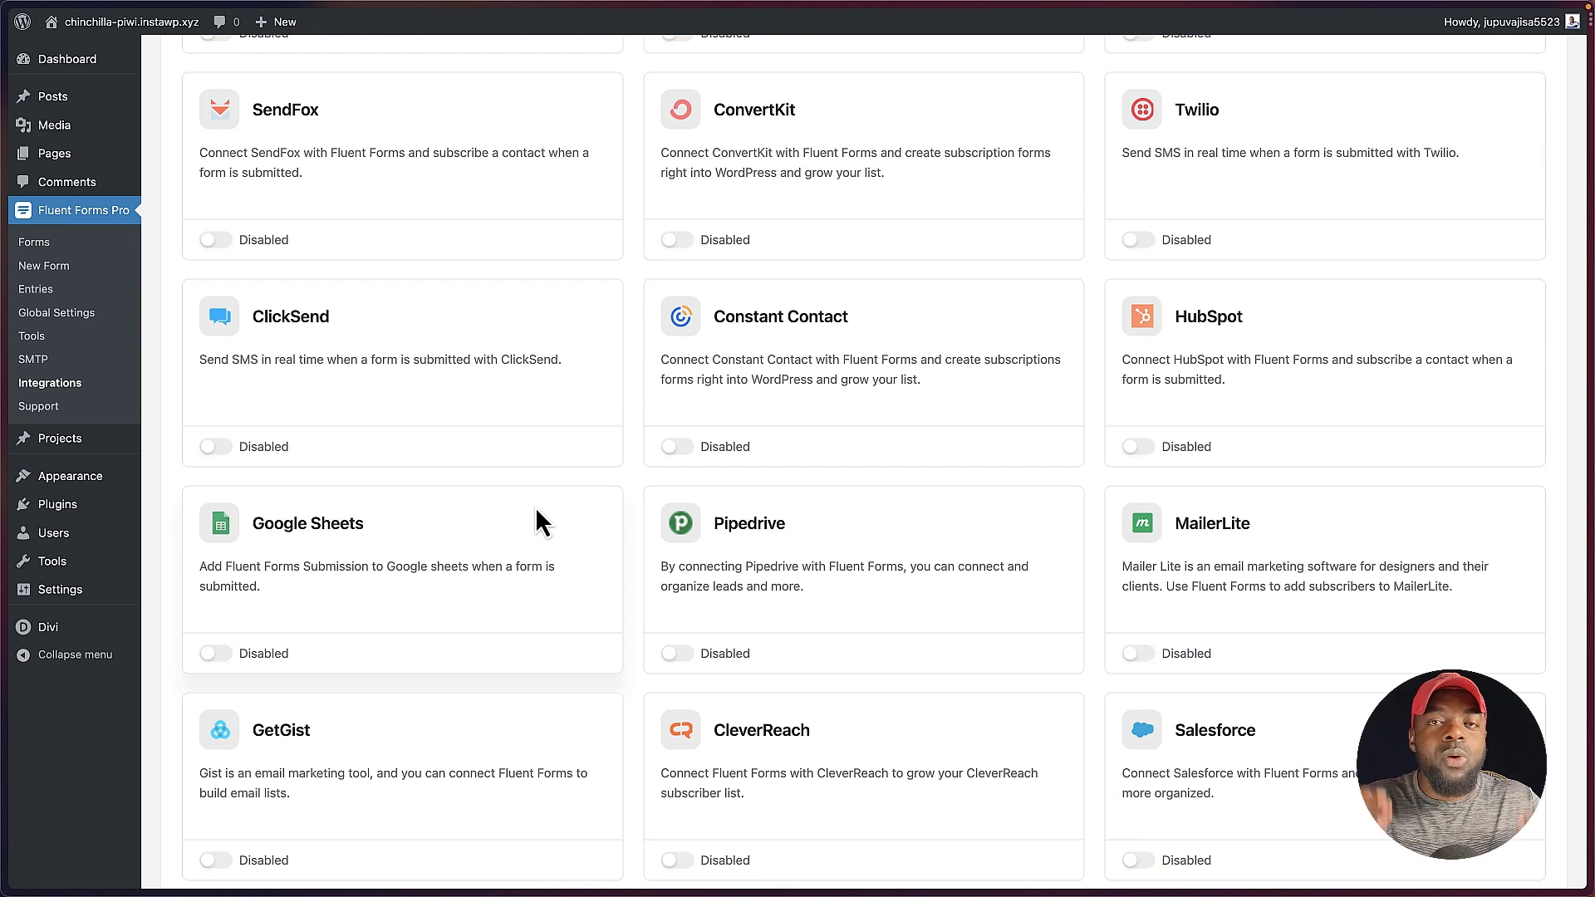
{"action": "scroll", "coordinate": [536, 508], "scroll_direction": "down", "scroll_amount": 6}
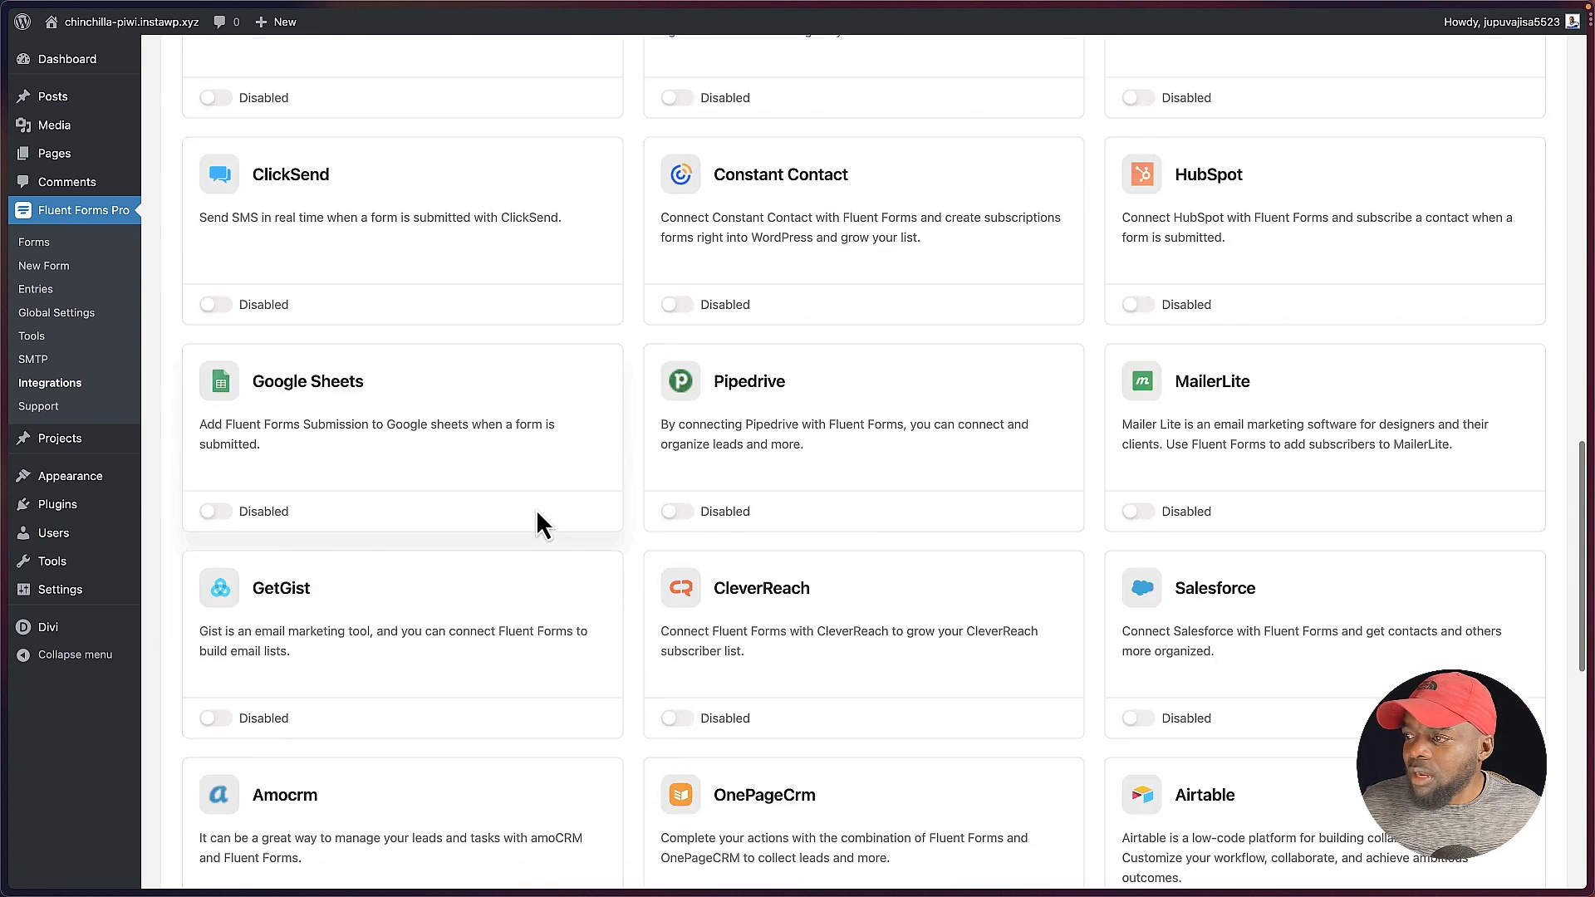
{"action": "scroll", "coordinate": [539, 519], "scroll_direction": "down", "scroll_amount": 3}
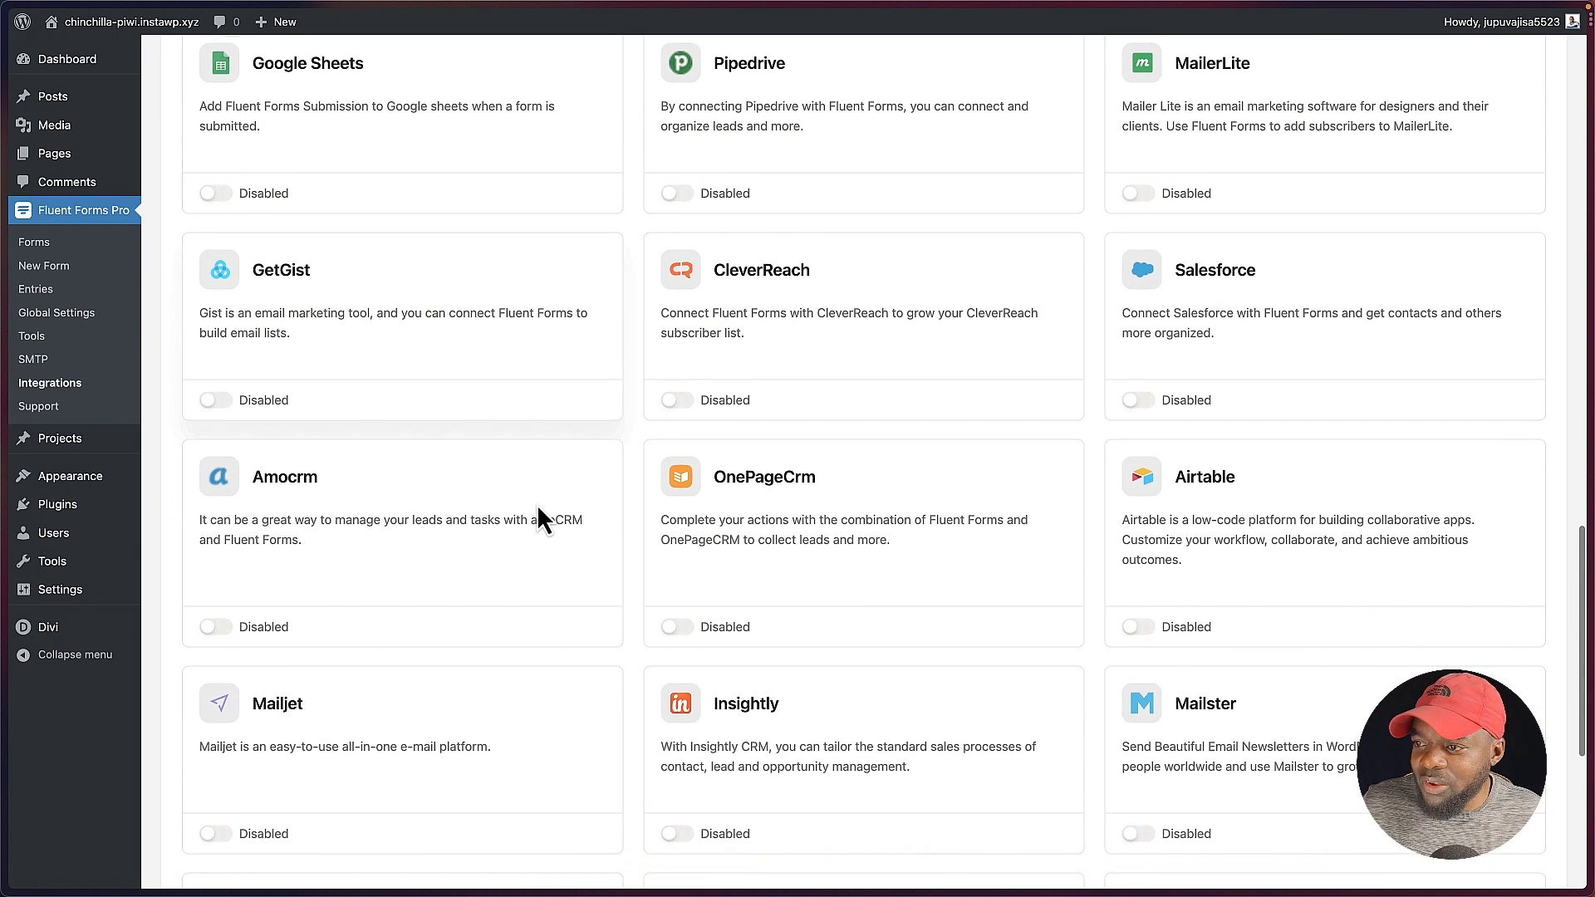
{"action": "scroll", "coordinate": [536, 507], "scroll_direction": "down", "scroll_amount": 4}
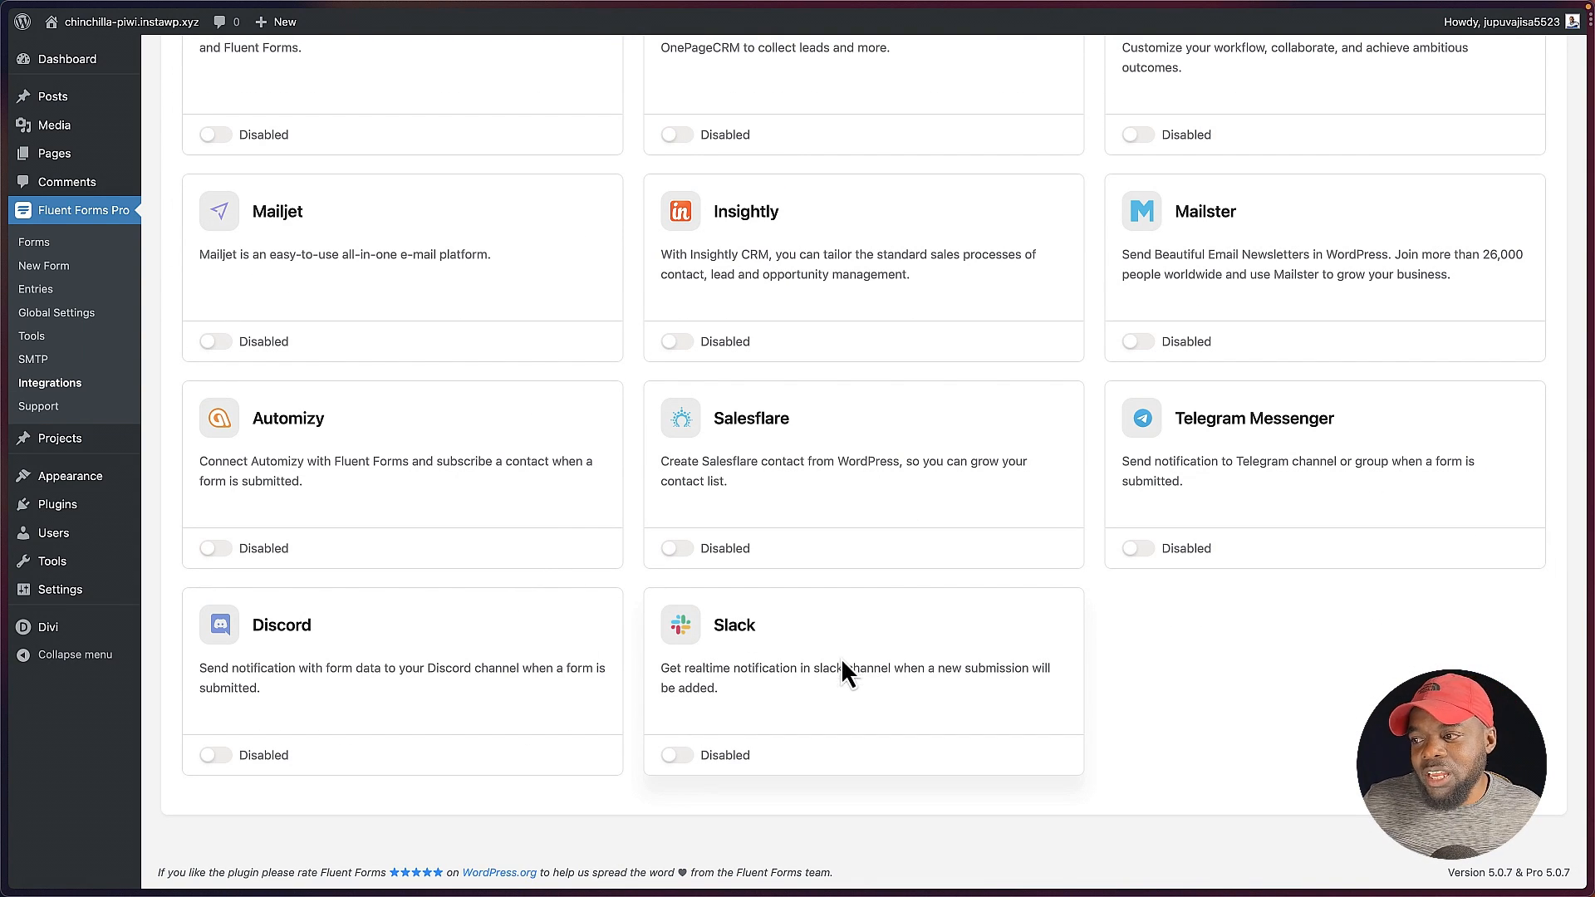
{"action": "scroll", "coordinate": [491, 487], "scroll_direction": "up", "scroll_amount": 15}
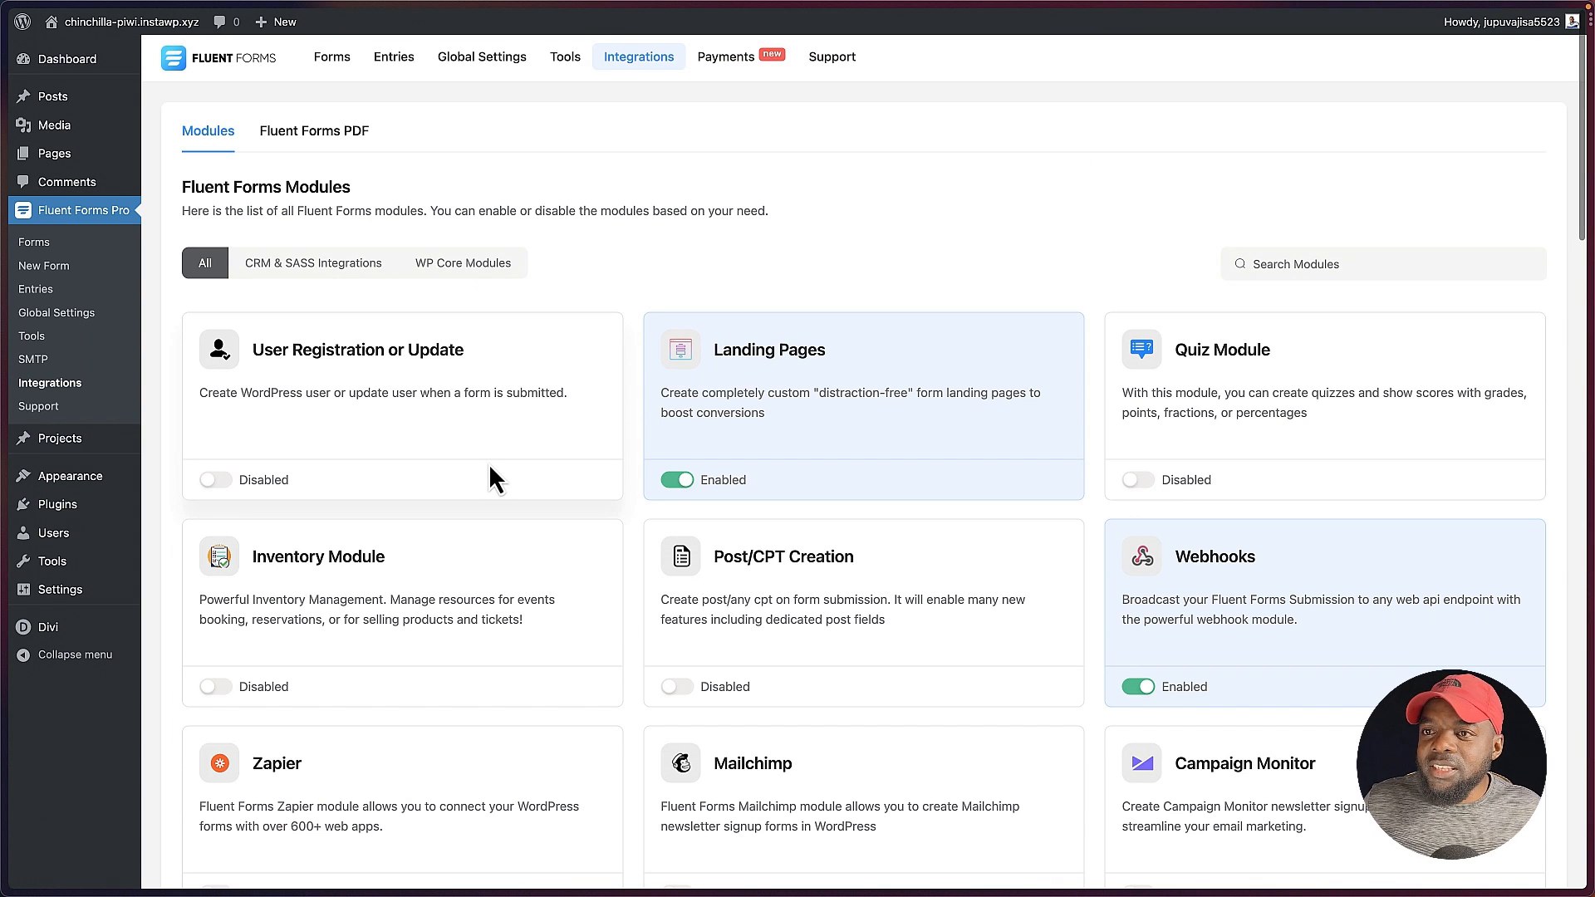
Step: Enable the payment module and fill in its general settings with the business name Mak and the full business address
{"action": "left_click", "coordinate": [742, 67]}
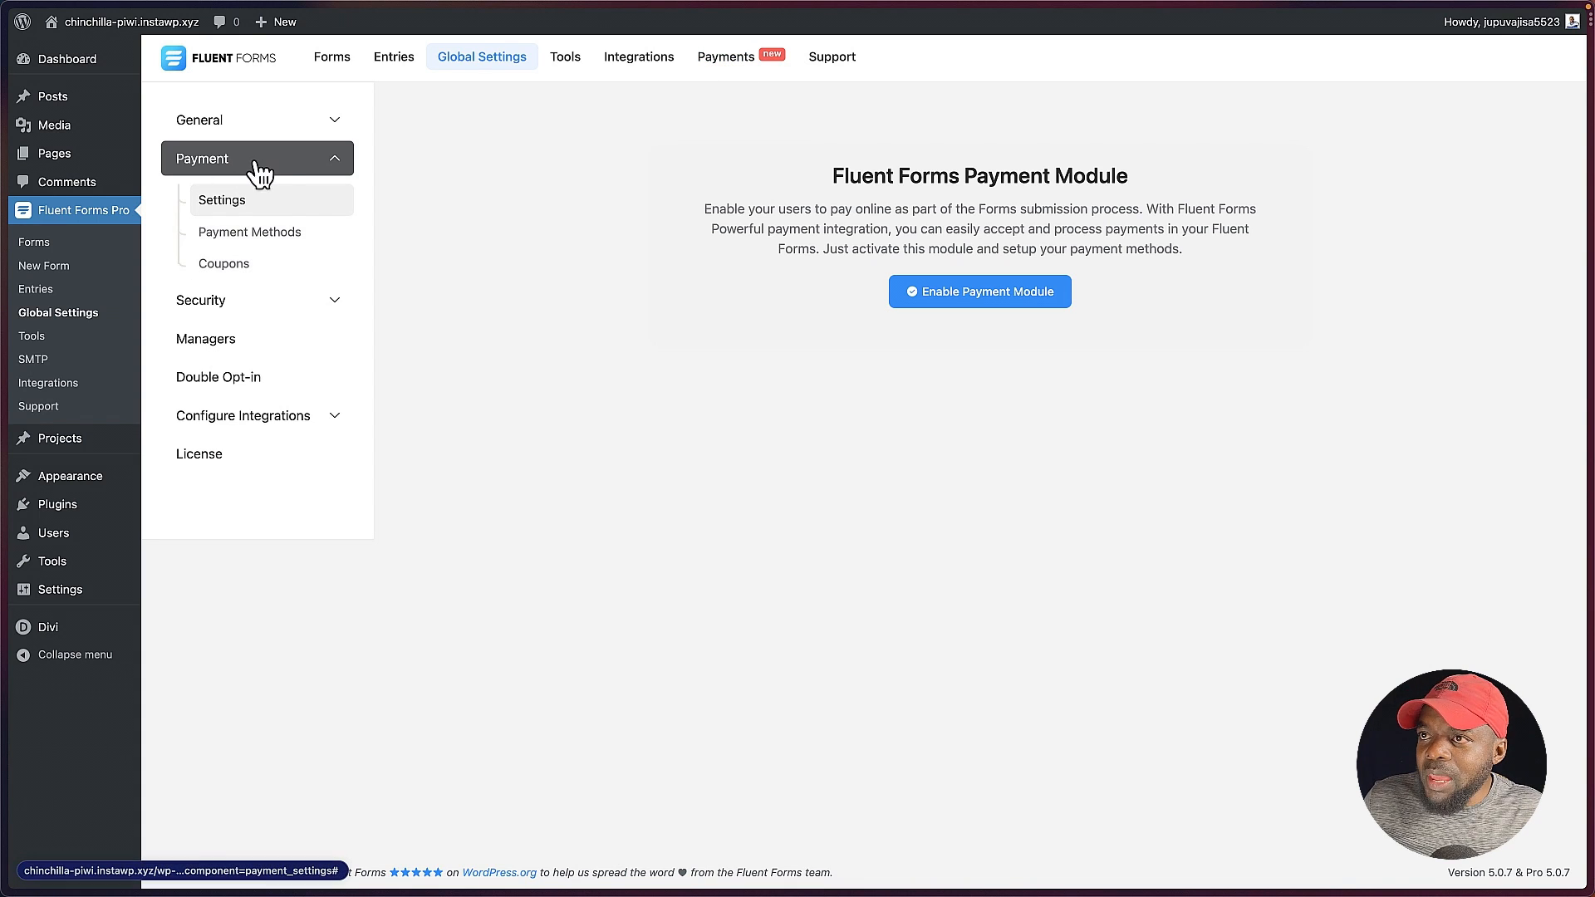
{"action": "left_click", "coordinate": [1008, 296]}
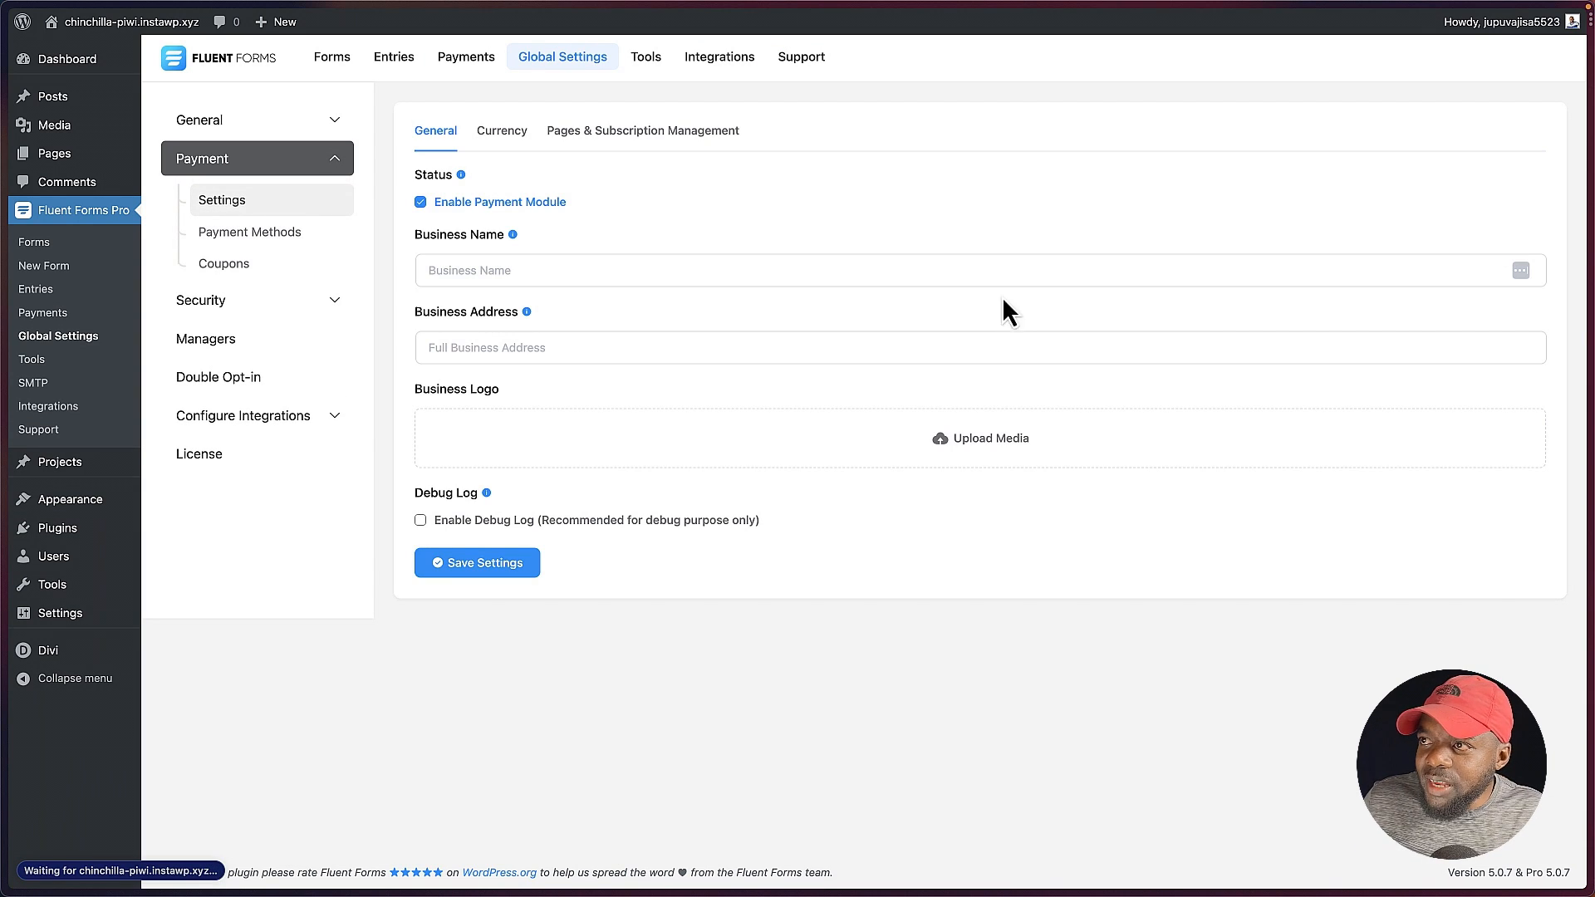
{"action": "left_click", "coordinate": [431, 270]}
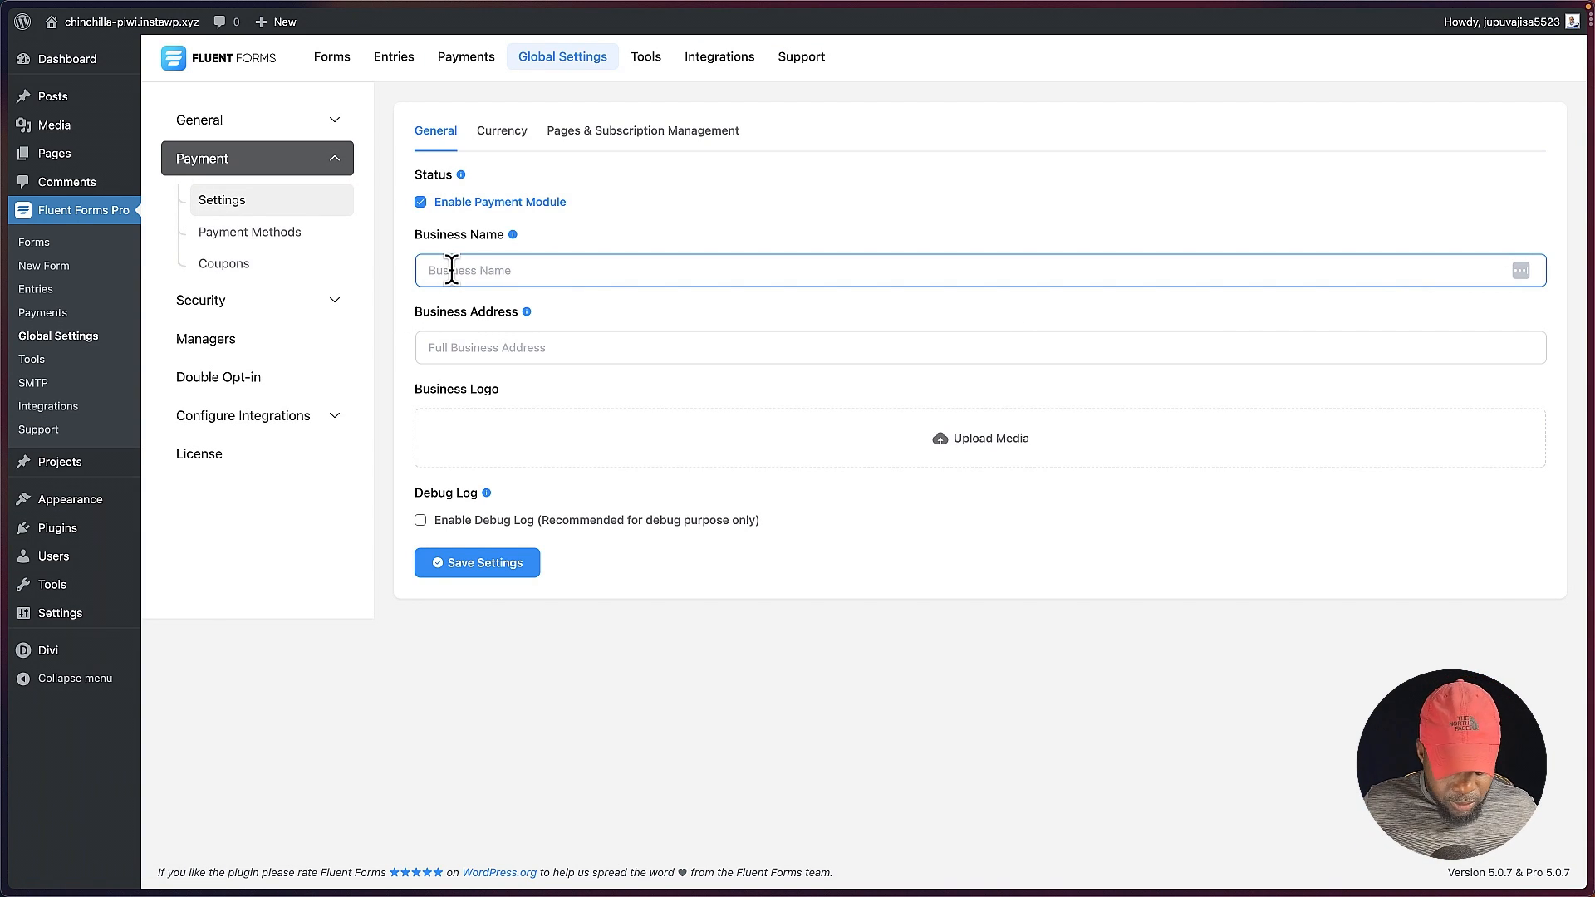
{"action": "type", "text": "Mak"}
{"action": "left_click", "coordinate": [448, 353]}
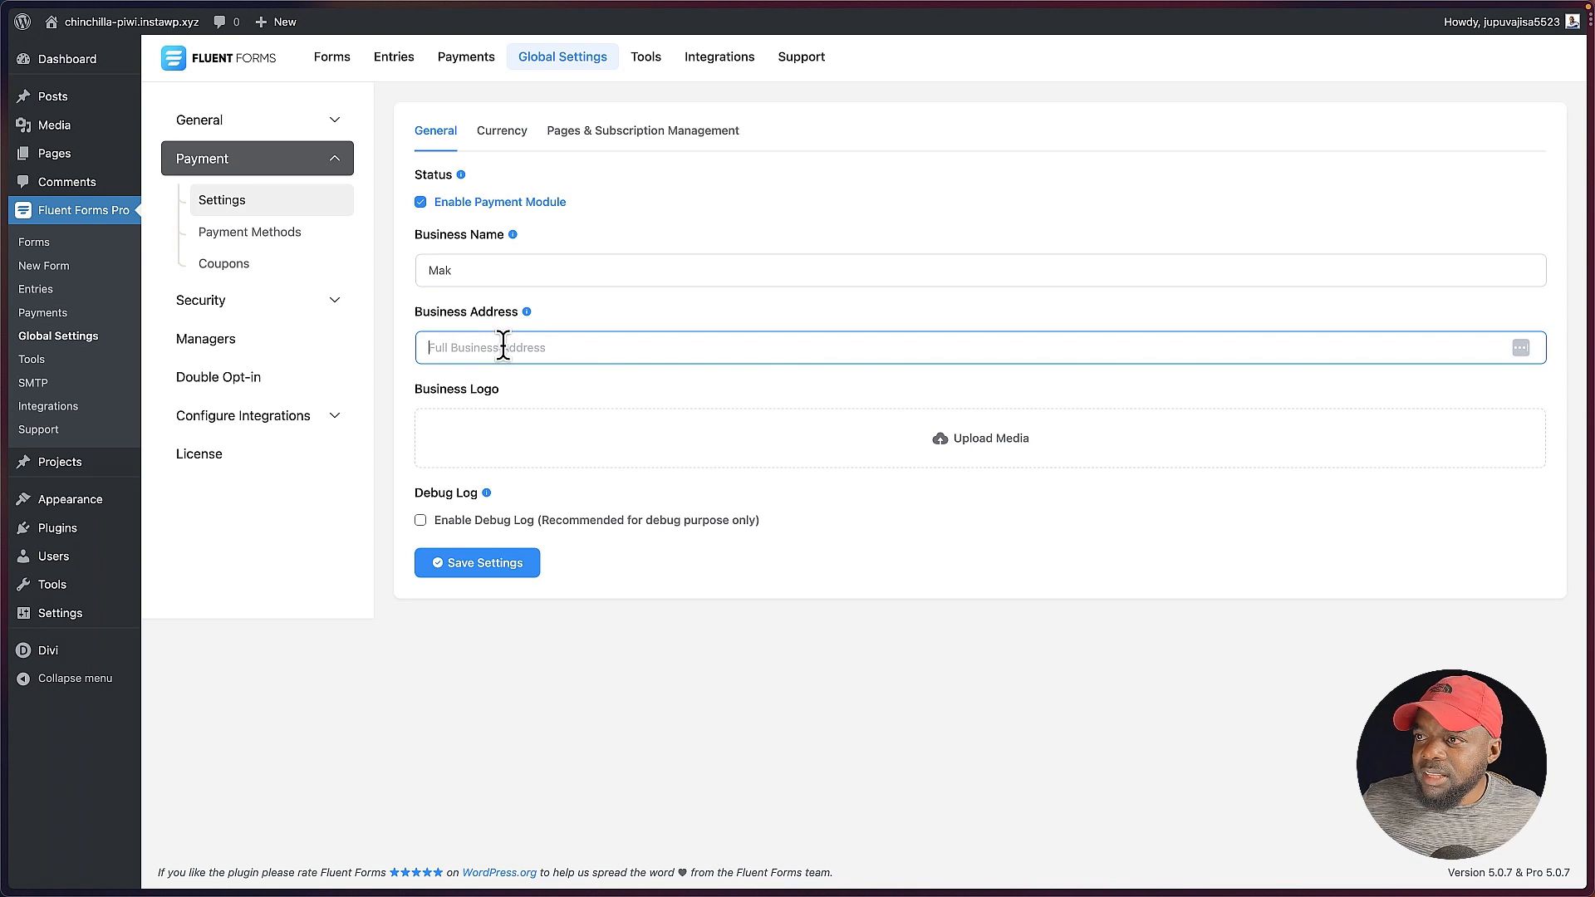
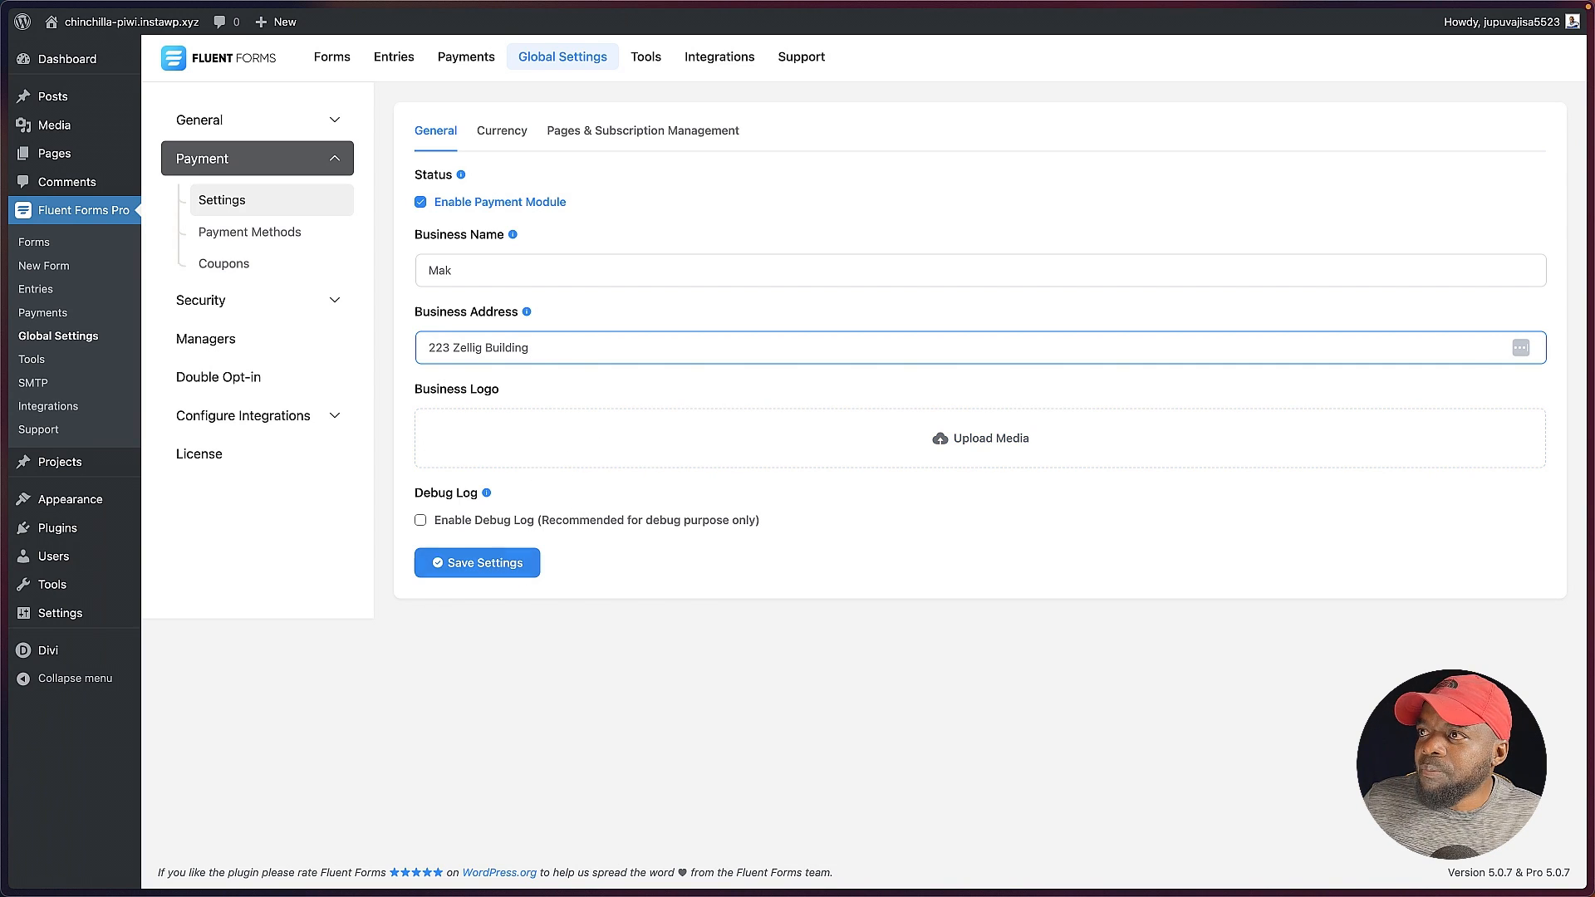
Step: Review the currency options and the page choices for payment management and payment receipts, and save the settings without selecting pages
{"action": "left_click", "coordinate": [508, 134]}
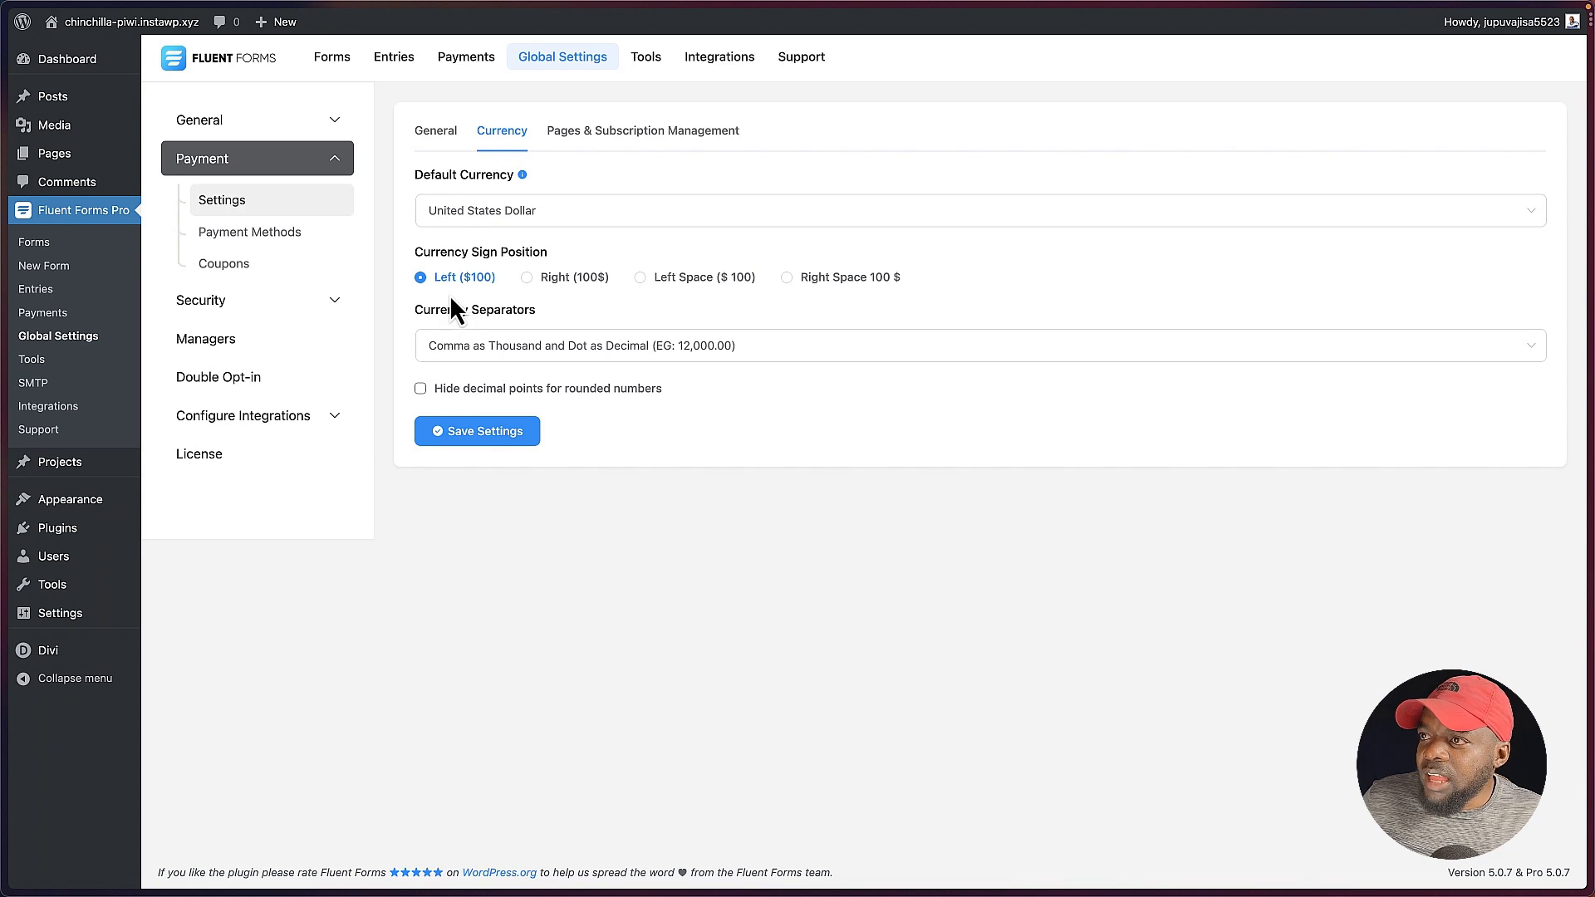
{"action": "left_click", "coordinate": [640, 133]}
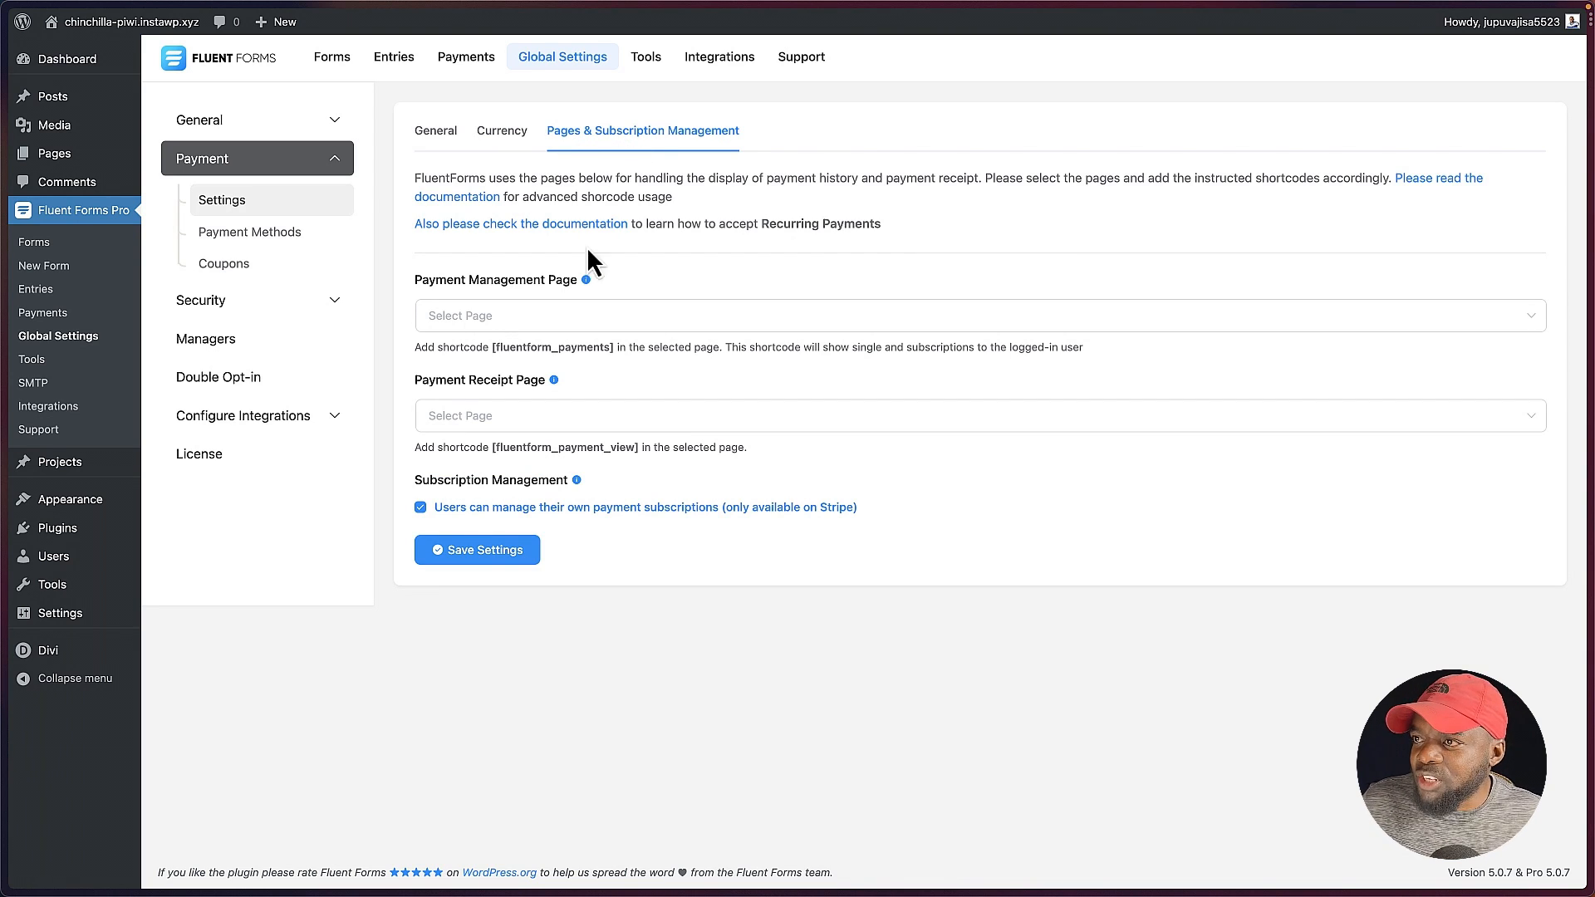
{"action": "left_click", "coordinate": [502, 326]}
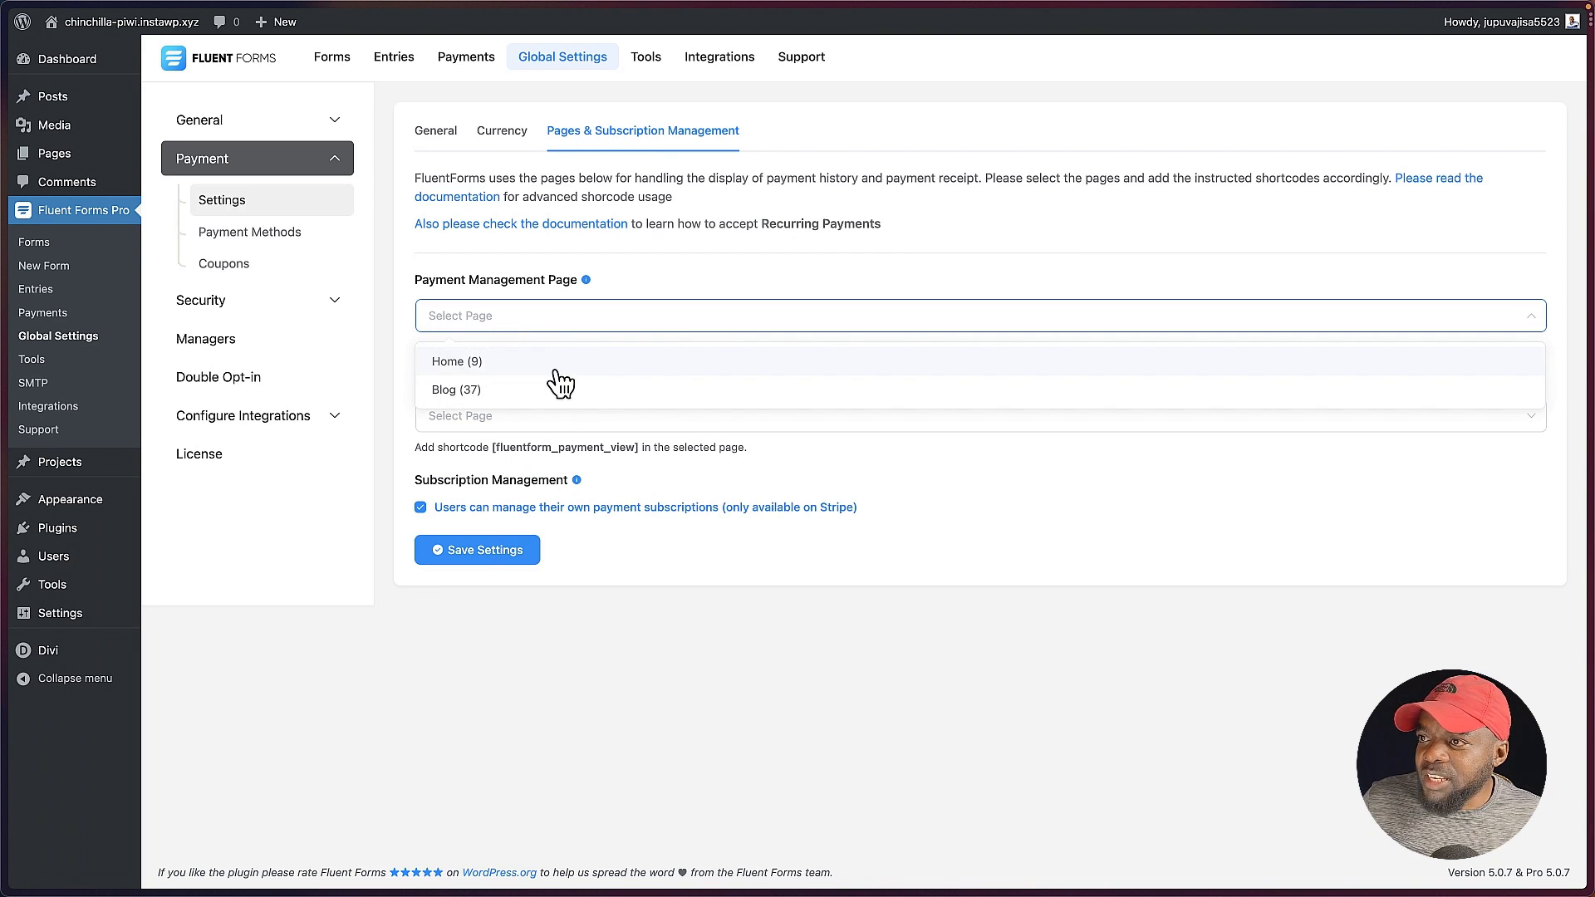
{"action": "left_click", "coordinate": [420, 269]}
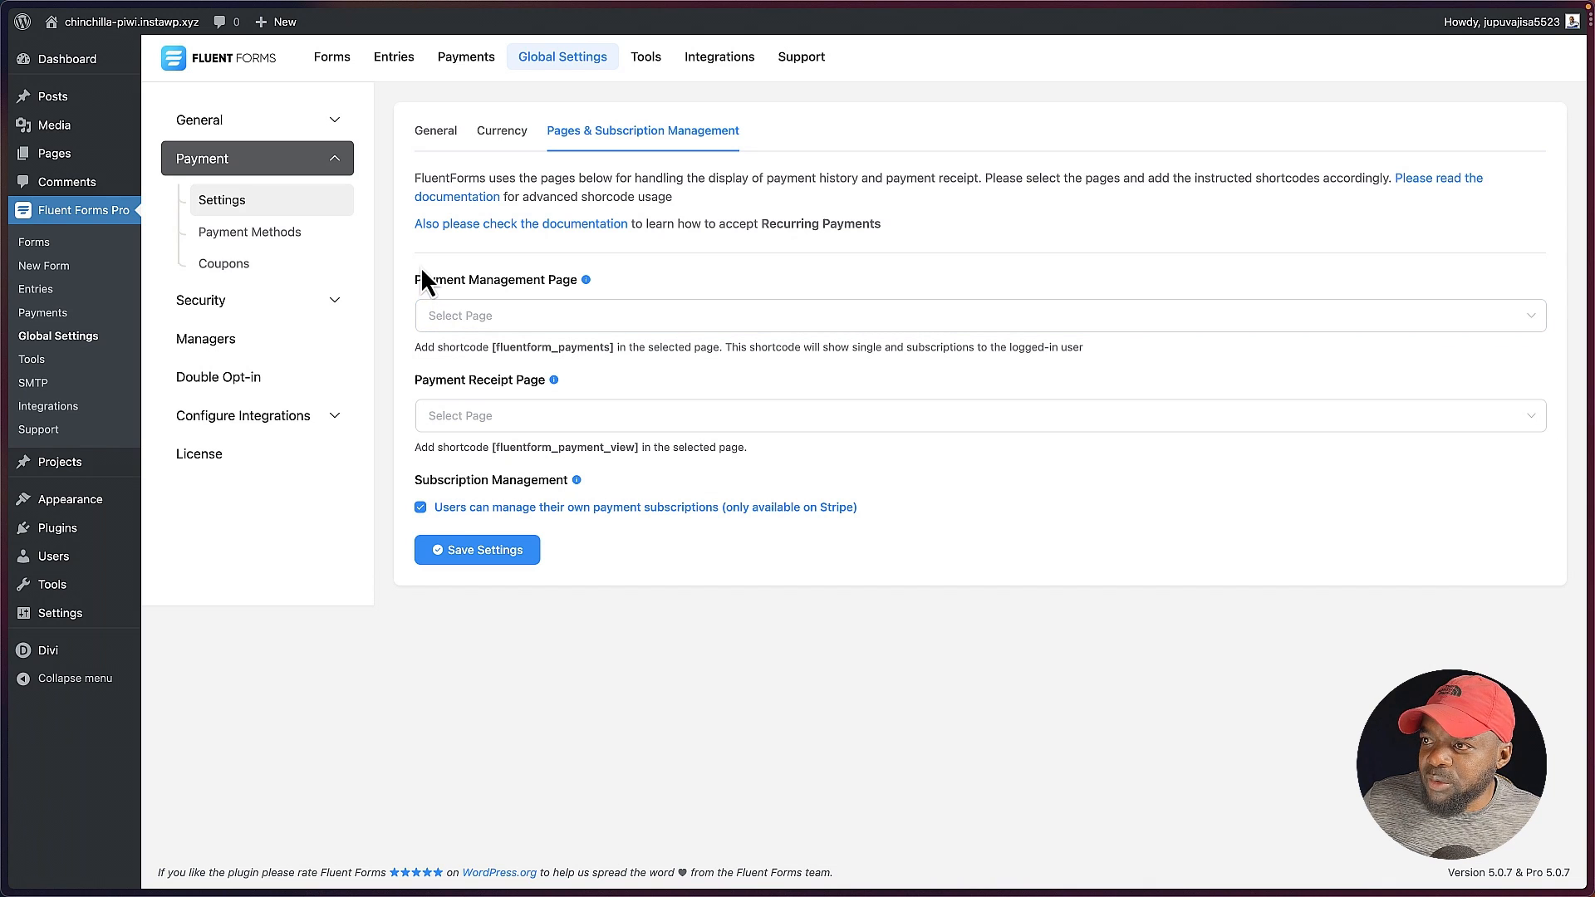
{"action": "left_click", "coordinate": [498, 427]}
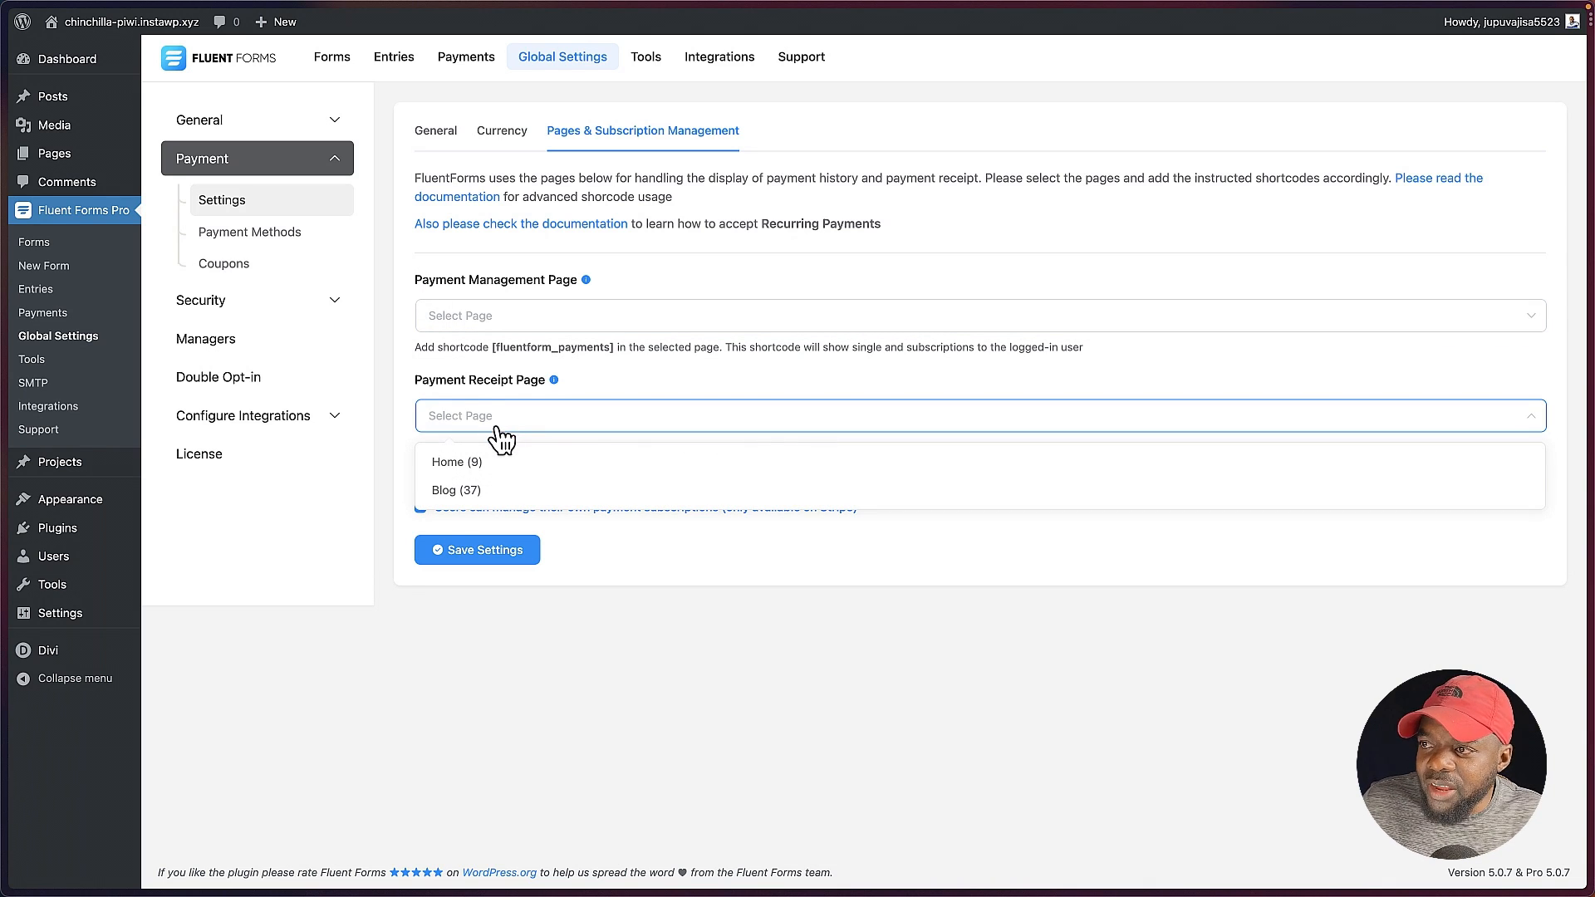
{"action": "left_click", "coordinate": [419, 372]}
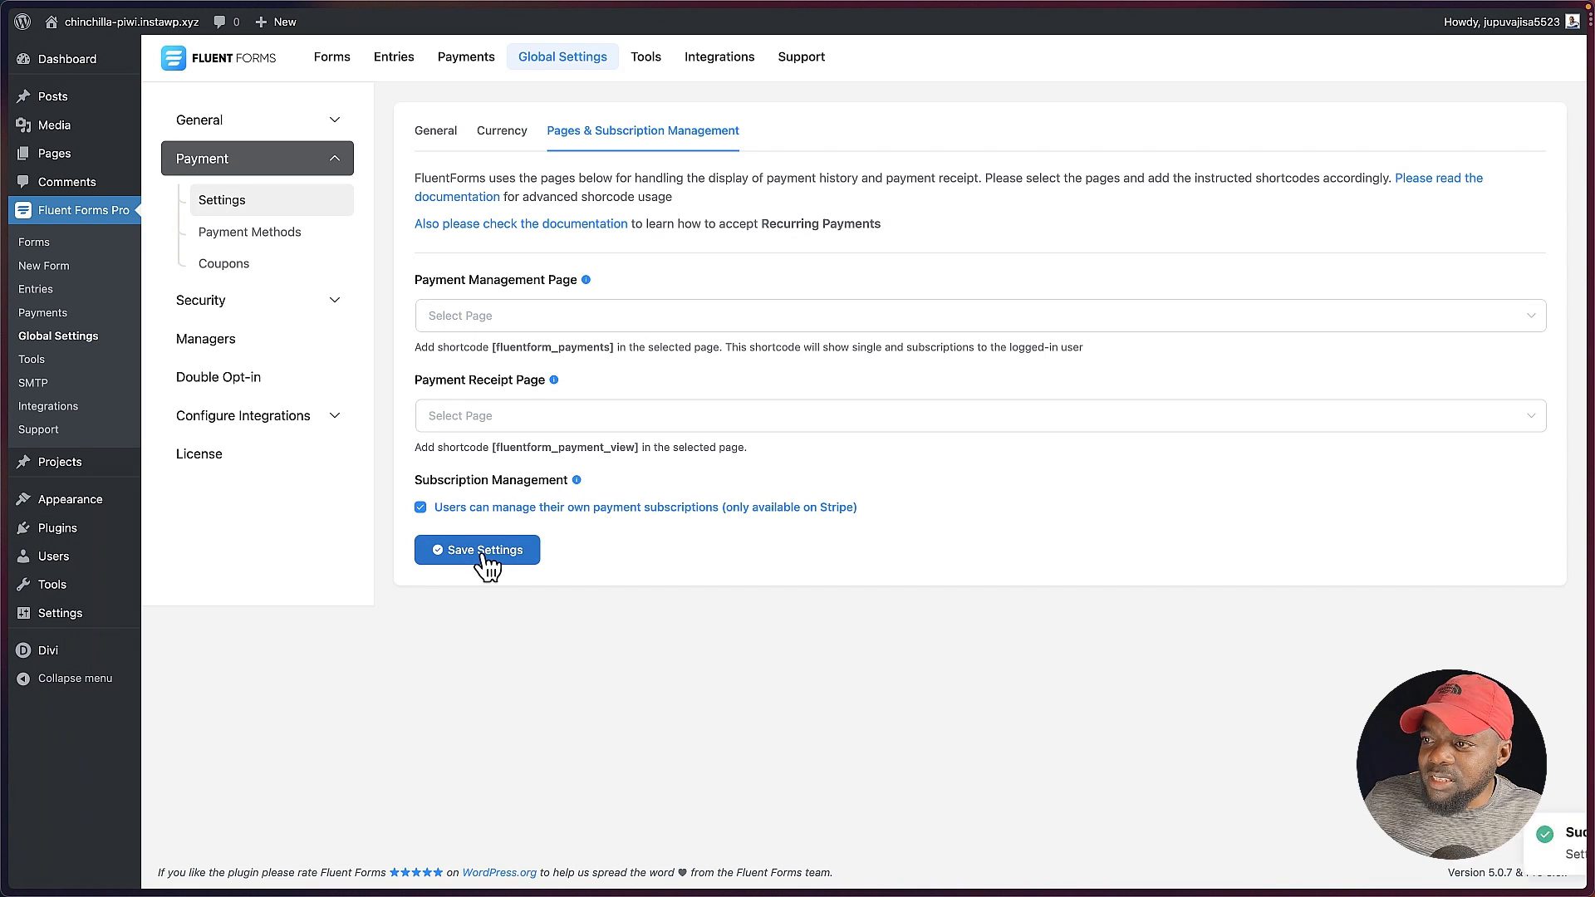
Step: In the payment methods, enable Stripe without saving, enable PayPal in sandbox mode with the account's PayPal email, and save the PayPal settings
{"action": "left_click", "coordinate": [264, 245]}
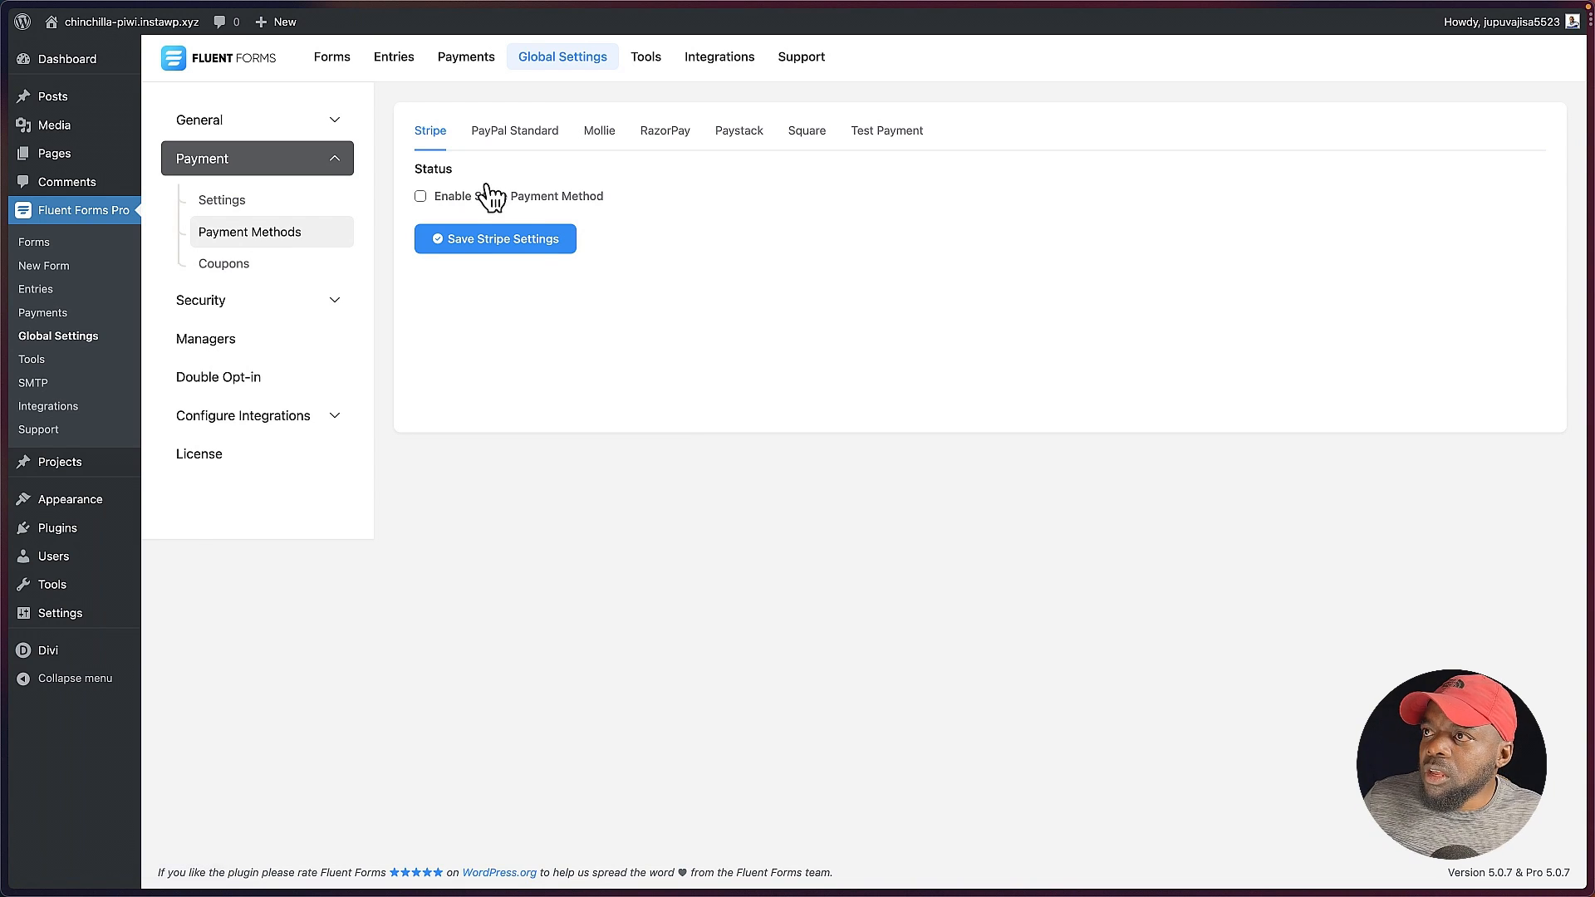
{"action": "left_click", "coordinate": [421, 198]}
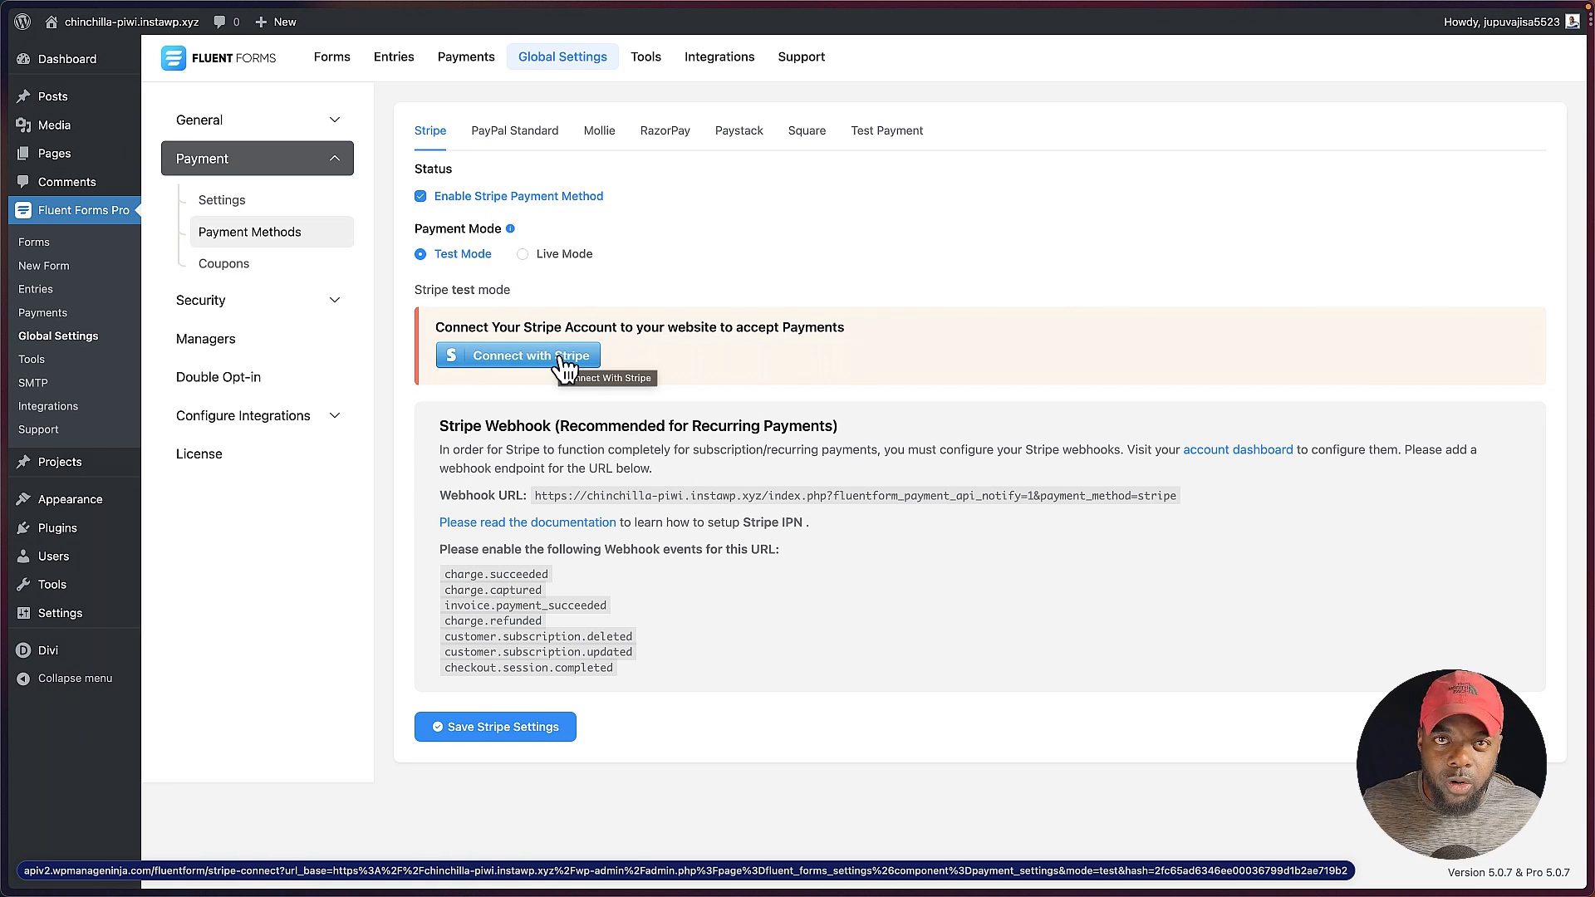
{"action": "left_click", "coordinate": [527, 137]}
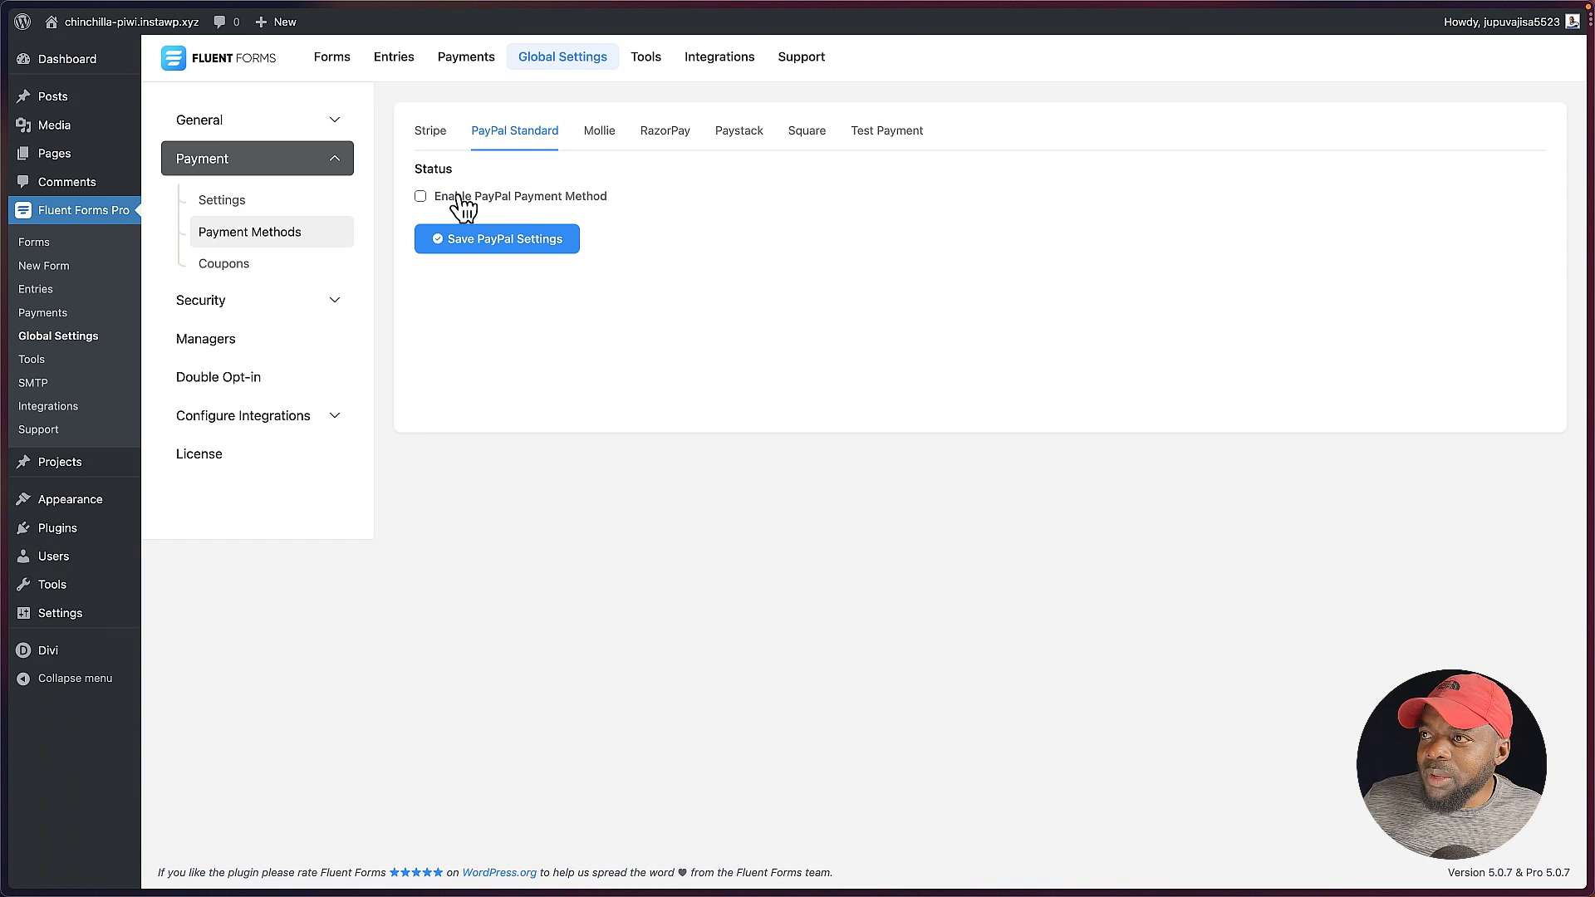
{"action": "left_click", "coordinate": [421, 198]}
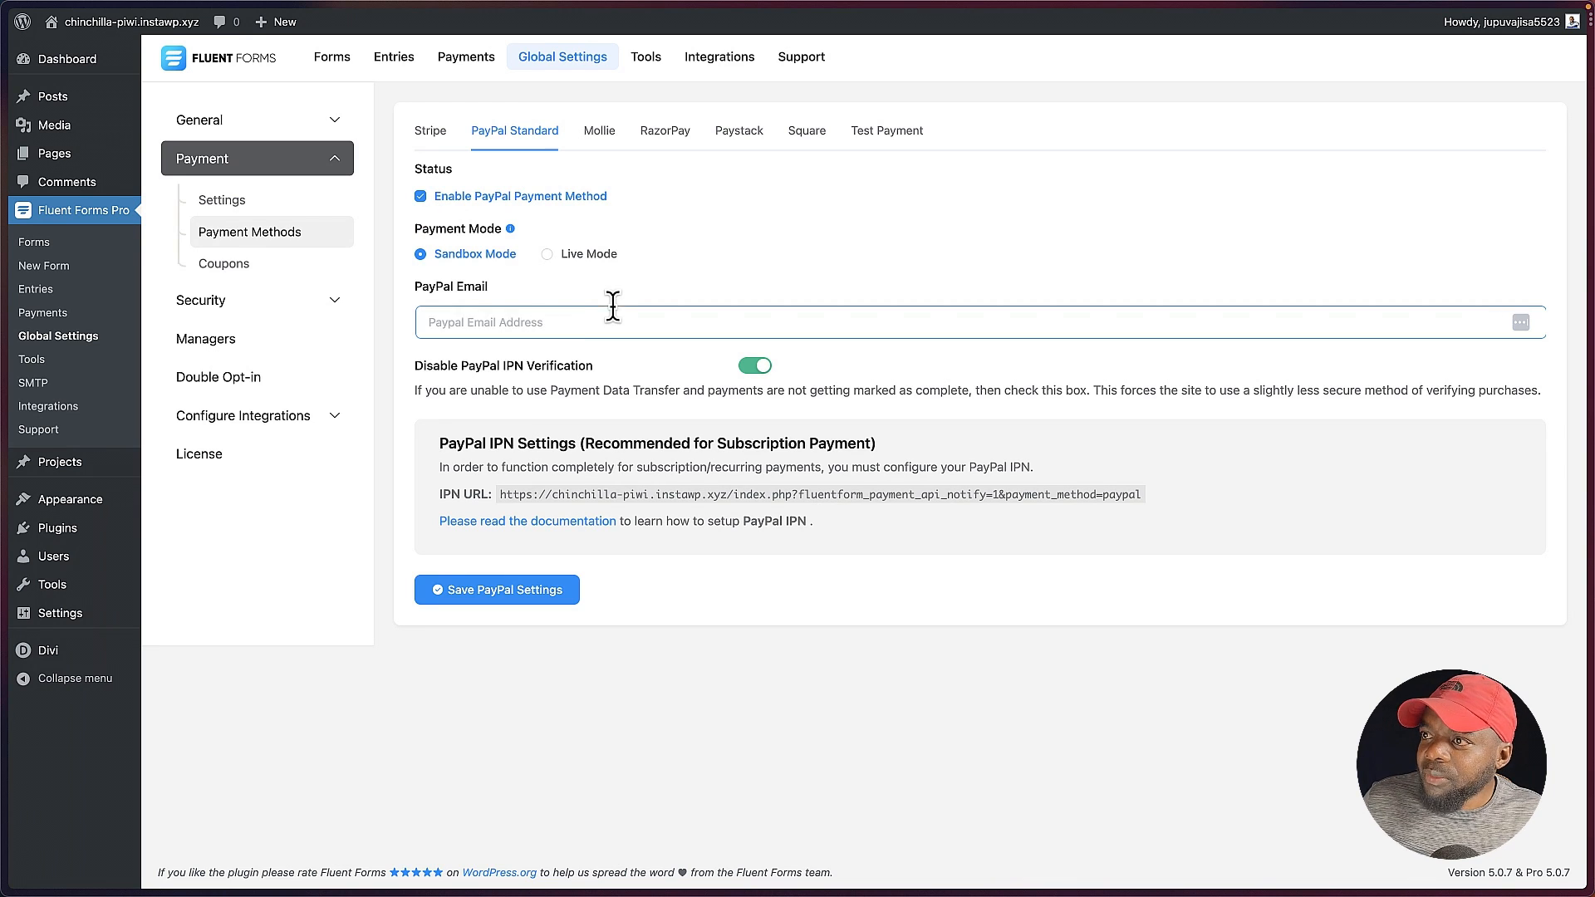
{"action": "left_click", "coordinate": [563, 322]}
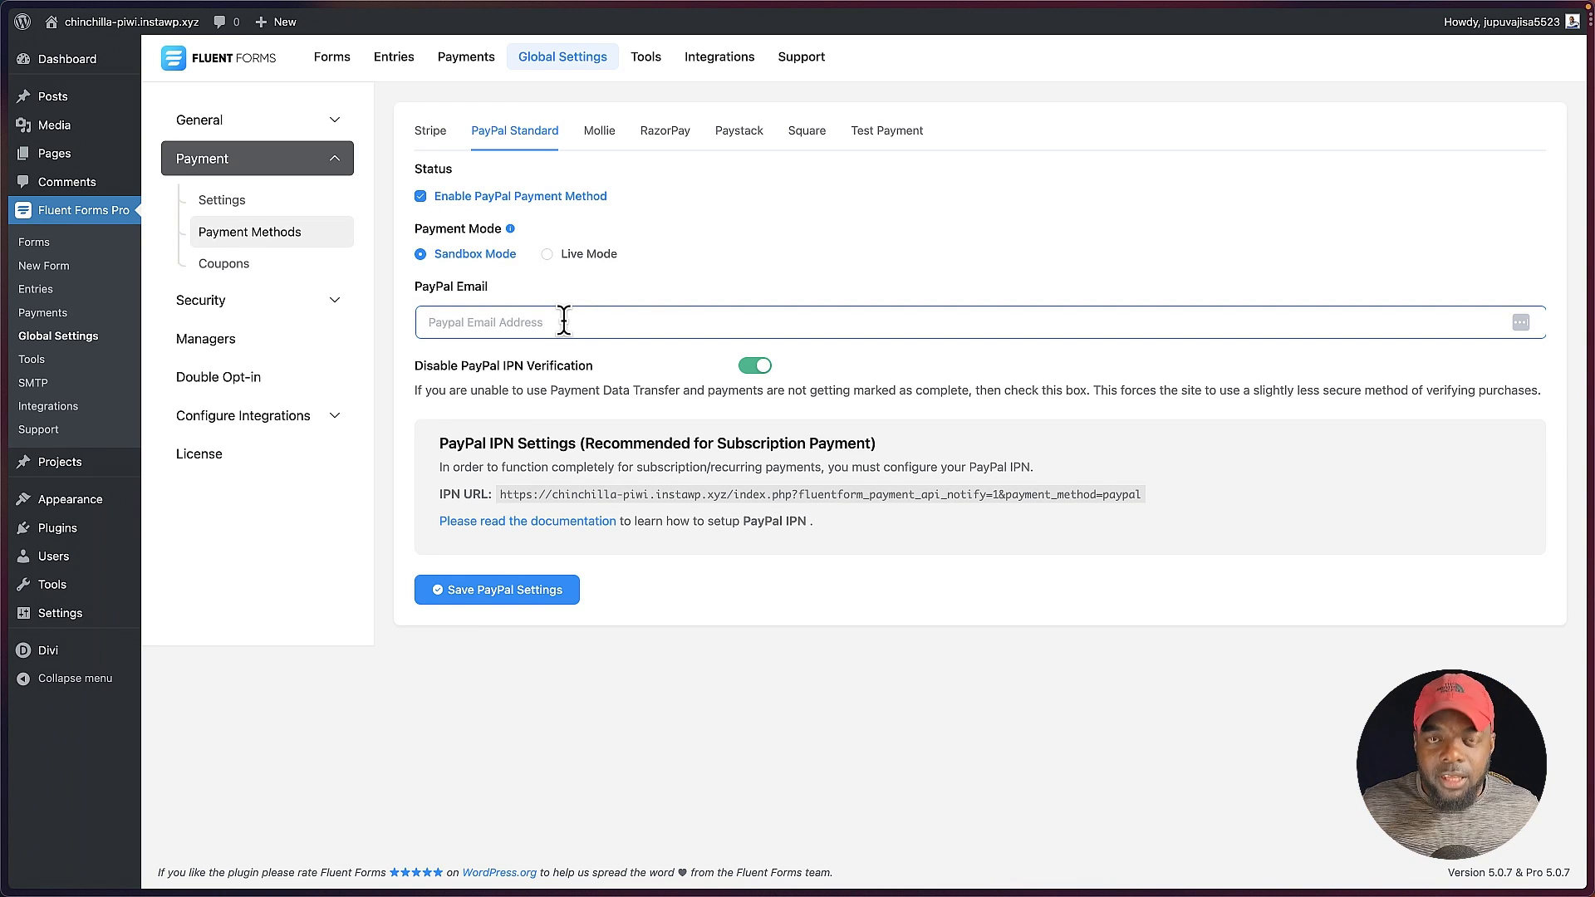
{"action": "key", "text": "super+v"}
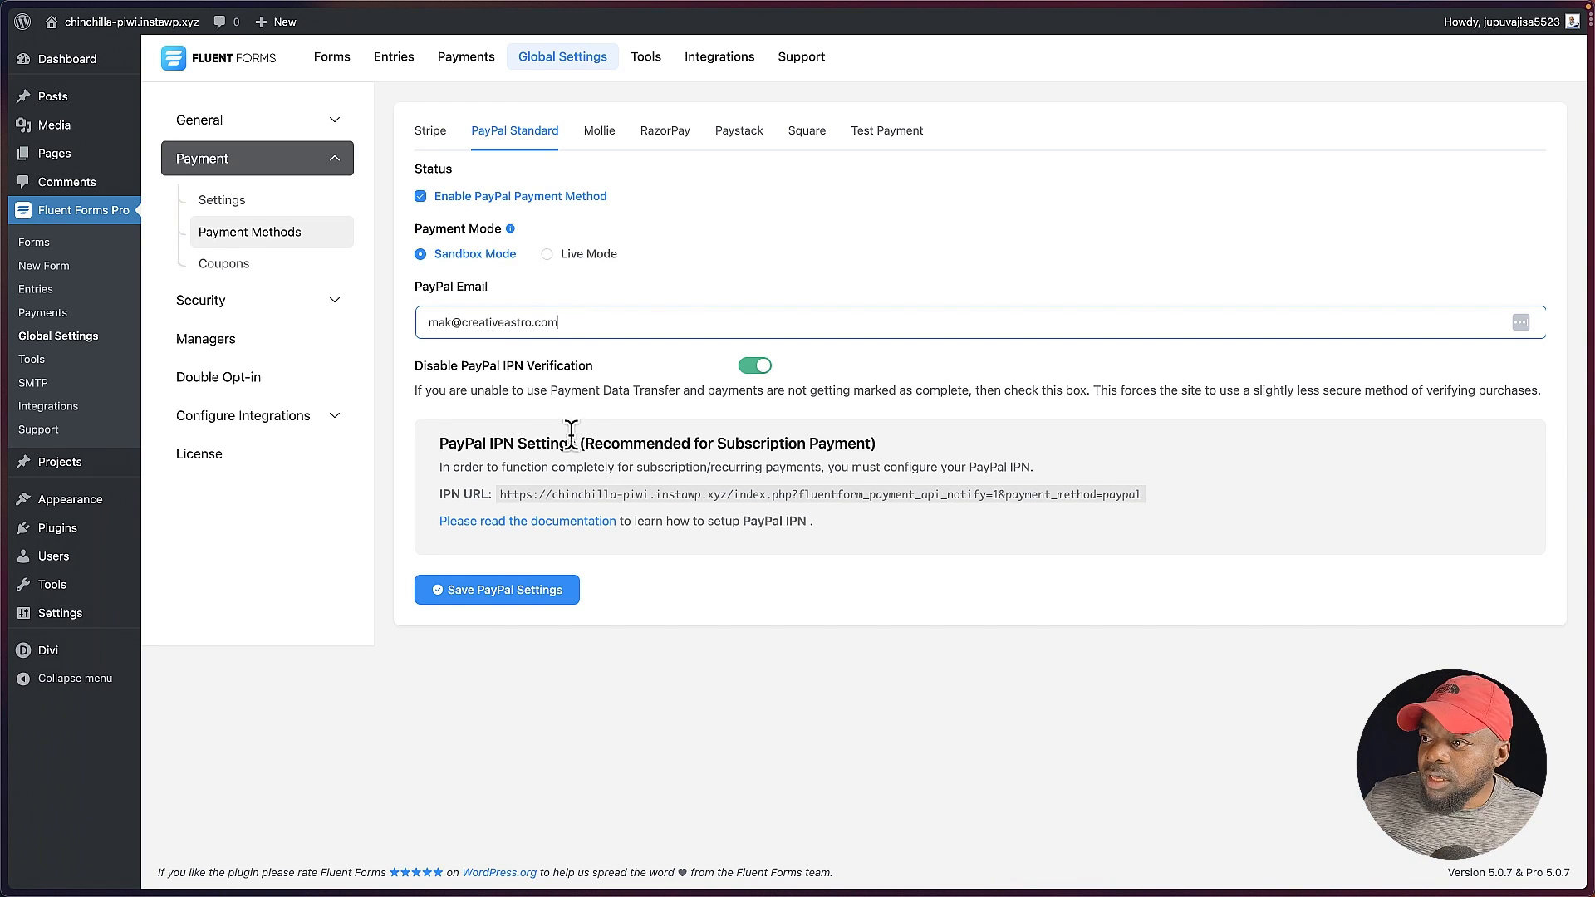
{"action": "left_click", "coordinate": [508, 598]}
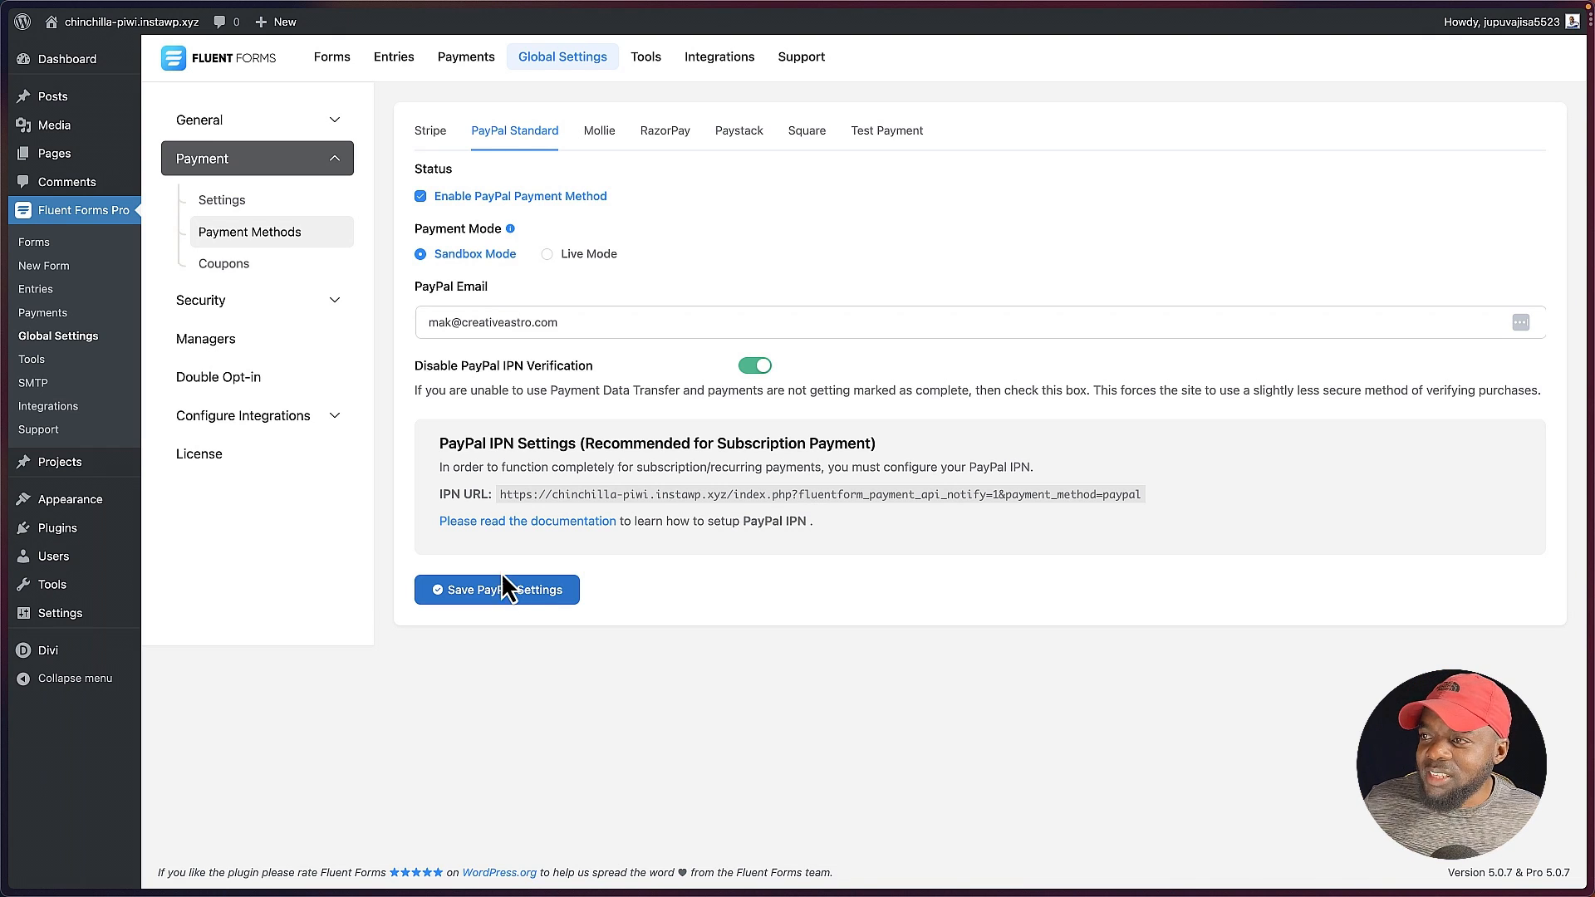
Step: Create a new blank form and add name fields, an email field and a payment item to it
{"action": "left_click", "coordinate": [70, 274]}
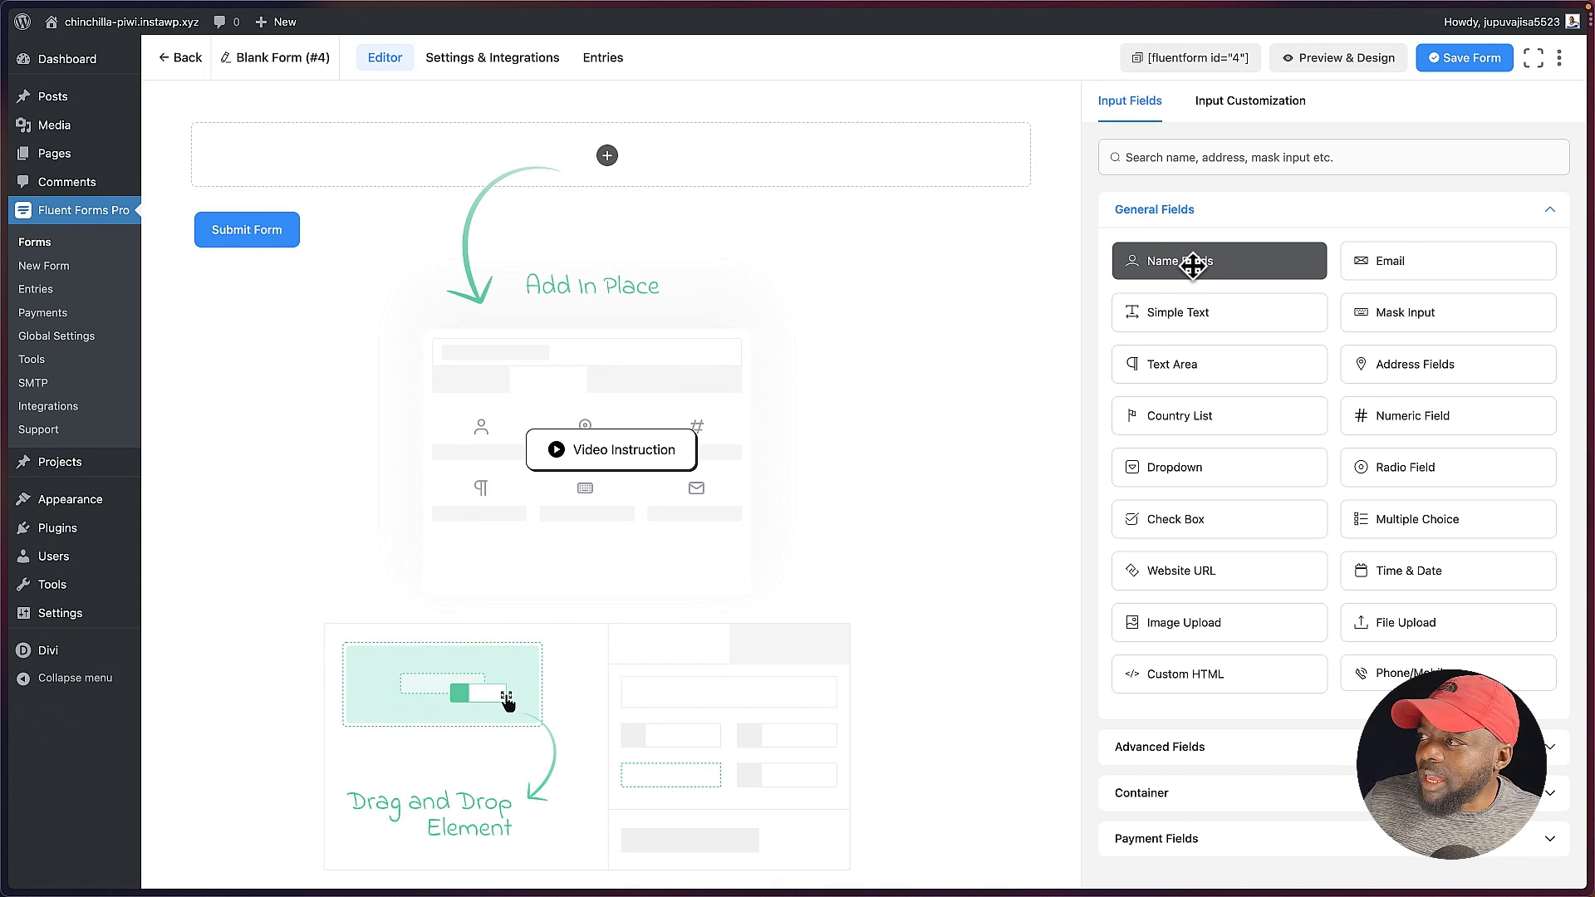
{"action": "left_click", "coordinate": [1193, 264]}
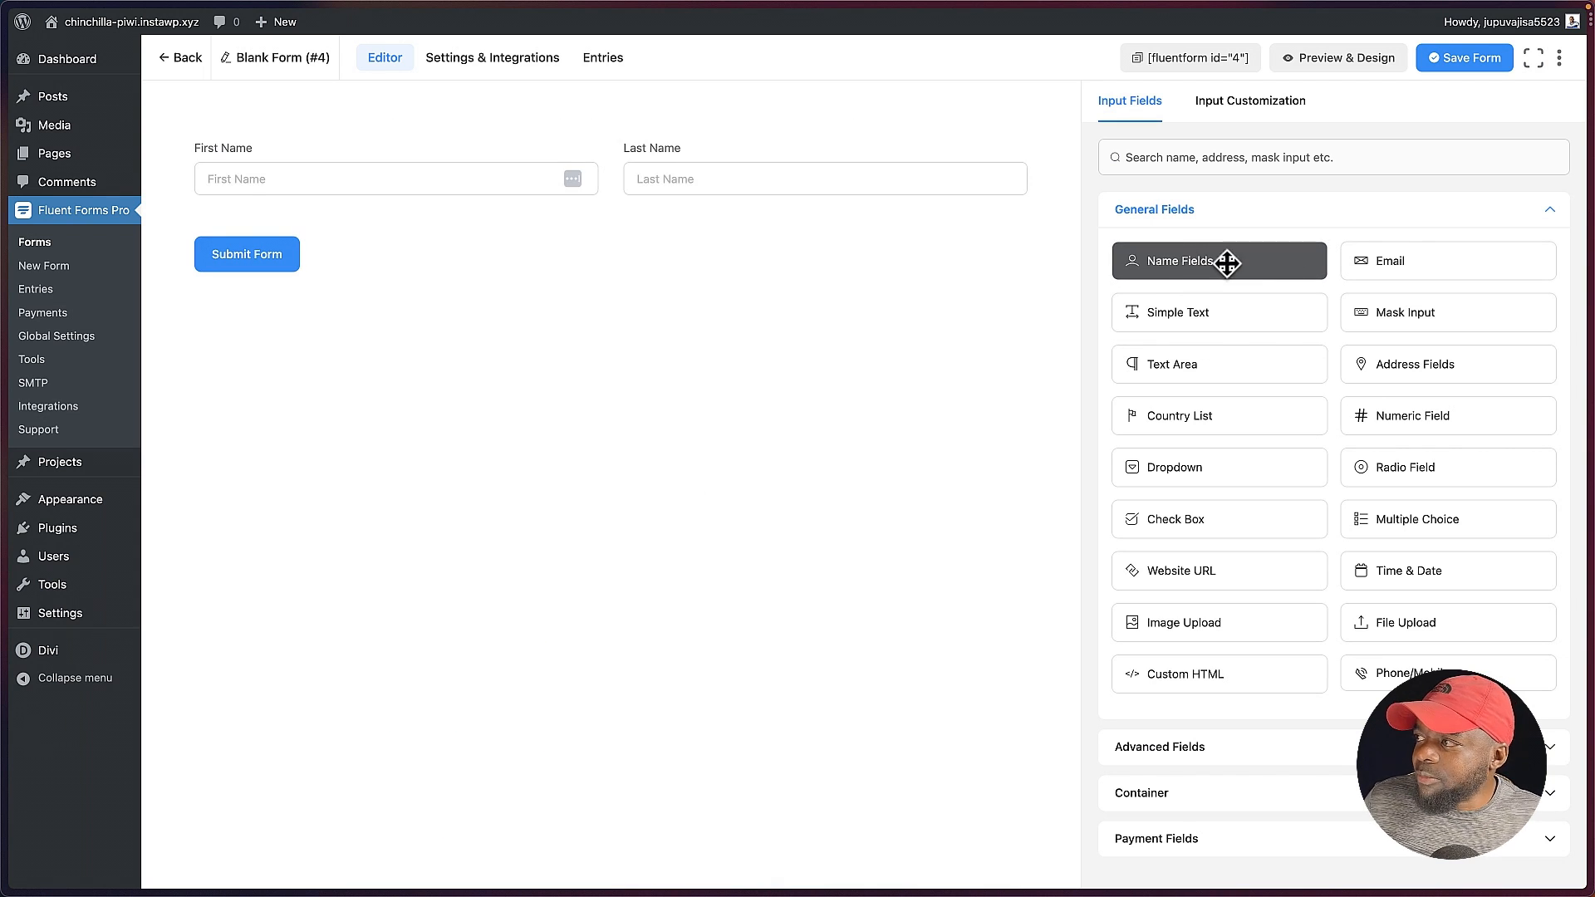
{"action": "left_click", "coordinate": [1406, 263]}
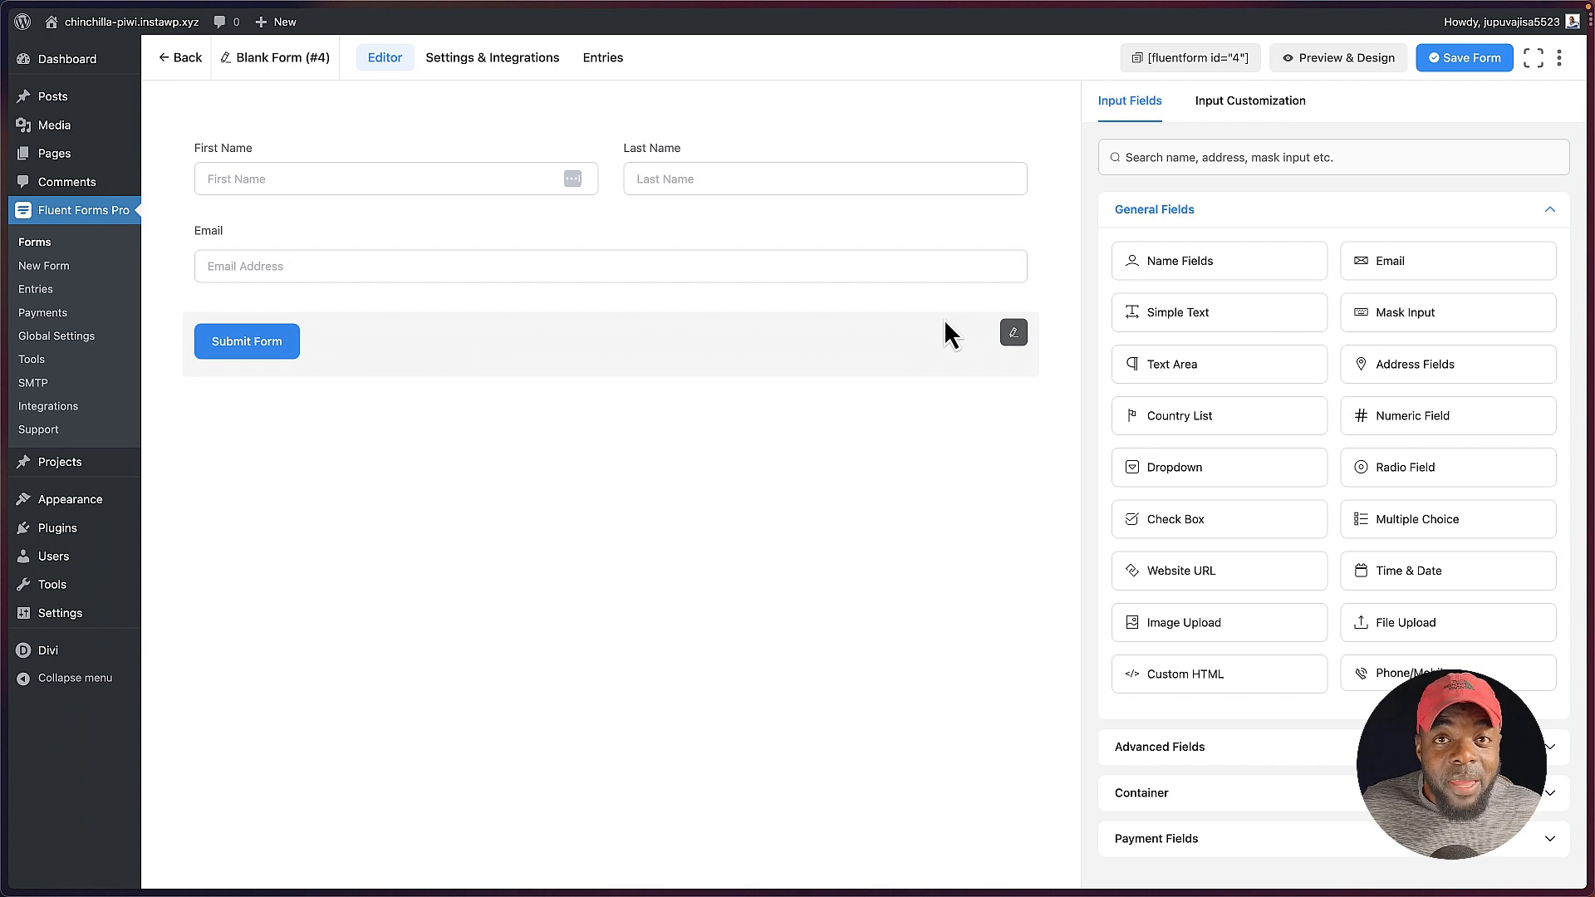
{"action": "scroll", "coordinate": [1345, 357], "scroll_direction": "down", "scroll_amount": 3}
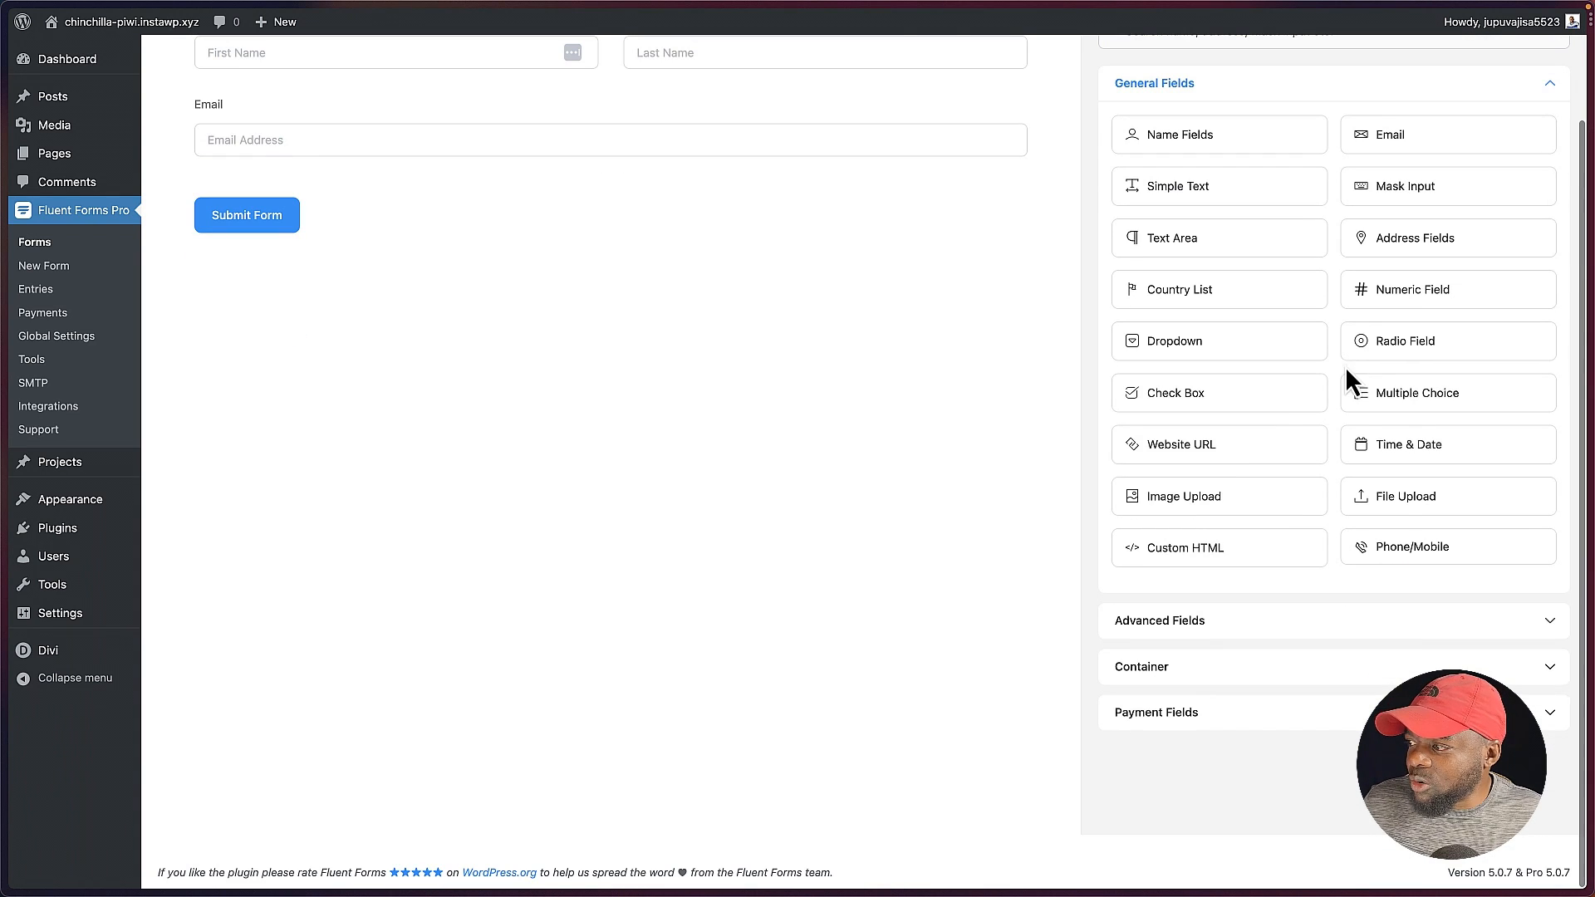
{"action": "left_click", "coordinate": [1147, 720]}
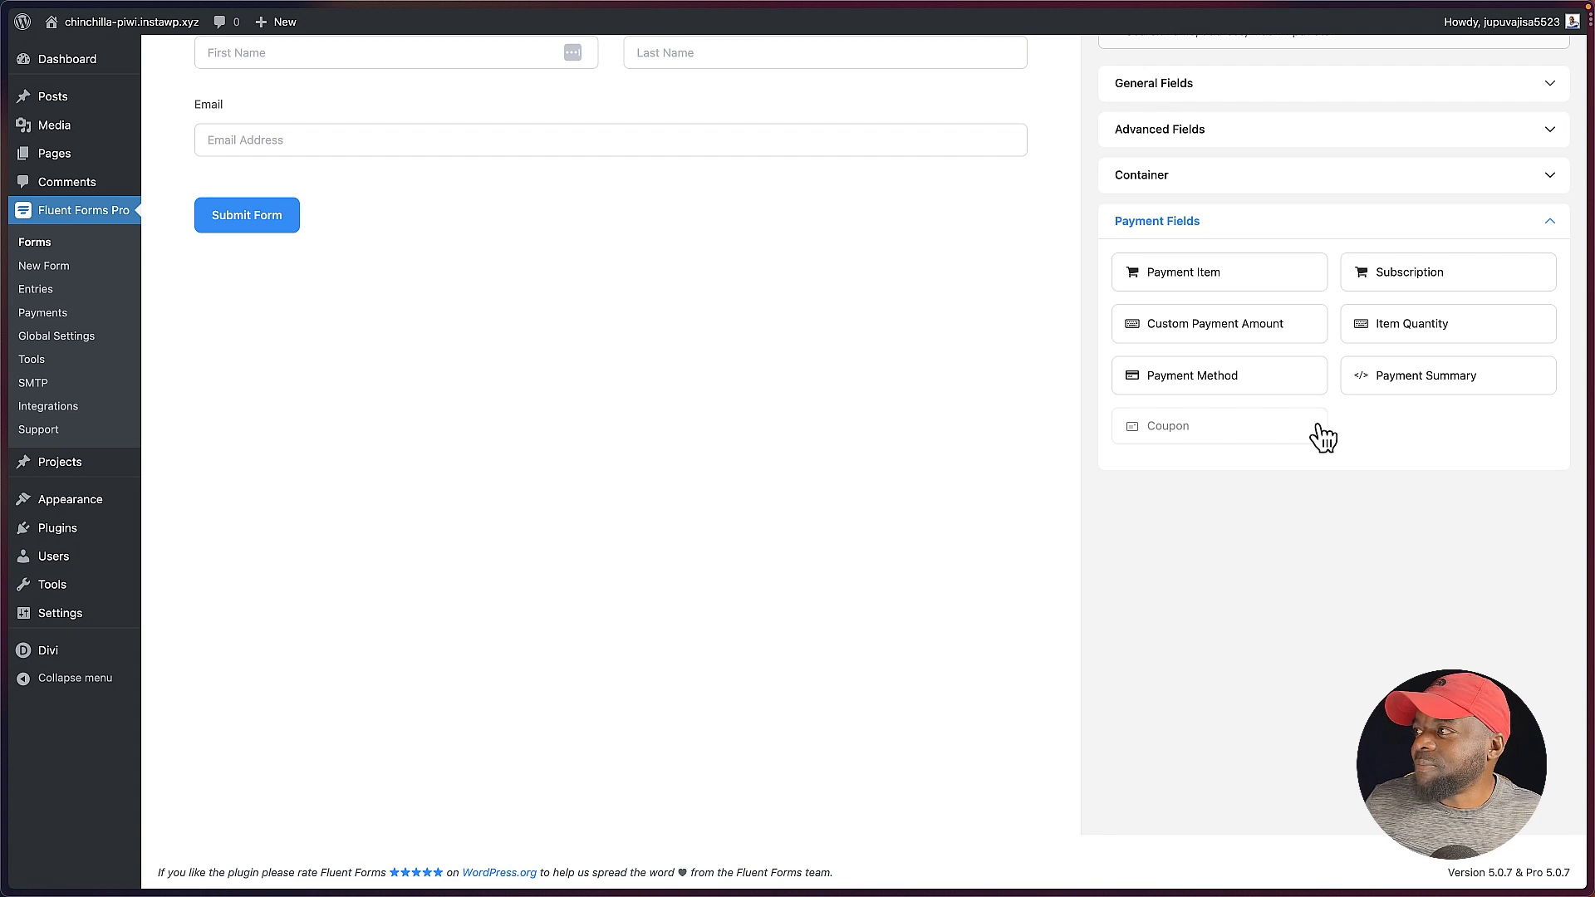
{"action": "left_click", "coordinate": [1254, 279]}
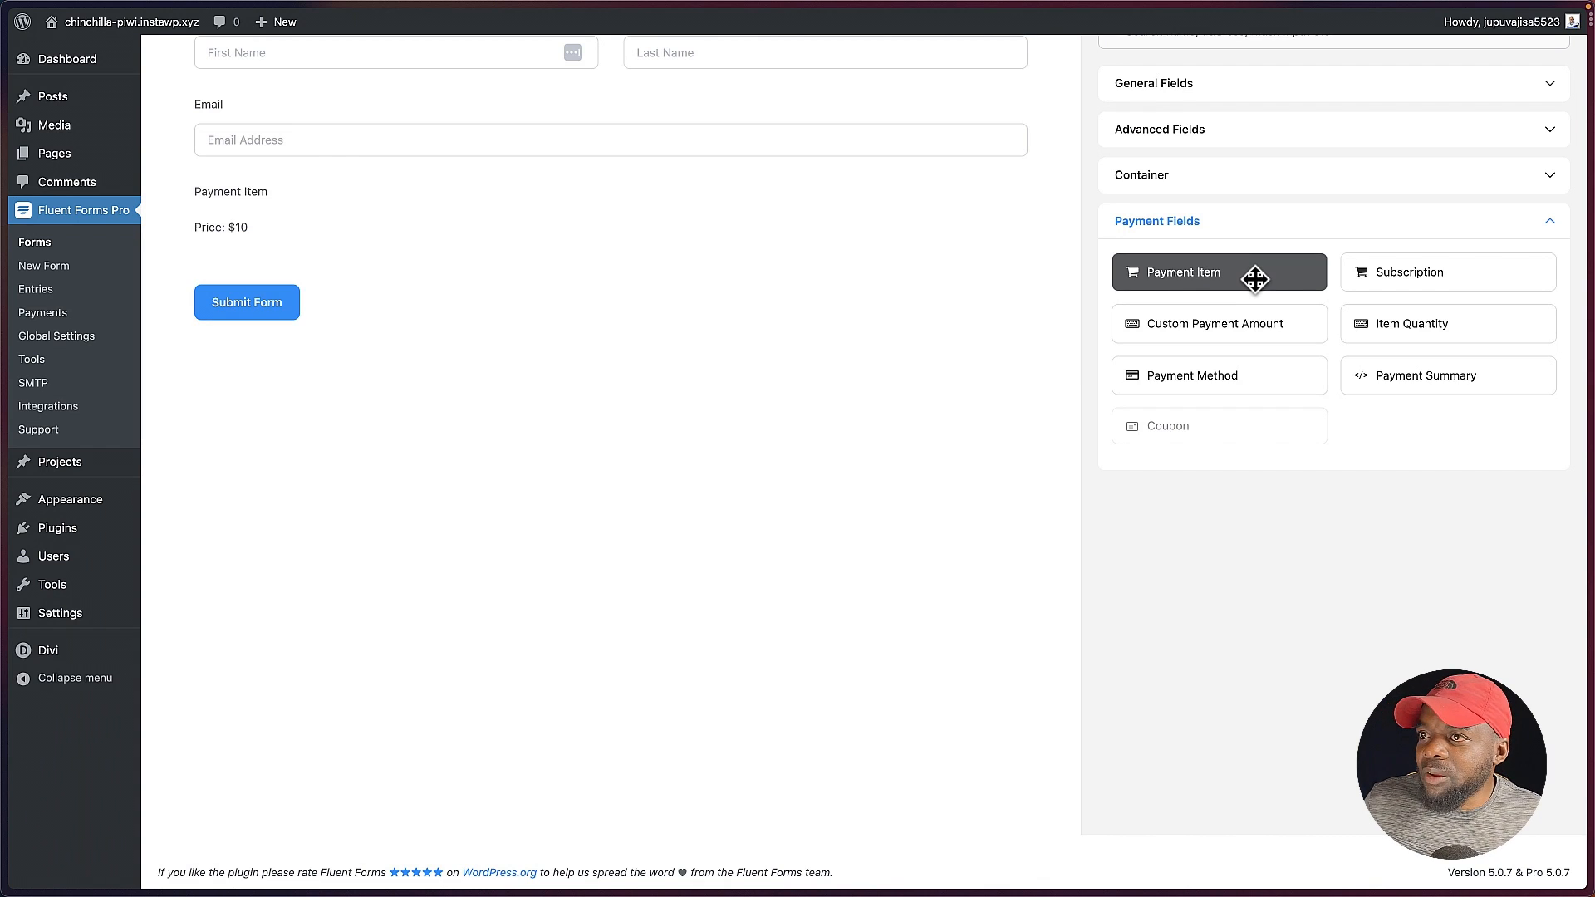
Step: Label the payment item Divi Template and set its payment amount to 97
{"action": "scroll", "coordinate": [332, 341], "scroll_direction": "up", "scroll_amount": 1}
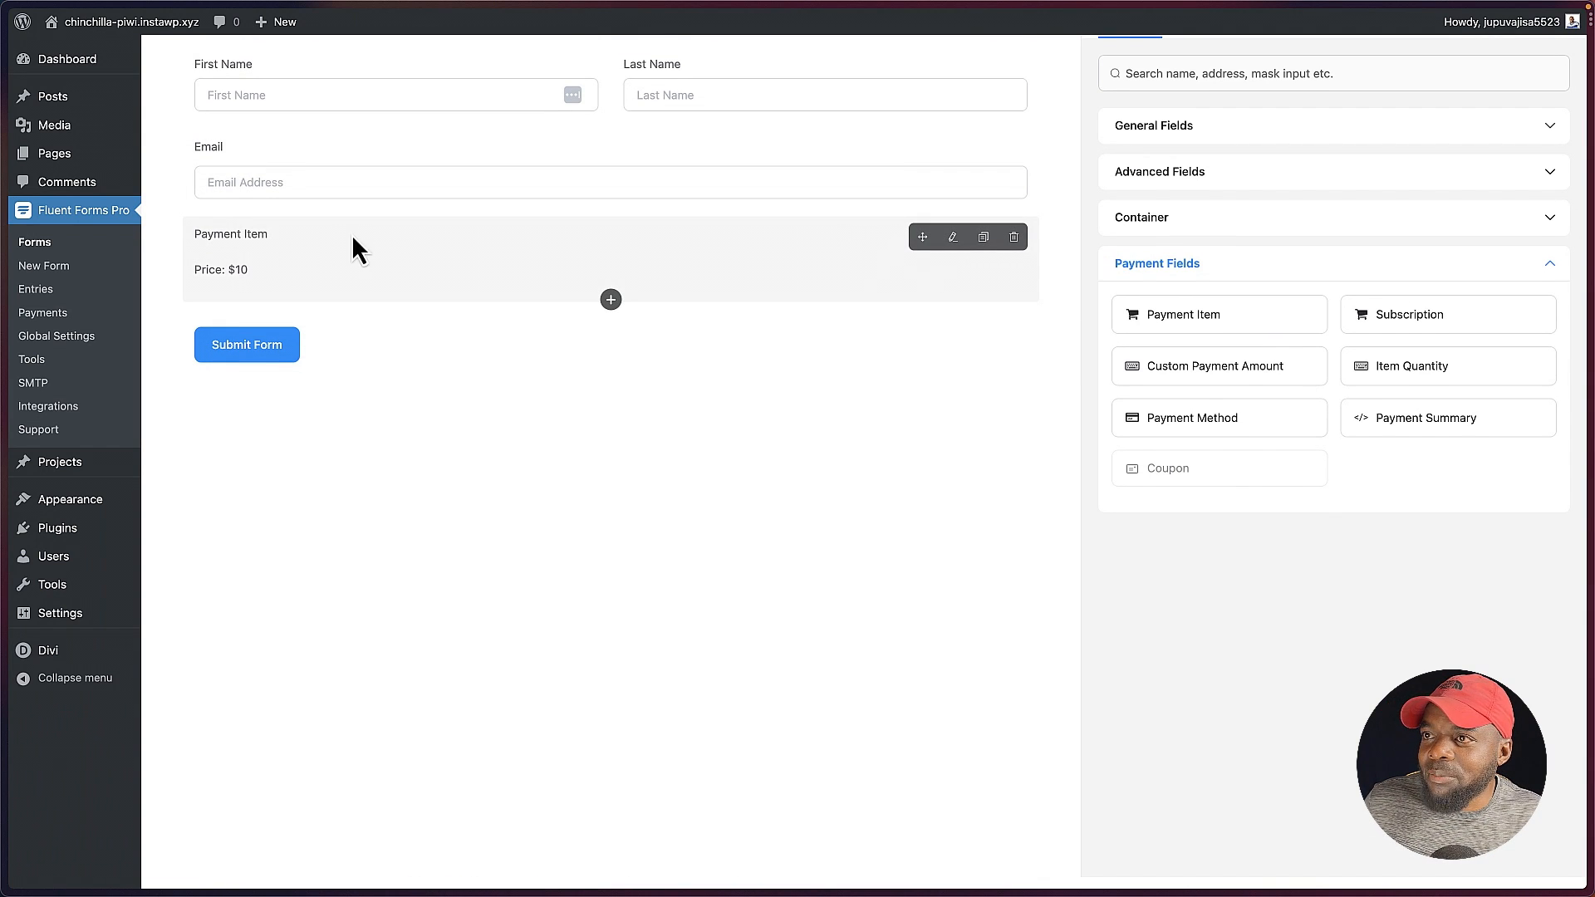
{"action": "left_click", "coordinate": [951, 239]}
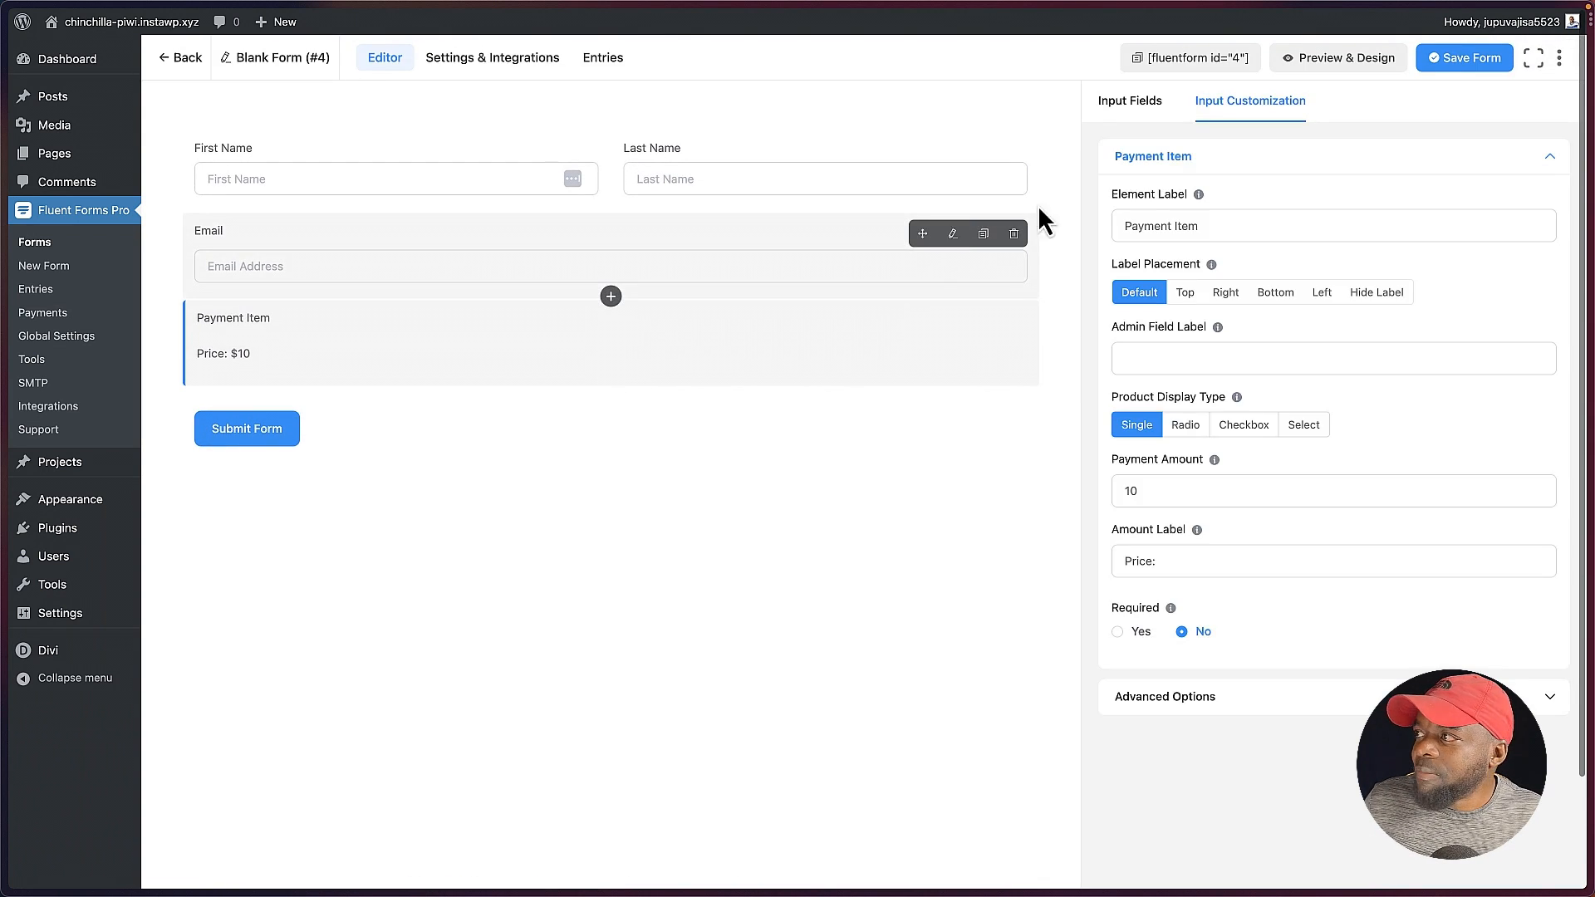
{"action": "triple_click", "coordinate": [1227, 225]}
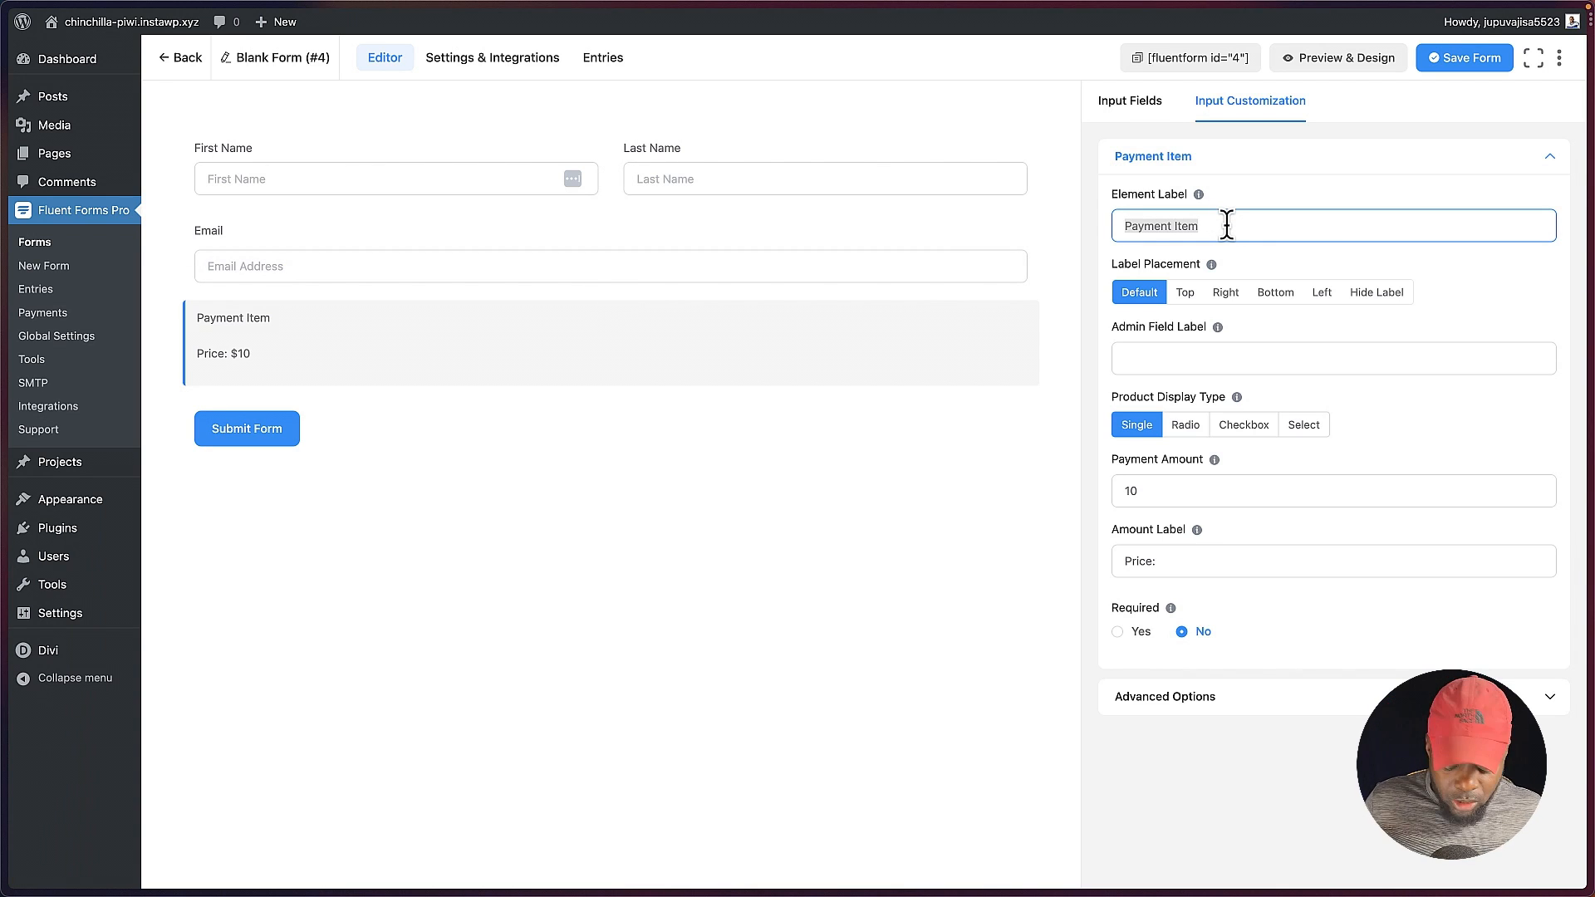
{"action": "type", "text": "Div"}
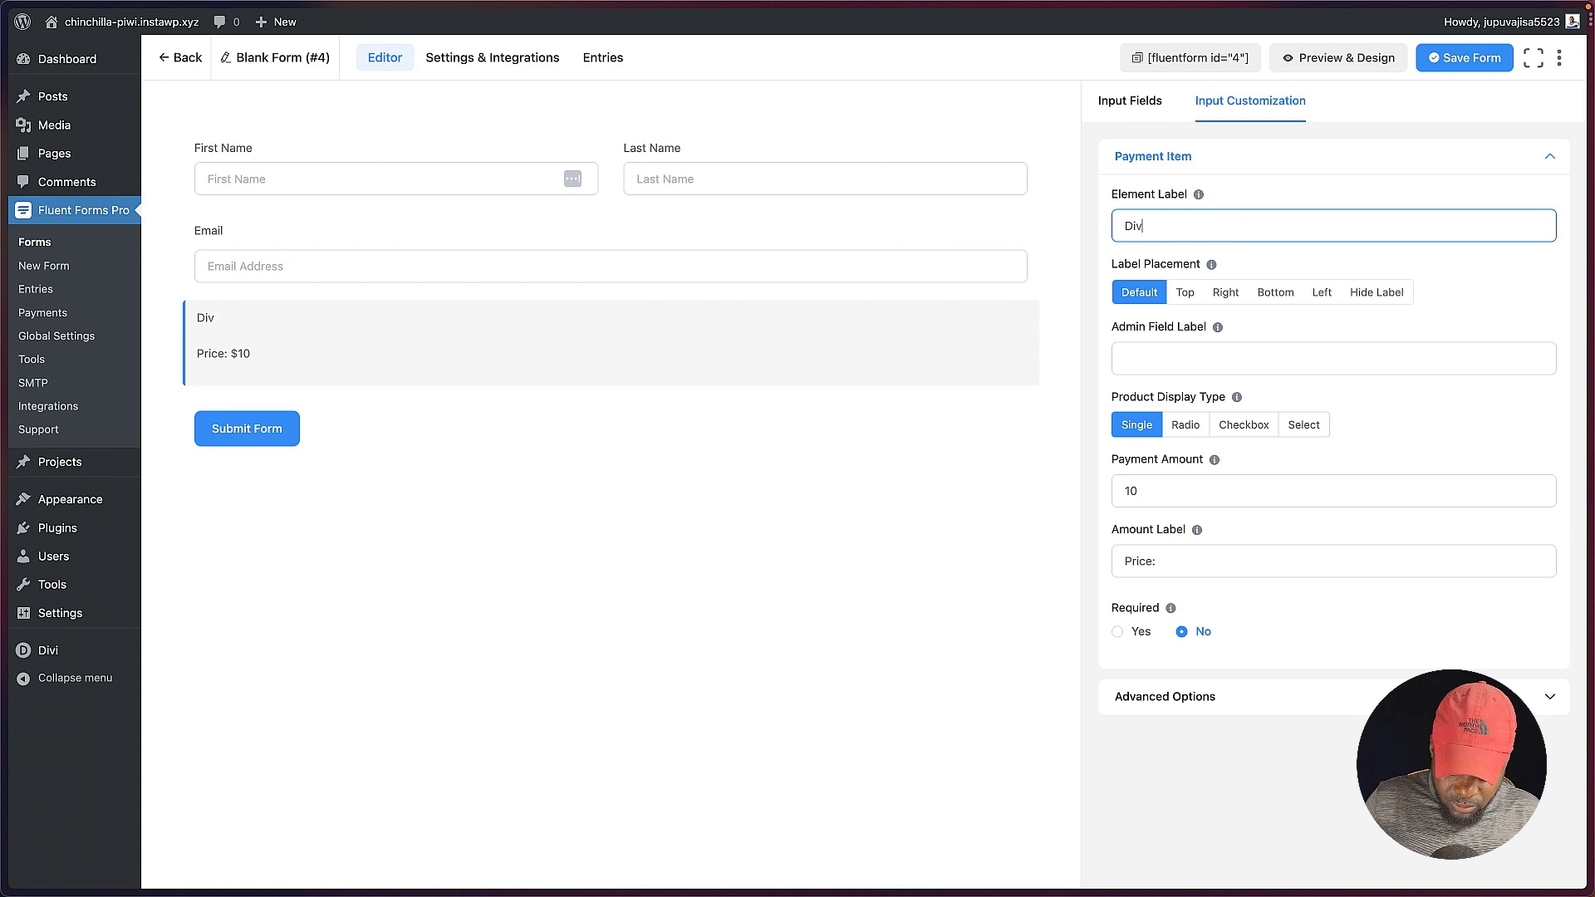
{"action": "type", "text": "i Template"}
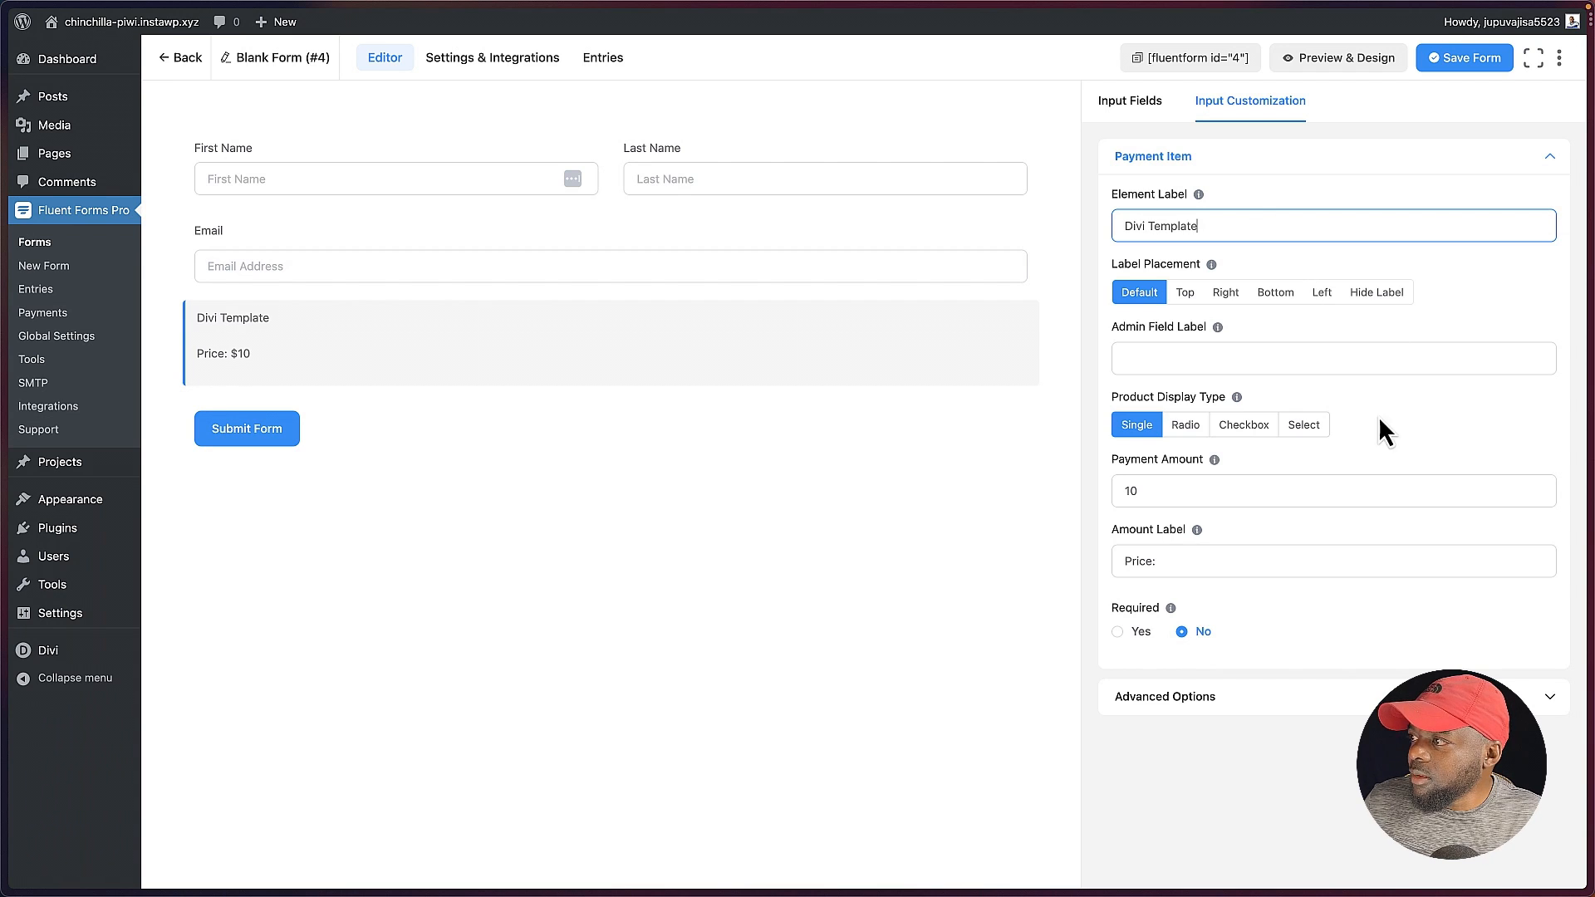
{"action": "left_click", "coordinate": [1283, 562]}
{"action": "left_click", "coordinate": [1110, 490]}
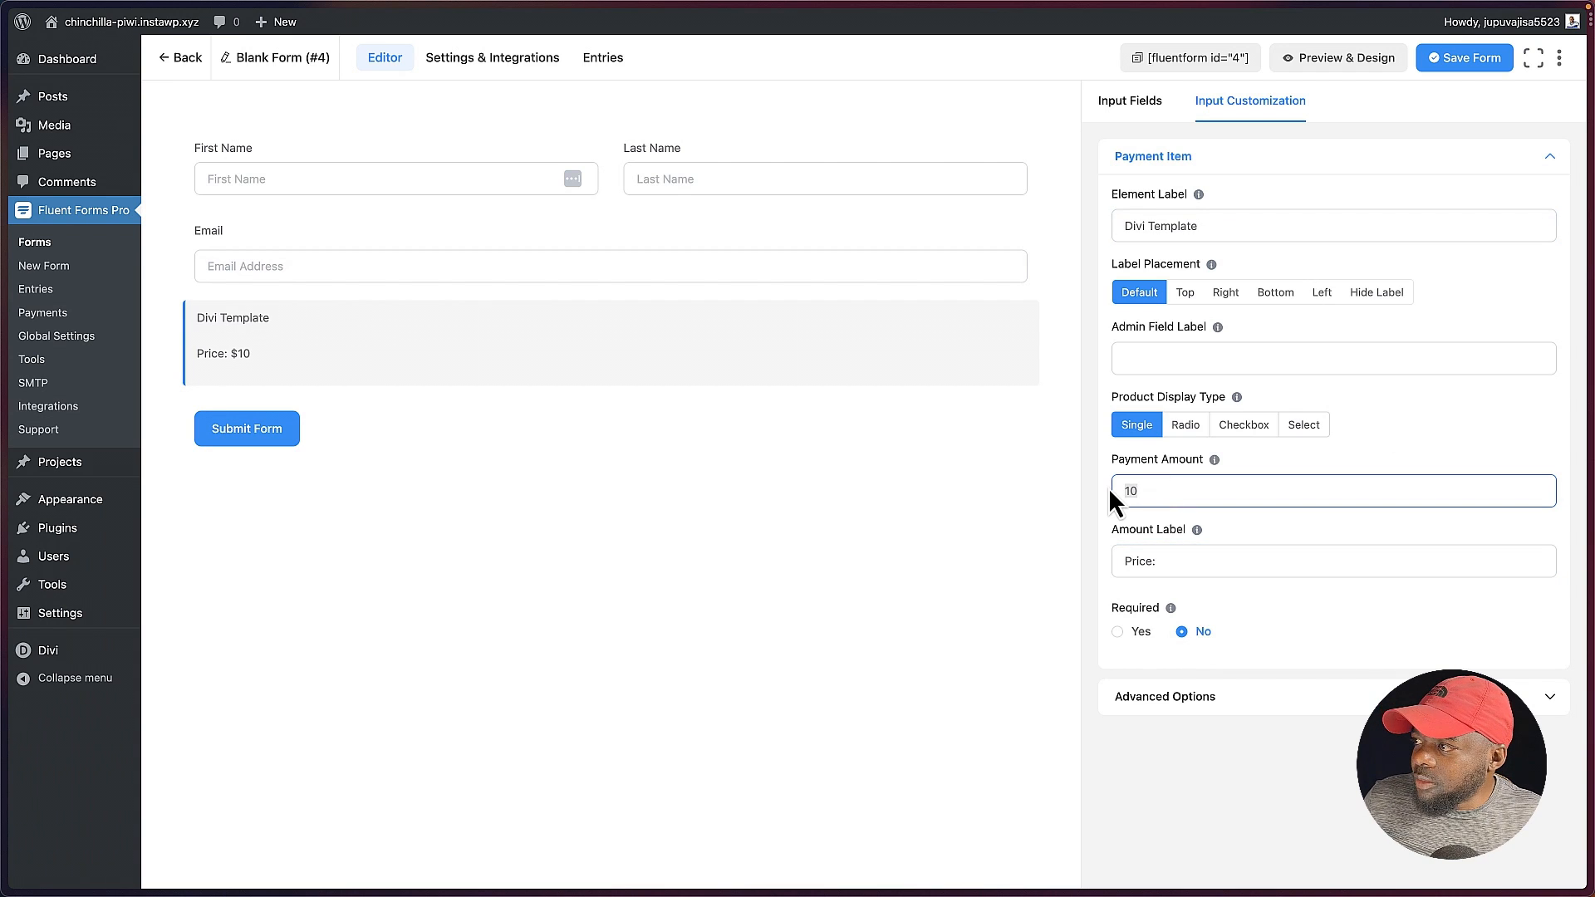
{"action": "type", "text": "97"}
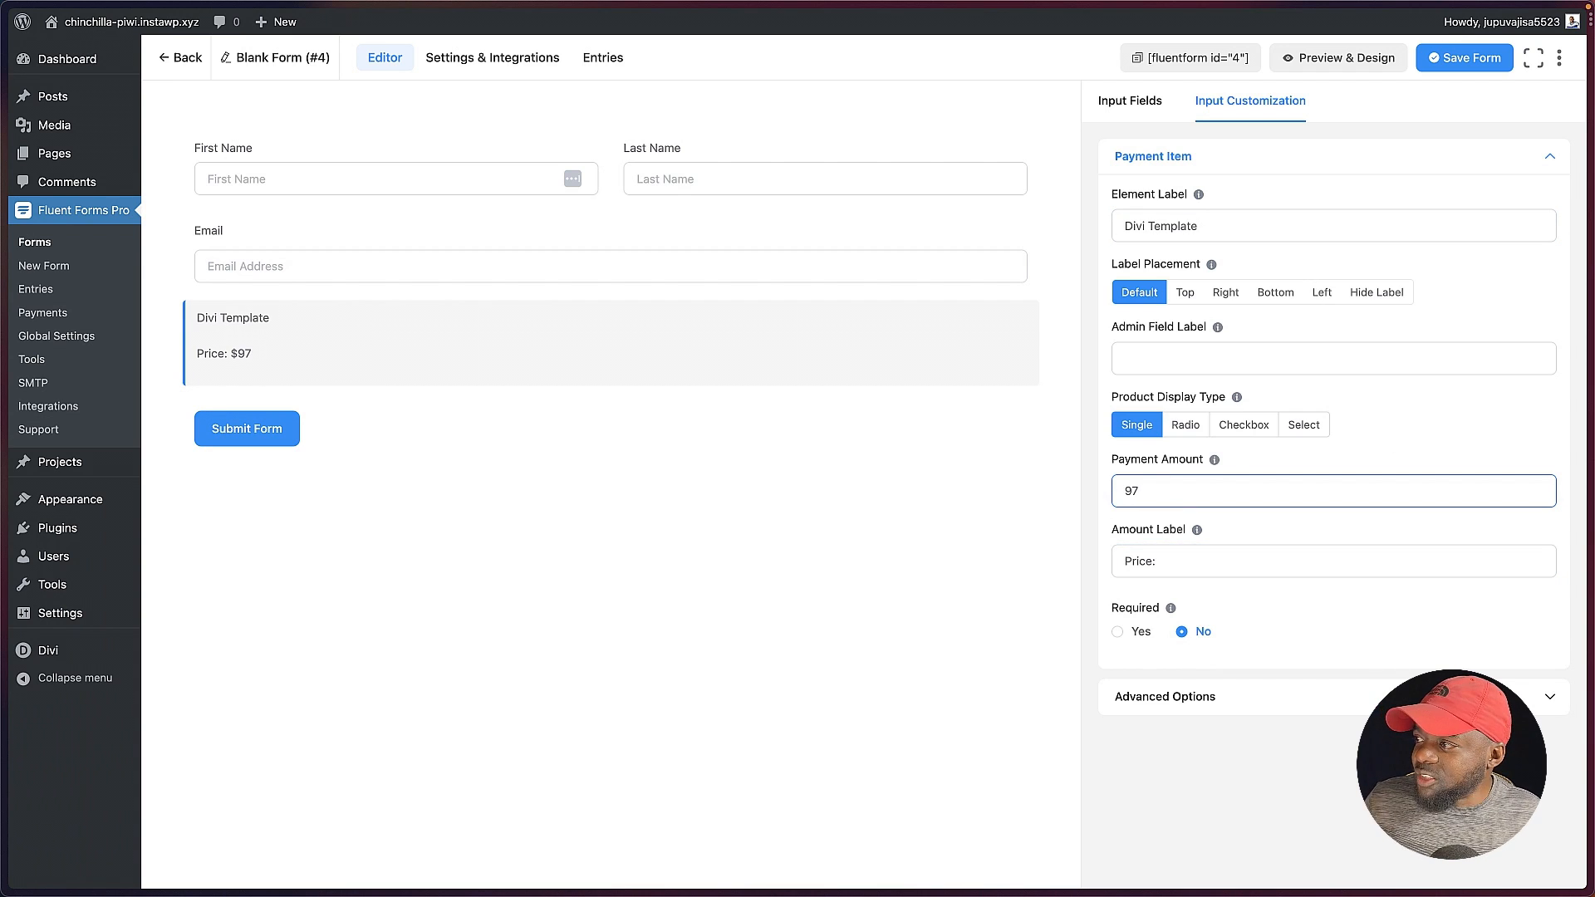
Step: Add a Payment Method field below the payment item and save the form
{"action": "left_click", "coordinate": [1141, 106]}
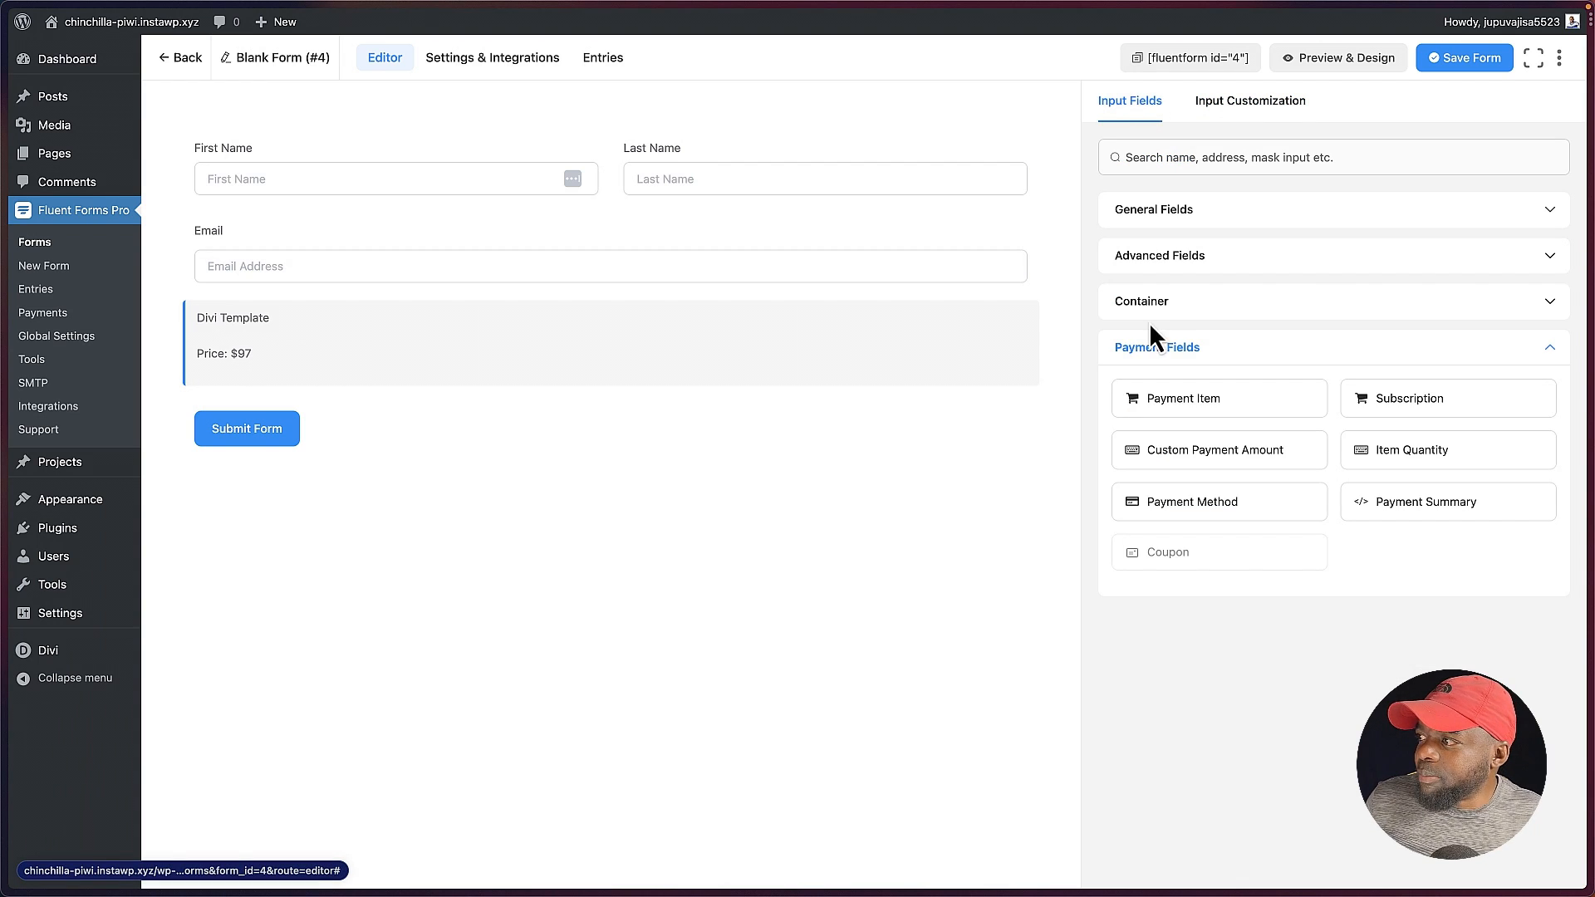
{"action": "left_click", "coordinate": [1210, 504]}
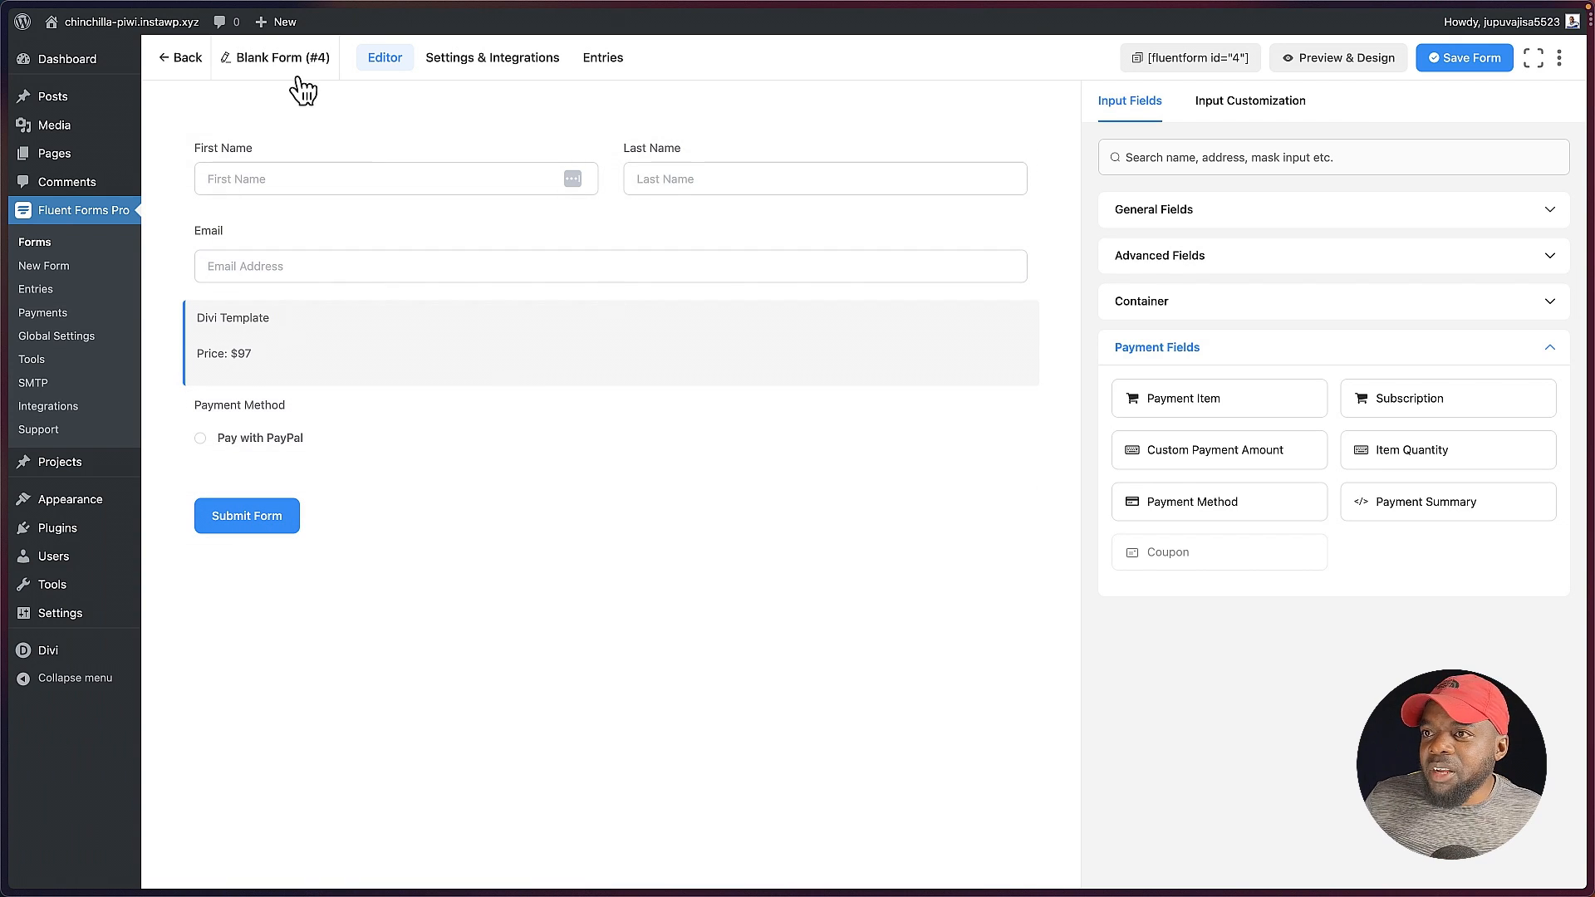
{"action": "left_click", "coordinate": [1489, 65]}
Step: Open the form's preview and submit a test entry from it
{"action": "left_click", "coordinate": [1350, 61]}
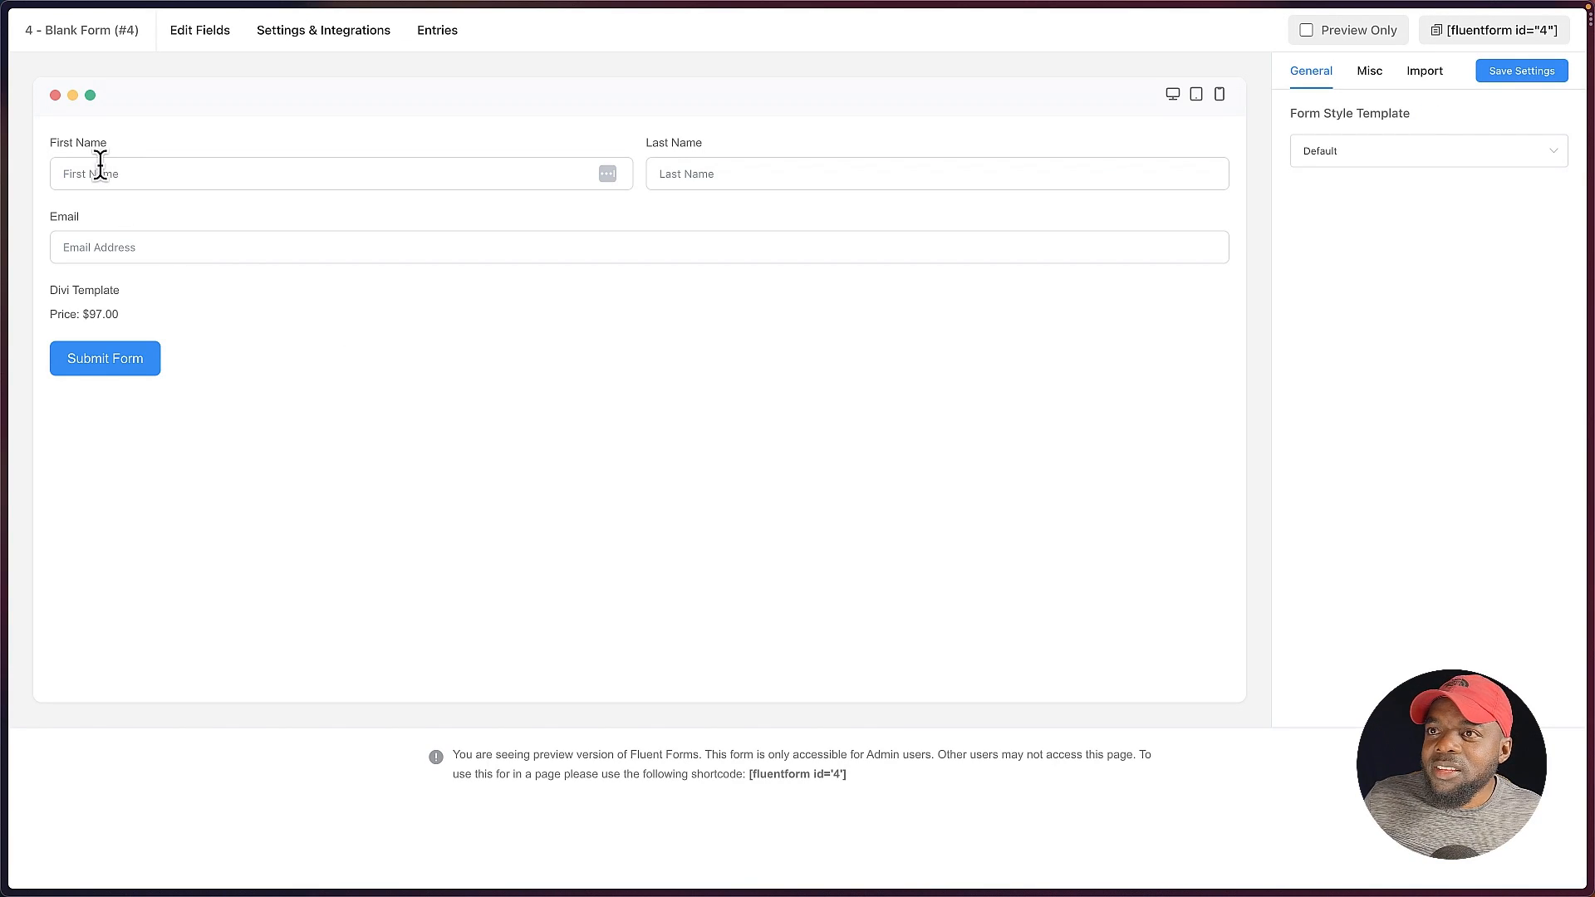
{"action": "left_click", "coordinate": [100, 171]}
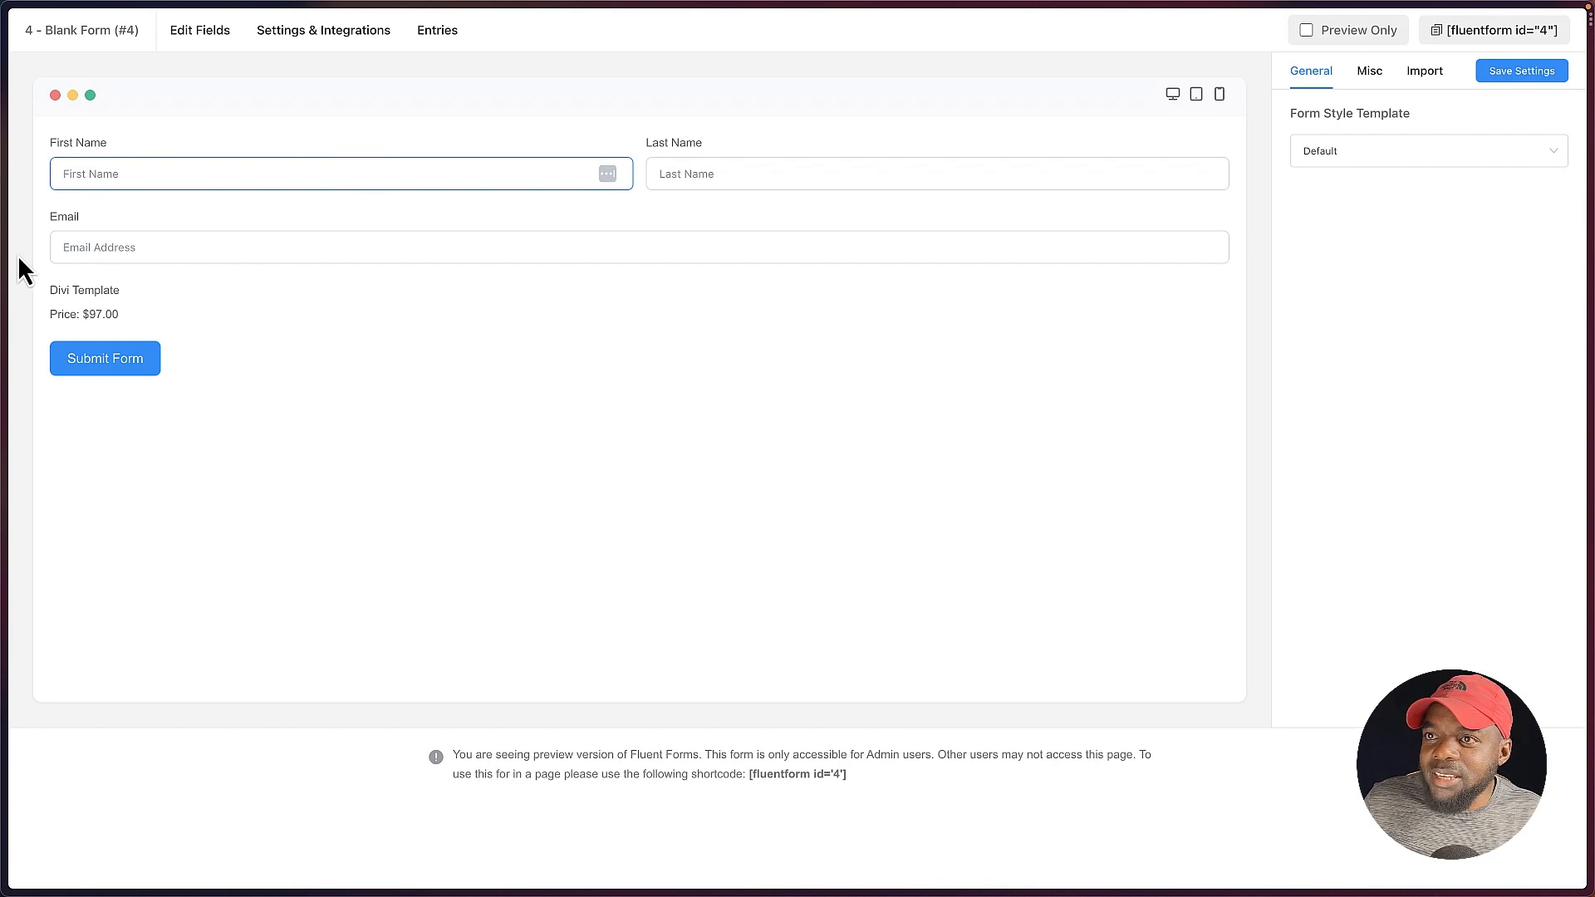
{"action": "left_click", "coordinate": [112, 238]}
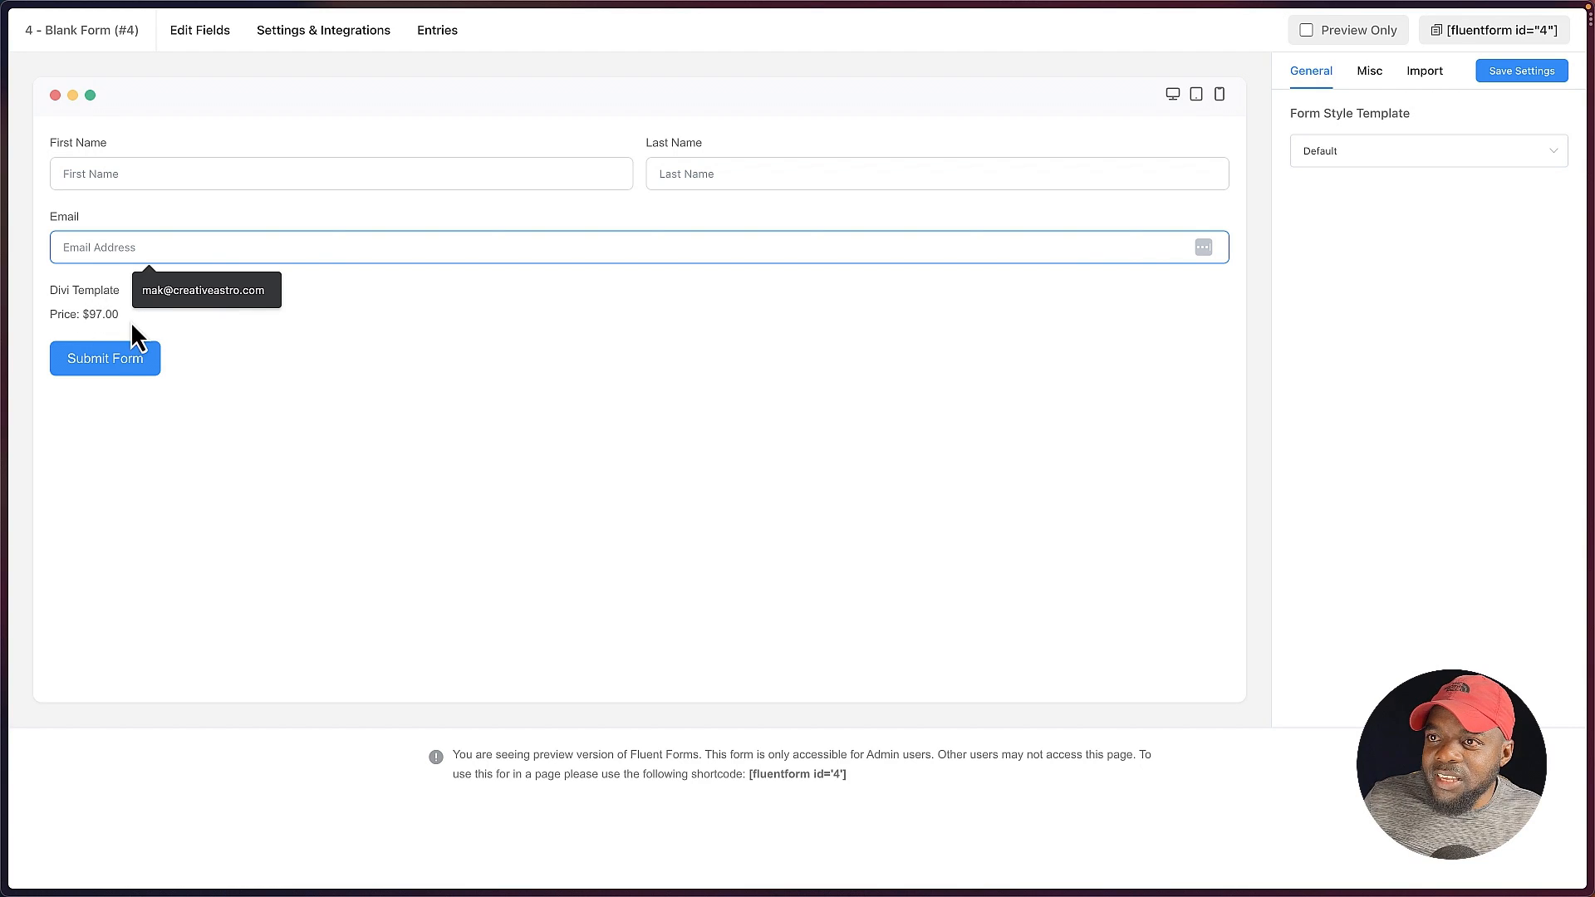
{"action": "left_click", "coordinate": [117, 361]}
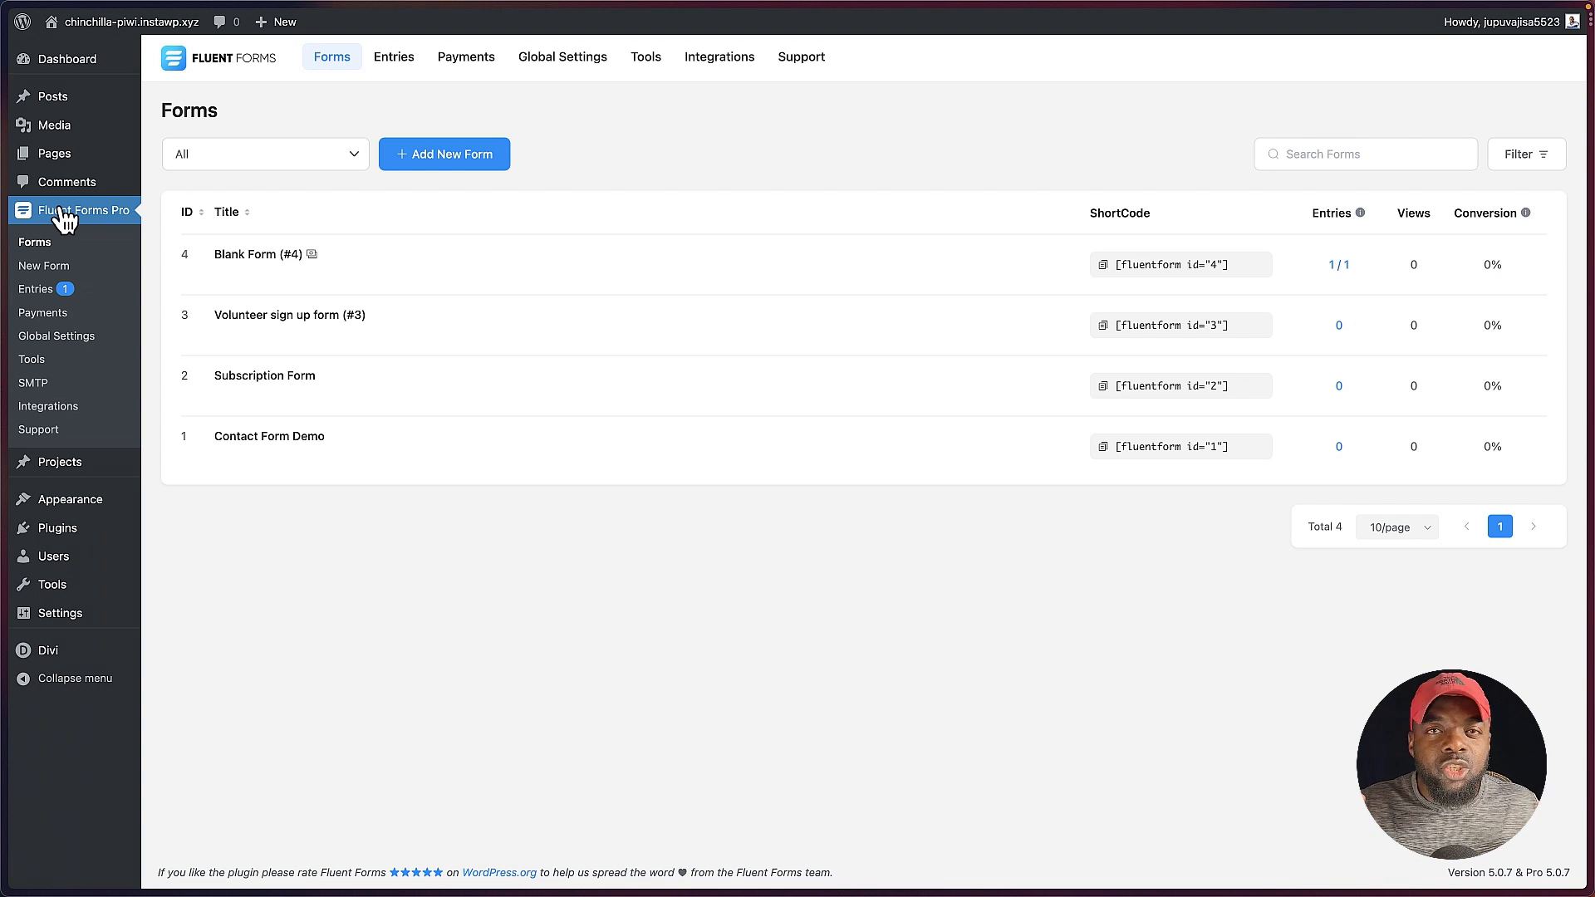
Step: Check the entries from all forms and filter them to the Subscription Form
{"action": "left_click", "coordinate": [36, 291]}
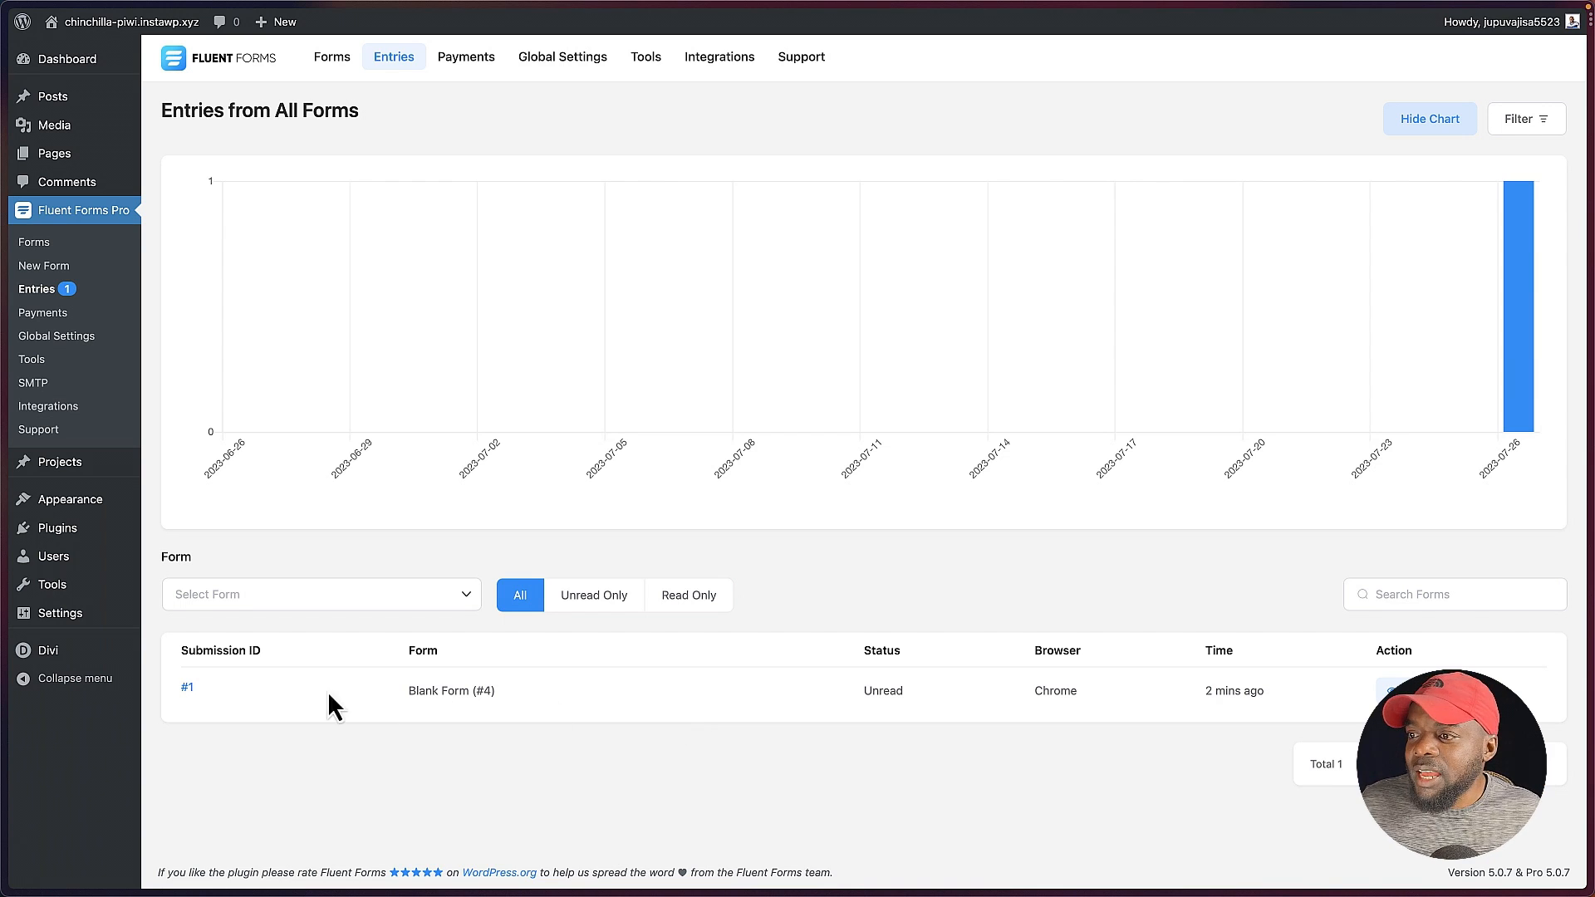
{"action": "left_click", "coordinate": [459, 601]}
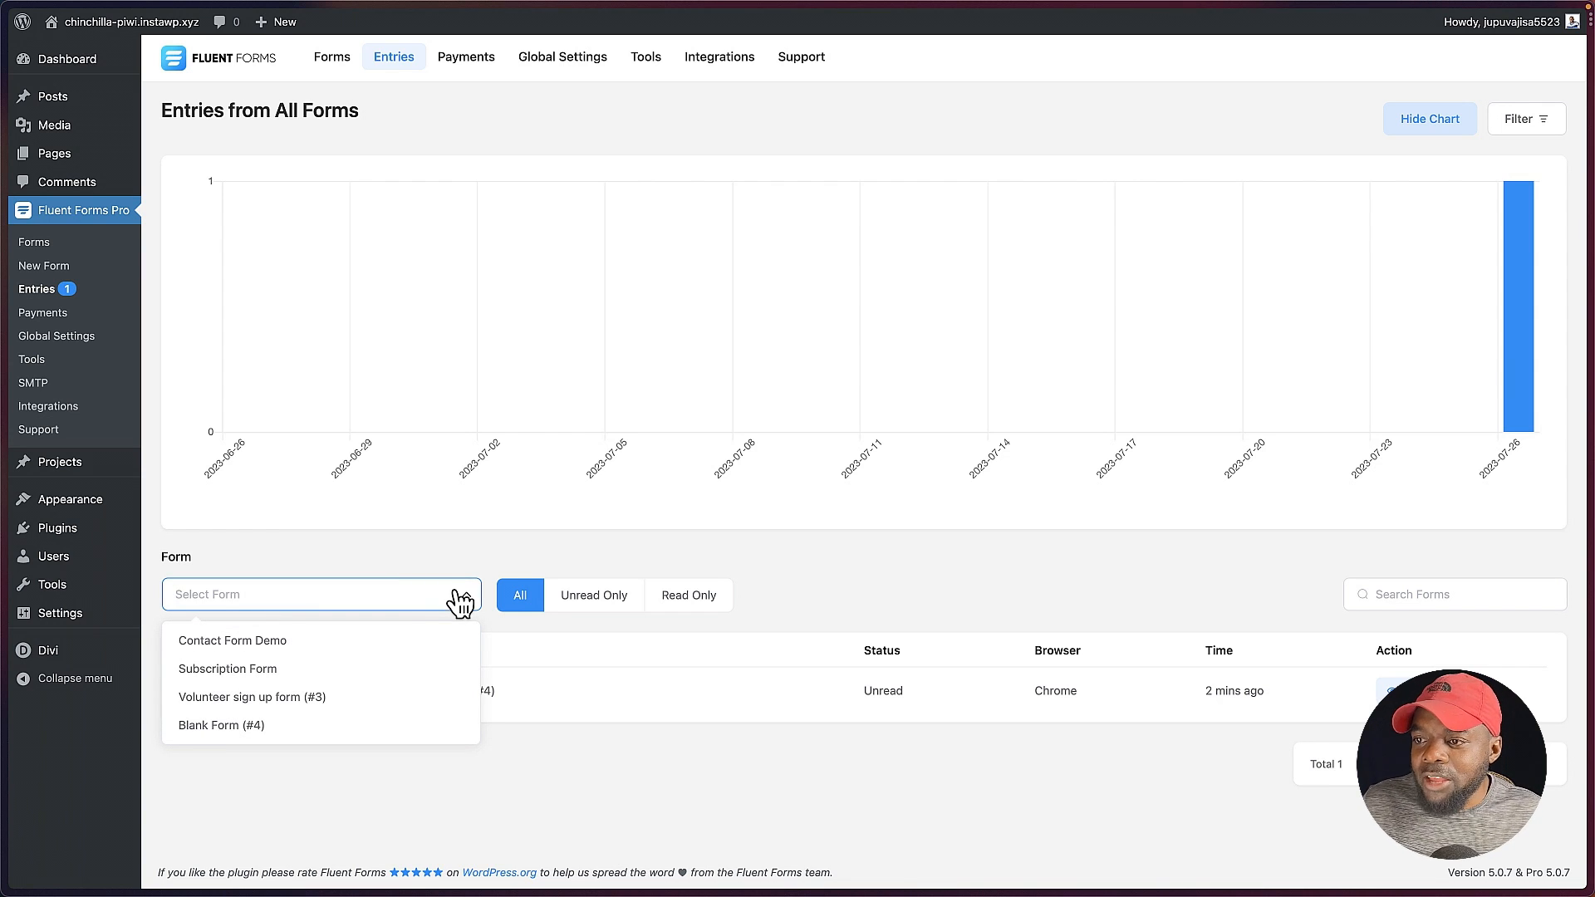
{"action": "left_click", "coordinate": [316, 669]}
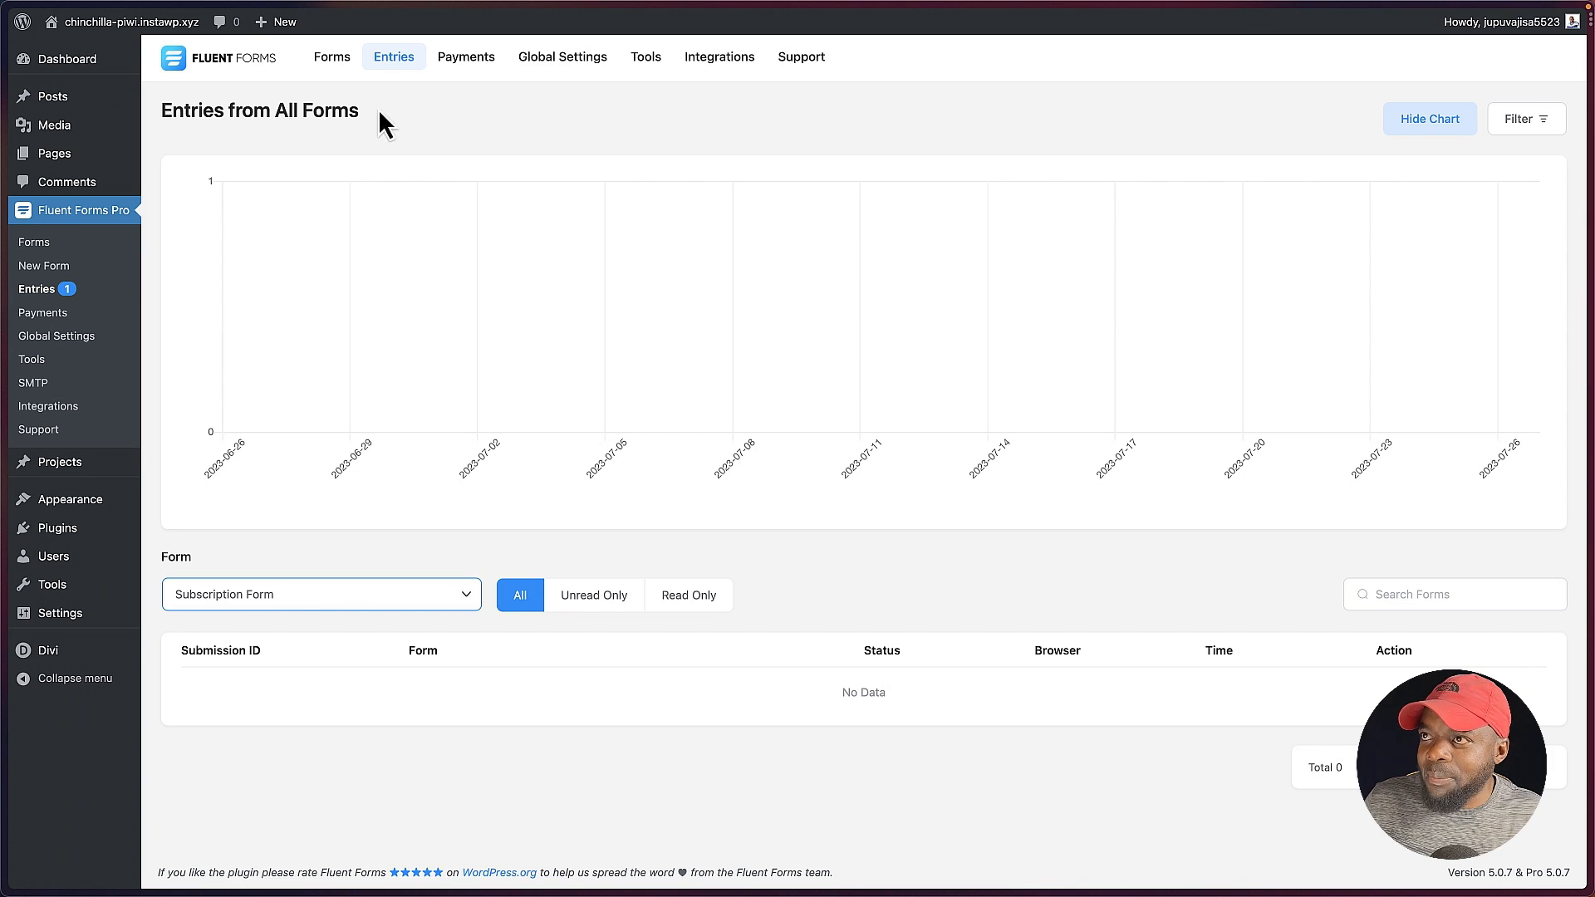
Step: Review the payment transactions with their form, status and payment method filter options, and return to the list of forms
{"action": "left_click", "coordinate": [464, 66]}
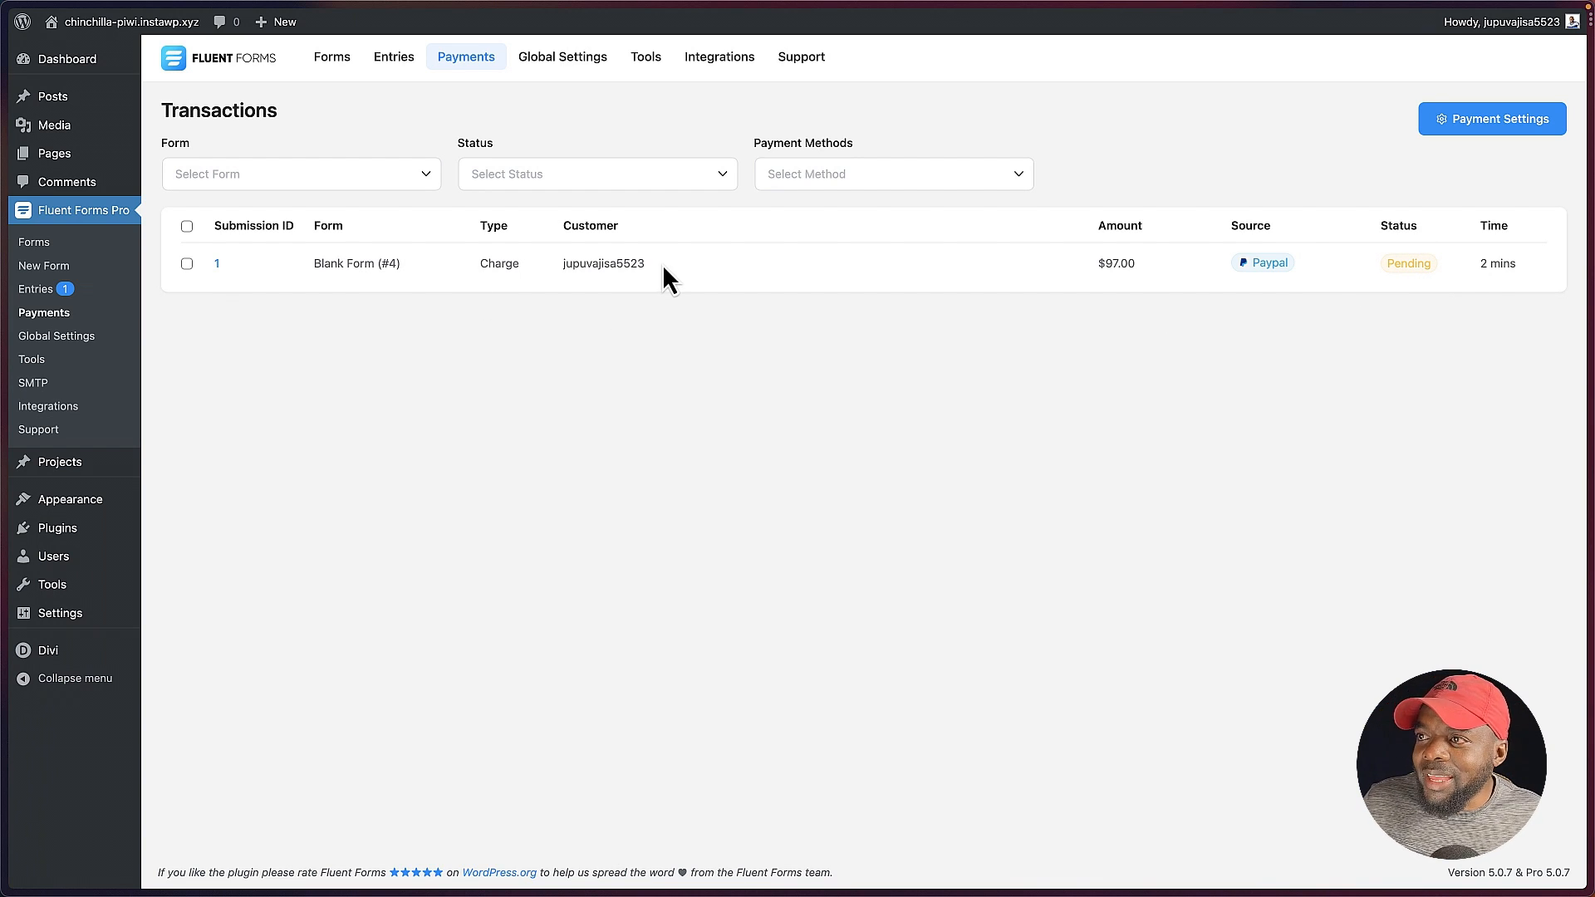
{"action": "left_click", "coordinate": [363, 184]}
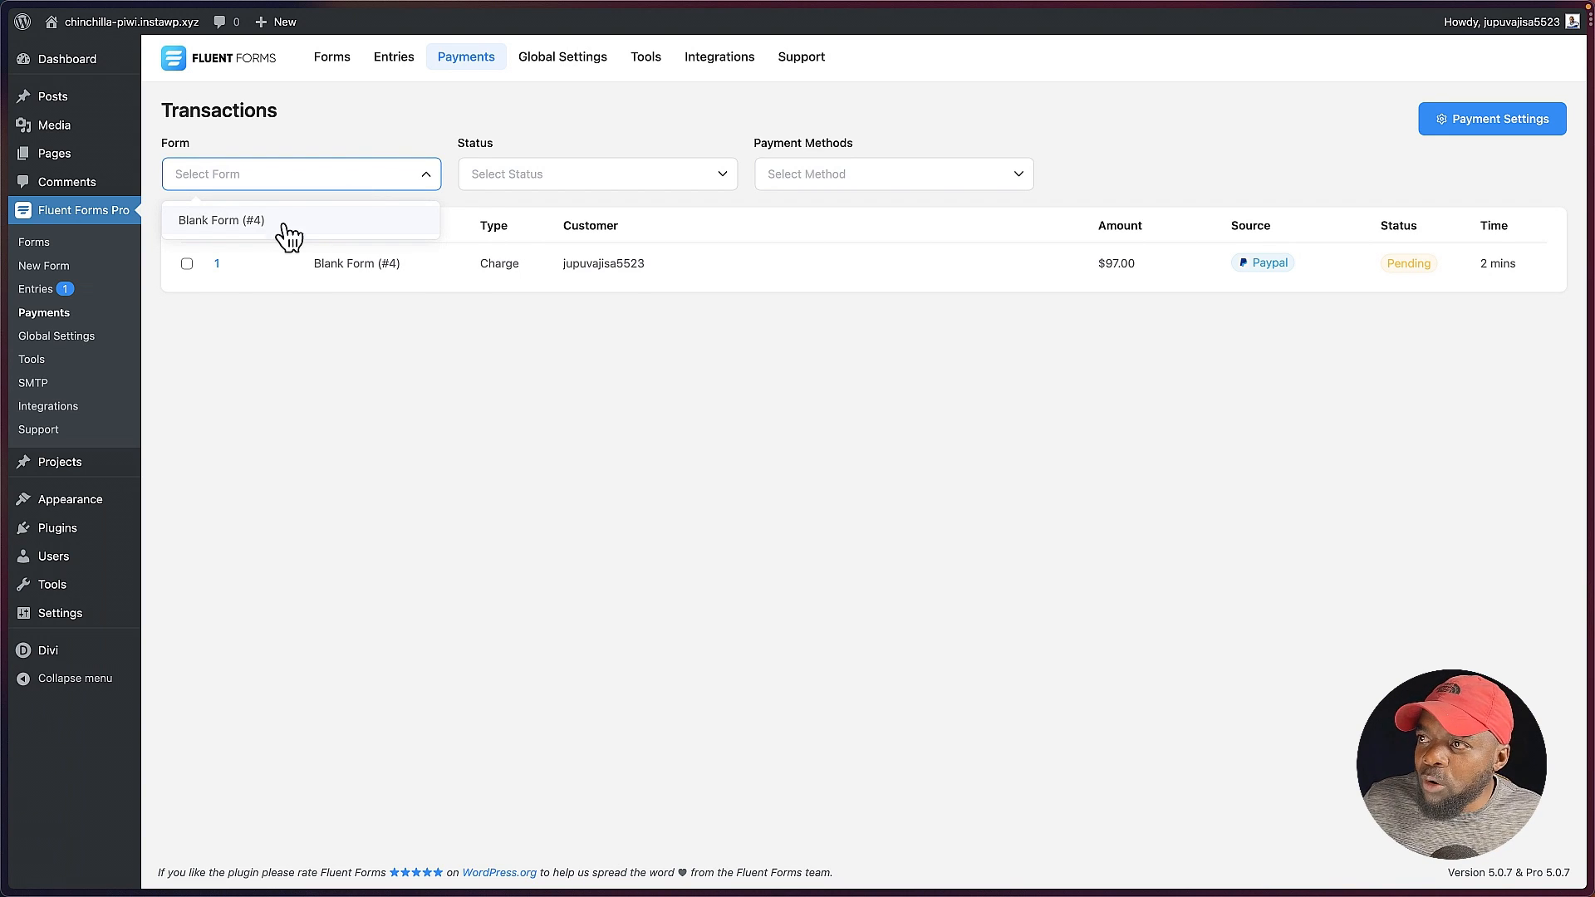
{"action": "left_click", "coordinate": [297, 470]}
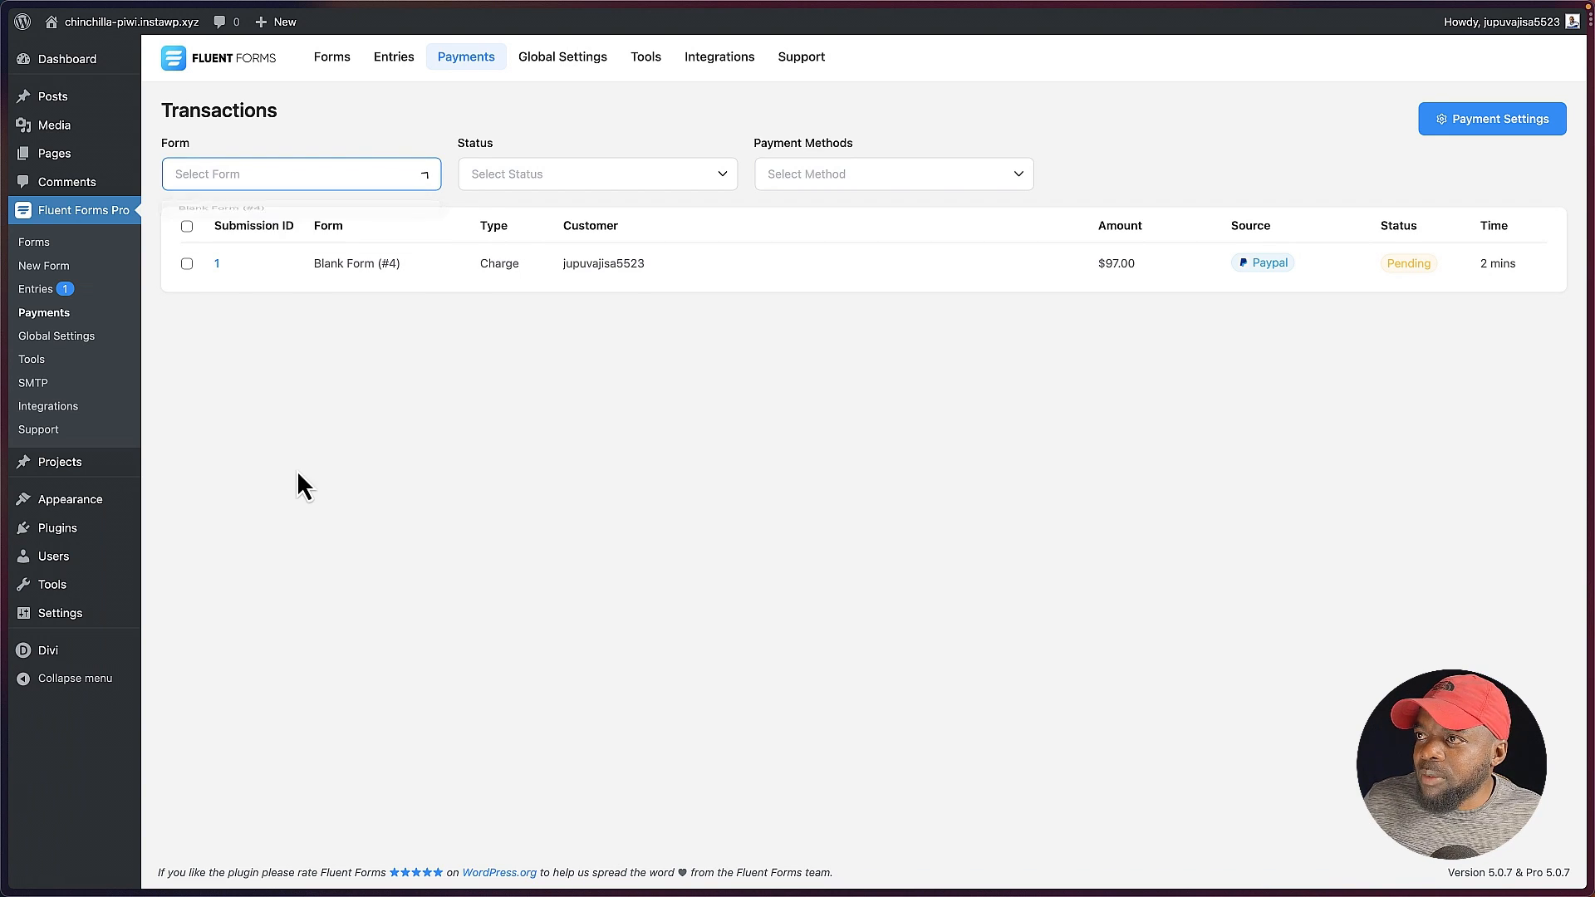
{"action": "left_click", "coordinate": [716, 181]}
{"action": "left_click", "coordinate": [861, 455]}
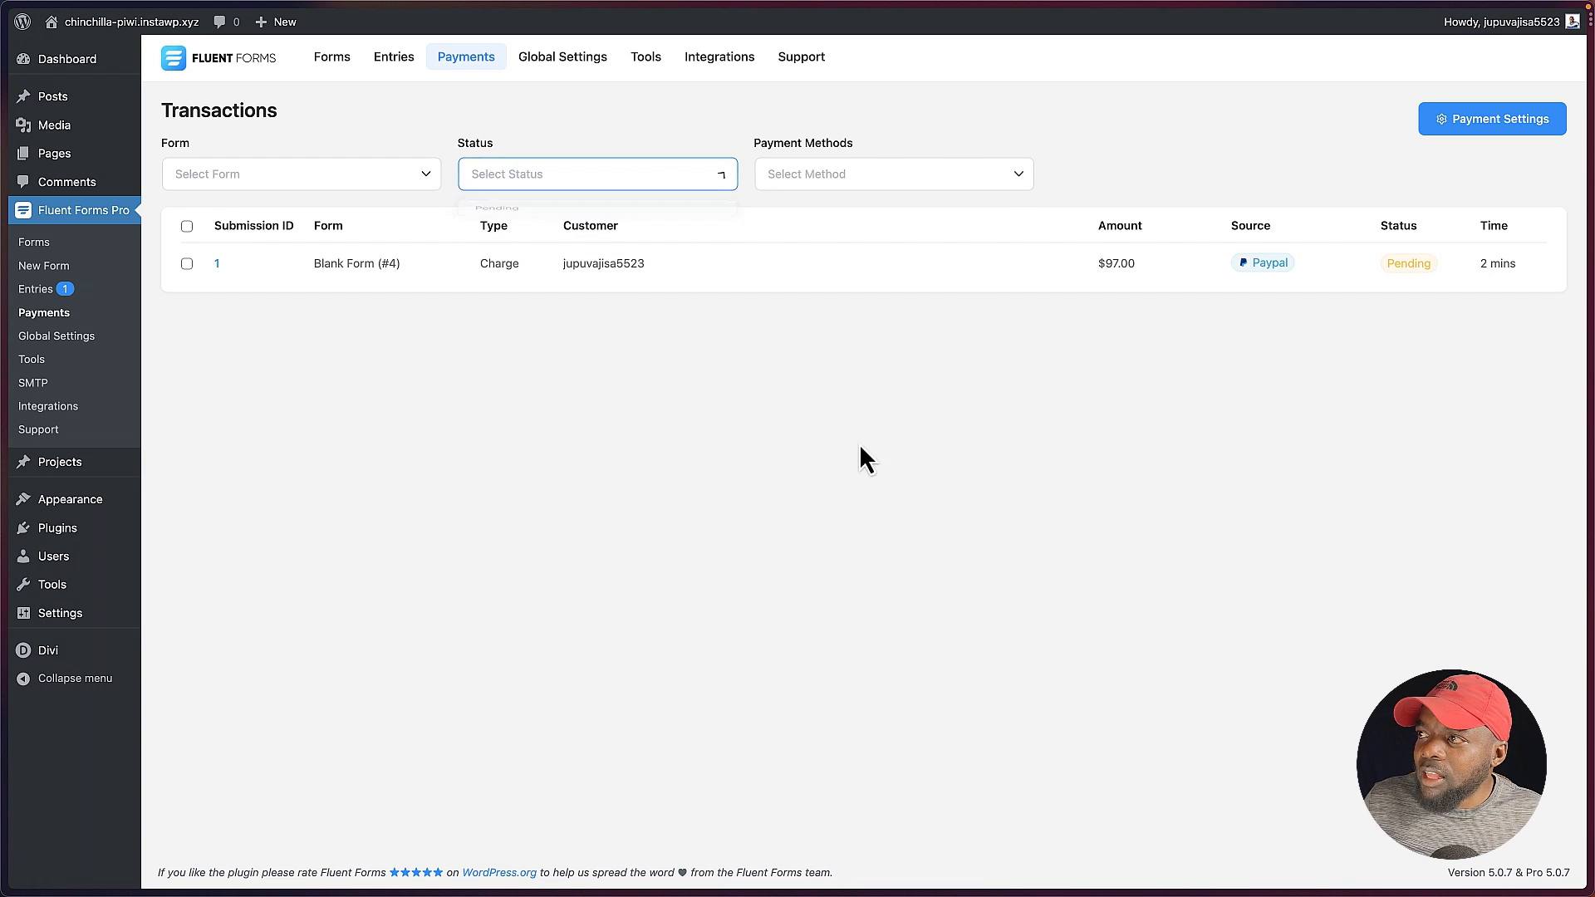
{"action": "left_click", "coordinate": [1019, 182]}
{"action": "left_click", "coordinate": [924, 400]}
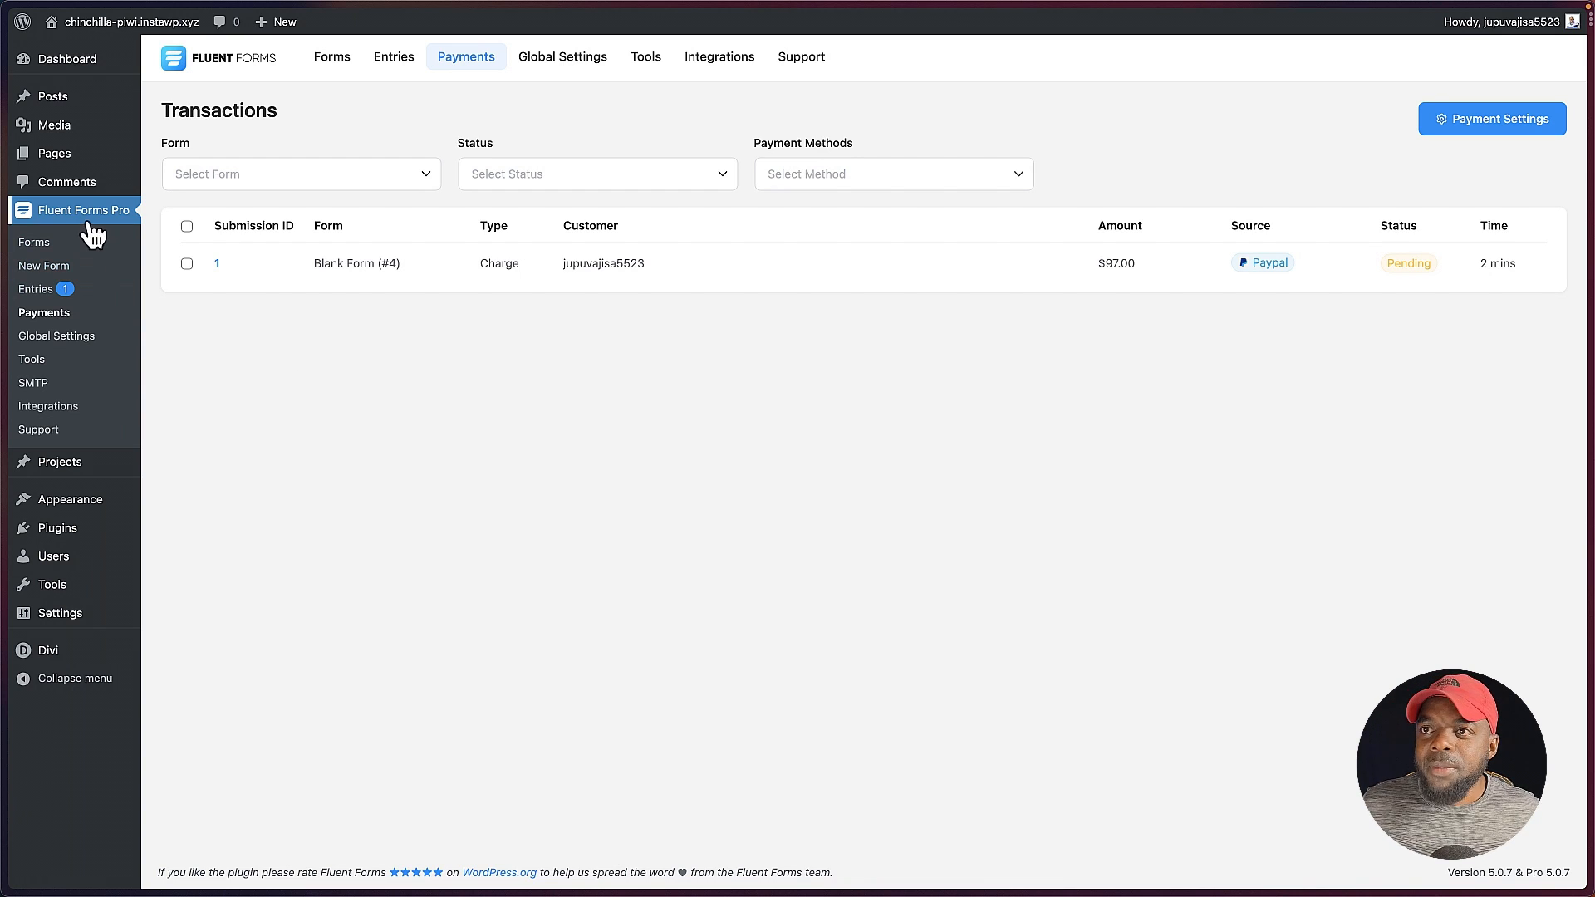
{"action": "left_click", "coordinate": [48, 243]}
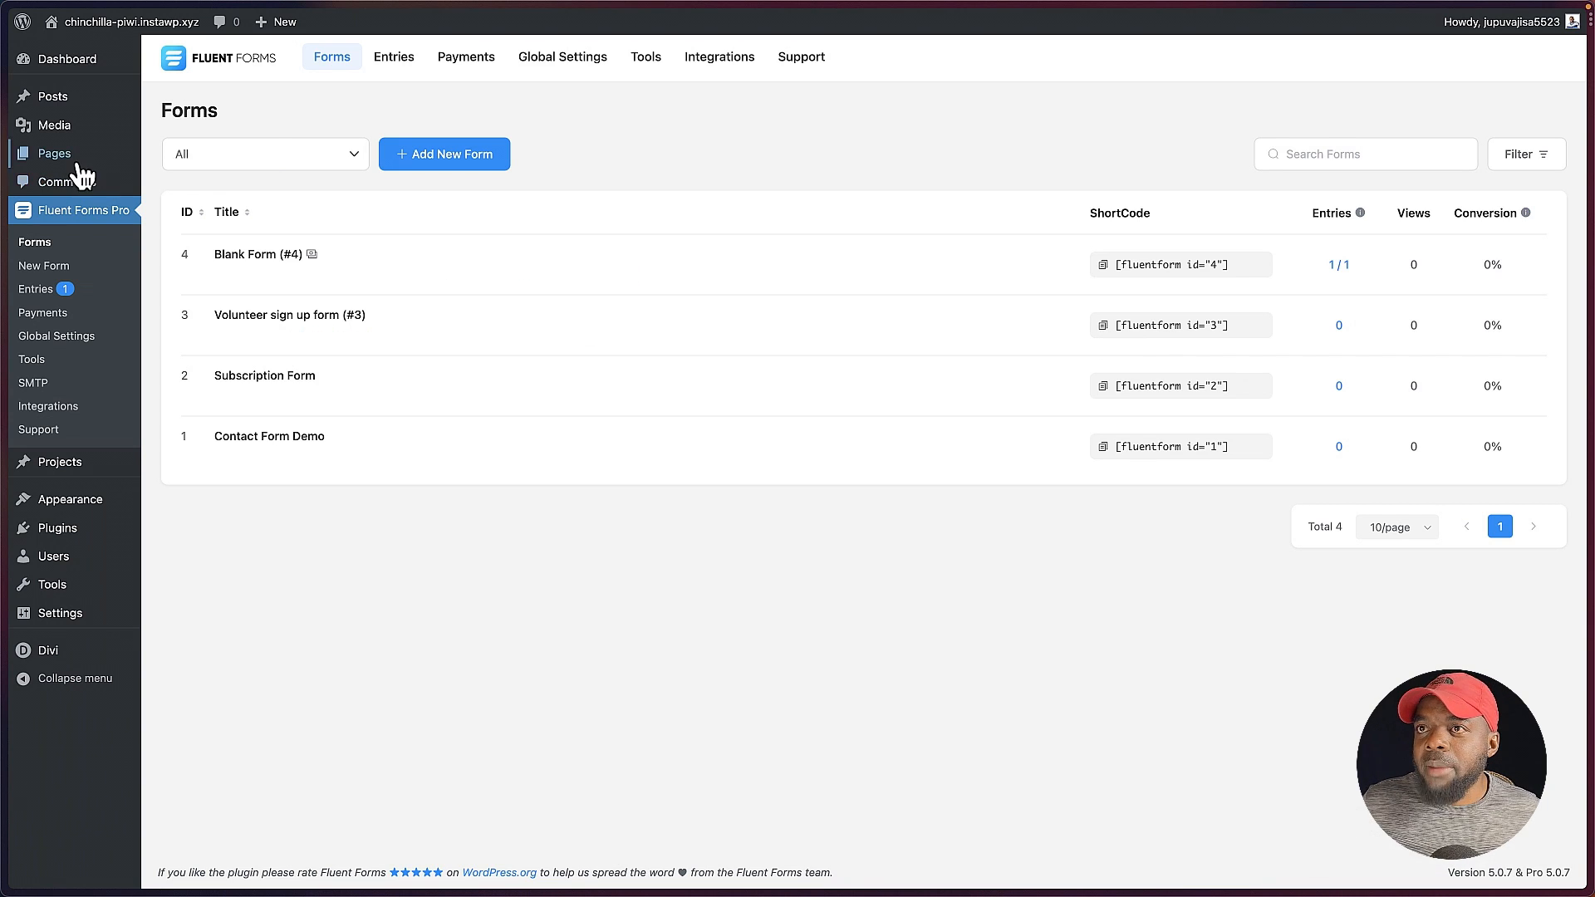
Step: Add a new page titled "Test" and open it in the Divi Builder
{"action": "mouse_move", "coordinate": [78, 159]}
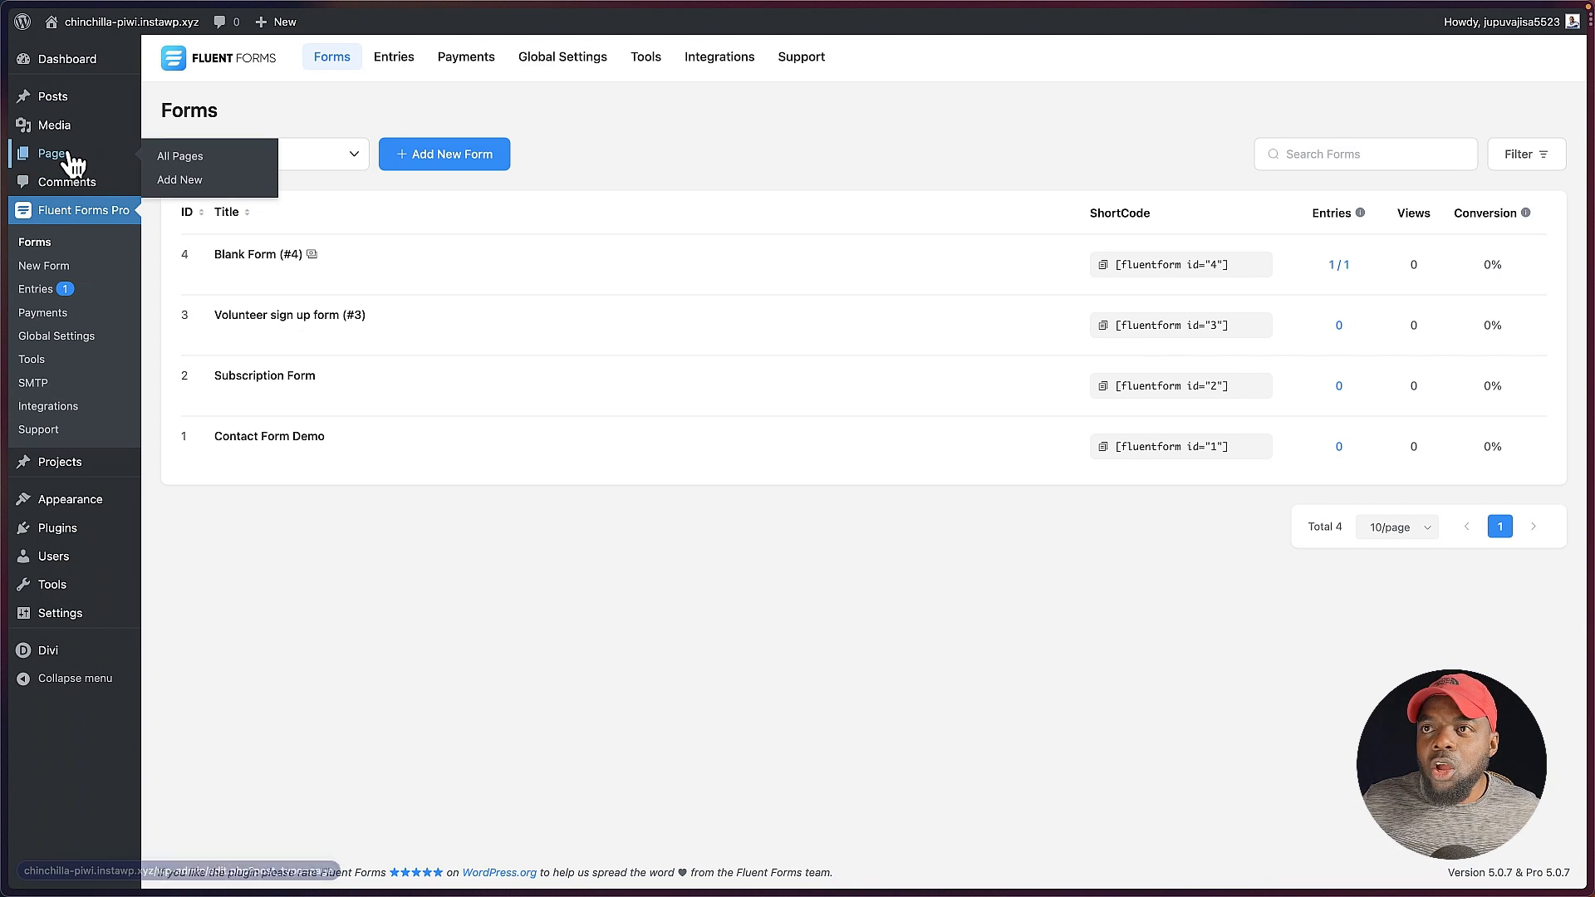
{"action": "left_click", "coordinate": [206, 186], "text": "super"}
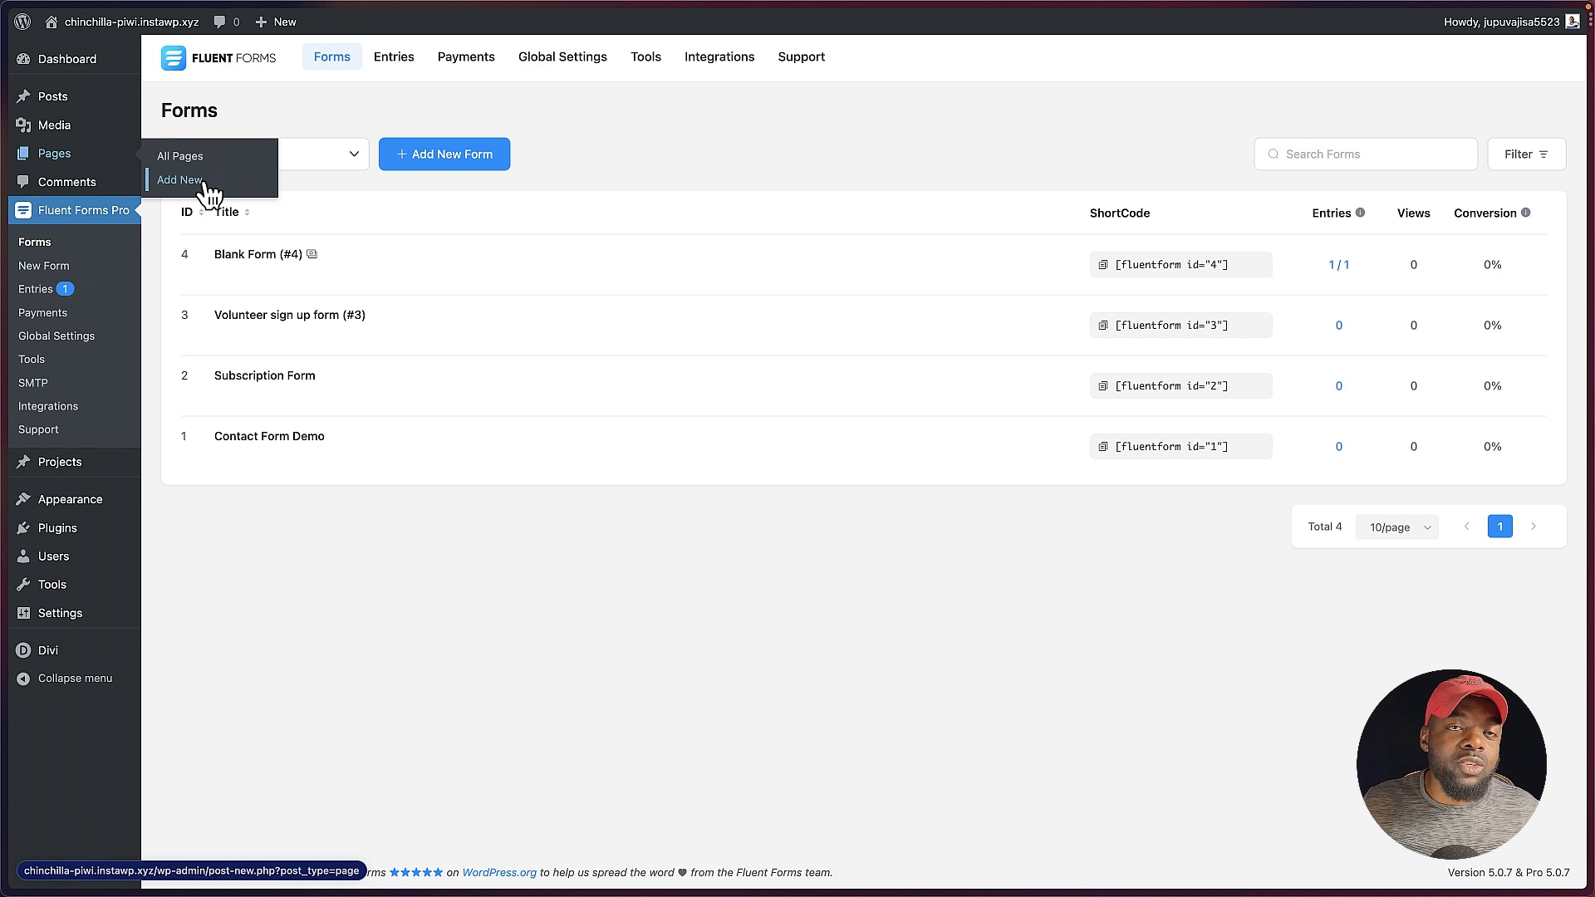
{"action": "key", "text": "ctrl+Tab"}
{"action": "left_click", "coordinate": [377, 135]}
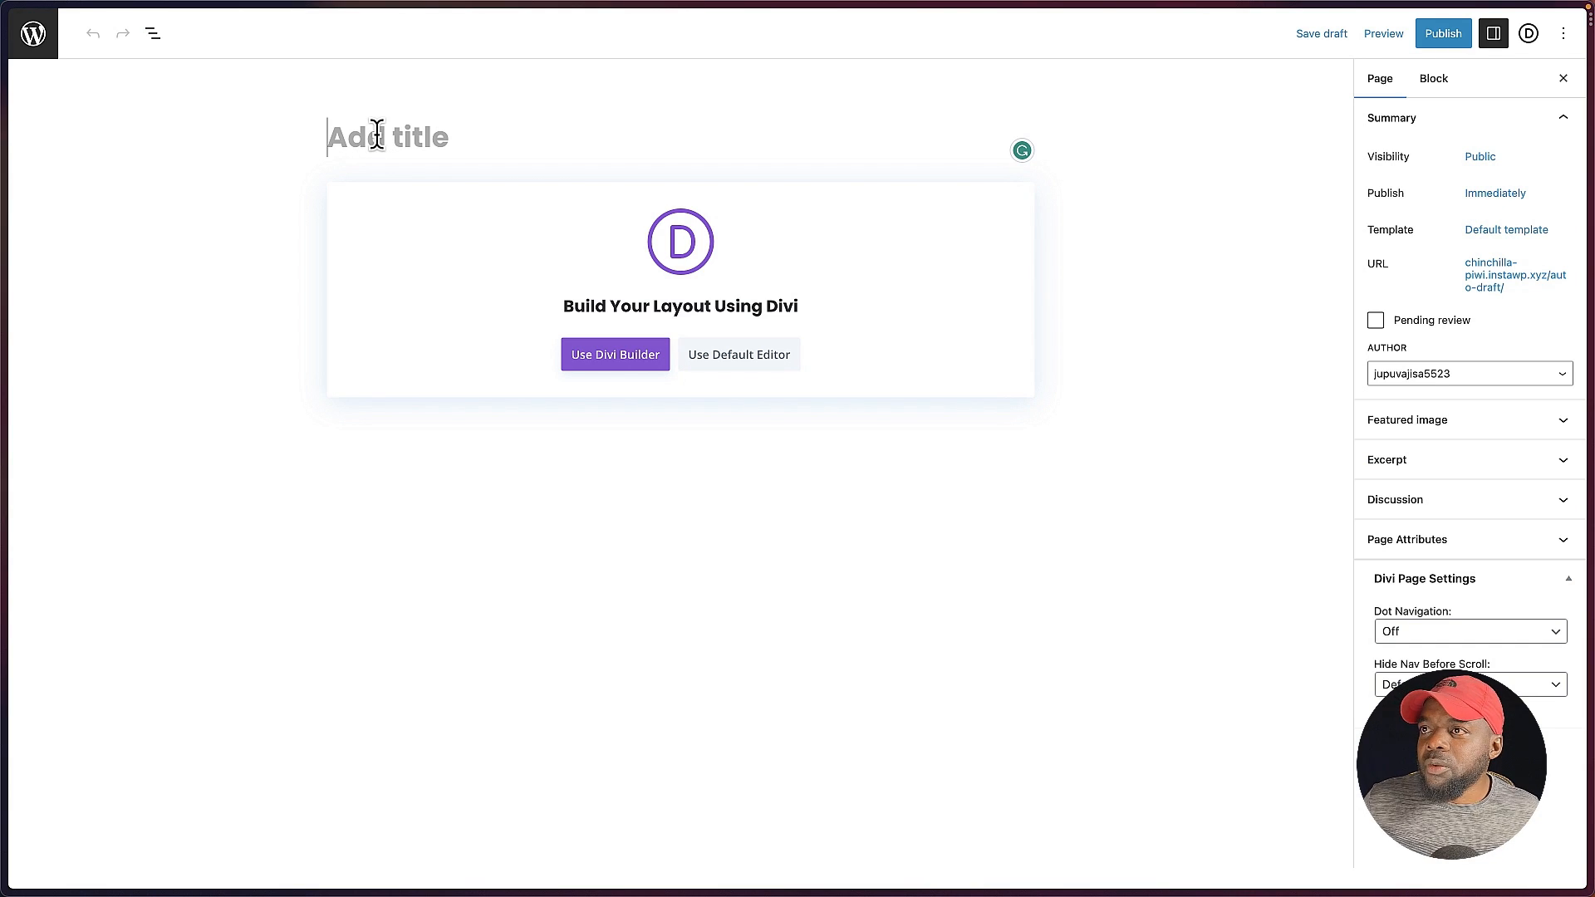
{"action": "type", "text": "Test"}
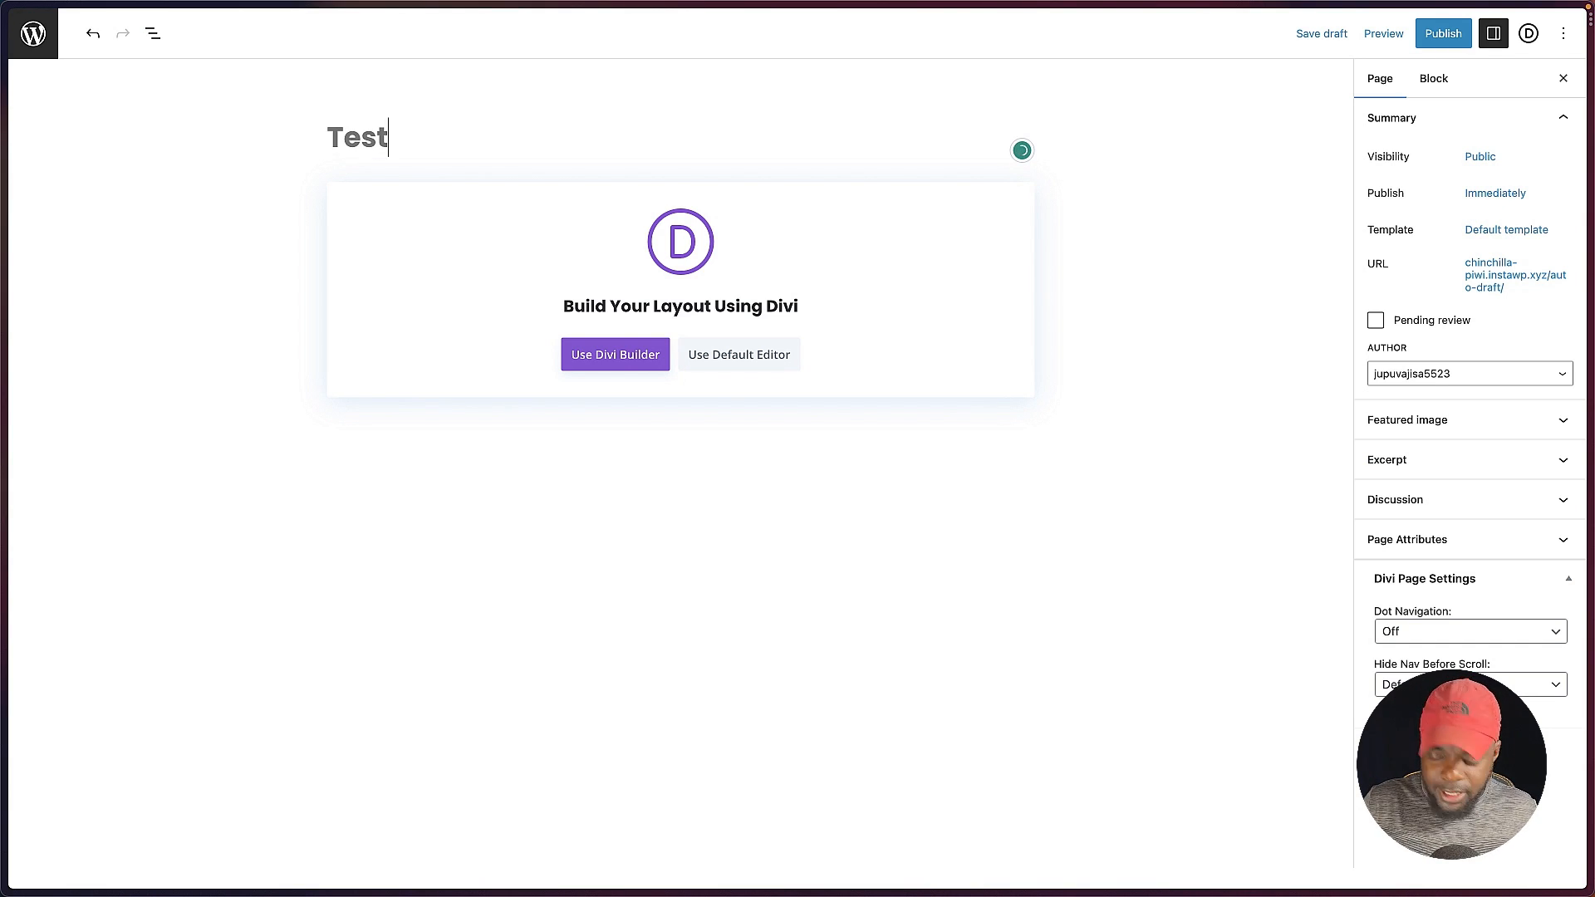
{"action": "left_click", "coordinate": [591, 362]}
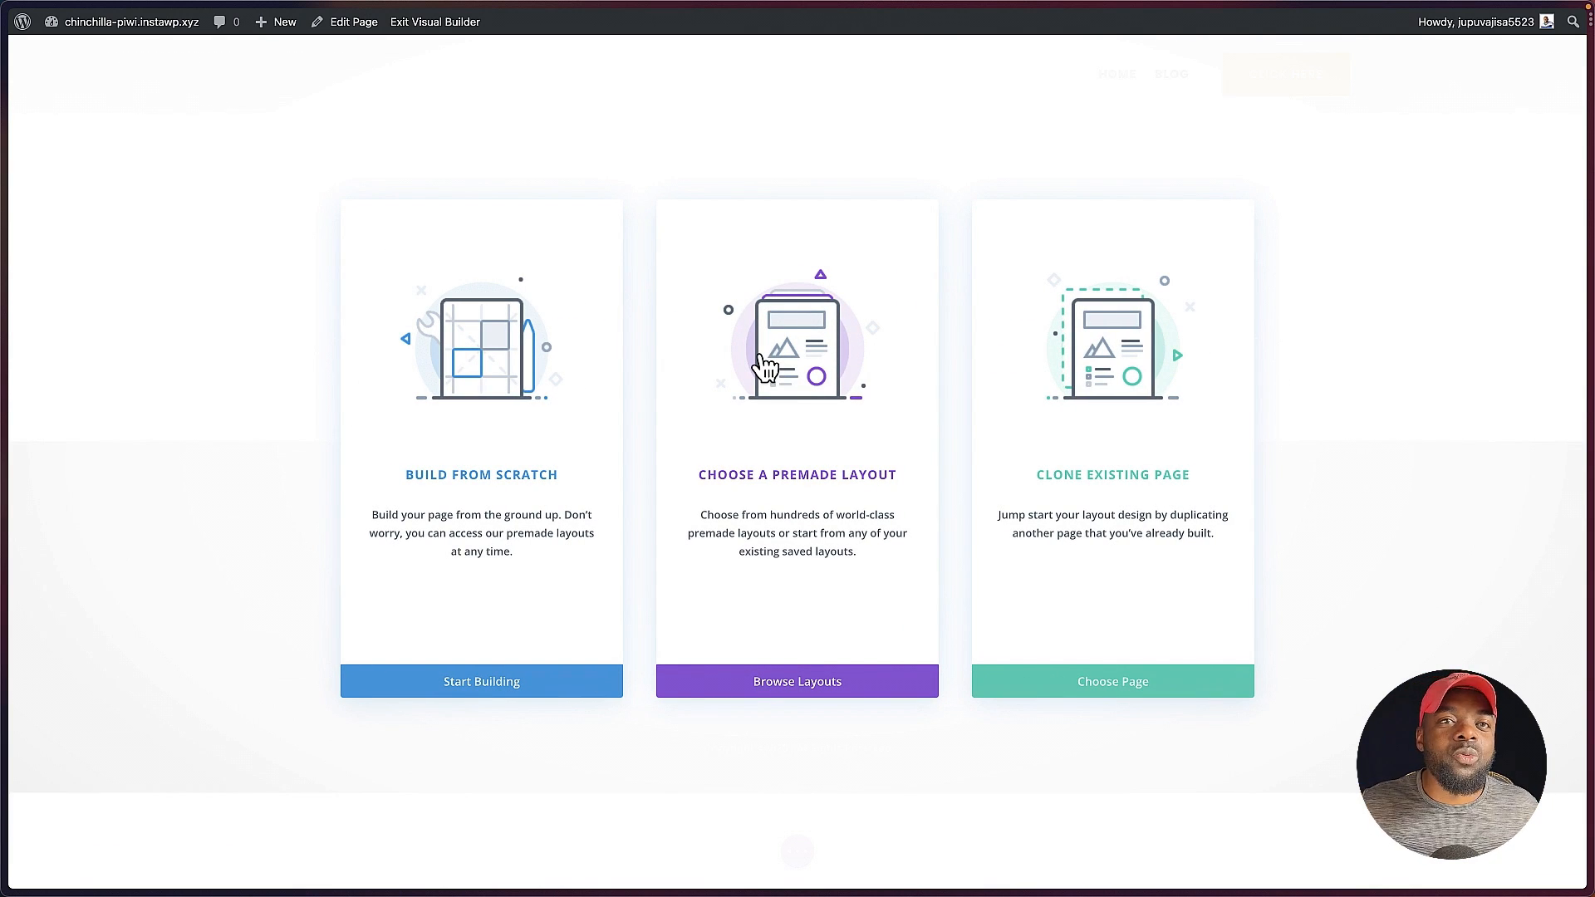
Step: Start building the page from scratch with a single-column row containing a Text module
{"action": "left_click", "coordinate": [497, 480]}
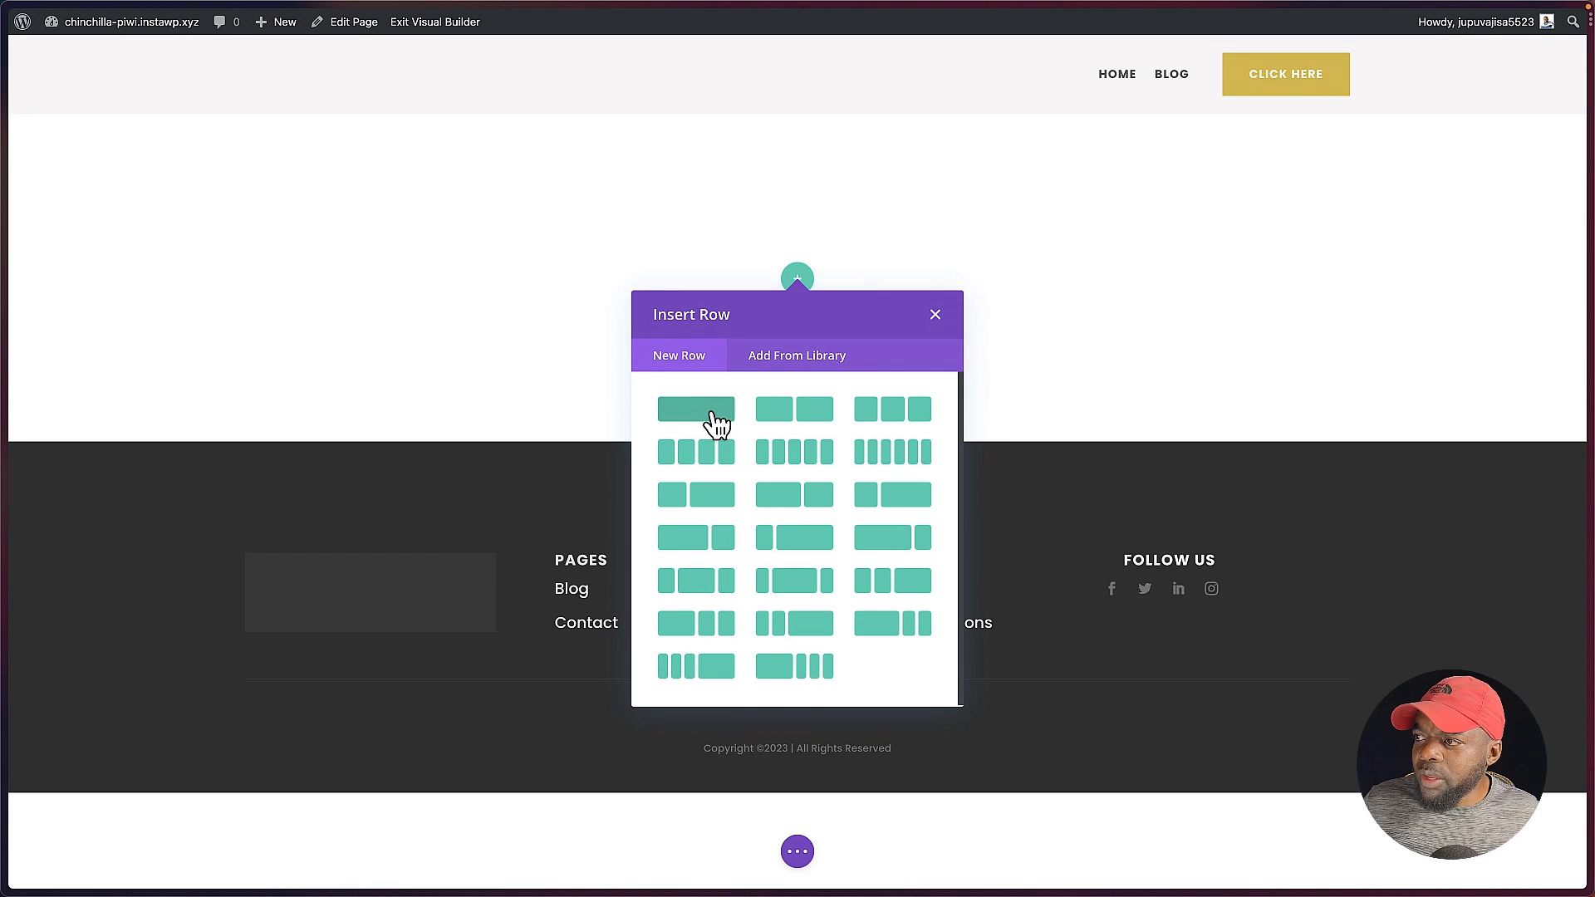
{"action": "left_click", "coordinate": [710, 412]}
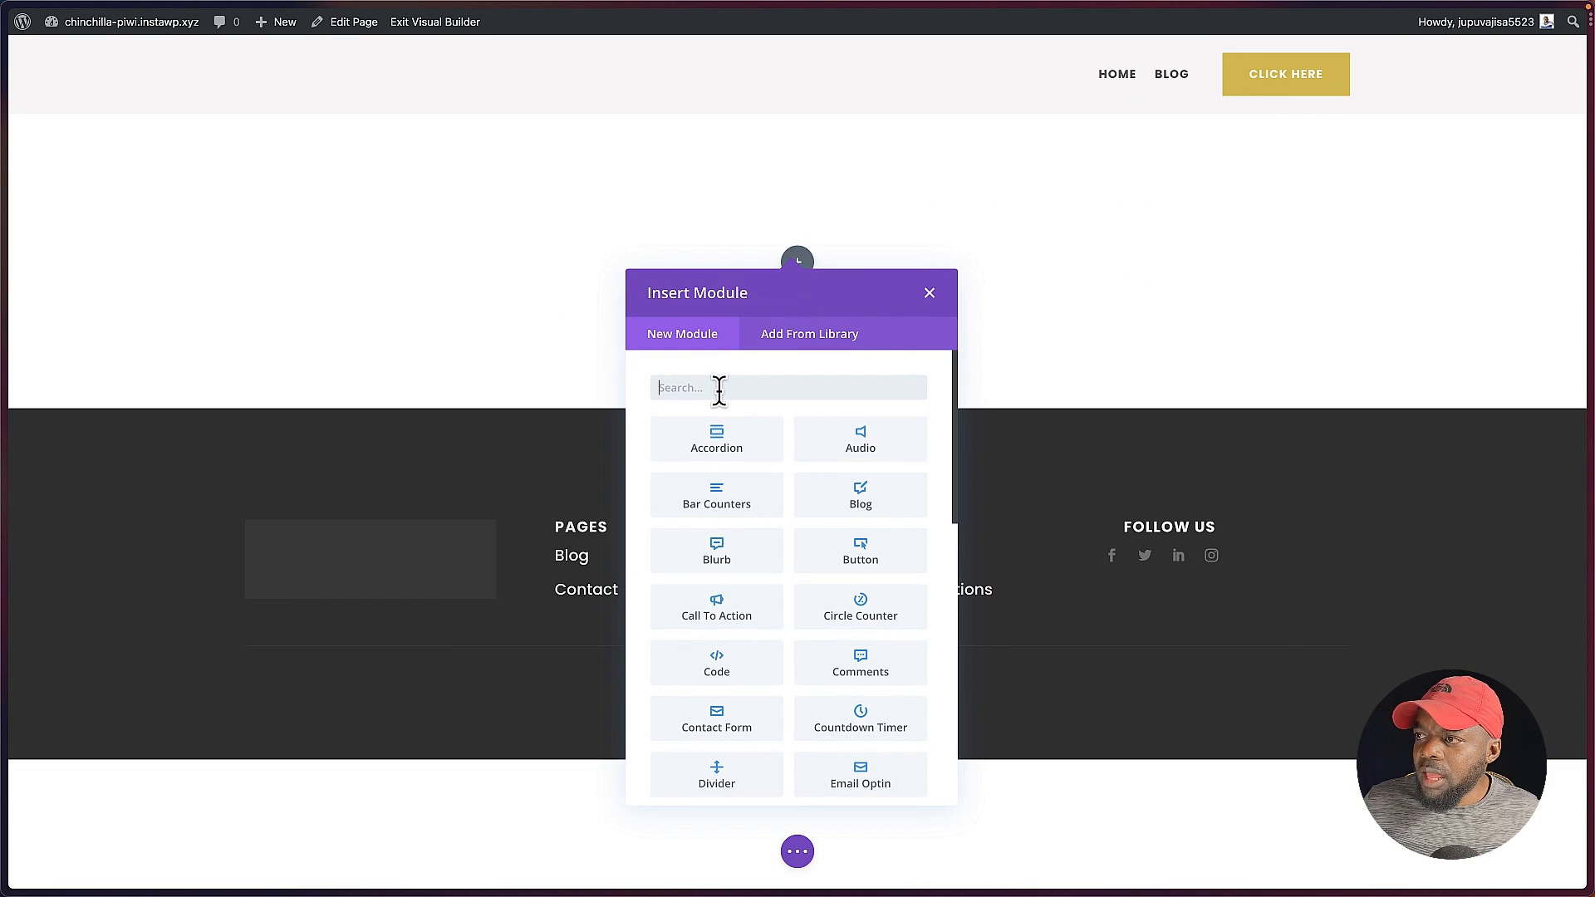
{"action": "type", "text": "text"}
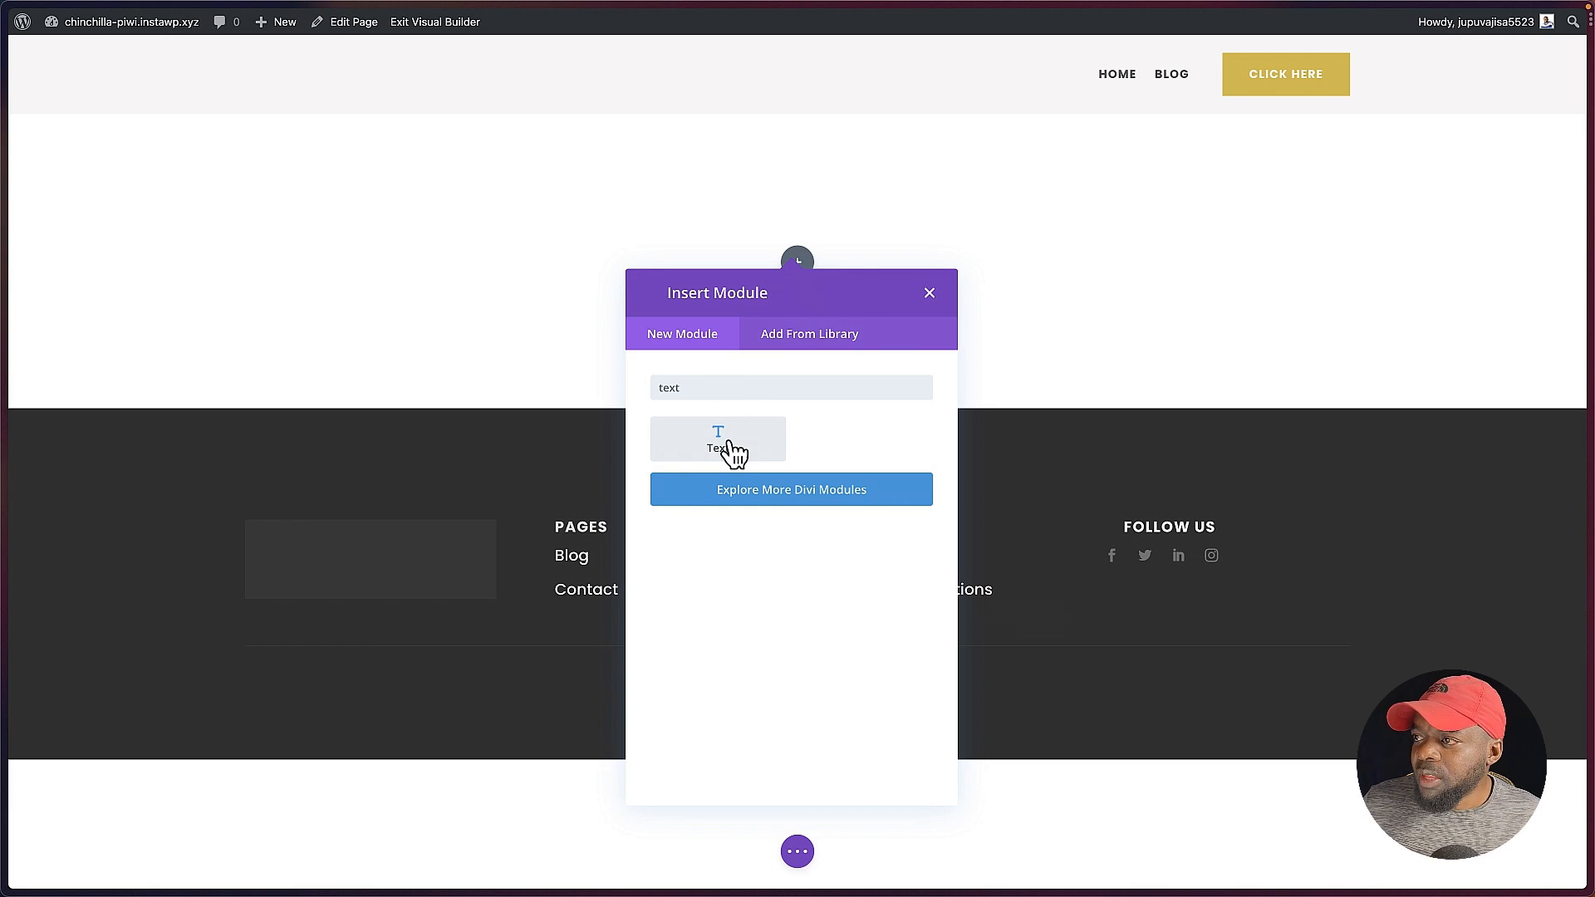
{"action": "left_click", "coordinate": [733, 451]}
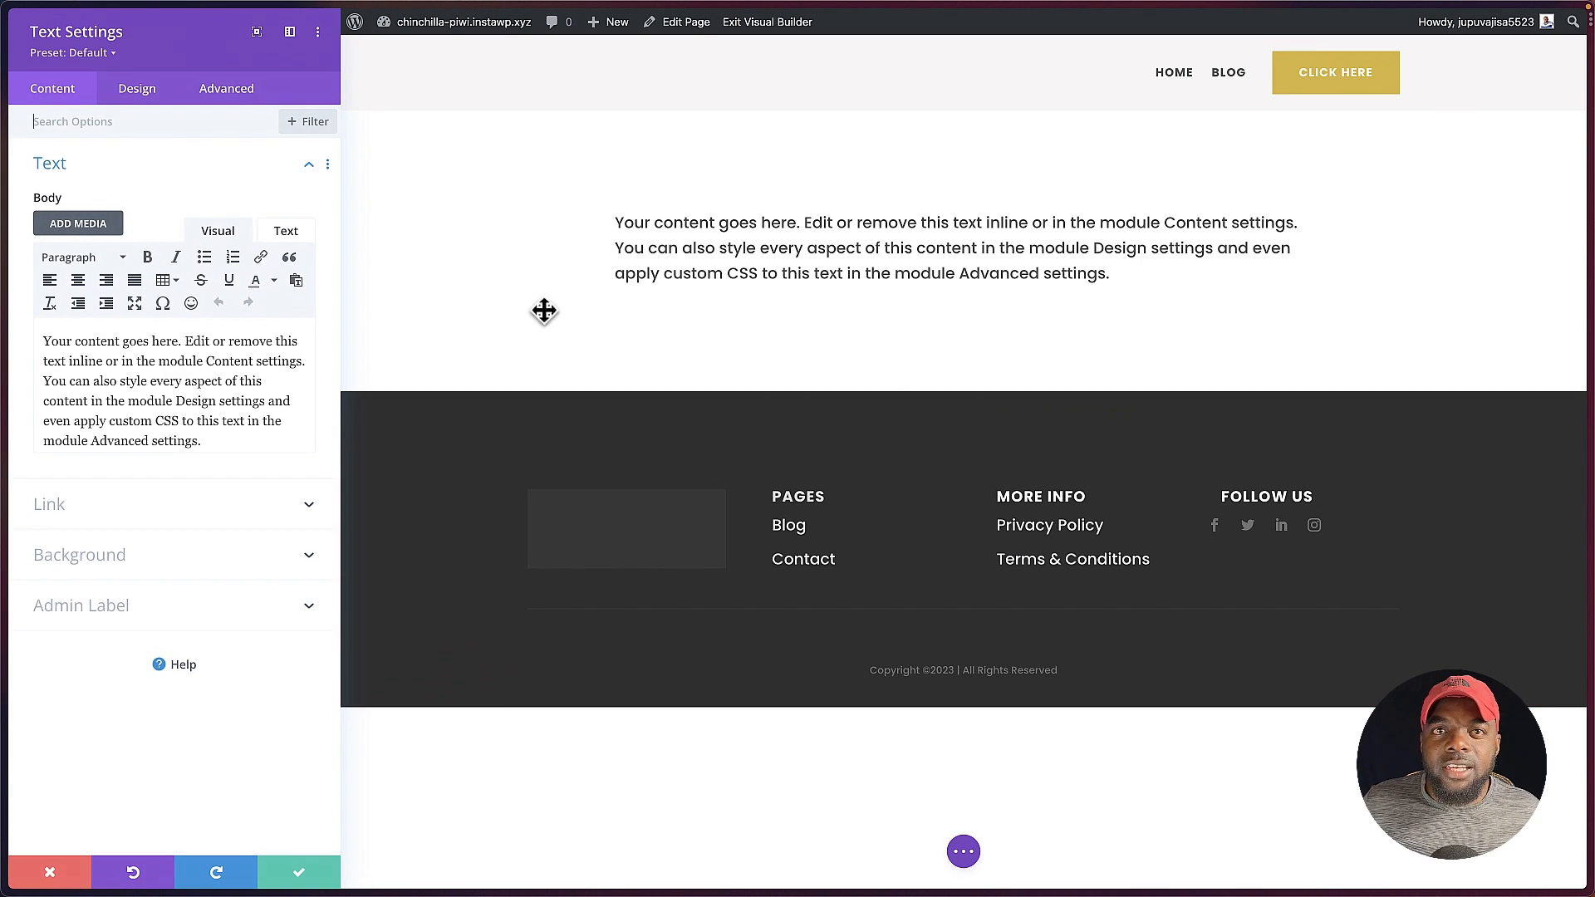
Step: Replace the Text module's placeholder content with the shortcode [fluentform id="3"], save the page and exit the visual builder
{"action": "left_click_drag", "start_coordinate": [231, 441], "coordinate": [2, 334]}
{"action": "mouse_move", "coordinate": [1, 332]}
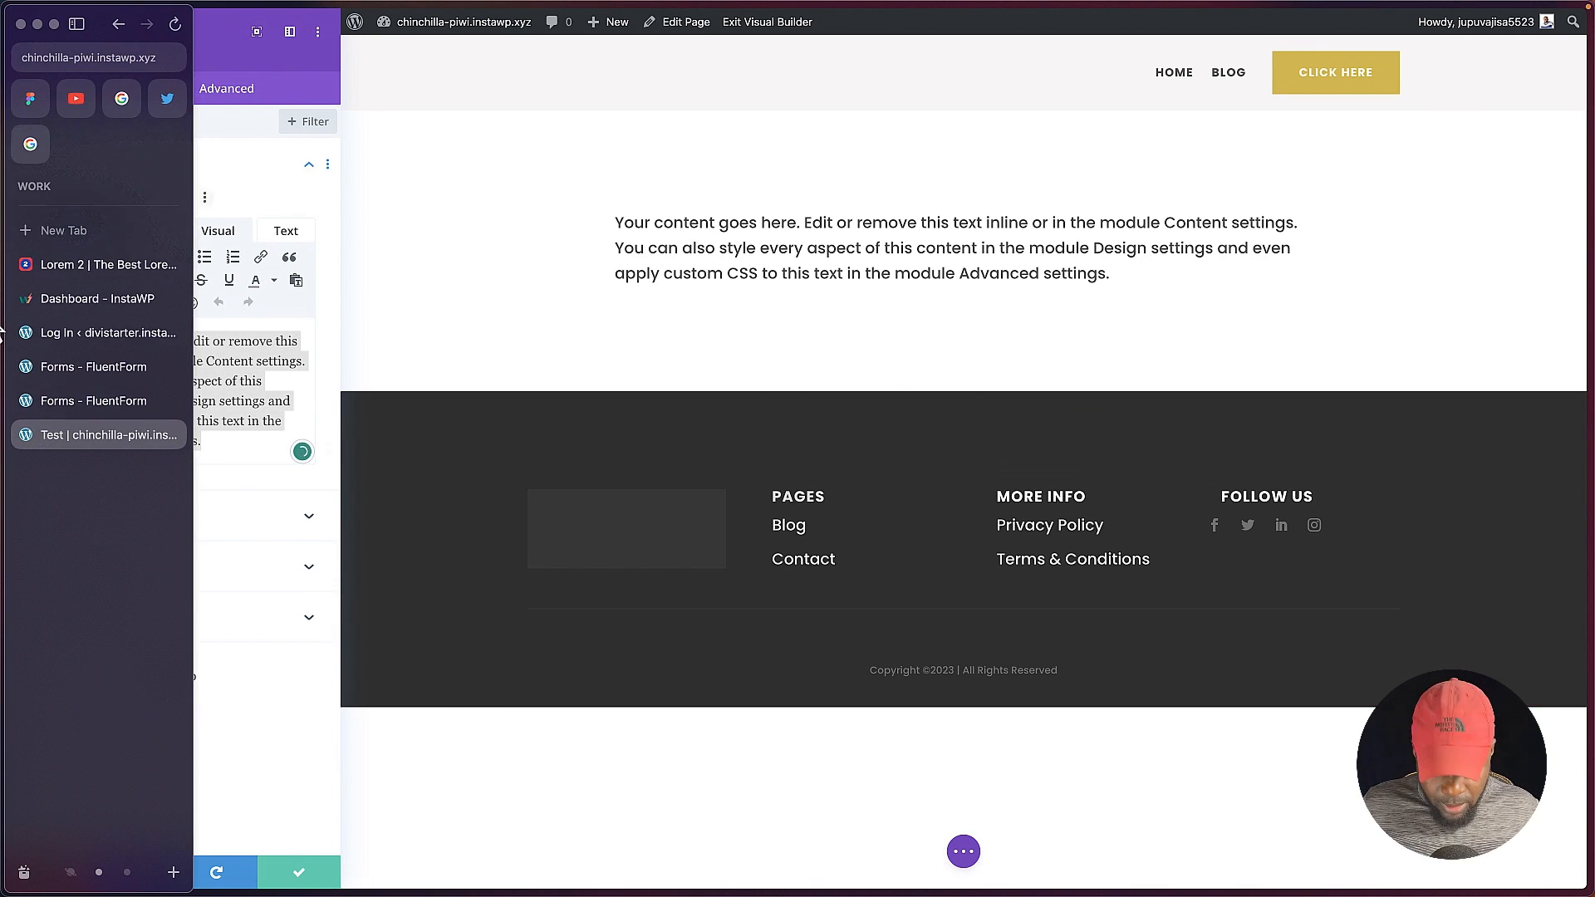
{"action": "type", "text": "[fluentform id=\"3\"]"}
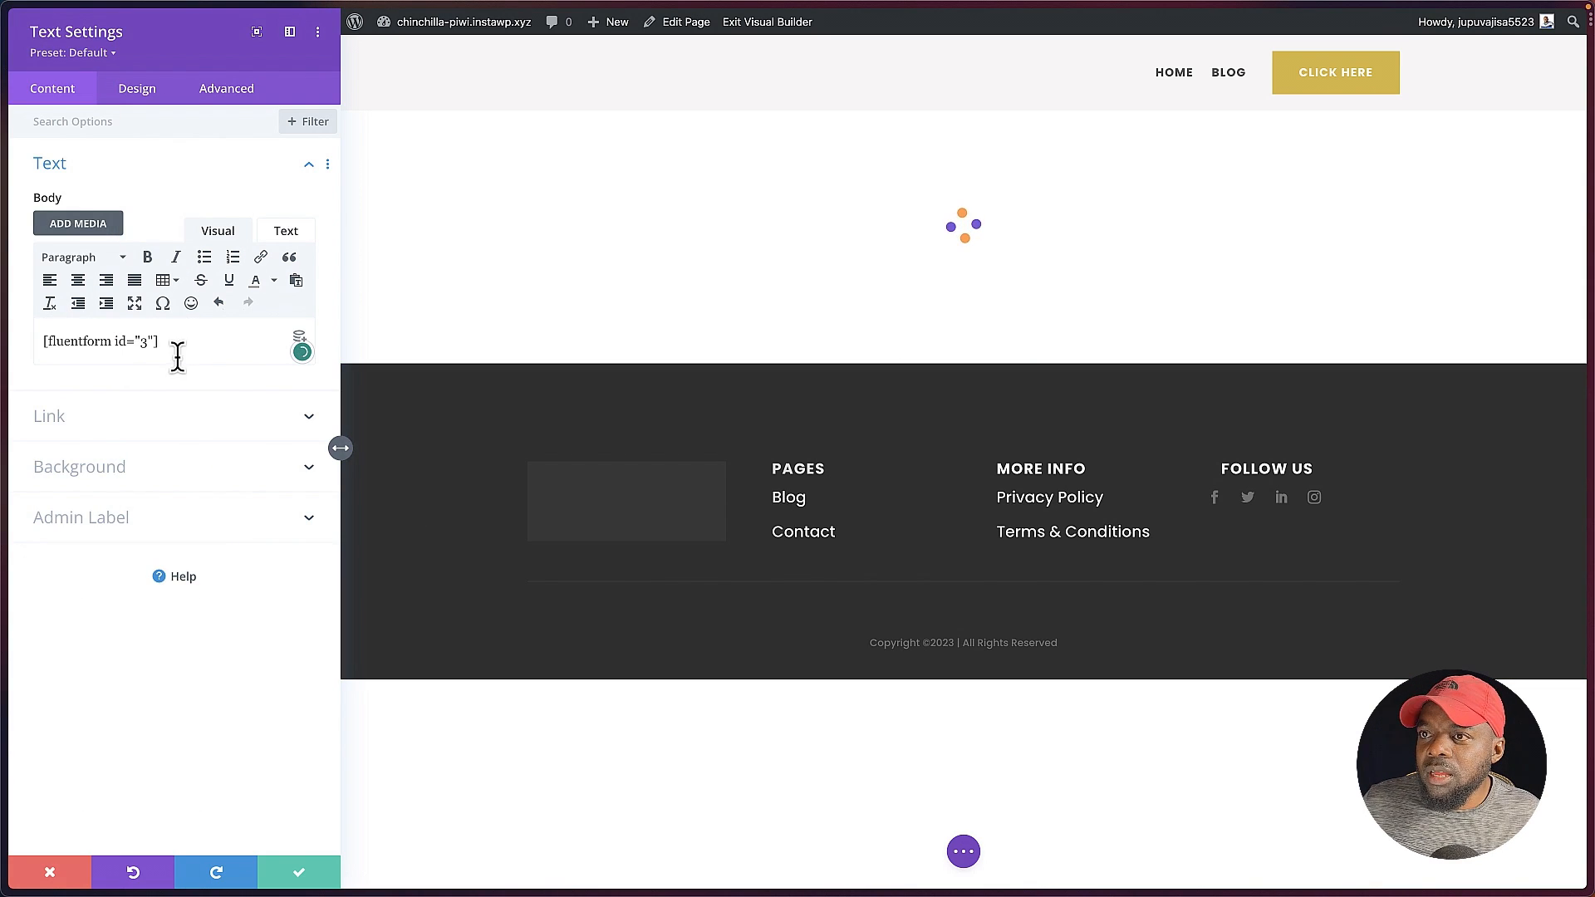
{"action": "left_click", "coordinate": [304, 877]}
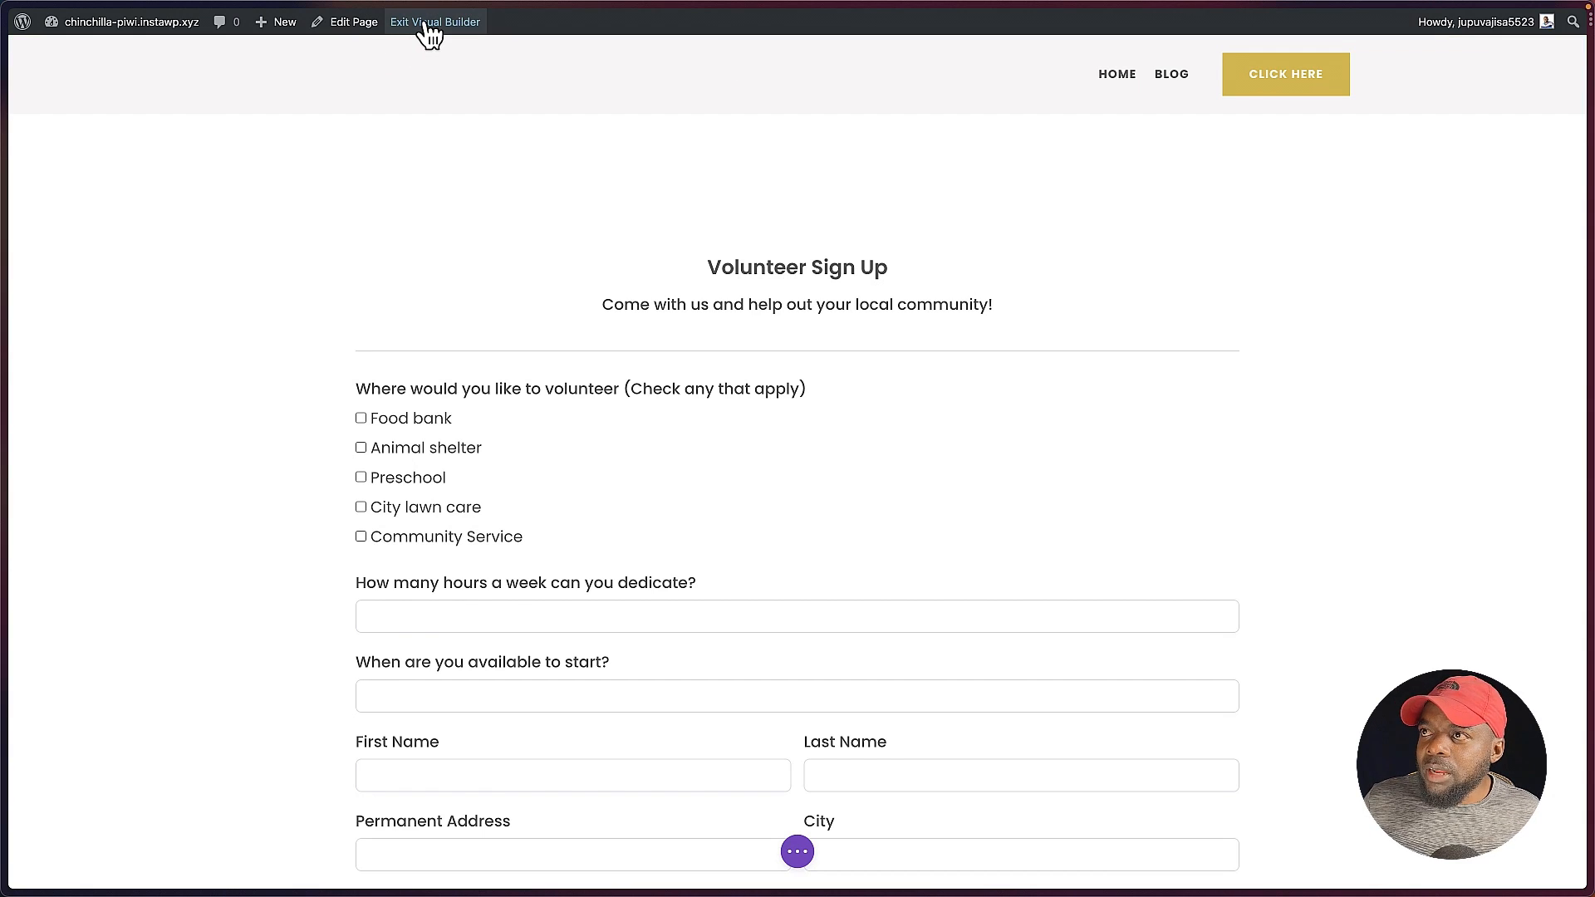
{"action": "key", "text": "super+s"}
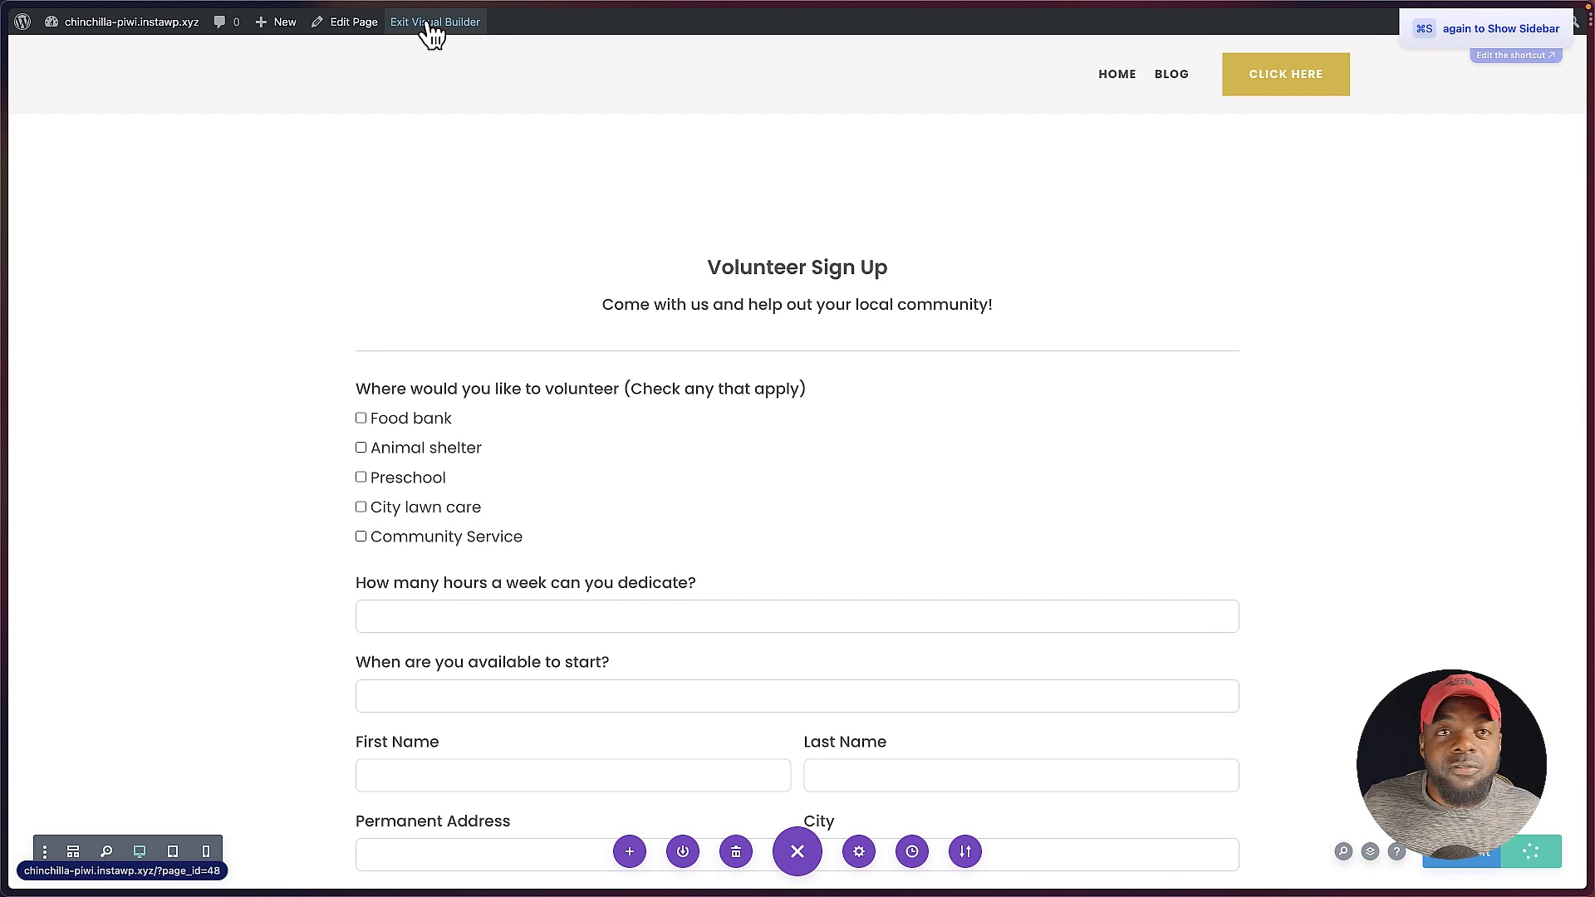
{"action": "left_click", "coordinate": [428, 25]}
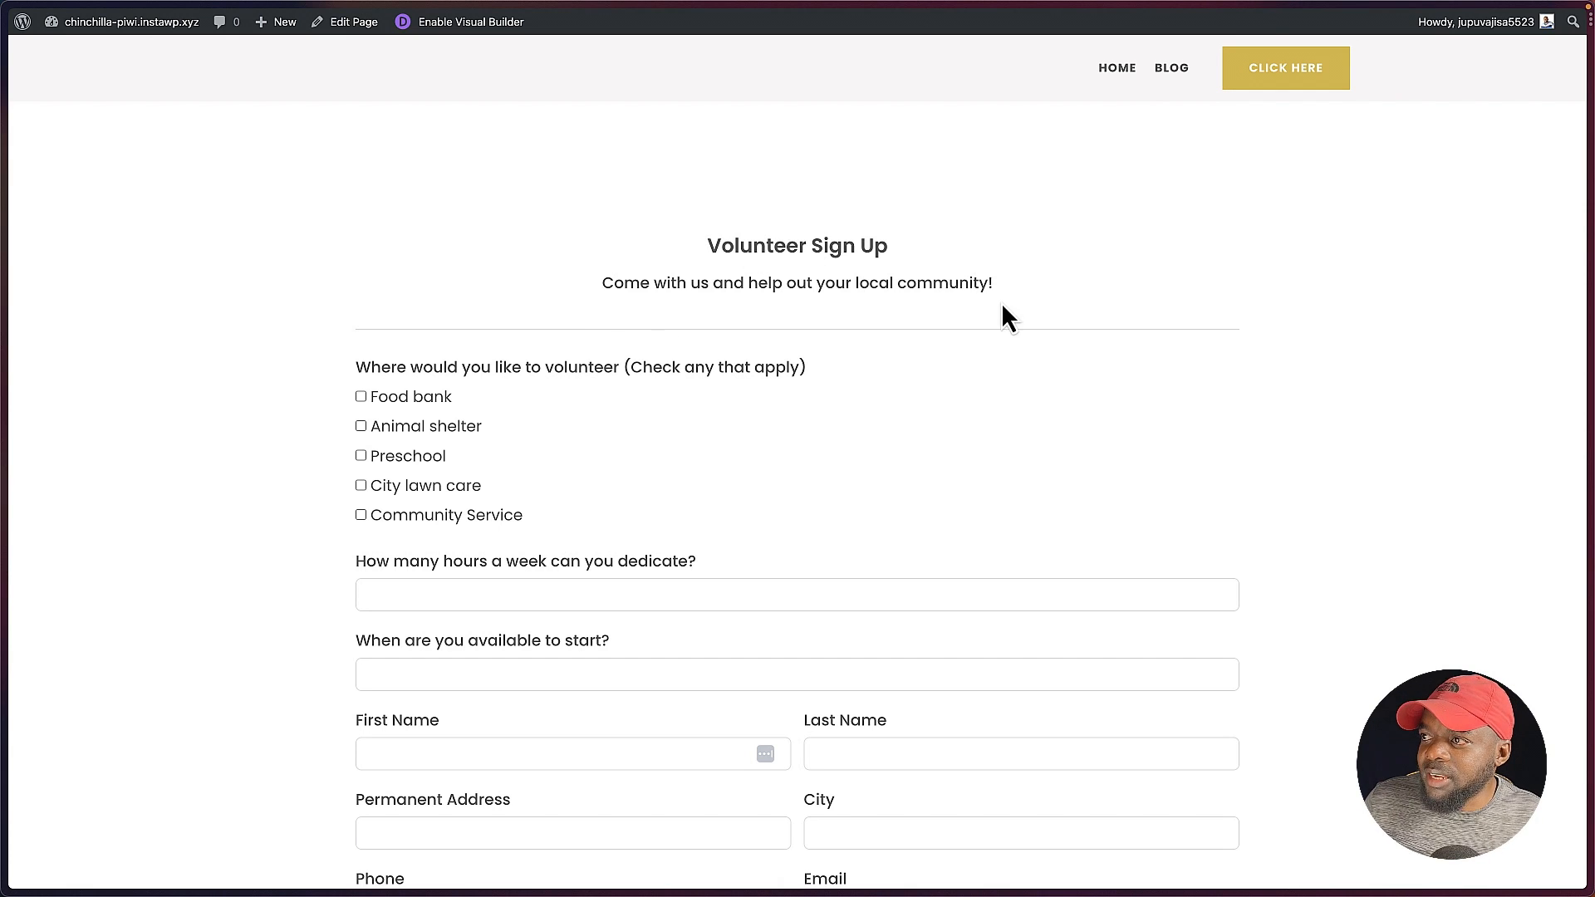
Step: Try out the volunteer form on the page: check Food bank and Preschool, go through the input fields and submit it
{"action": "scroll", "coordinate": [126, 454], "scroll_direction": "down", "scroll_amount": 1}
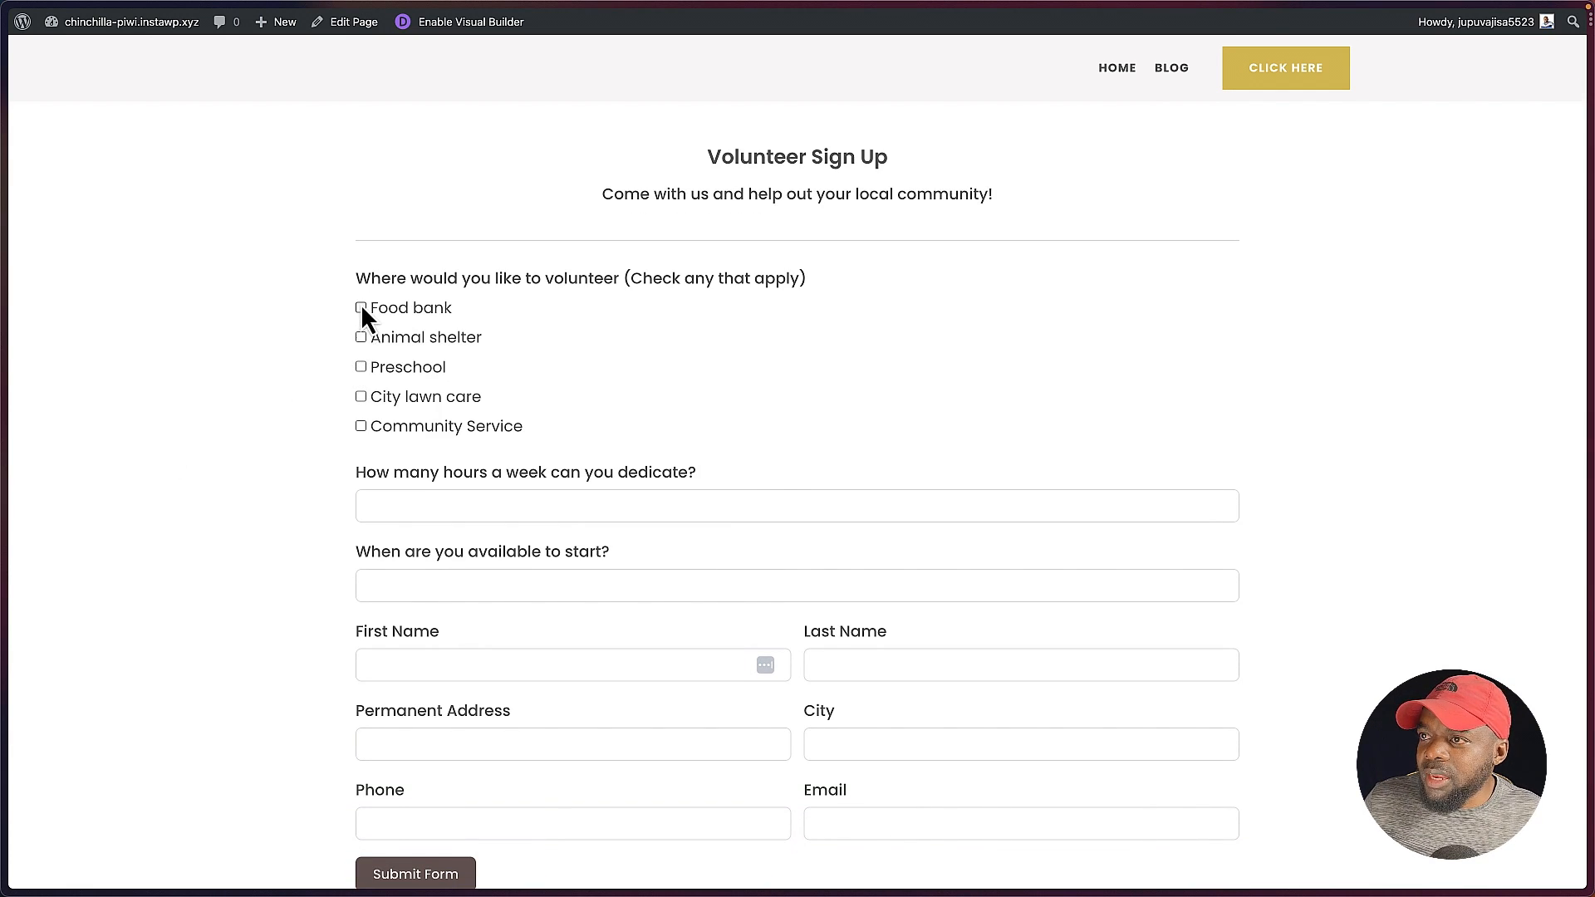
{"action": "left_click", "coordinate": [362, 367]}
{"action": "scroll", "coordinate": [332, 425], "scroll_direction": "down", "scroll_amount": 2}
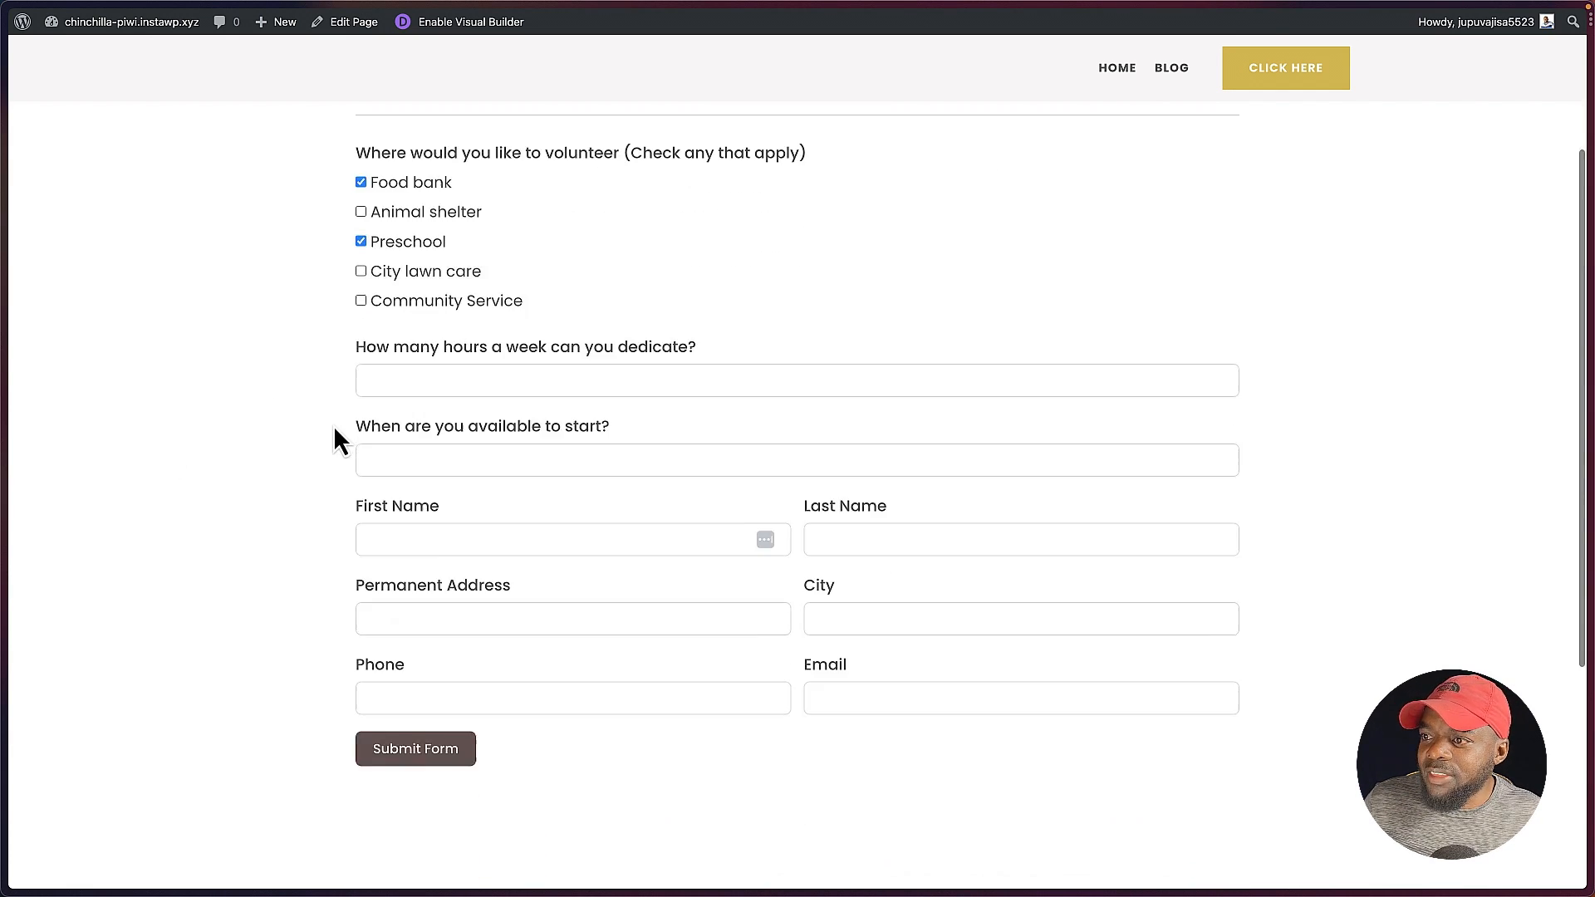
{"action": "left_click", "coordinate": [413, 368]}
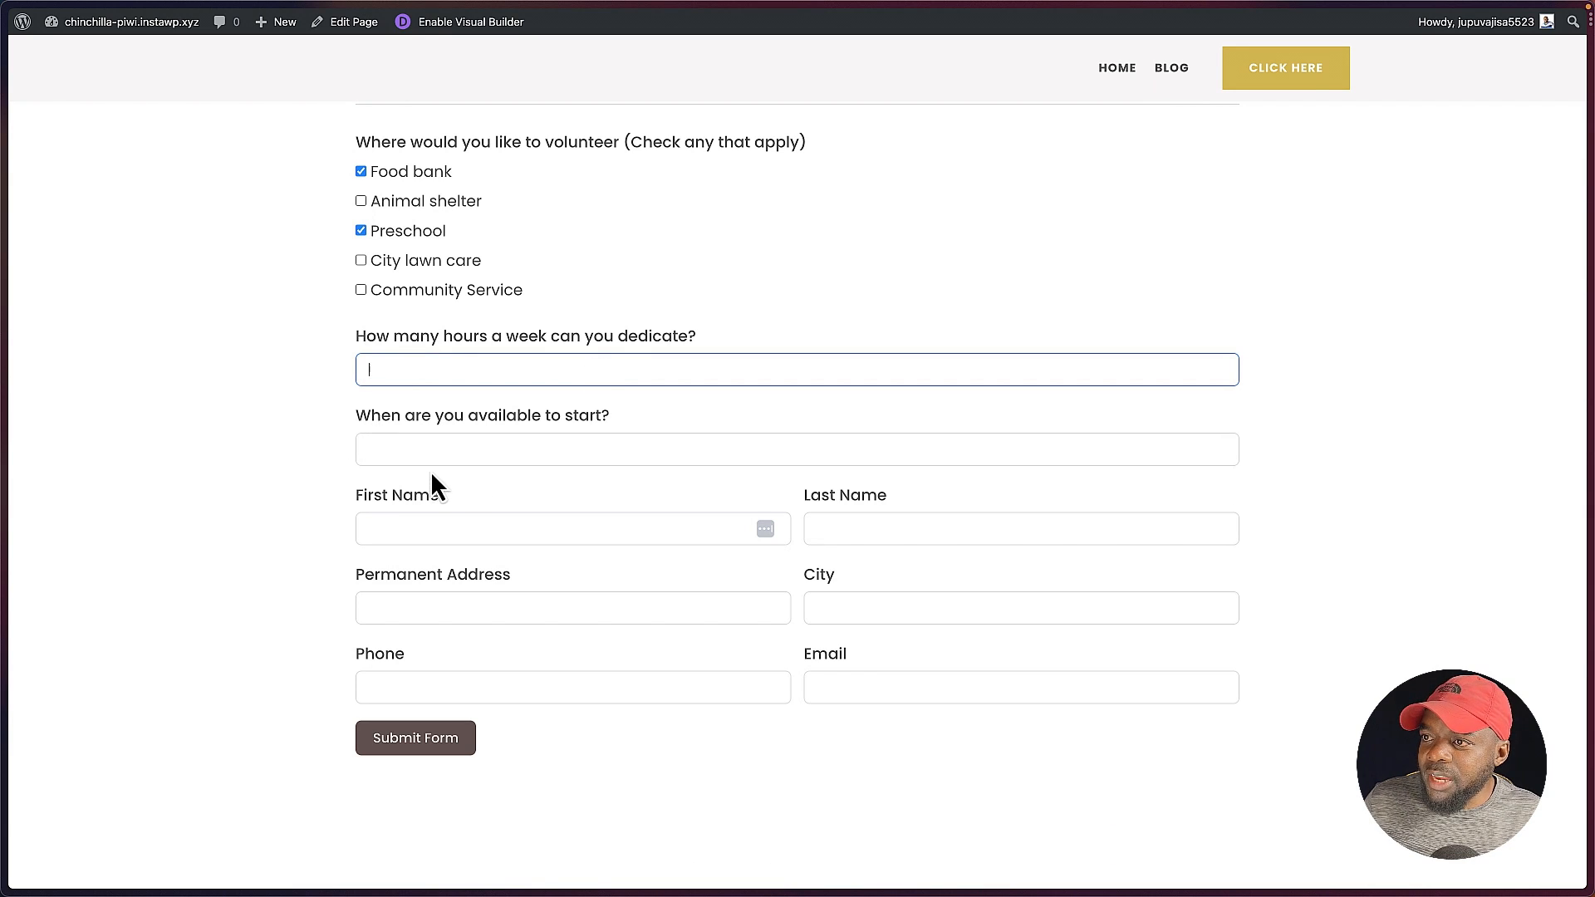
{"action": "left_click", "coordinate": [424, 525]}
{"action": "left_click", "coordinate": [432, 603]}
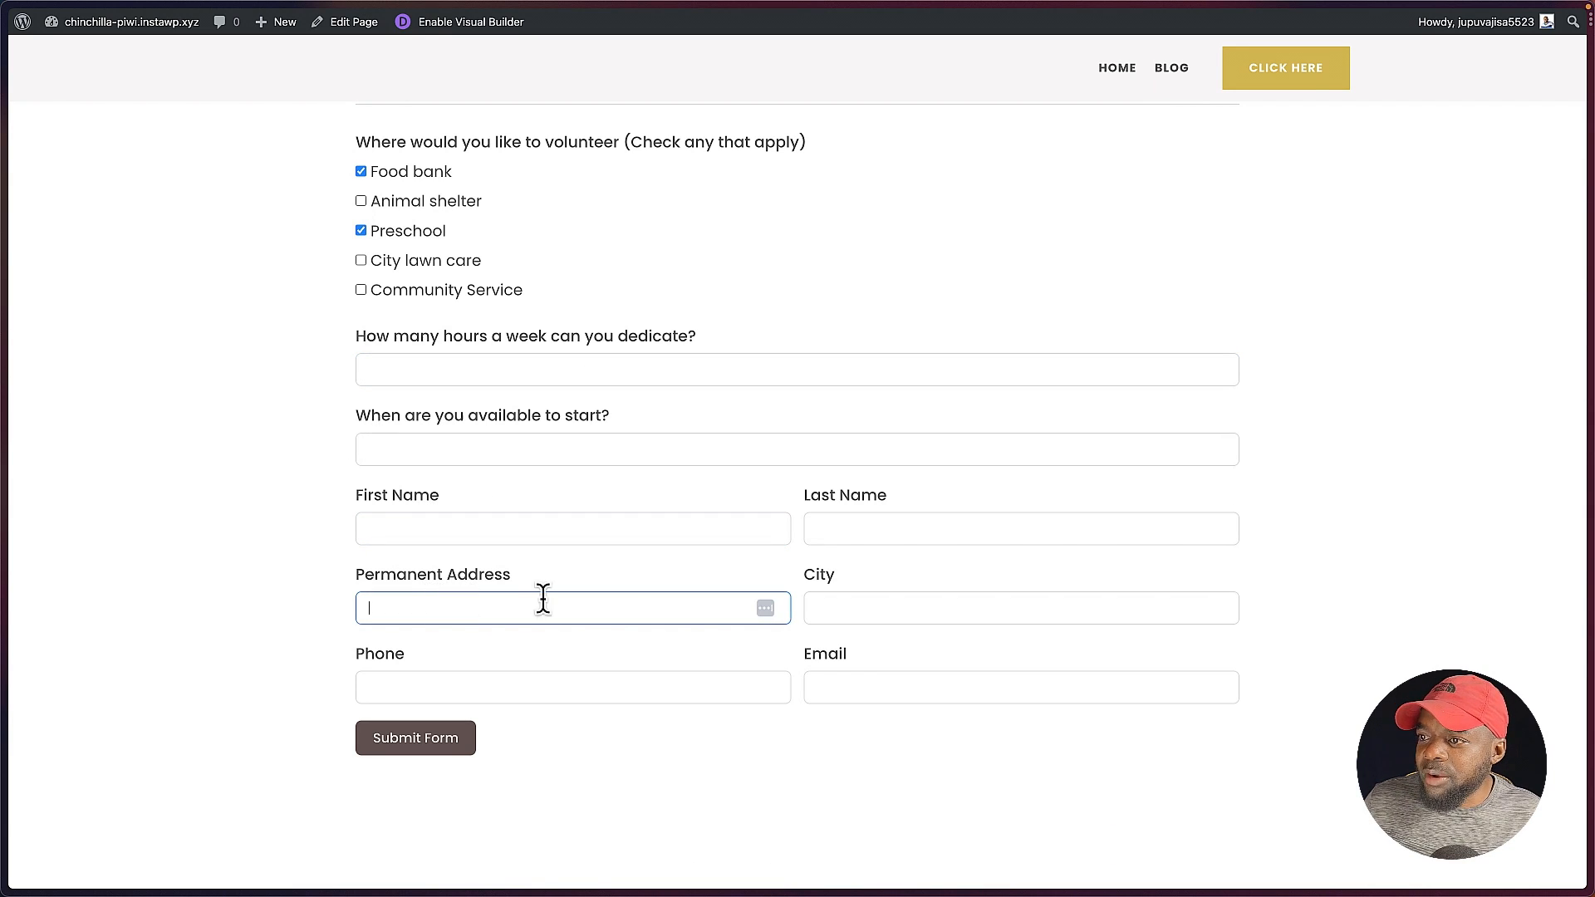
{"action": "left_click", "coordinate": [933, 609]}
{"action": "left_click", "coordinate": [616, 677]}
{"action": "left_click", "coordinate": [876, 690]}
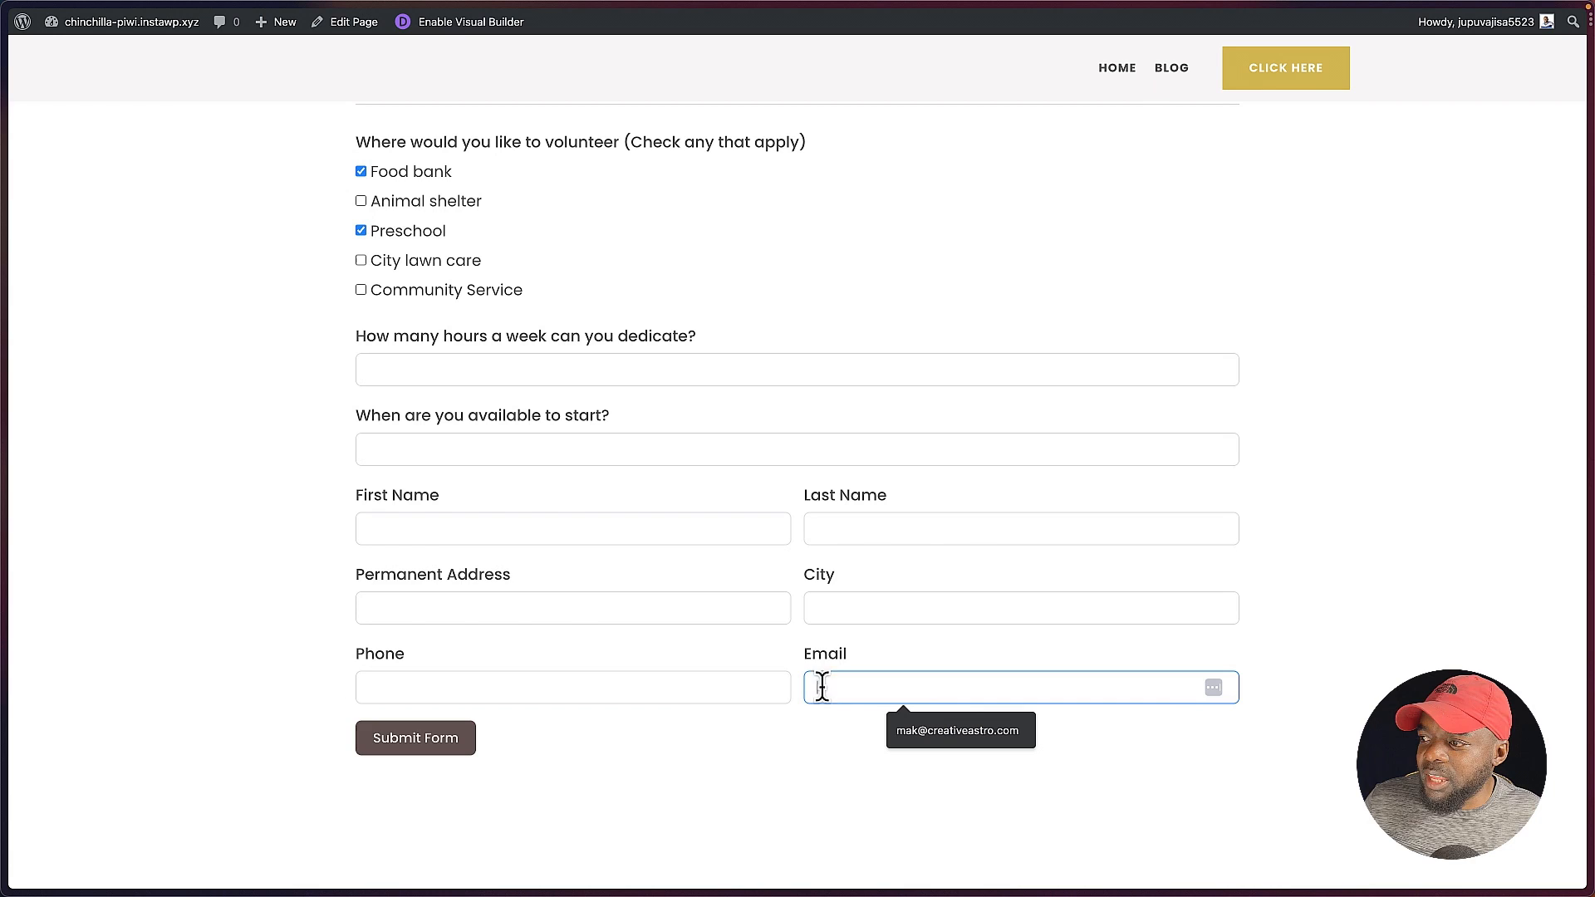
{"action": "left_click", "coordinate": [428, 747]}
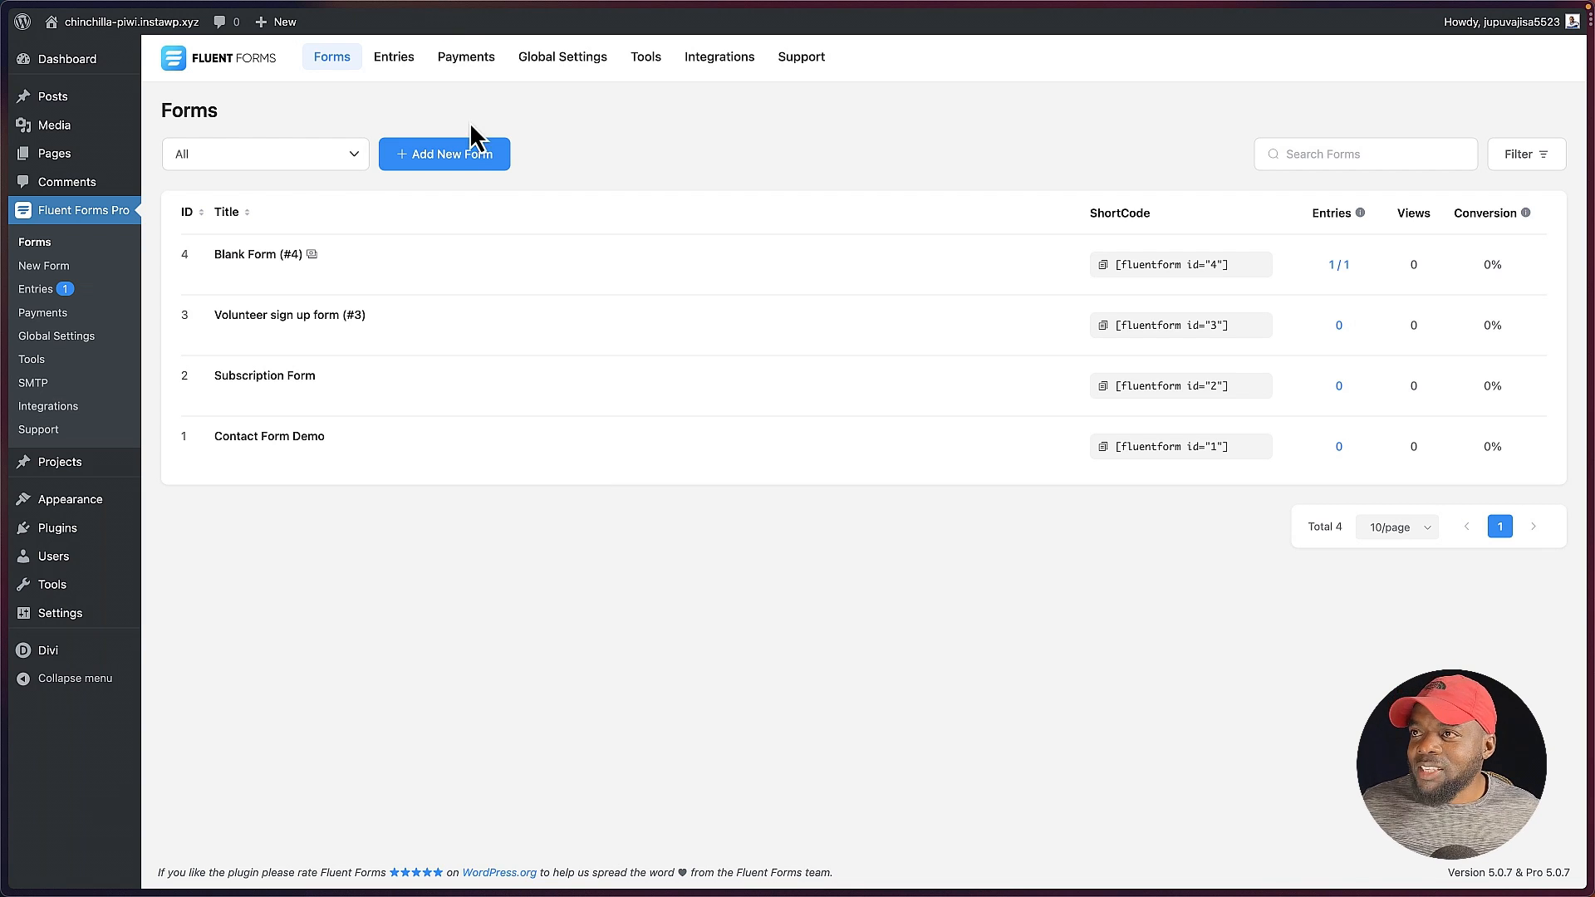
Step: Create a new conversational form and delete its Your Query field
{"action": "left_click", "coordinate": [463, 156]}
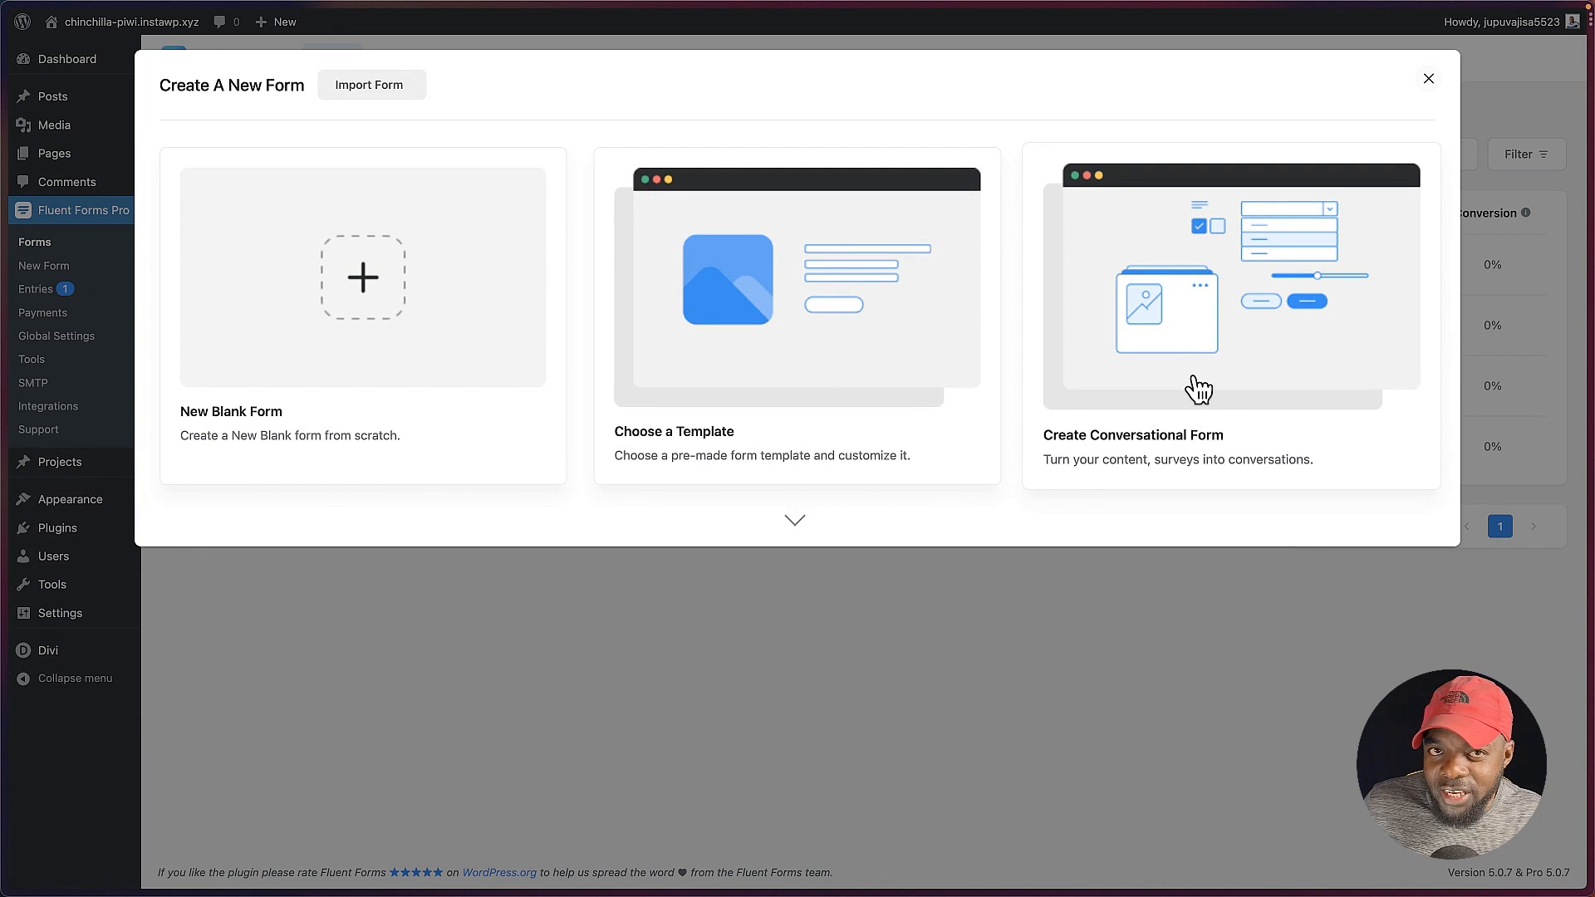
{"action": "left_click", "coordinate": [1201, 338]}
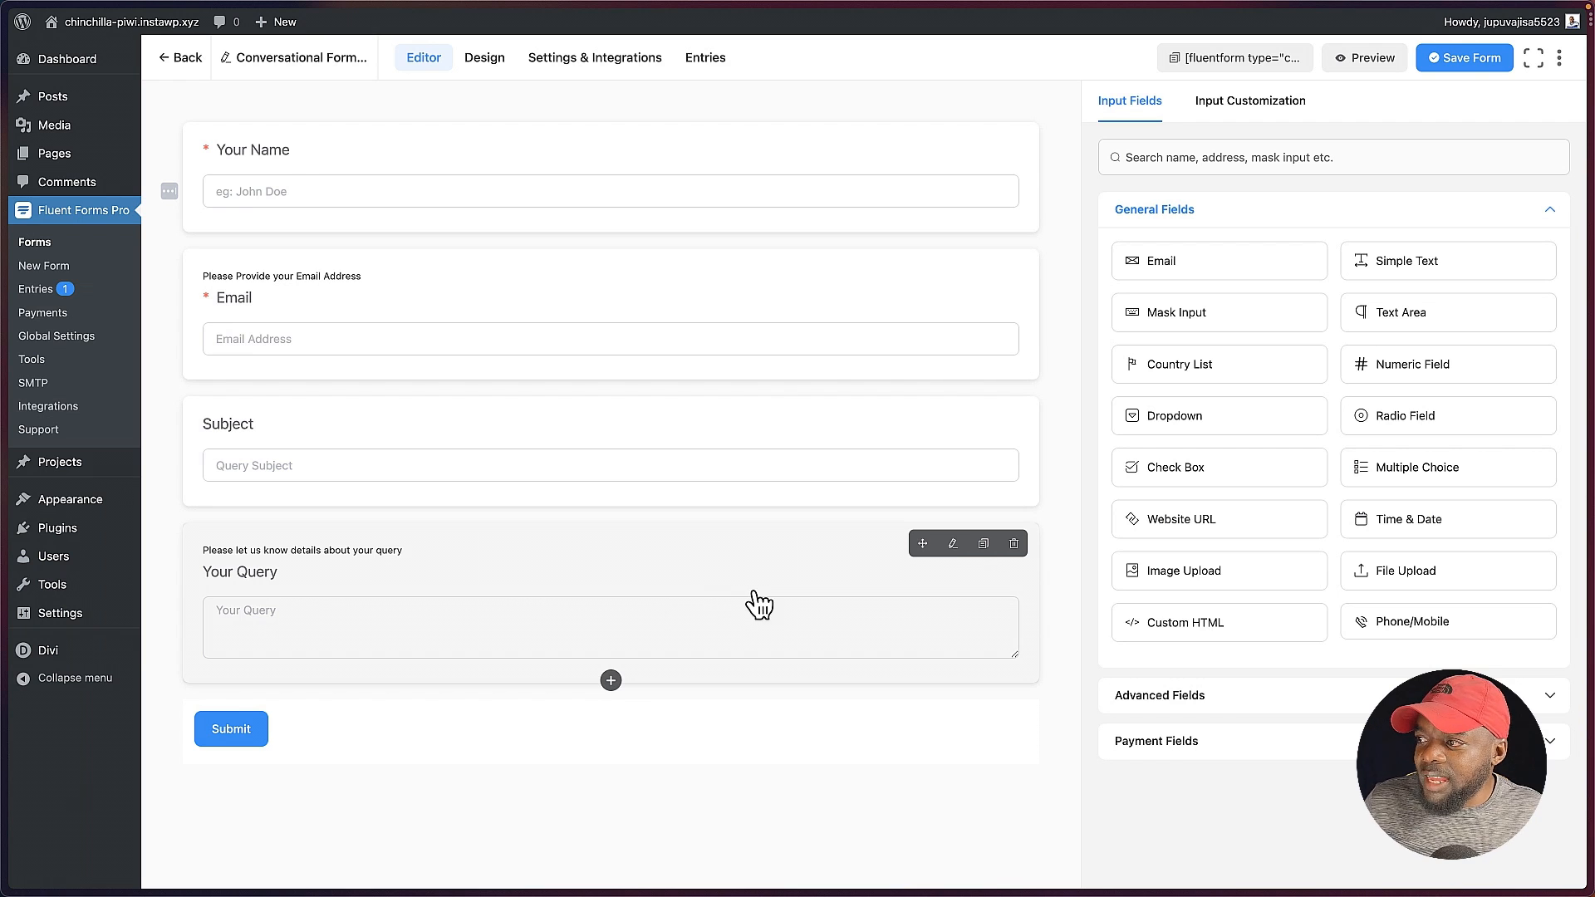
{"action": "left_click", "coordinate": [1014, 545]}
{"action": "left_click", "coordinate": [922, 324]}
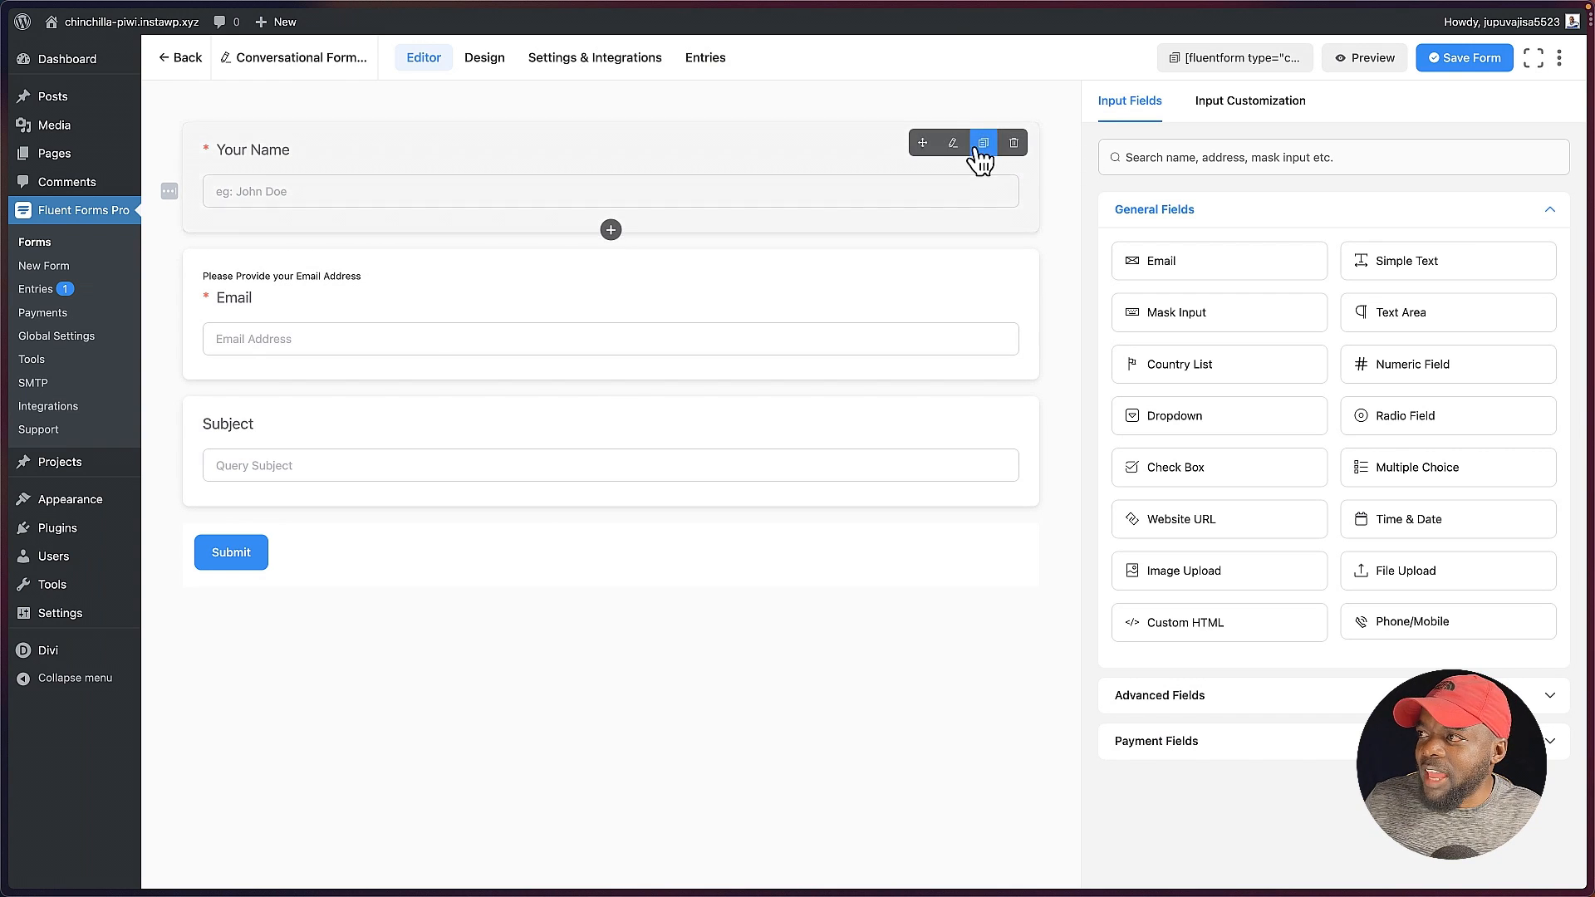
Step: Relabel the name field as "What is your name?" and the email field as "Please Provide Your Email"
{"action": "left_click", "coordinate": [954, 144]}
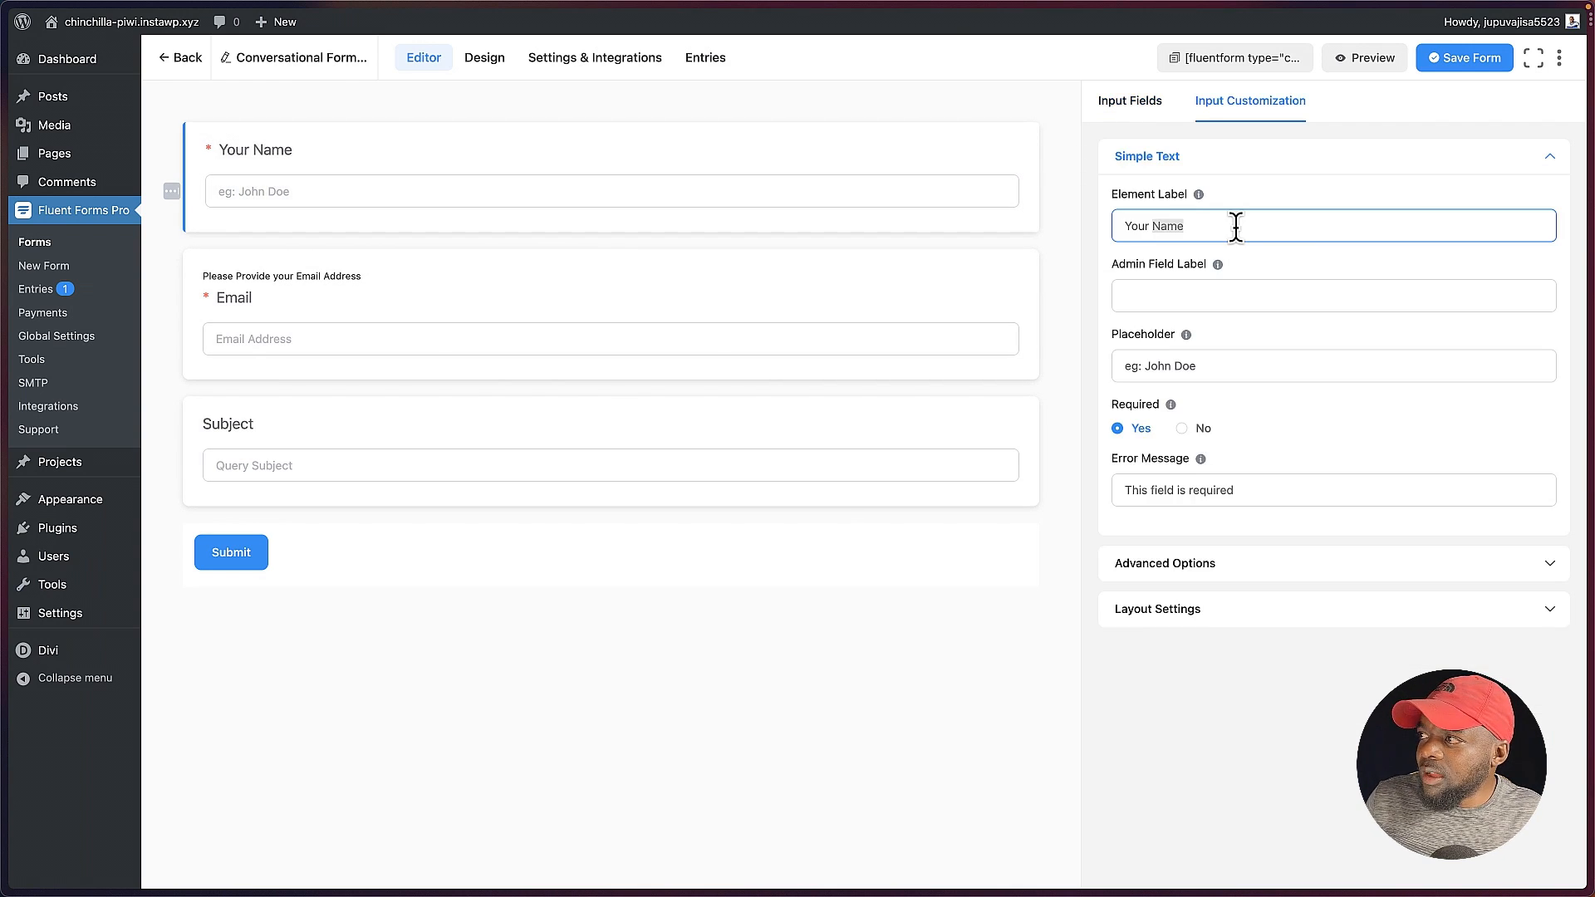
{"action": "type", "text": "What is your name?"}
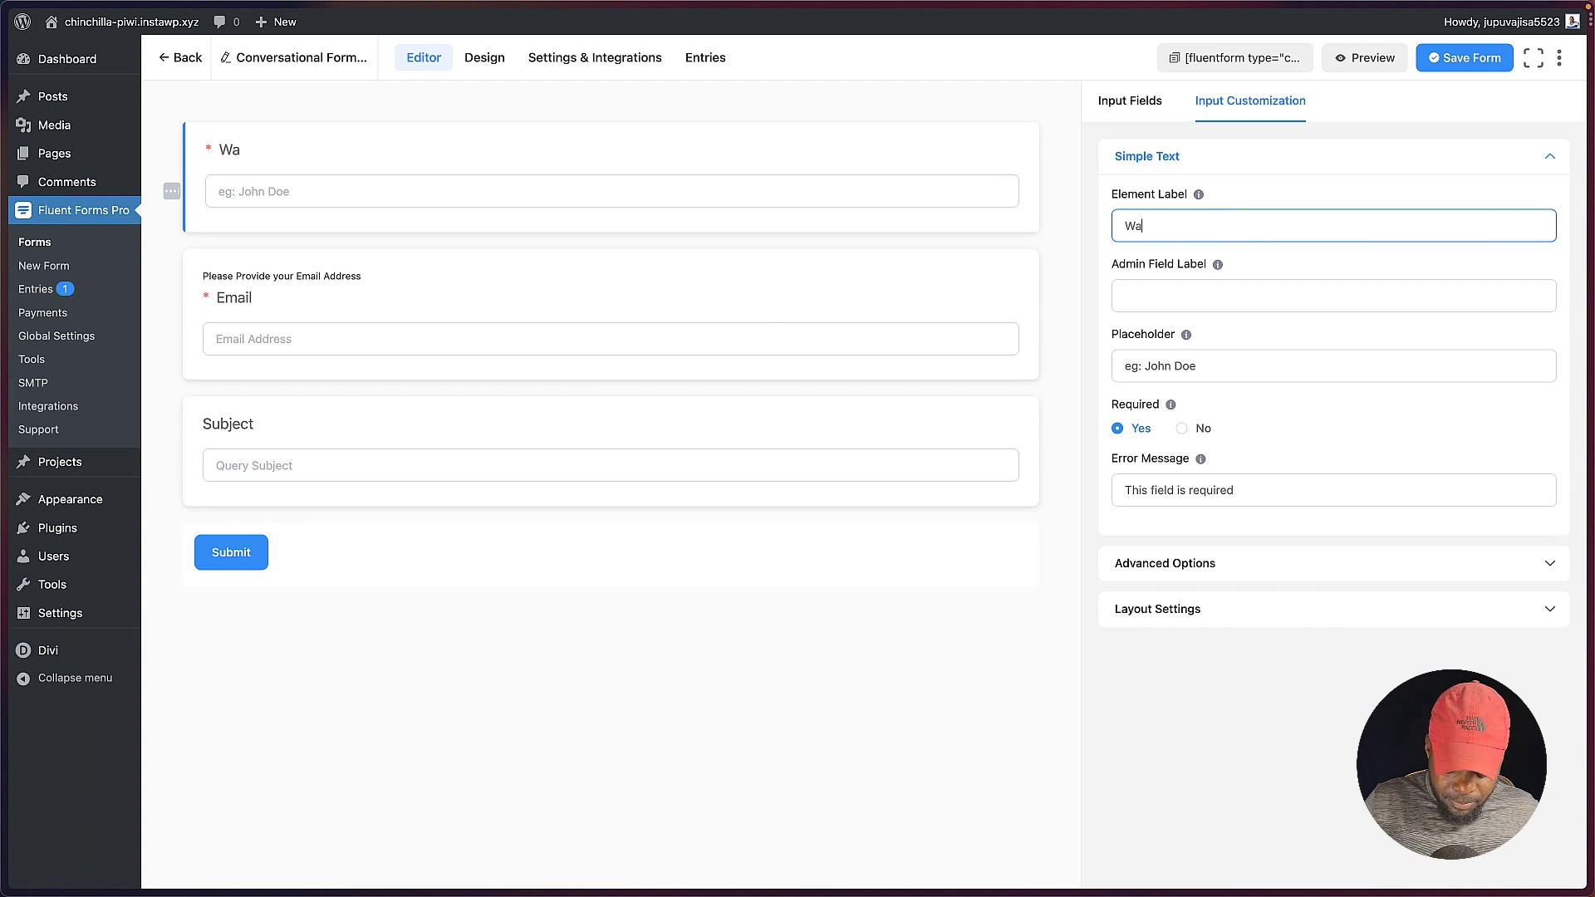
{"action": "left_click", "coordinate": [758, 313]}
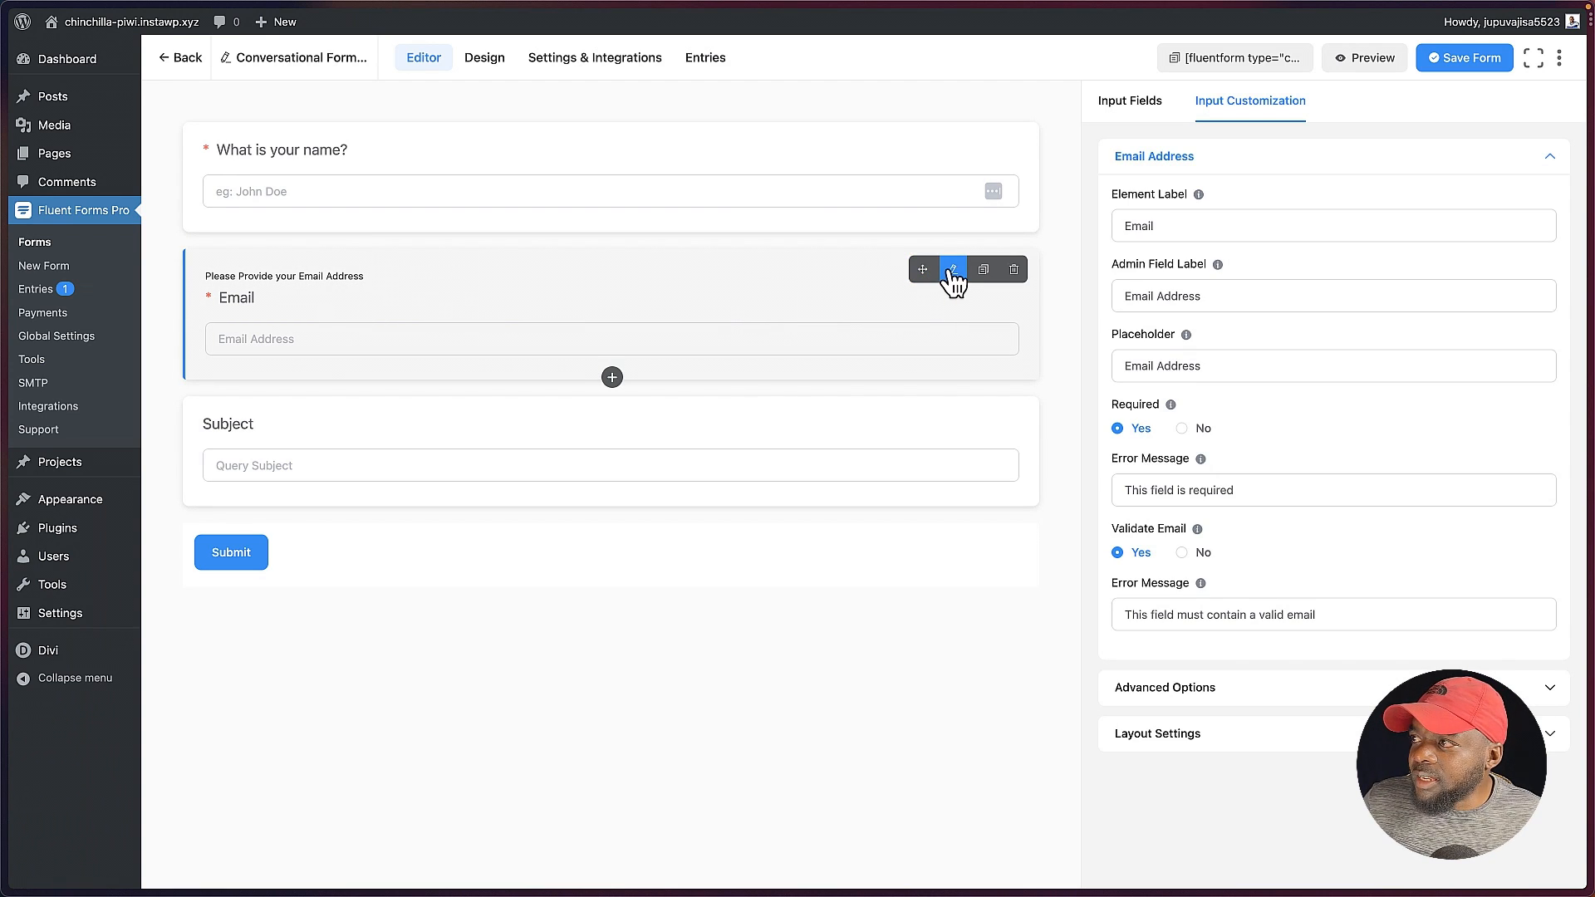
{"action": "left_click", "coordinate": [953, 271]}
{"action": "left_click", "coordinate": [1123, 224]}
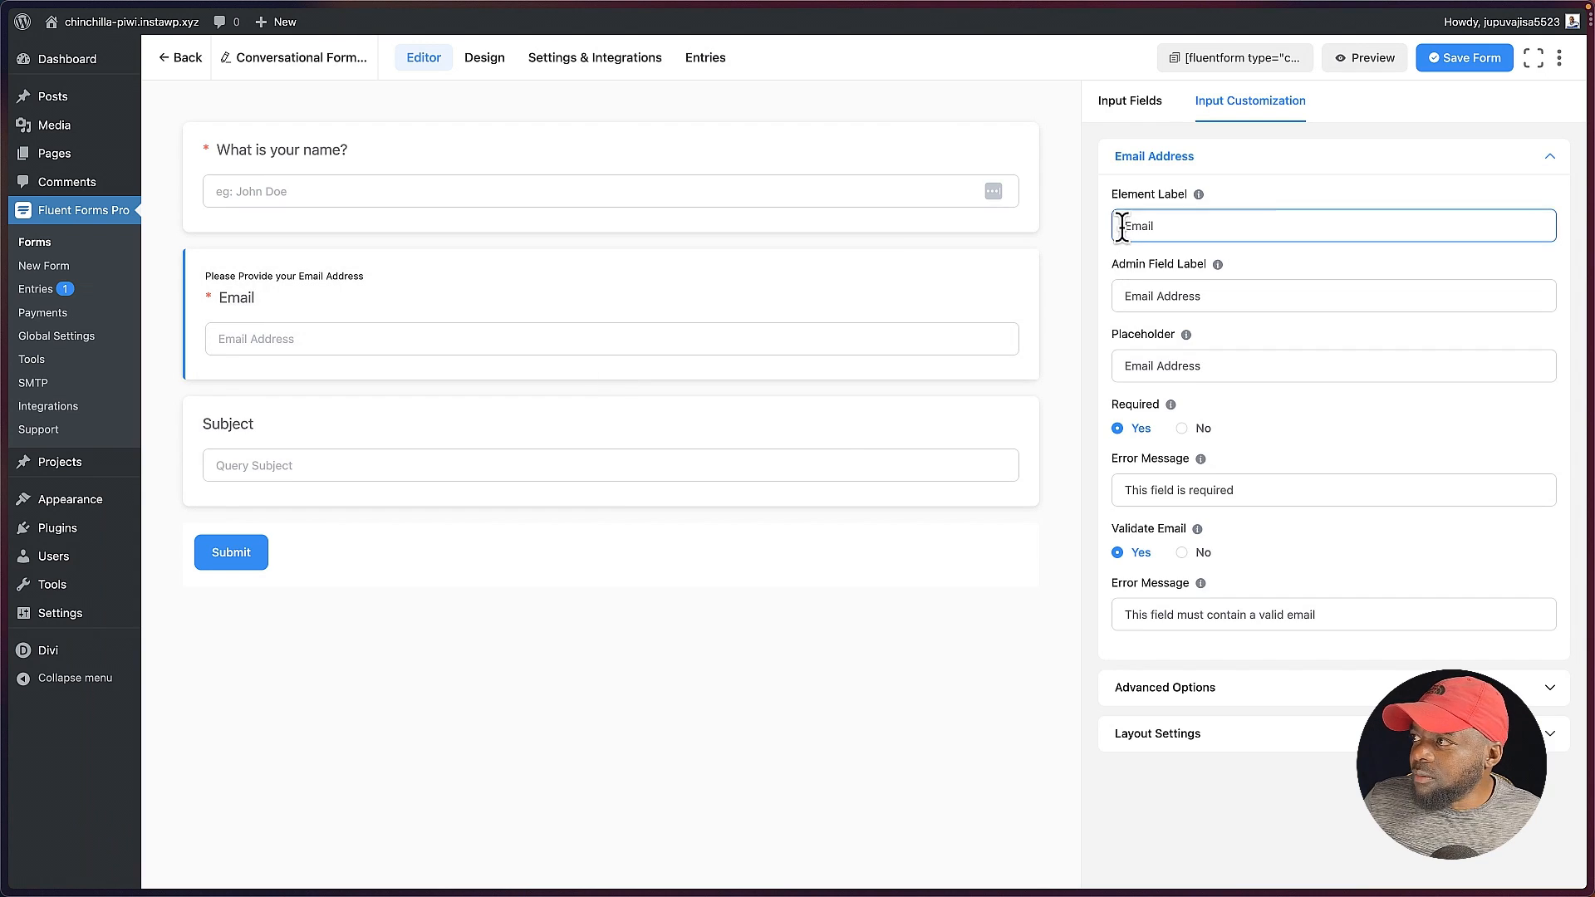
Step: Delete the Subject field from the conversational form
{"action": "left_click", "coordinate": [855, 438]}
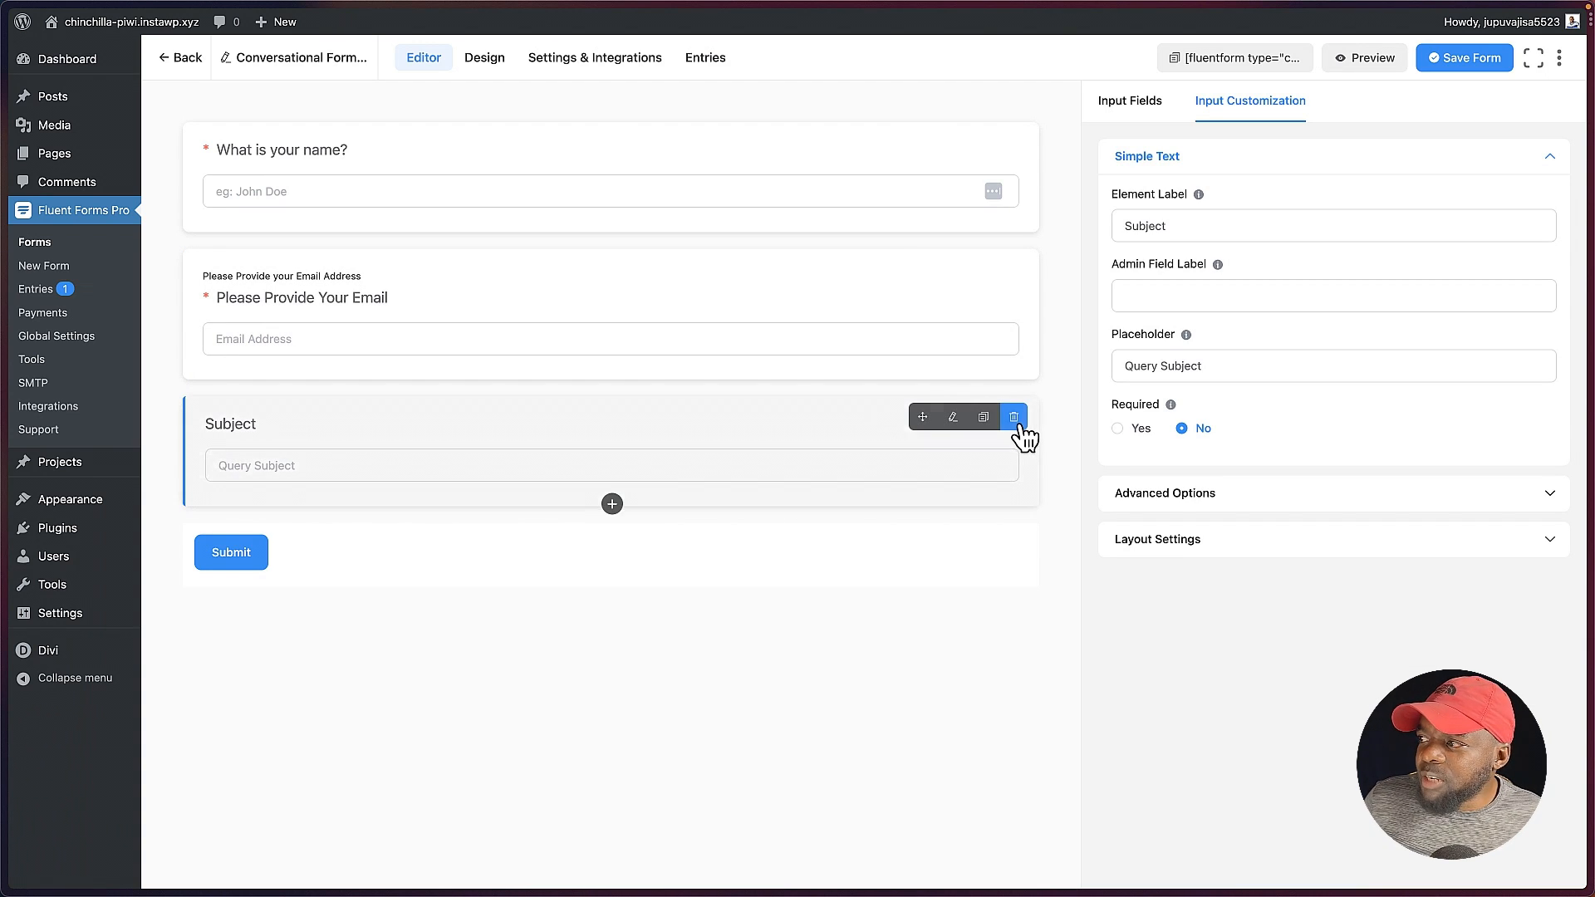
{"action": "left_click", "coordinate": [1013, 417]}
{"action": "left_click", "coordinate": [919, 313]}
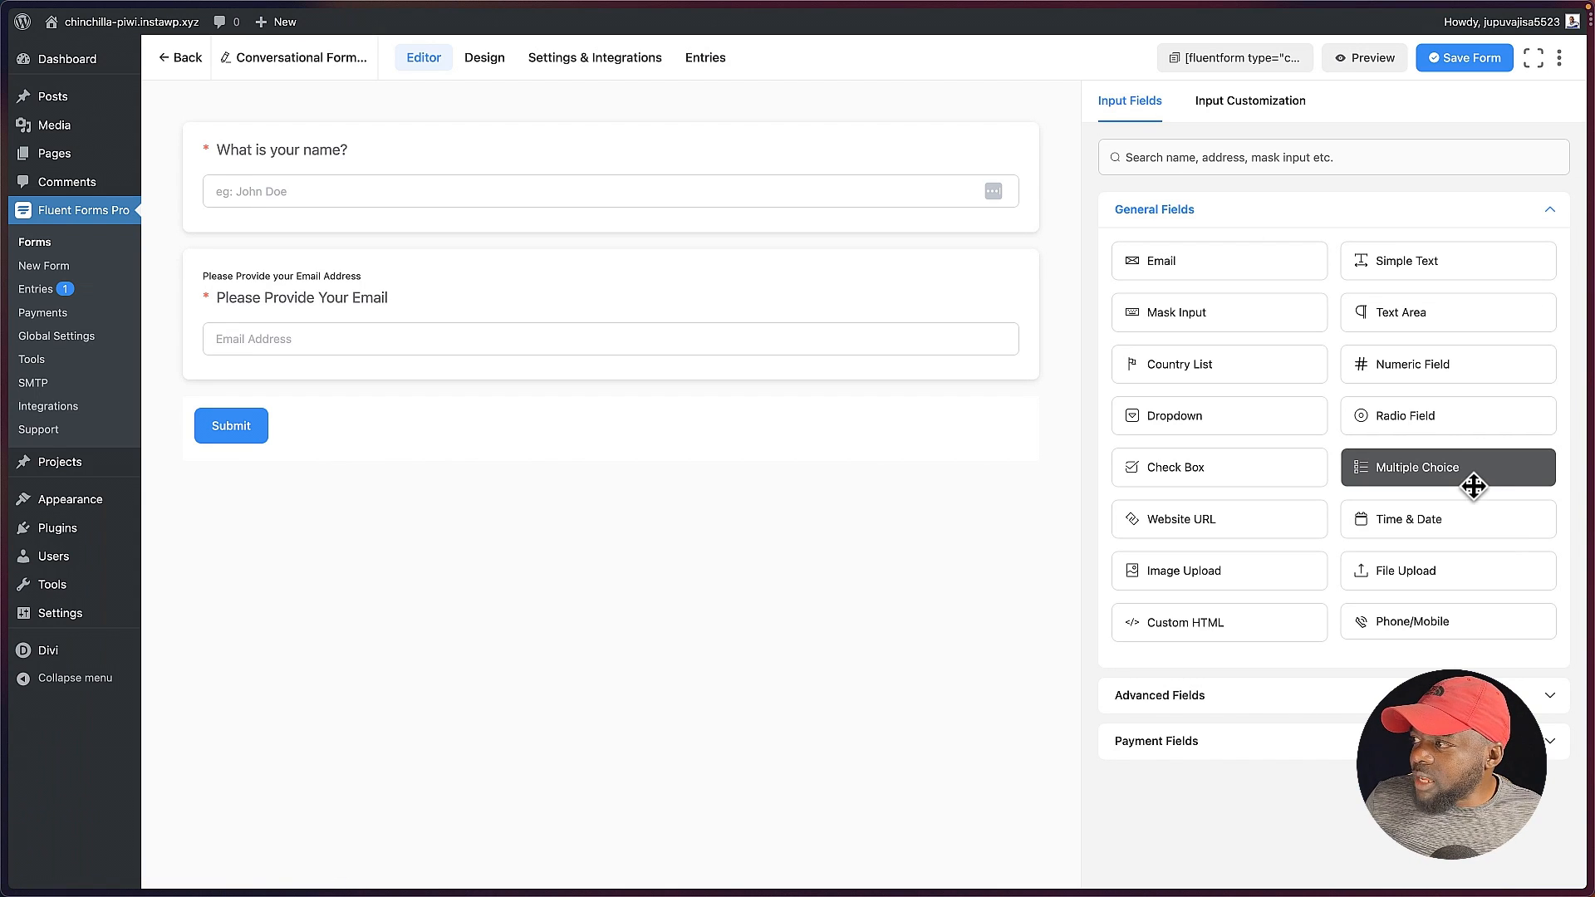
Step: Add a Multiple Choice field below the email field and label it "What page builder do you use?"
{"action": "left_click", "coordinate": [1440, 471]}
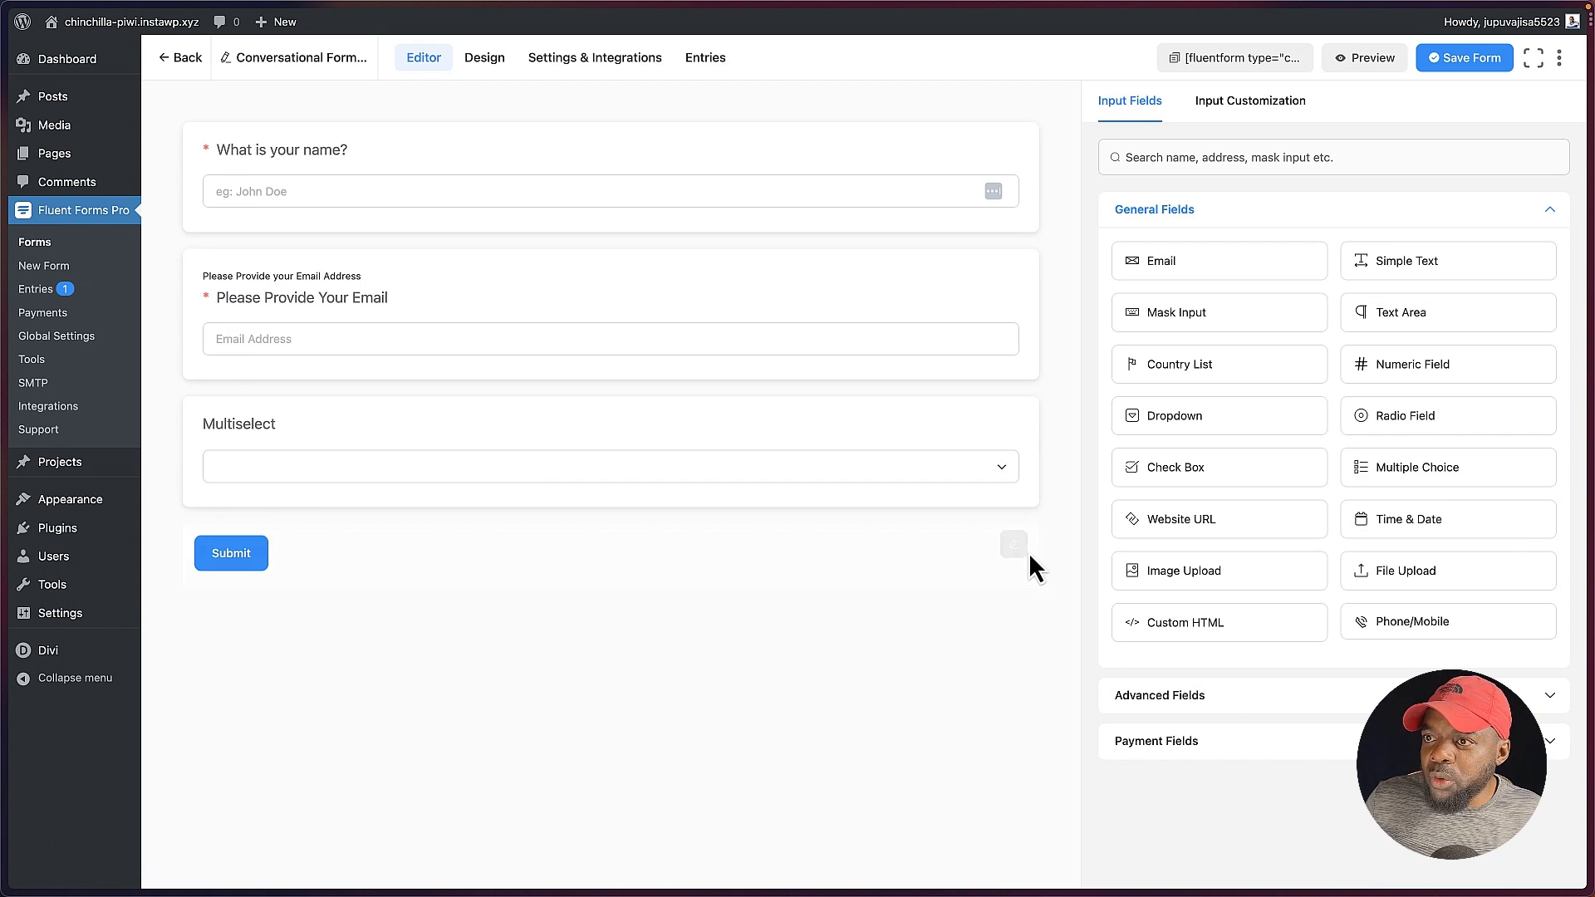
{"action": "left_click", "coordinate": [810, 437]}
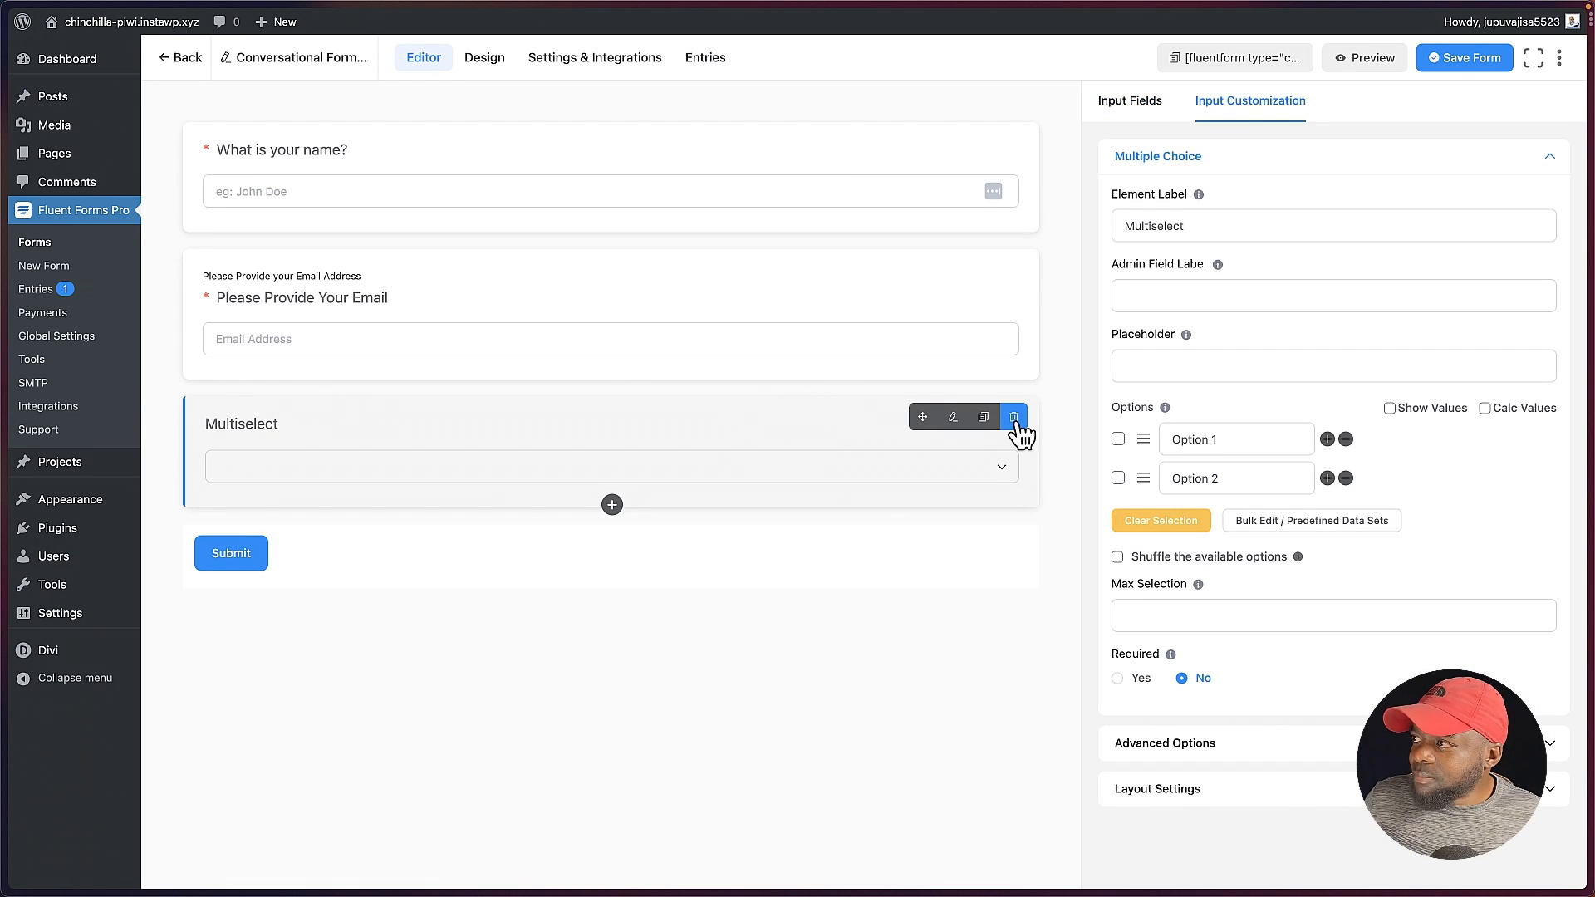
{"action": "left_click", "coordinate": [1406, 217]}
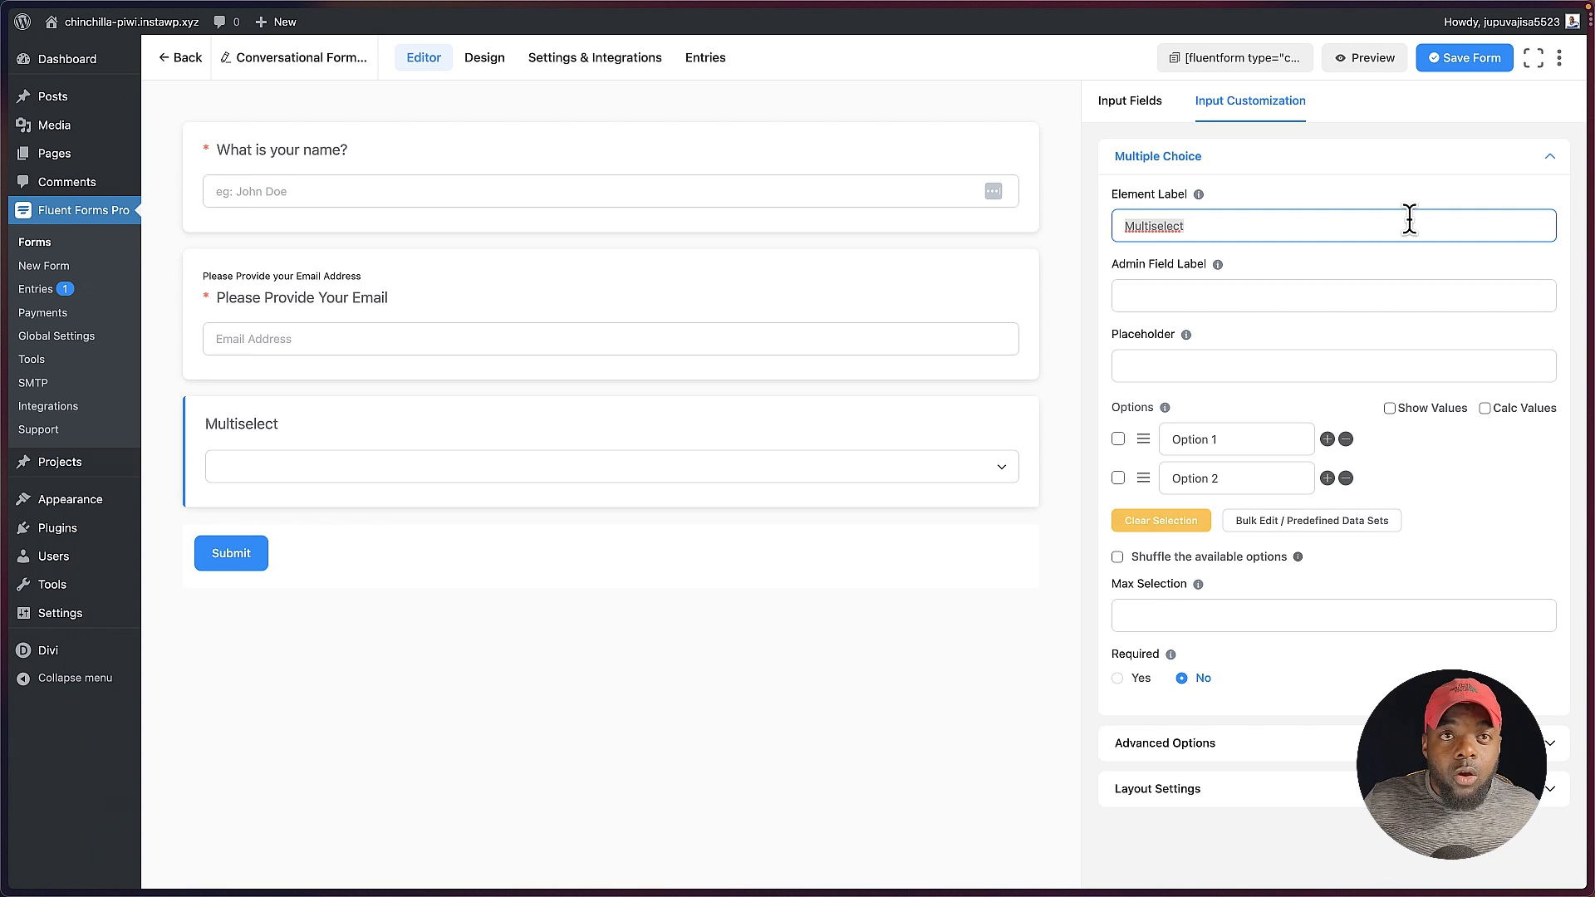
{"action": "type", "text": "What page builder do you use?"}
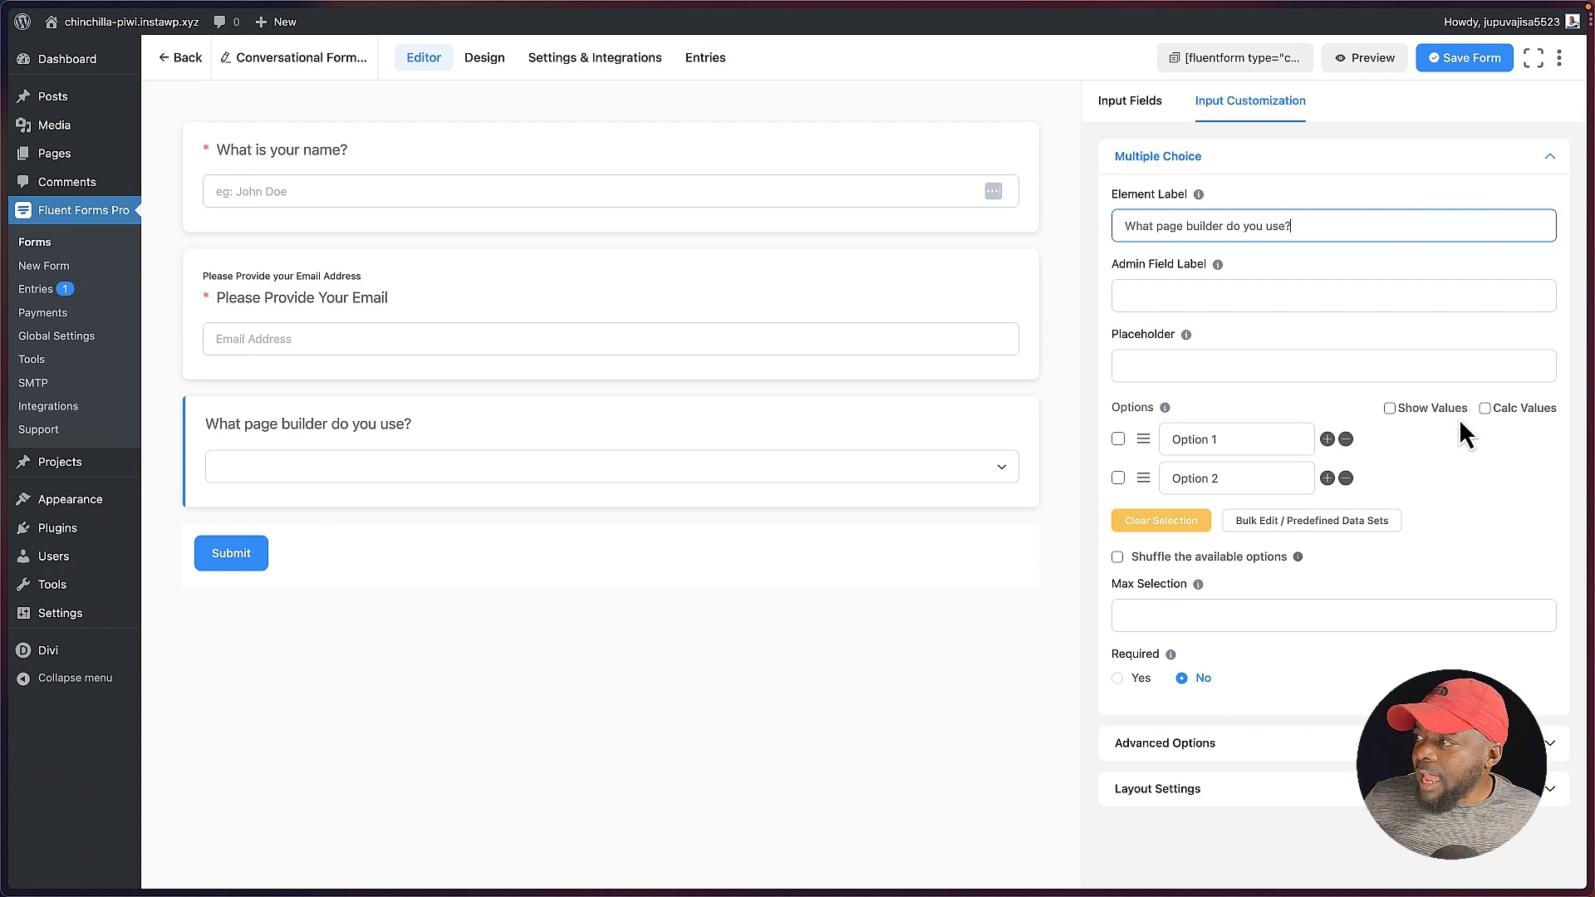
Step: Set the Multiple Choice field's options to Divi, Elementor and Bricks, and save the form
{"action": "triple_click", "coordinate": [1286, 437]}
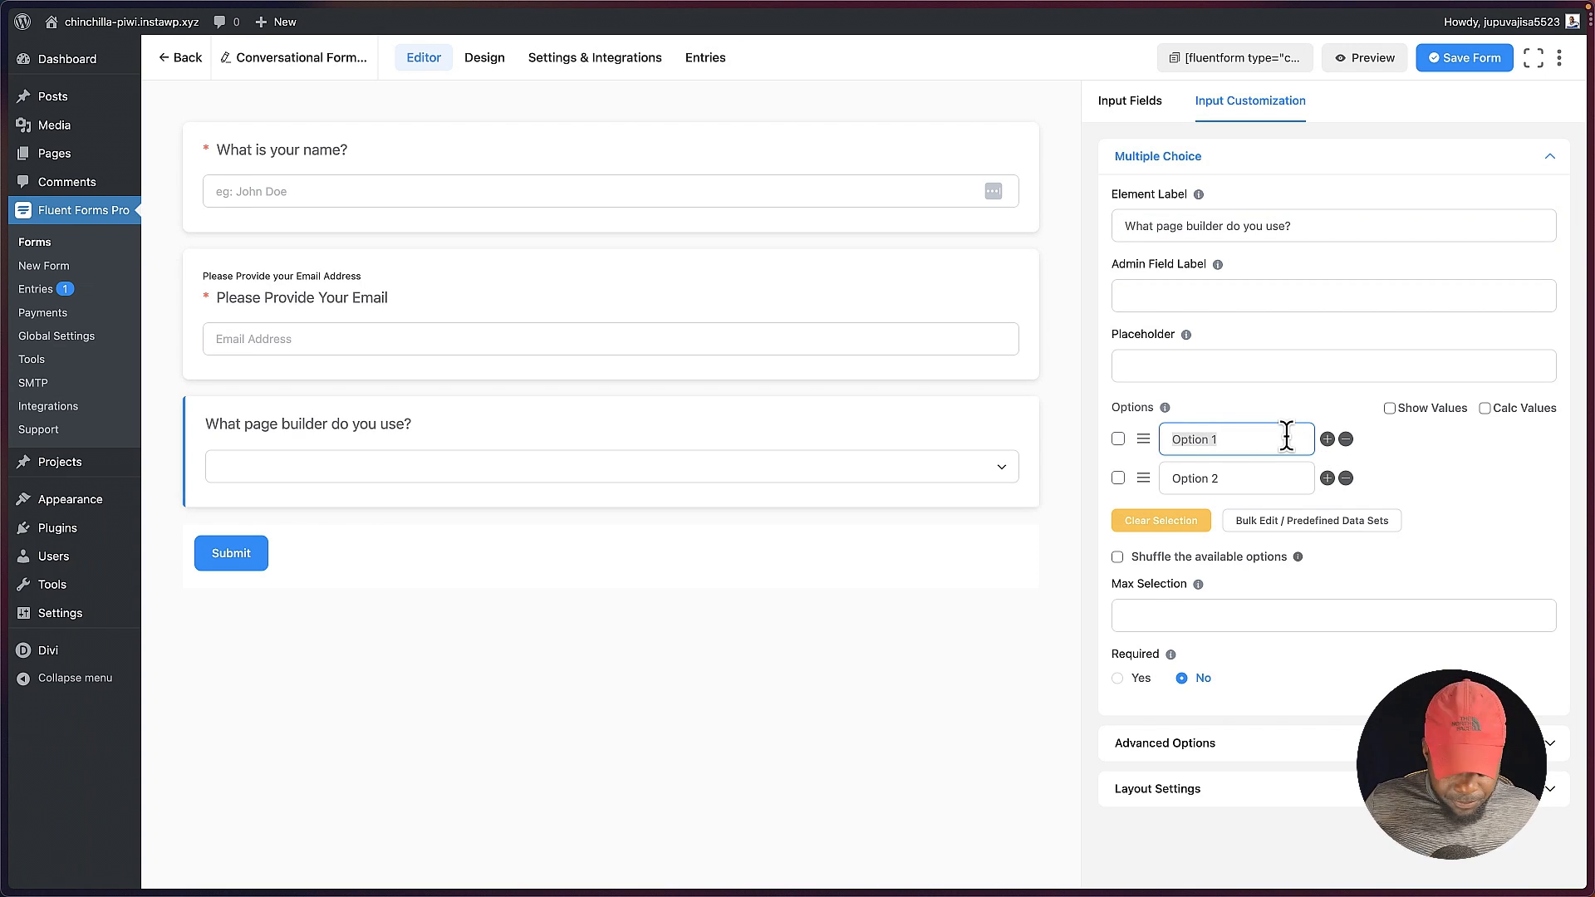
{"action": "type", "text": "Divi"}
{"action": "triple_click", "coordinate": [1281, 475]}
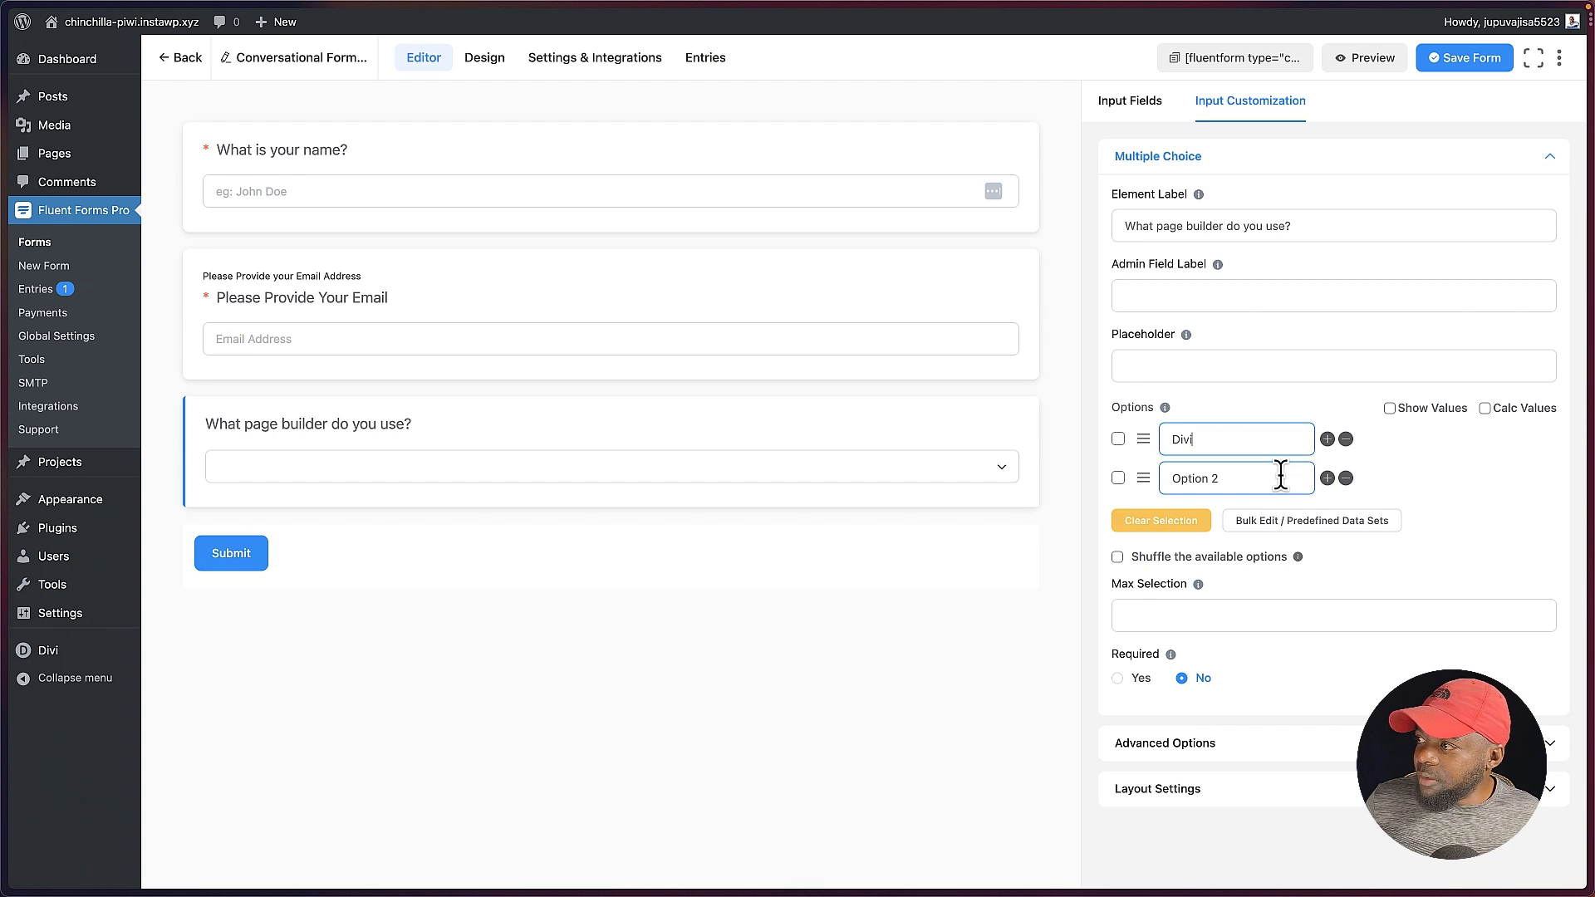
{"action": "type", "text": "Elementor"}
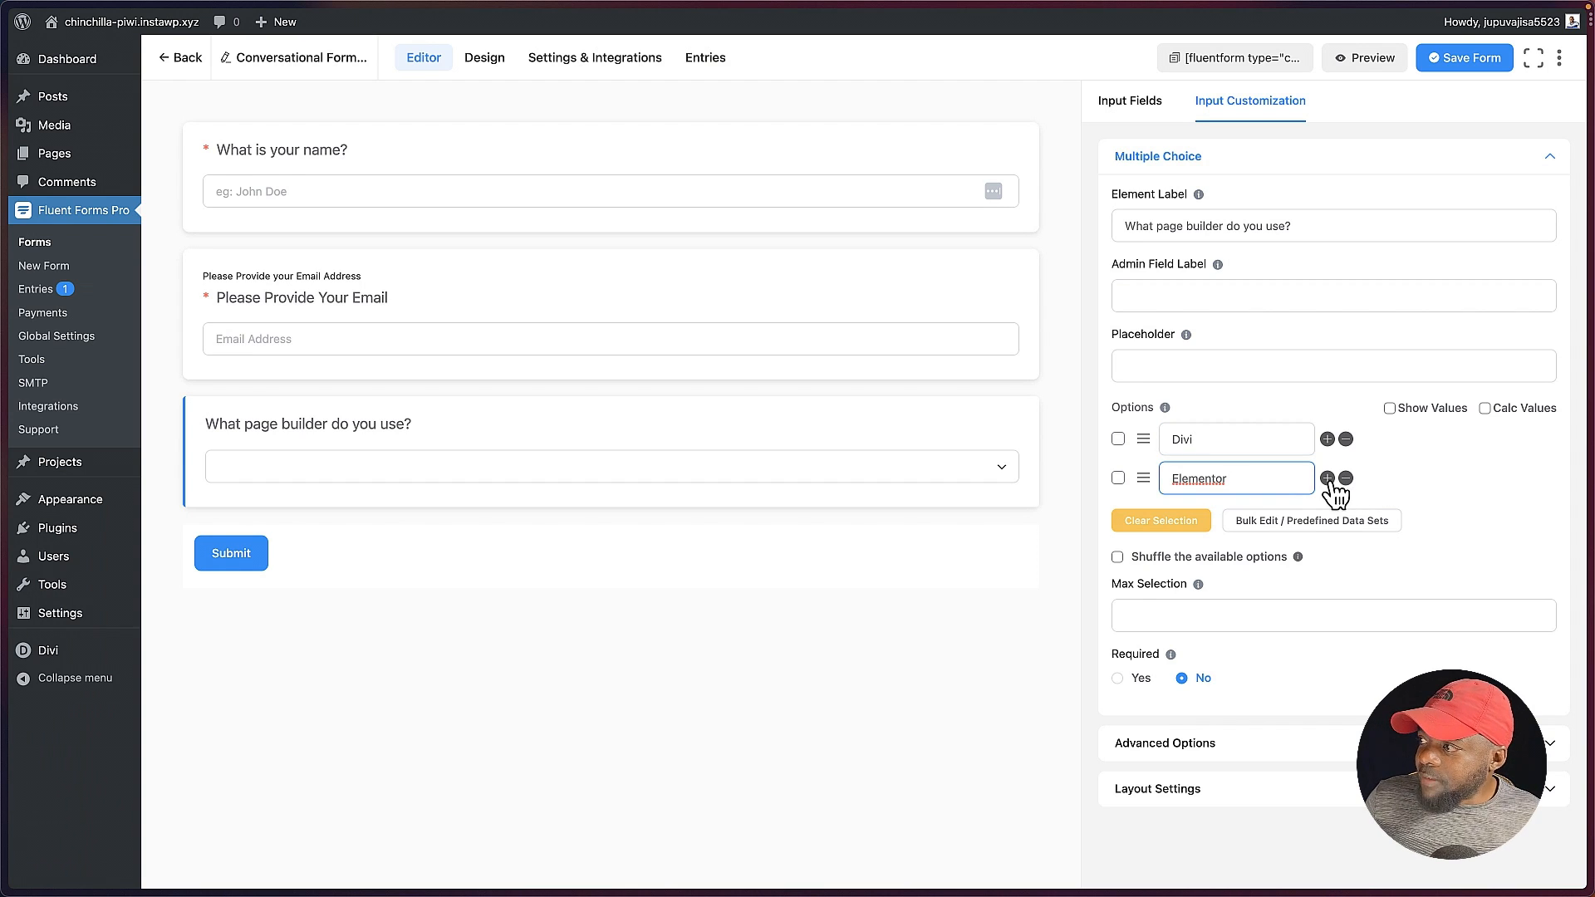
{"action": "left_click", "coordinate": [1327, 478]}
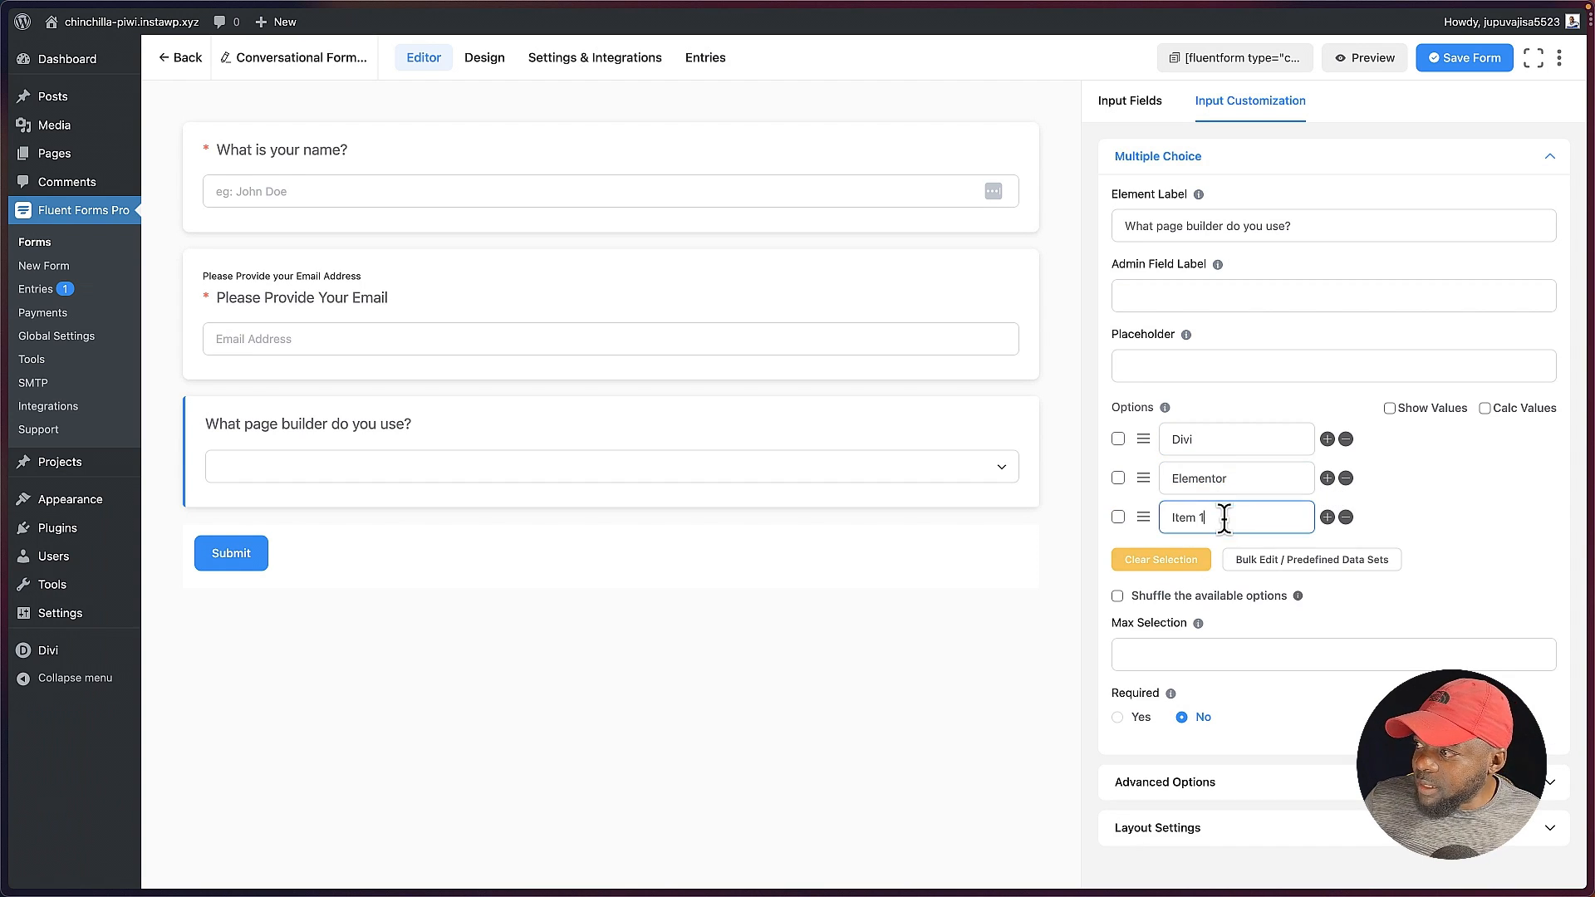
{"action": "type", "text": "Bricks"}
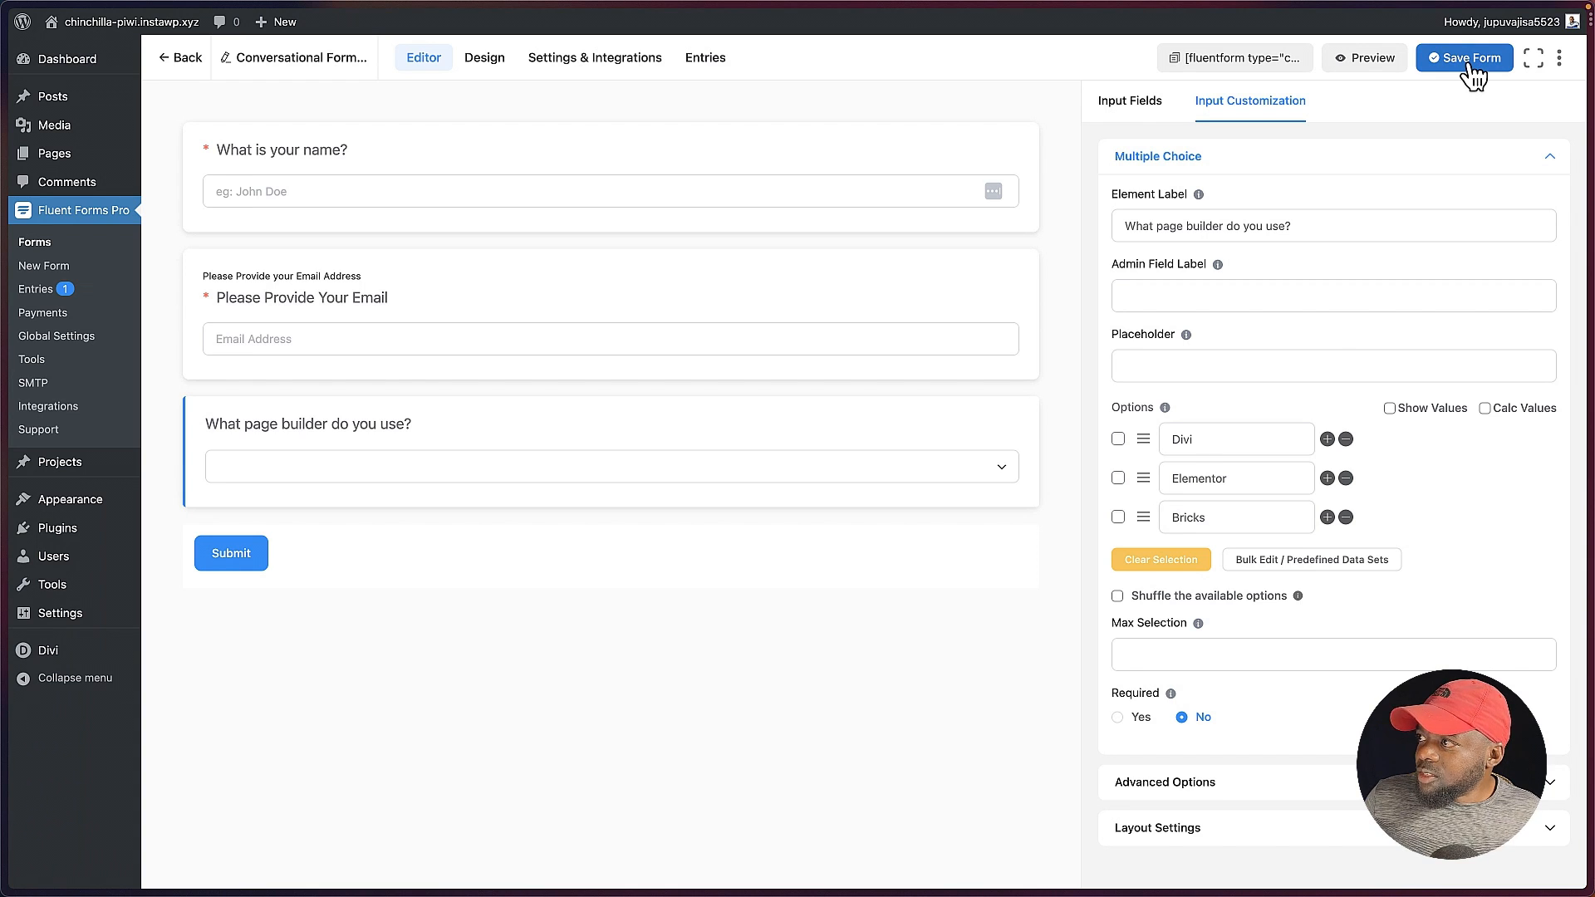
{"action": "left_click", "coordinate": [1473, 70]}
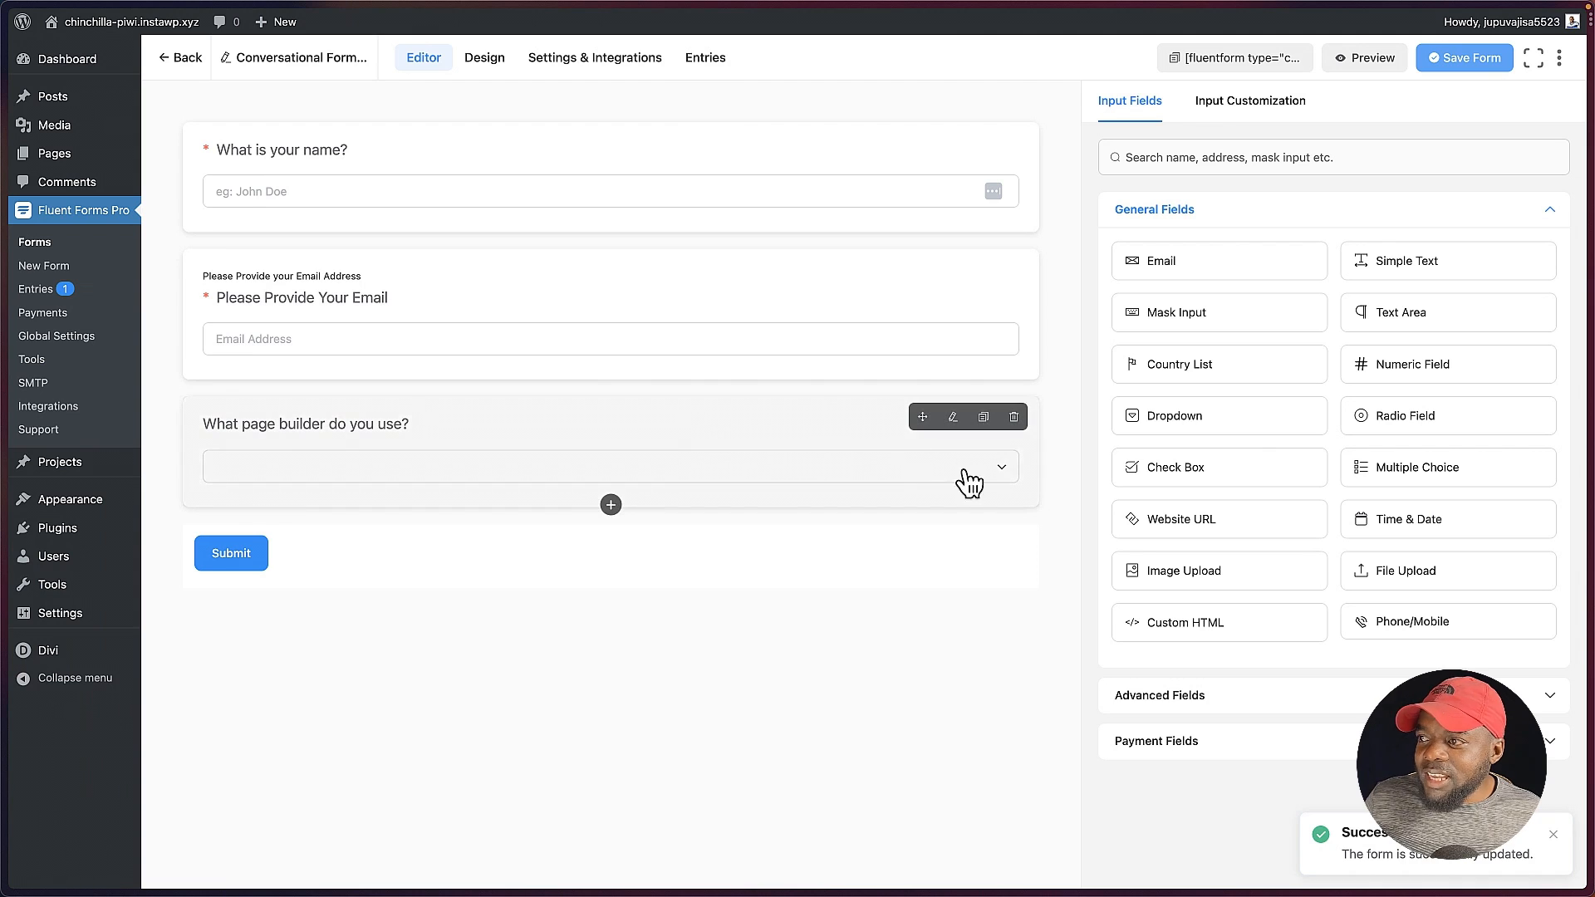
Step: Add a required Time & Date field labelled "When are you available for a chat?" below the page builder question, and save the form
{"action": "left_click", "coordinate": [1492, 525]}
{"action": "left_click", "coordinate": [659, 563]}
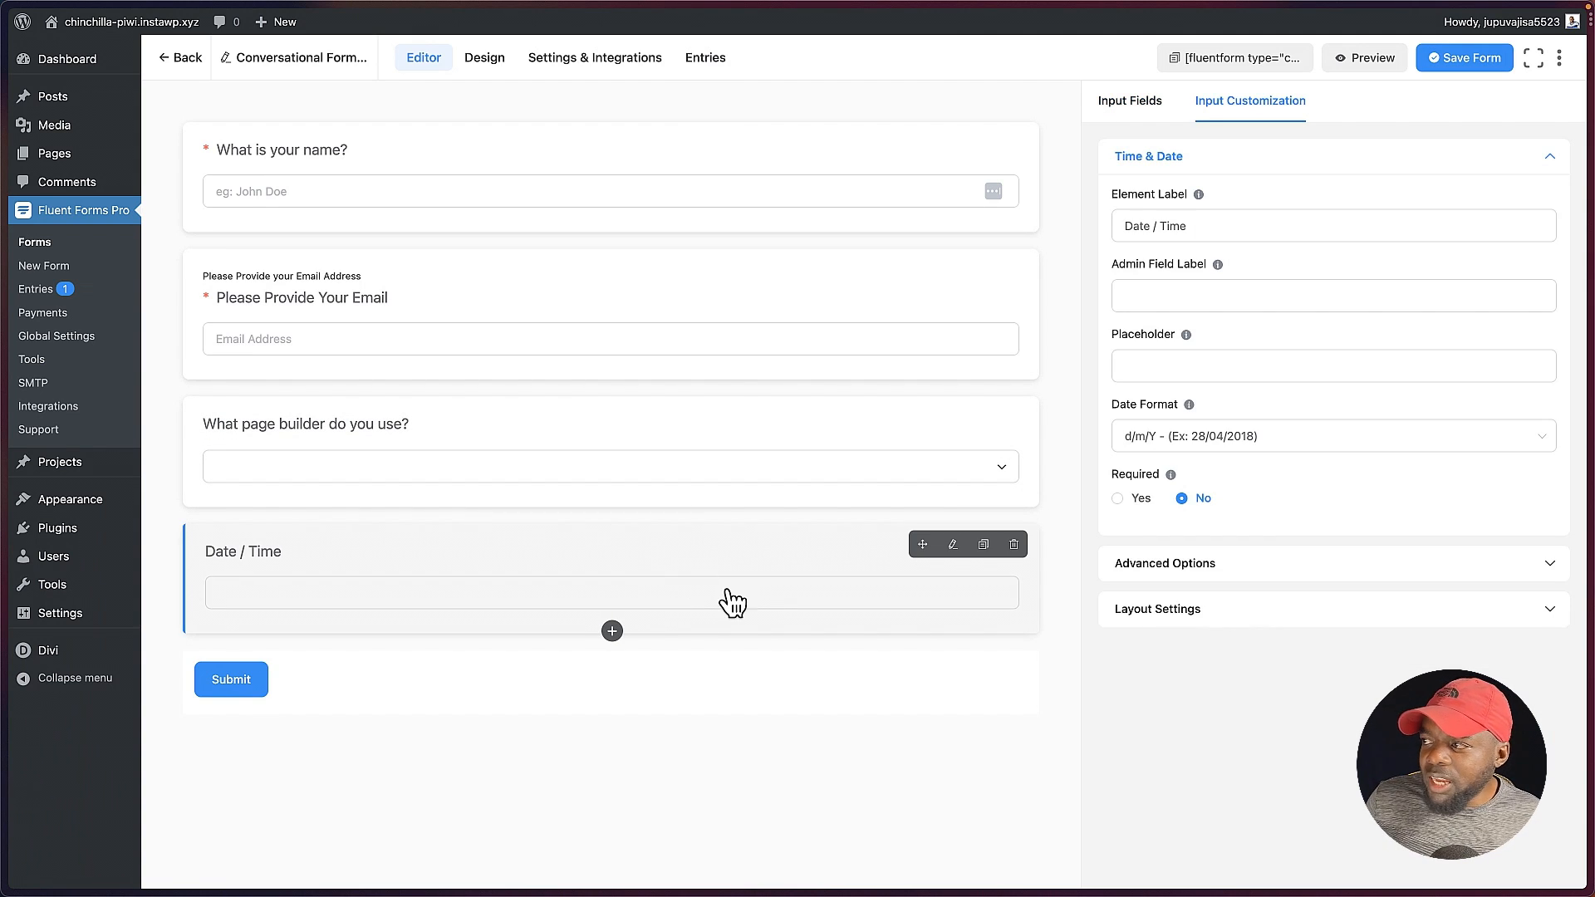
{"action": "left_click", "coordinate": [1226, 225]}
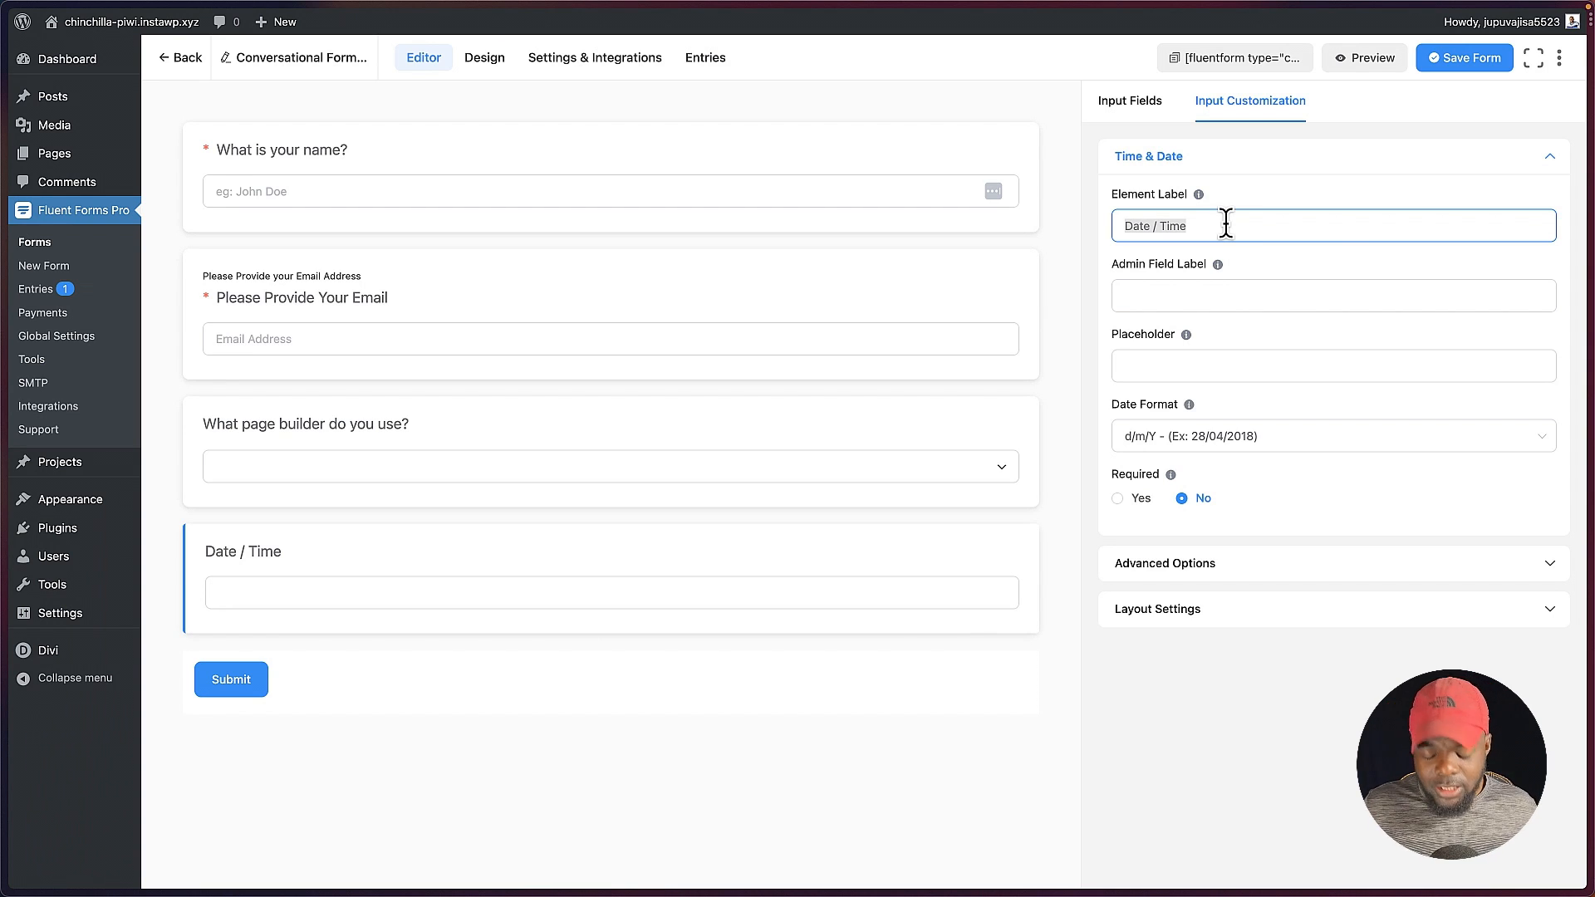
{"action": "type", "text": "When are you available for a chat?"}
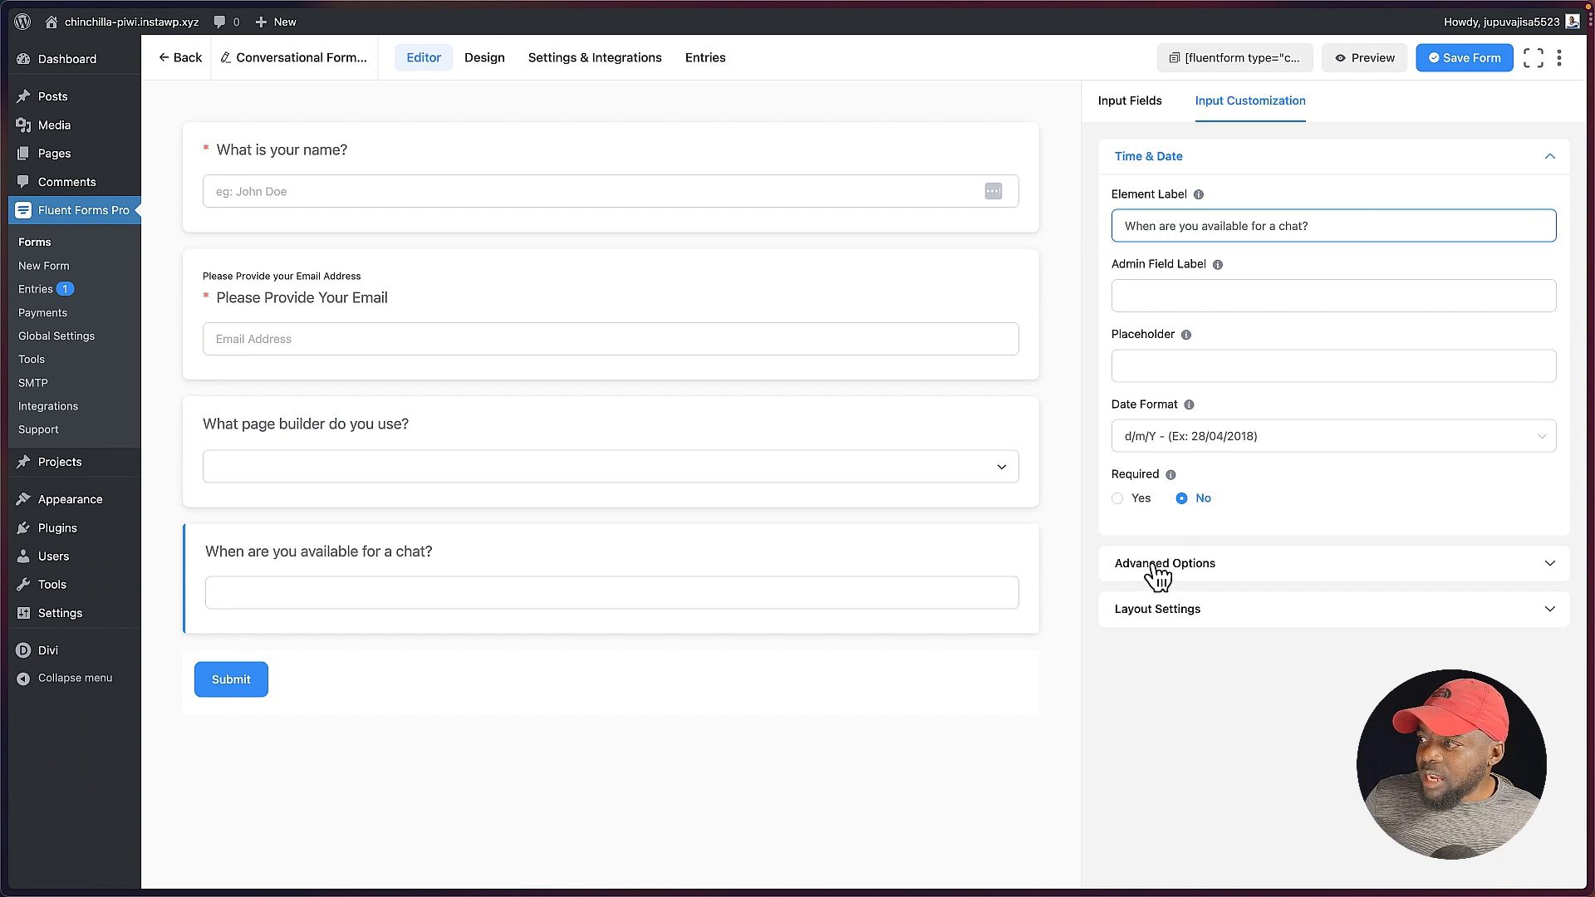
{"action": "left_click", "coordinate": [1121, 499]}
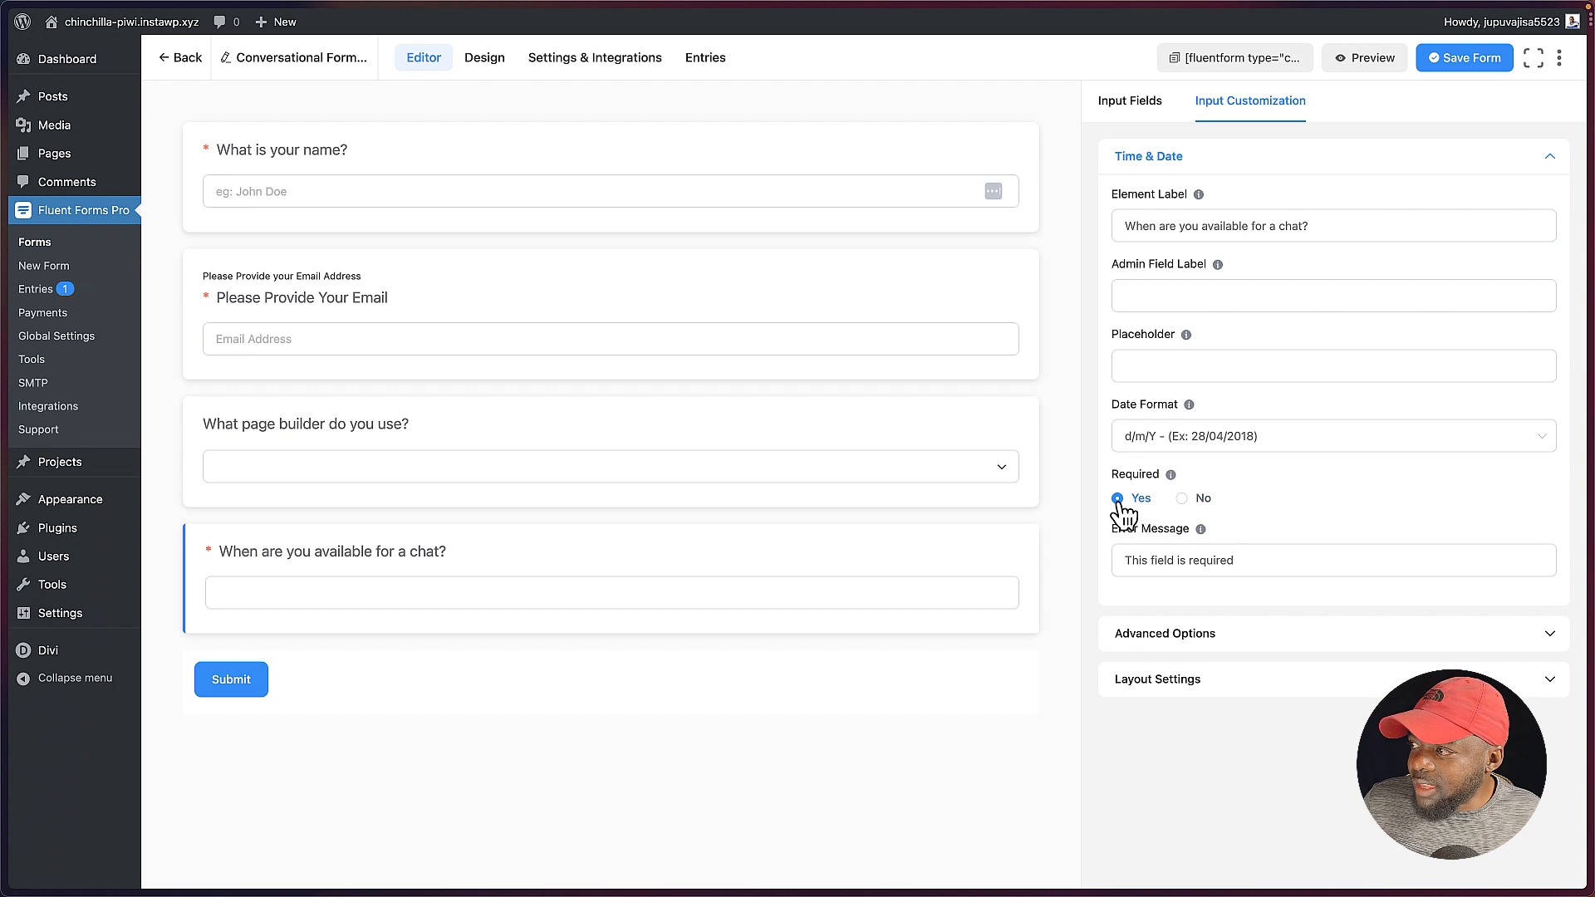
{"action": "left_click", "coordinate": [1459, 74]}
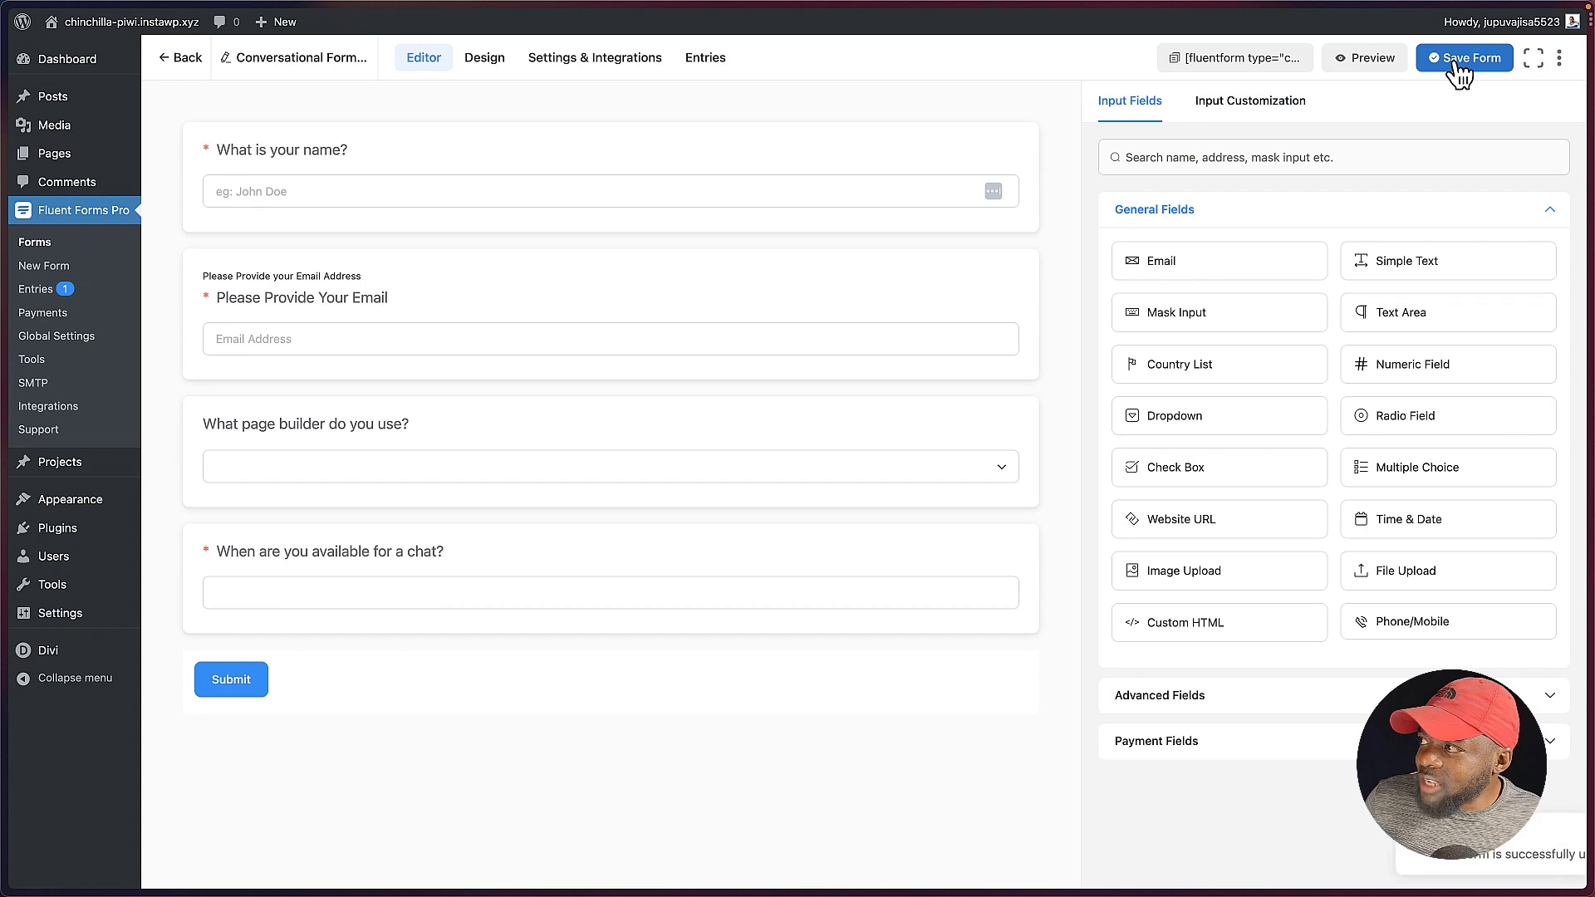
Step: Preview the conversational form and answer its first two questions with the respondent's name and email address
{"action": "left_click", "coordinate": [1371, 58]}
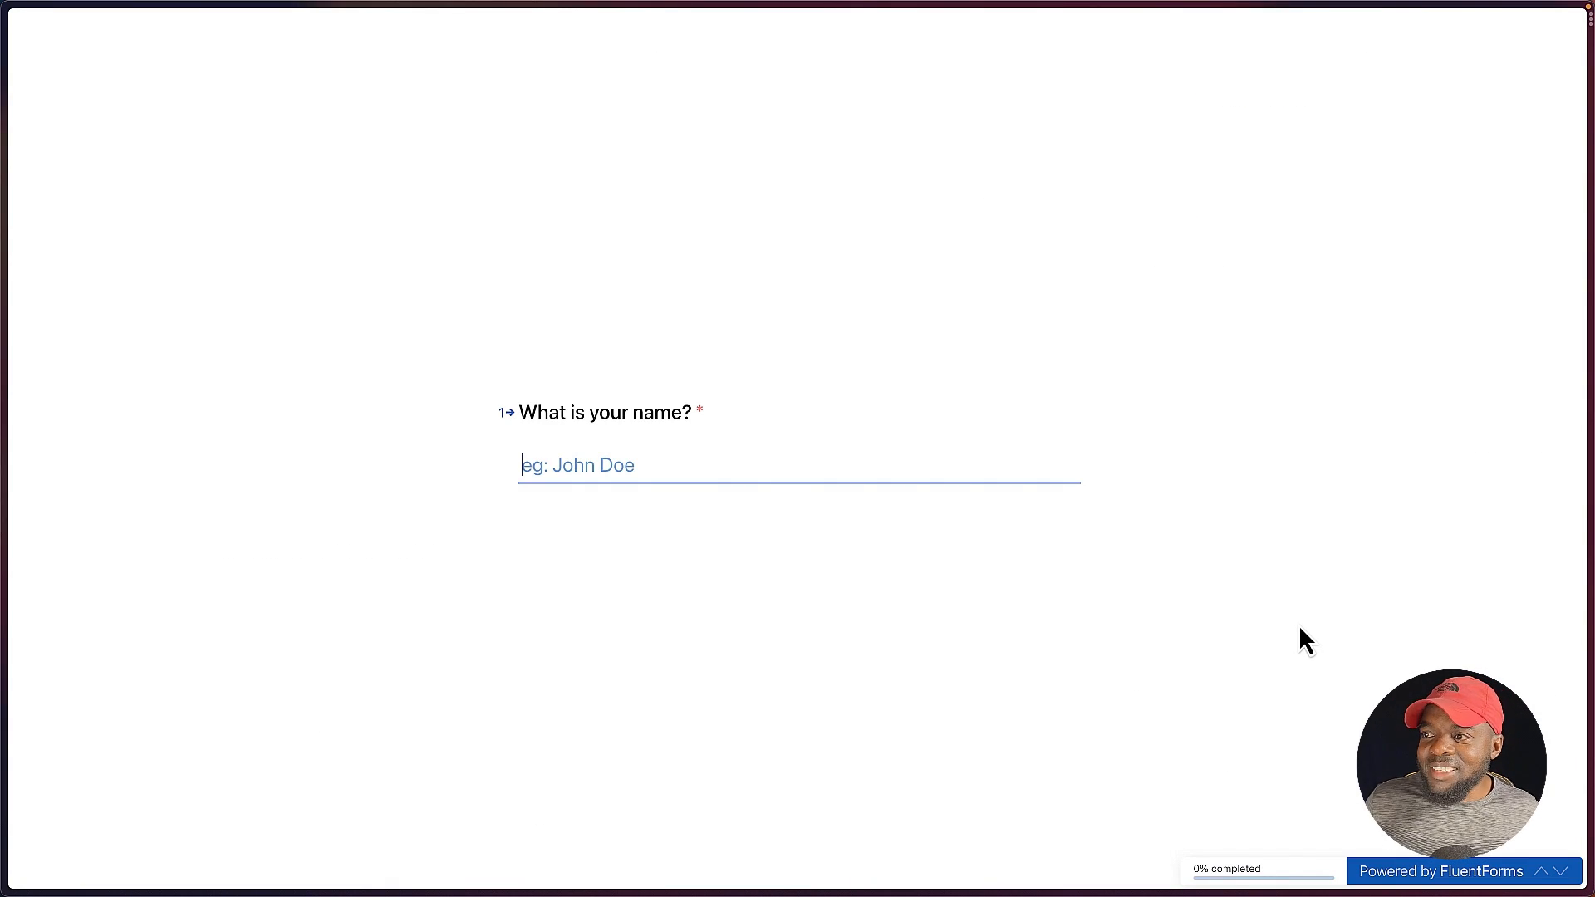
{"action": "type", "text": "Ma"}
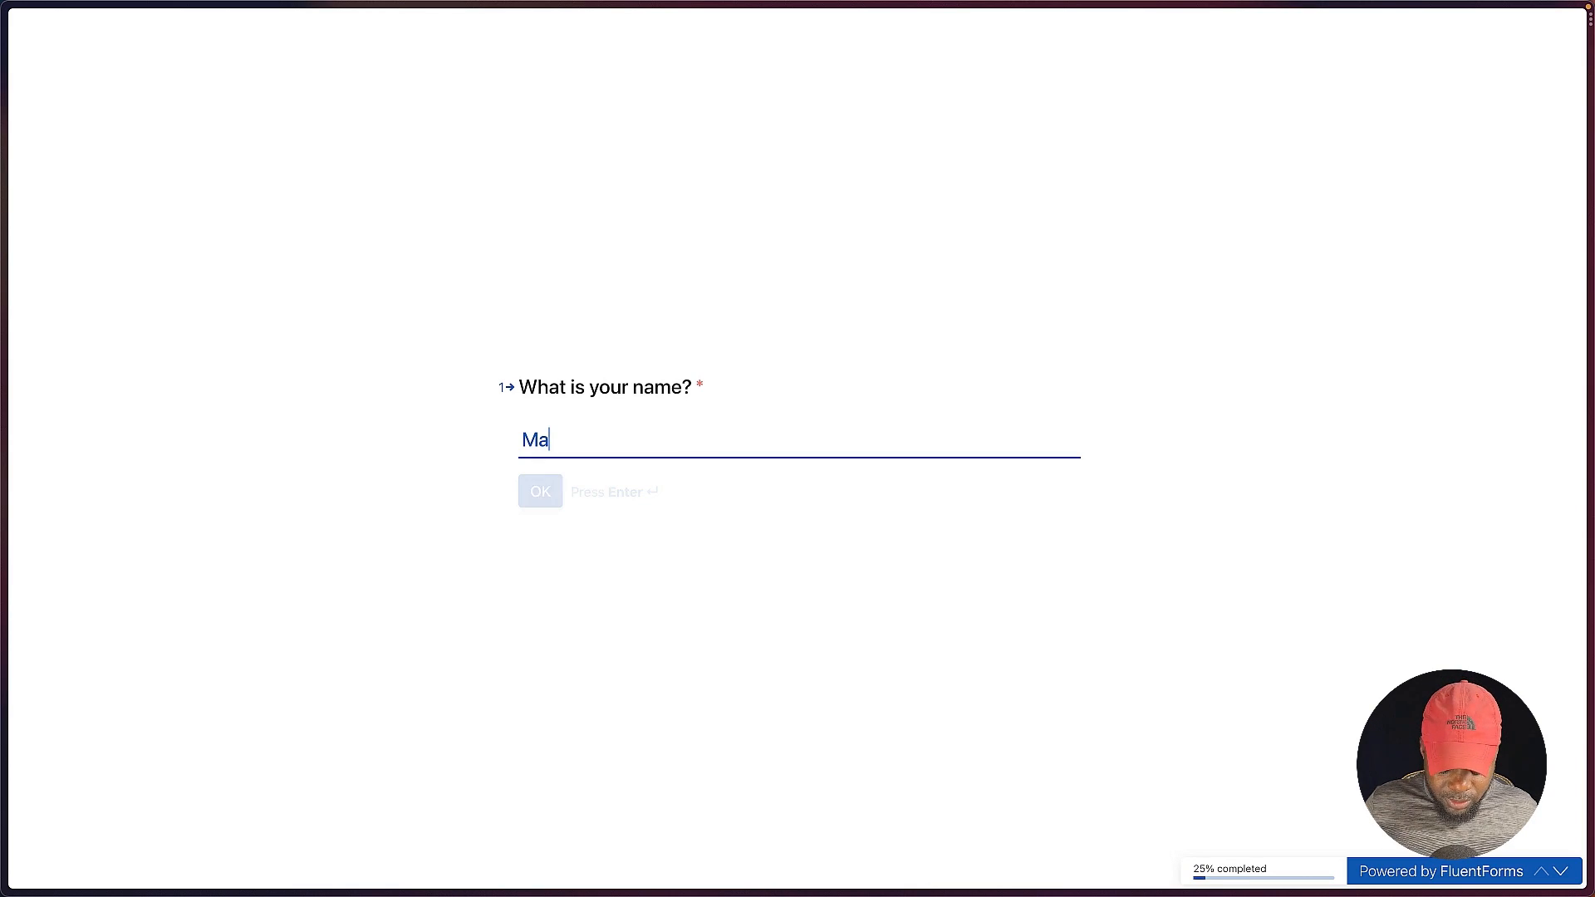
{"action": "type", "text": "k"}
{"action": "key", "text": "Return"}
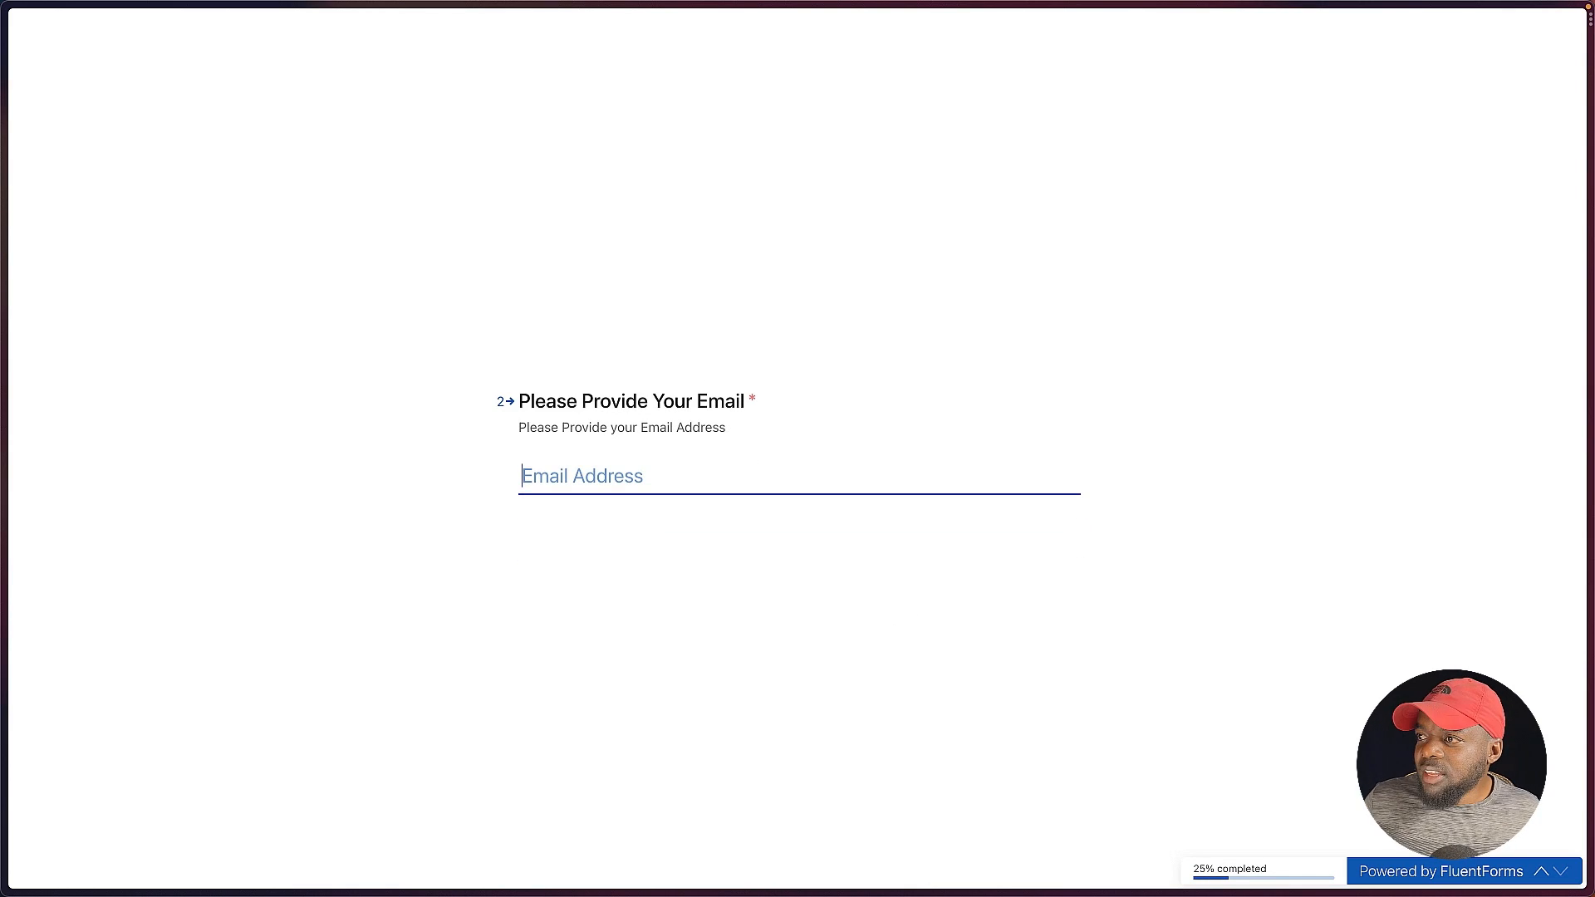
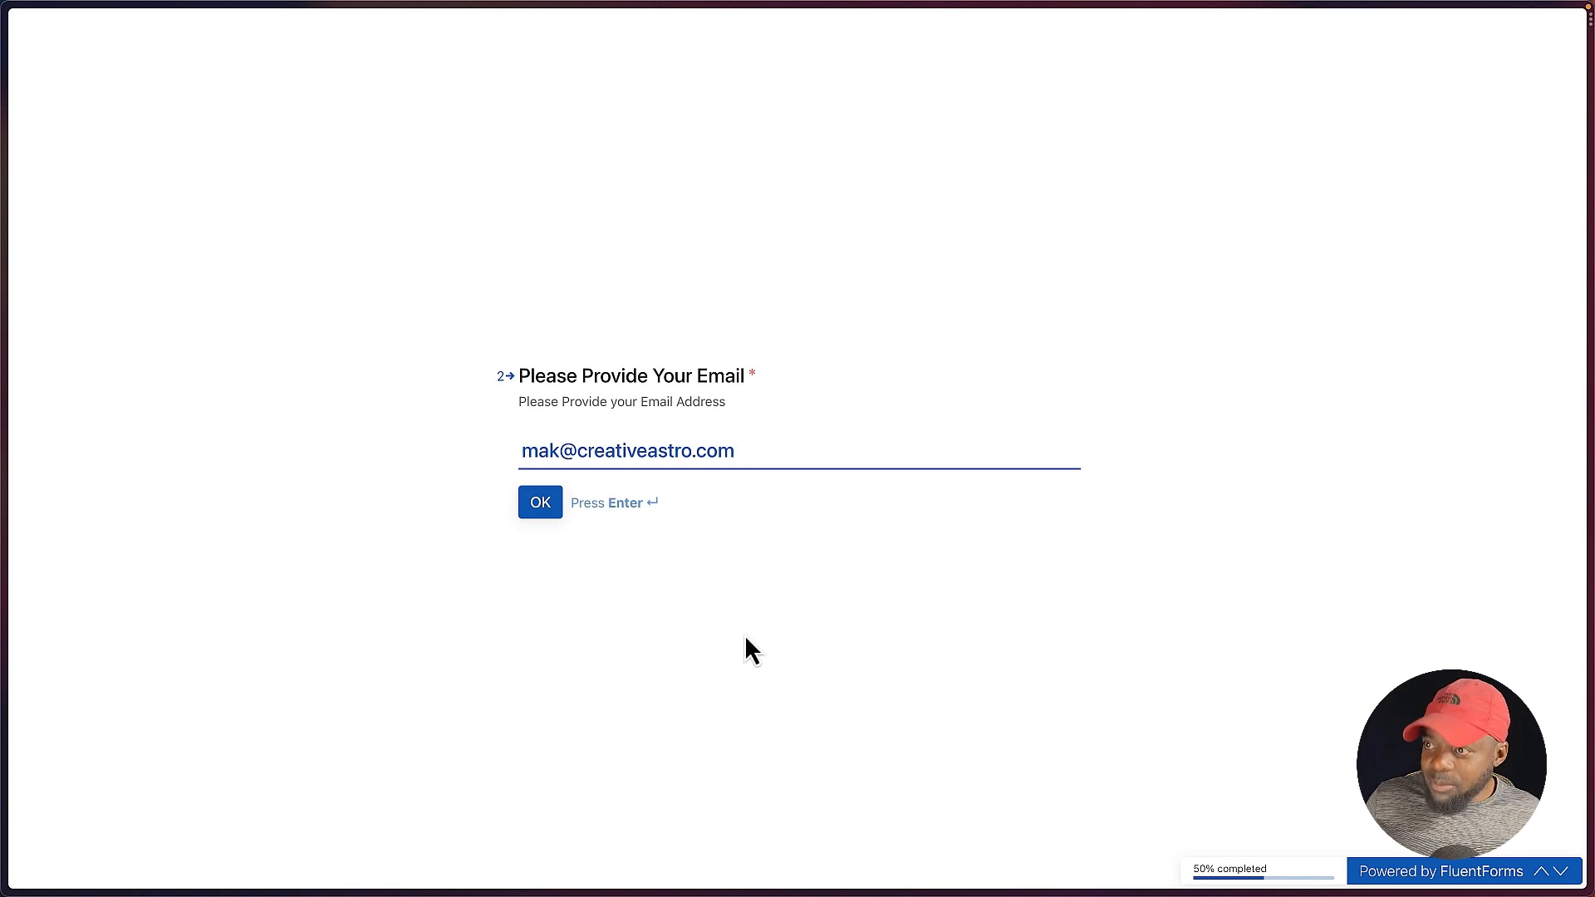
{"action": "left_click", "coordinate": [544, 507]}
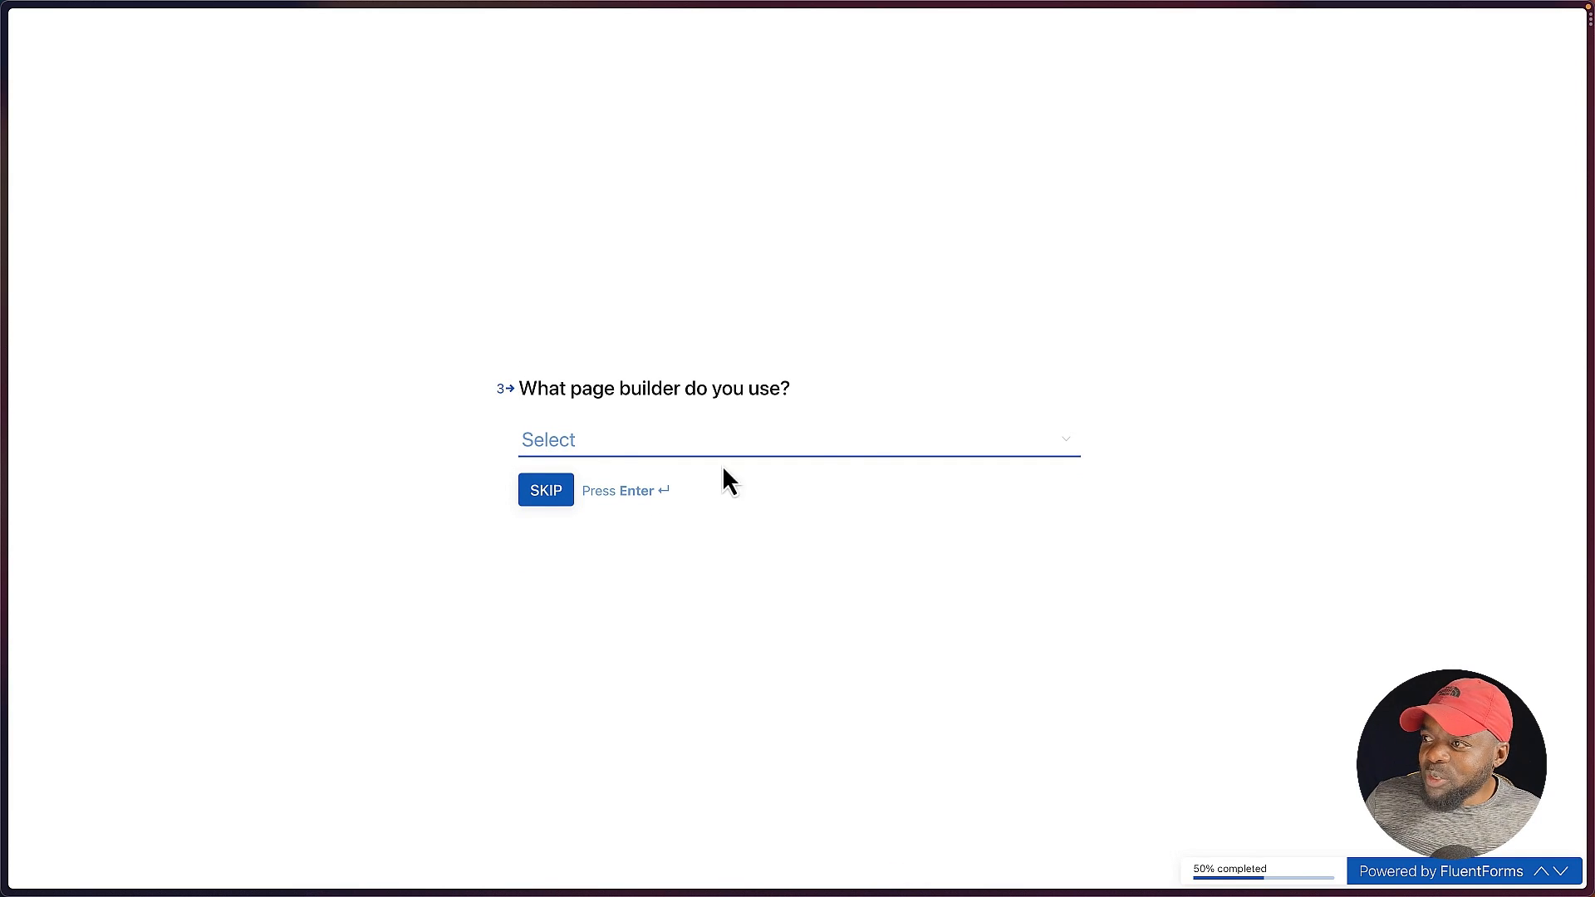
Step: Choose Divi as the page builder and 27/07/2023 as the chat date, and submit the form
{"action": "left_click", "coordinate": [592, 453]}
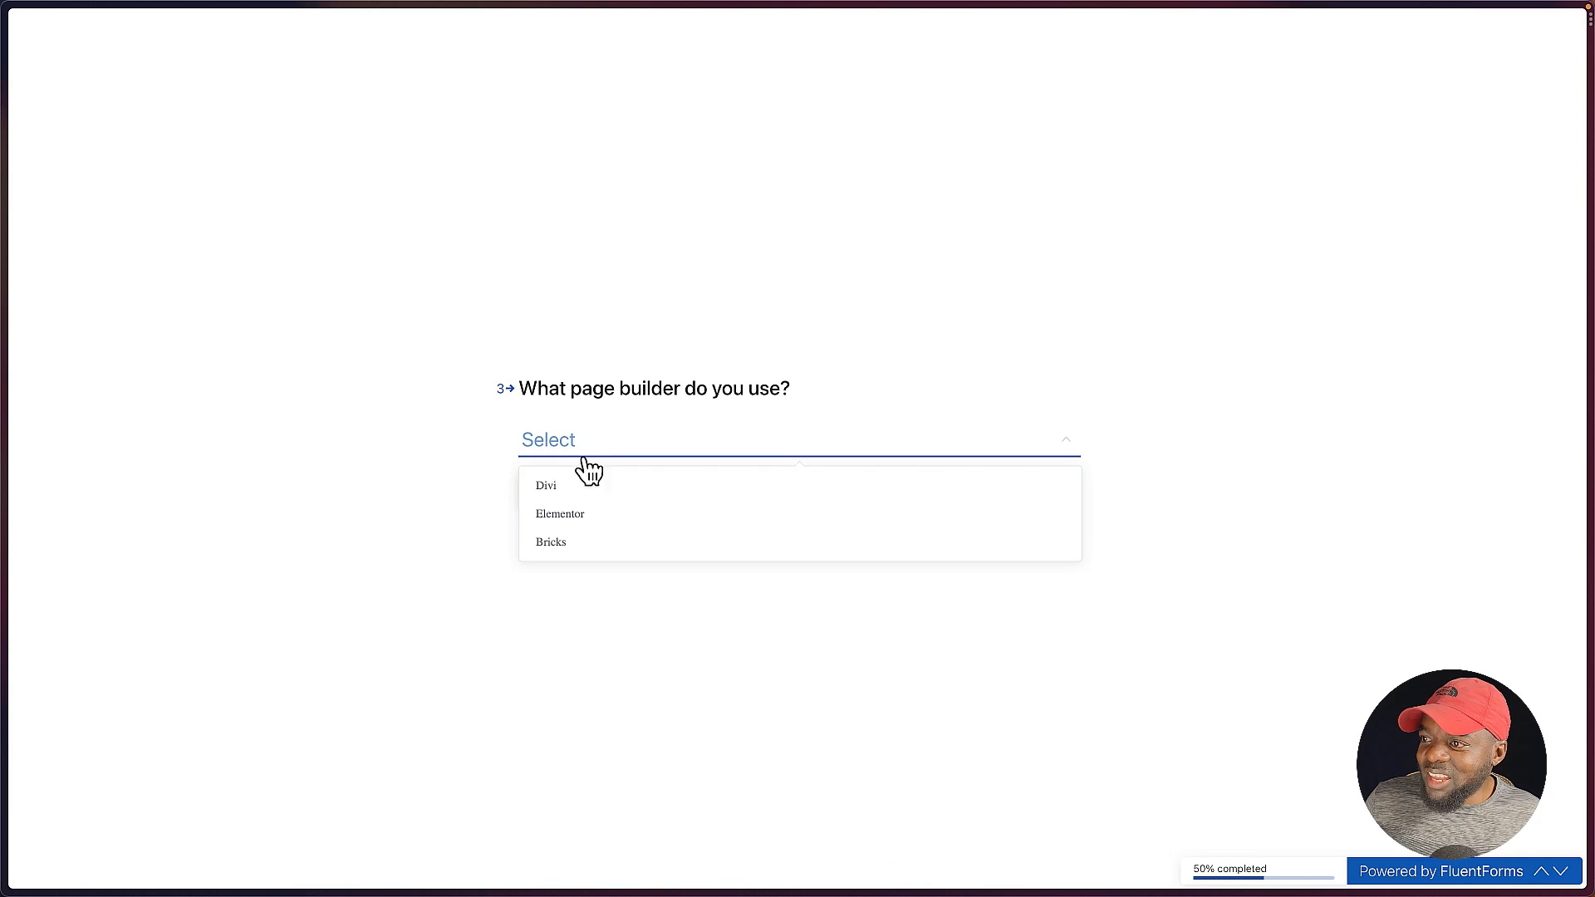
{"action": "left_click", "coordinate": [582, 490]}
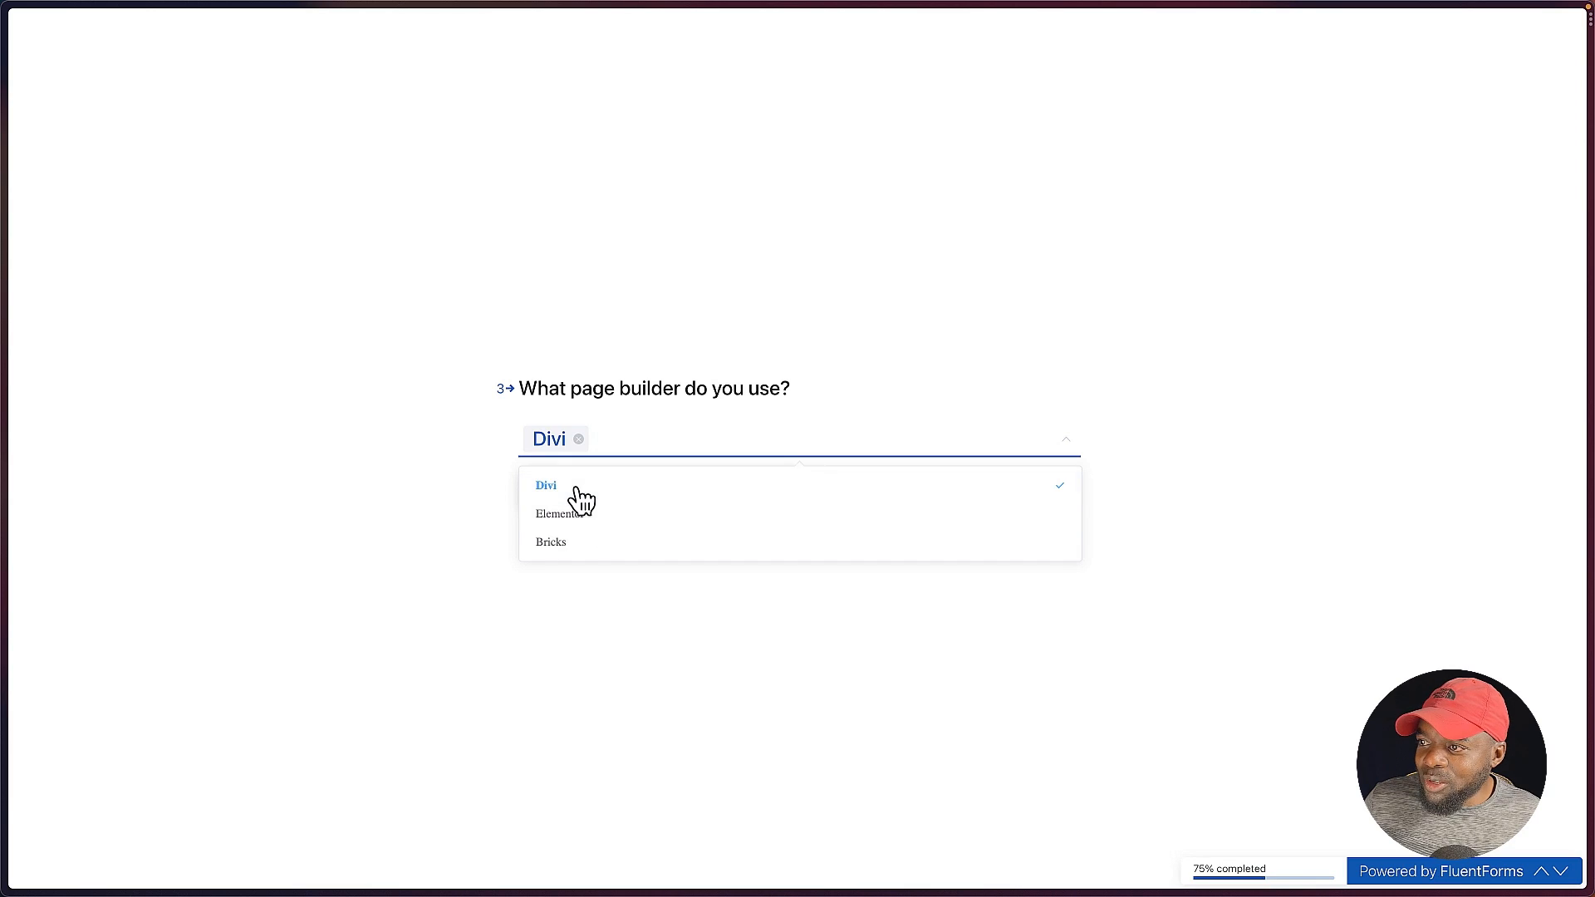
{"action": "left_click", "coordinate": [731, 625]}
{"action": "left_click", "coordinate": [541, 492]}
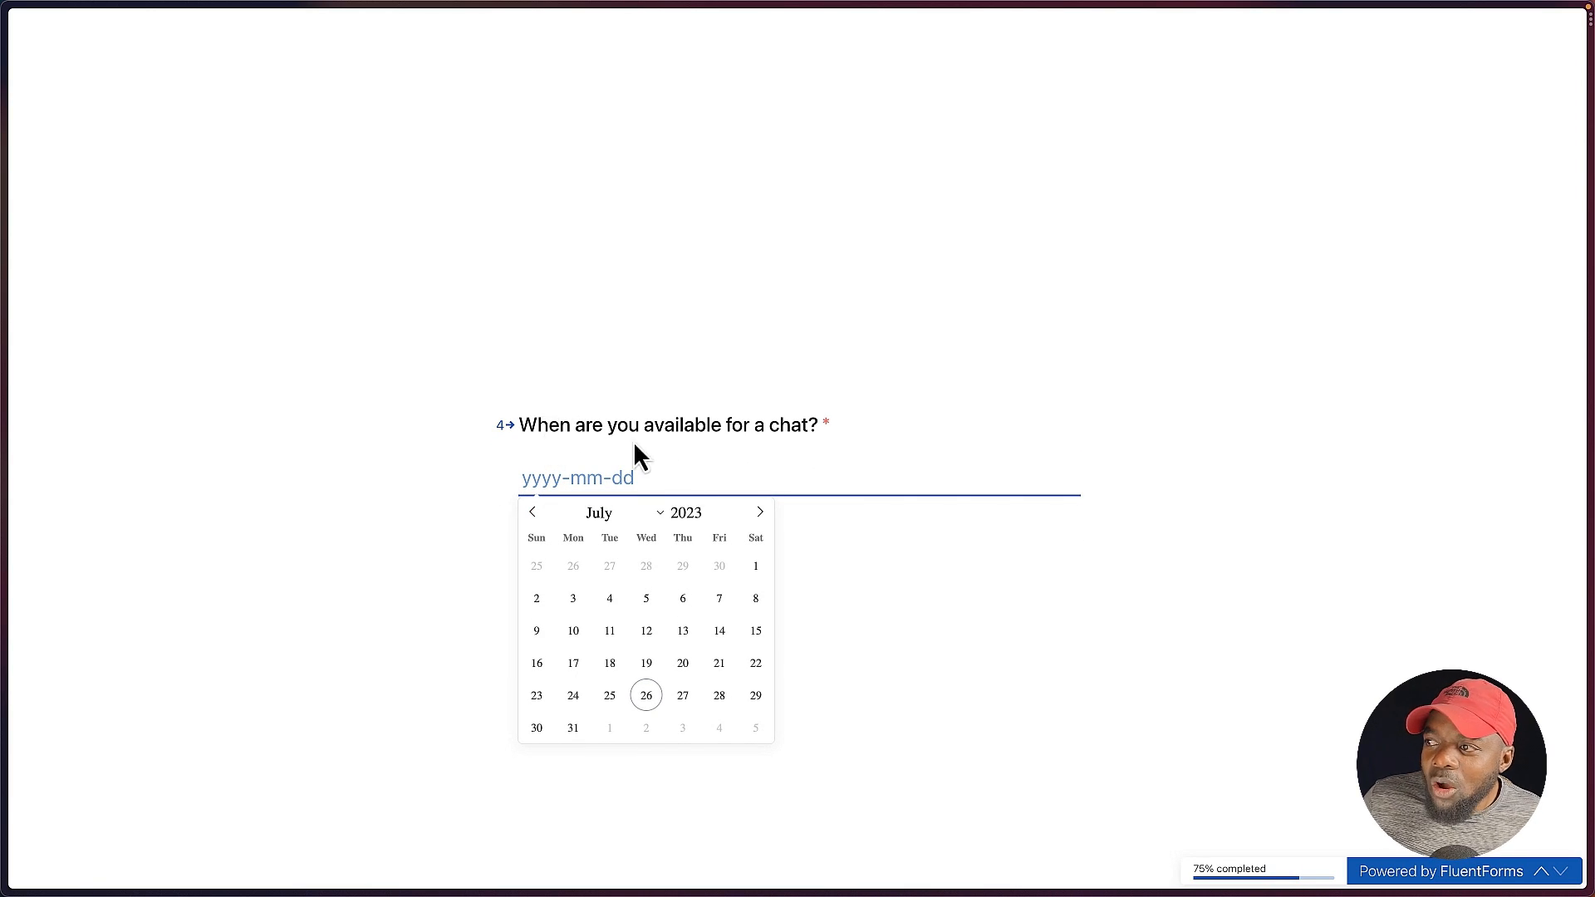
{"action": "left_click", "coordinate": [685, 699]}
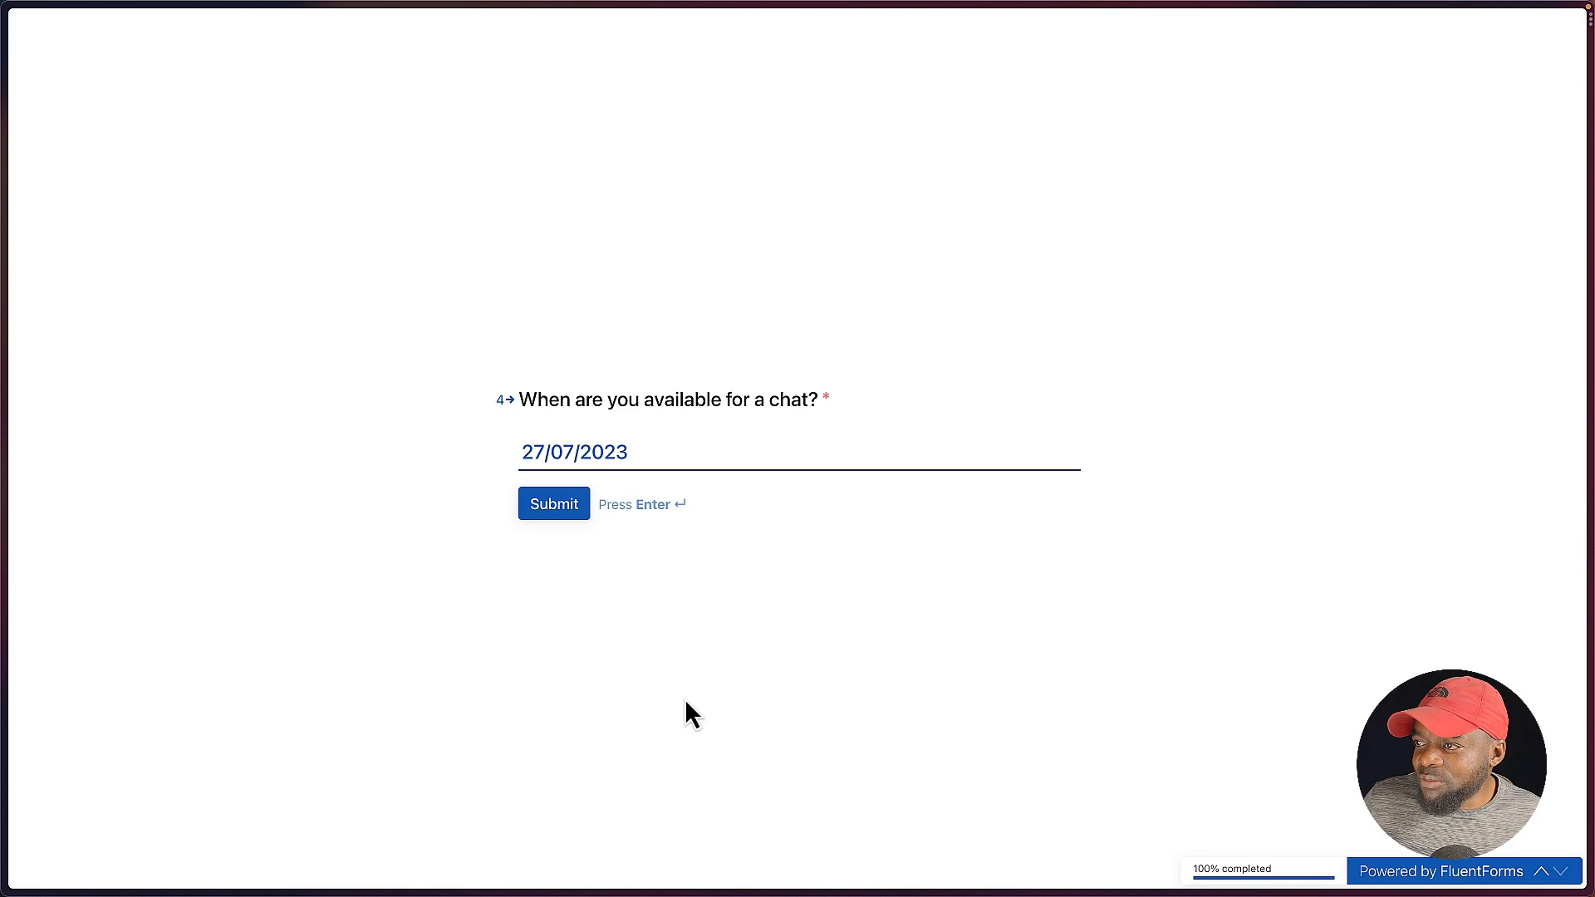
{"action": "left_click", "coordinate": [563, 503]}
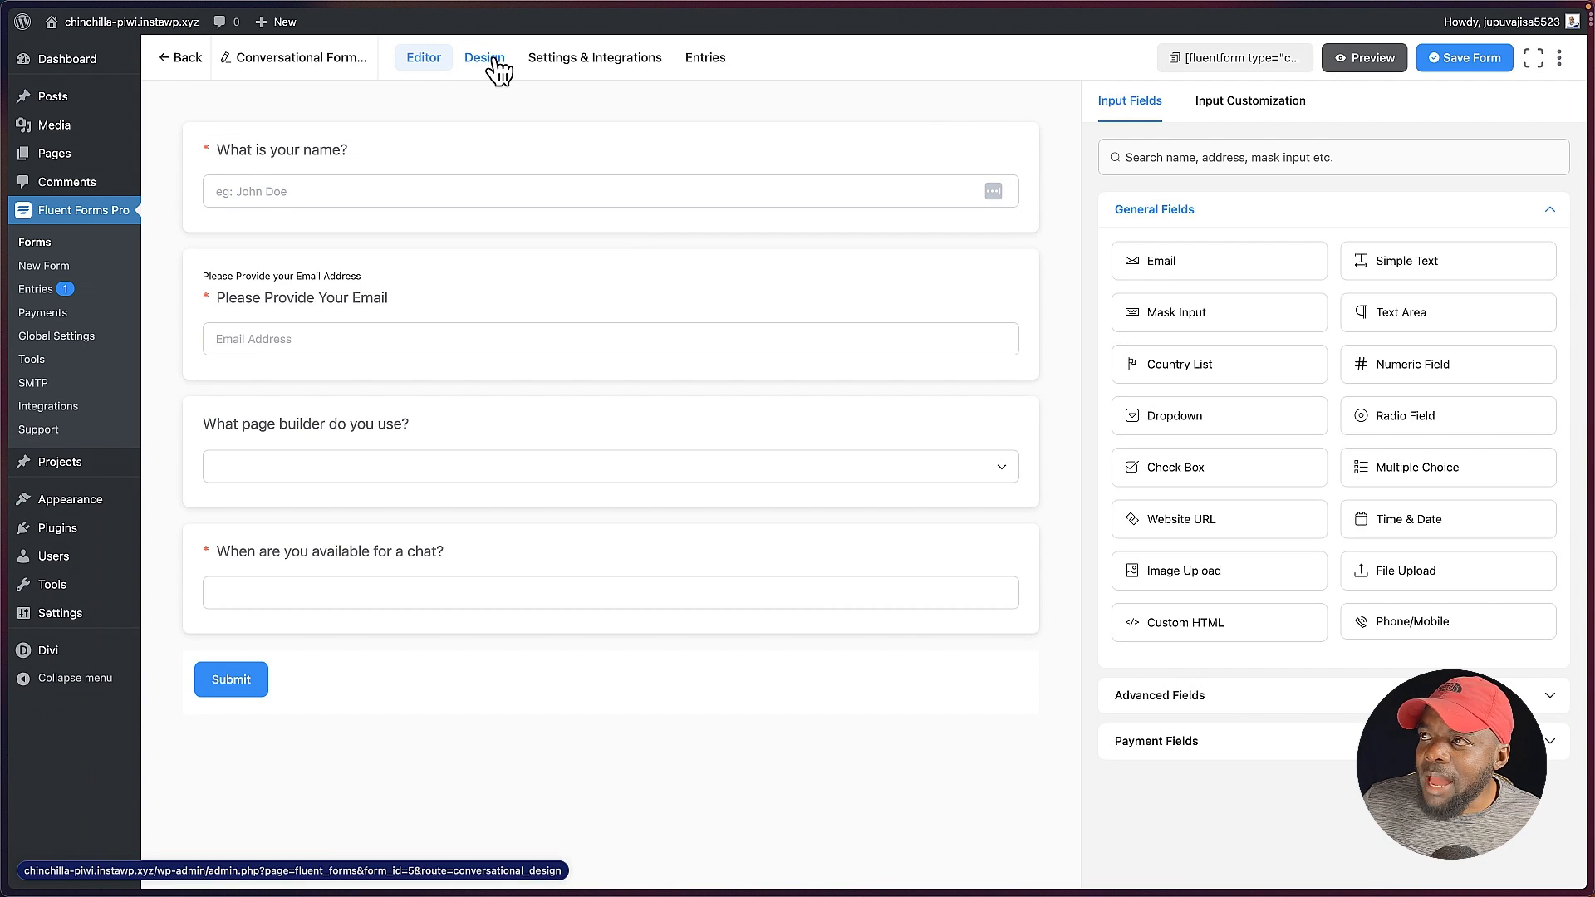
Step: Set the conversational form's design font to Poppins
{"action": "left_click", "coordinate": [492, 66]}
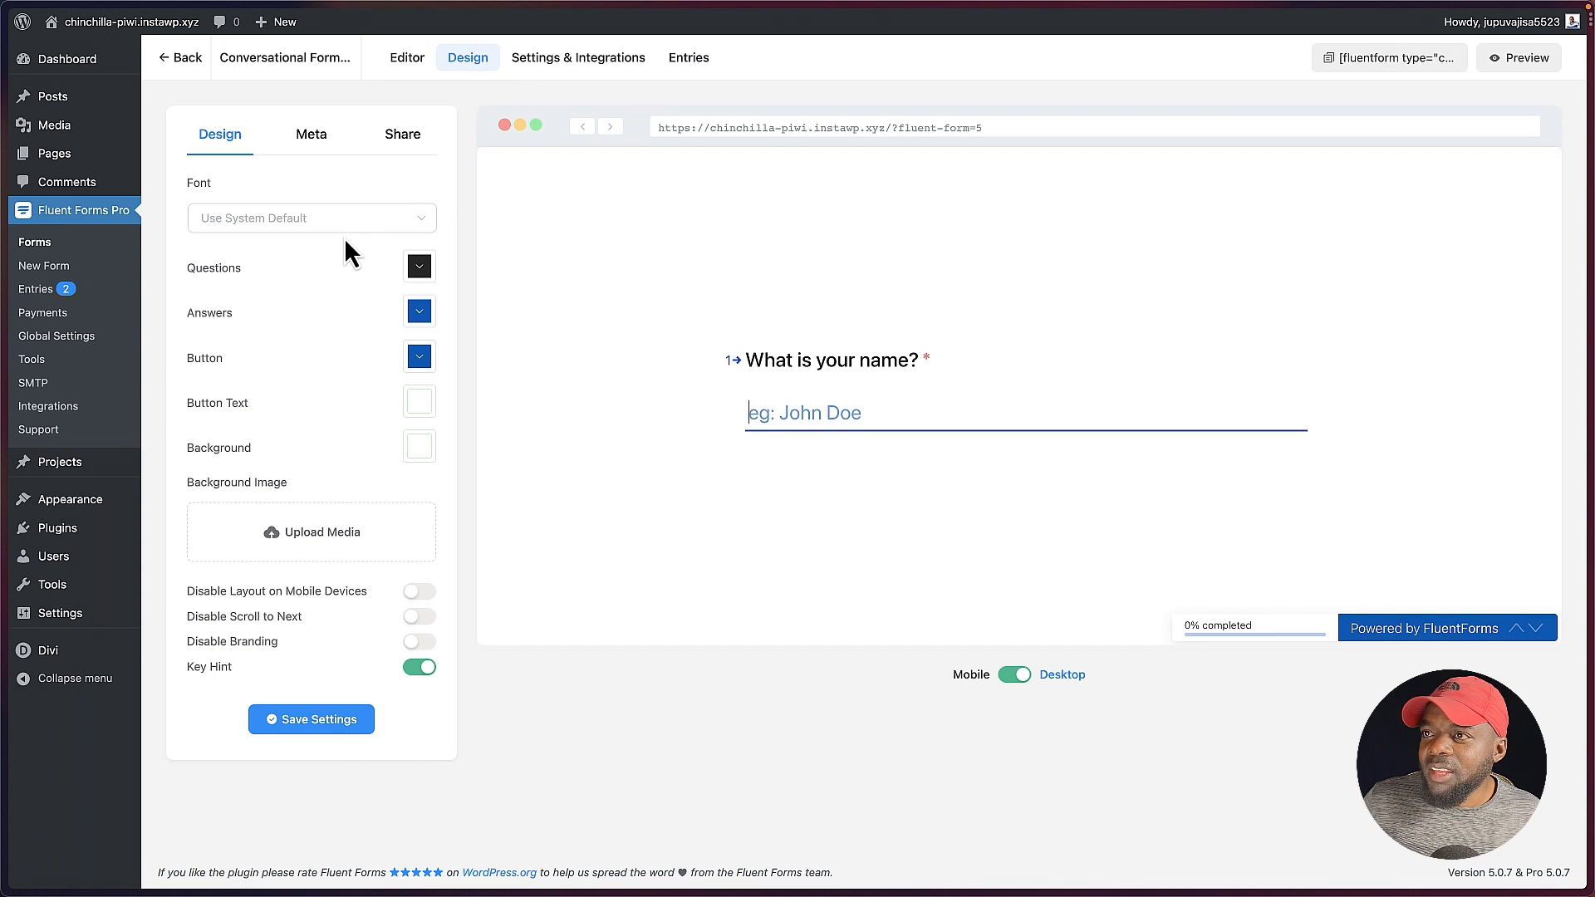
{"action": "left_click", "coordinate": [345, 225]}
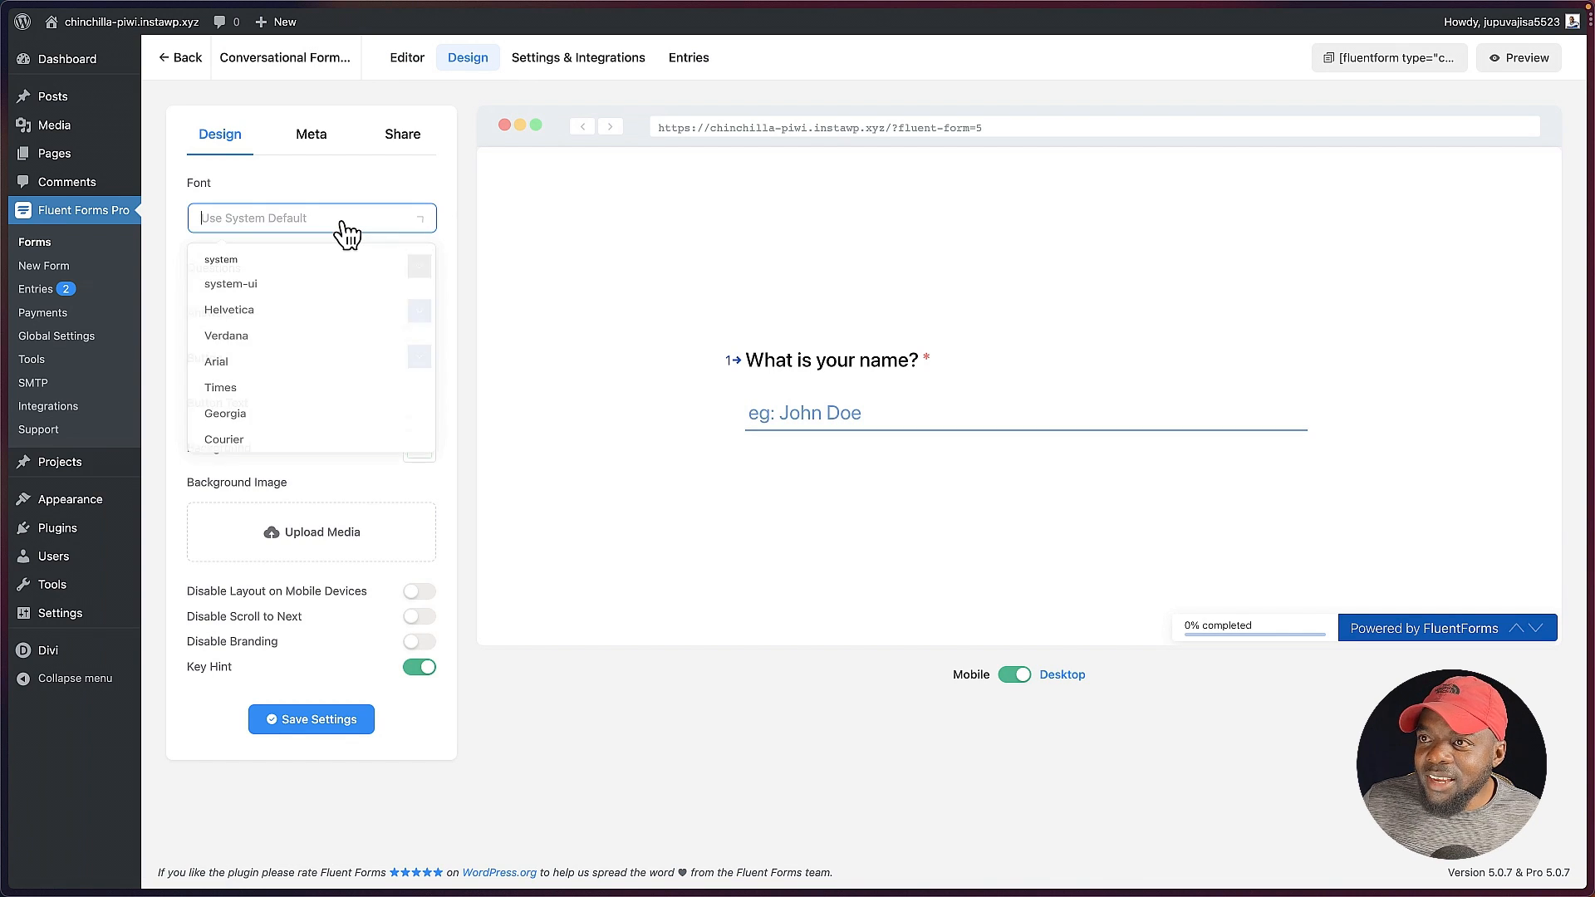
{"action": "scroll", "coordinate": [312, 383], "scroll_direction": "down", "scroll_amount": 10}
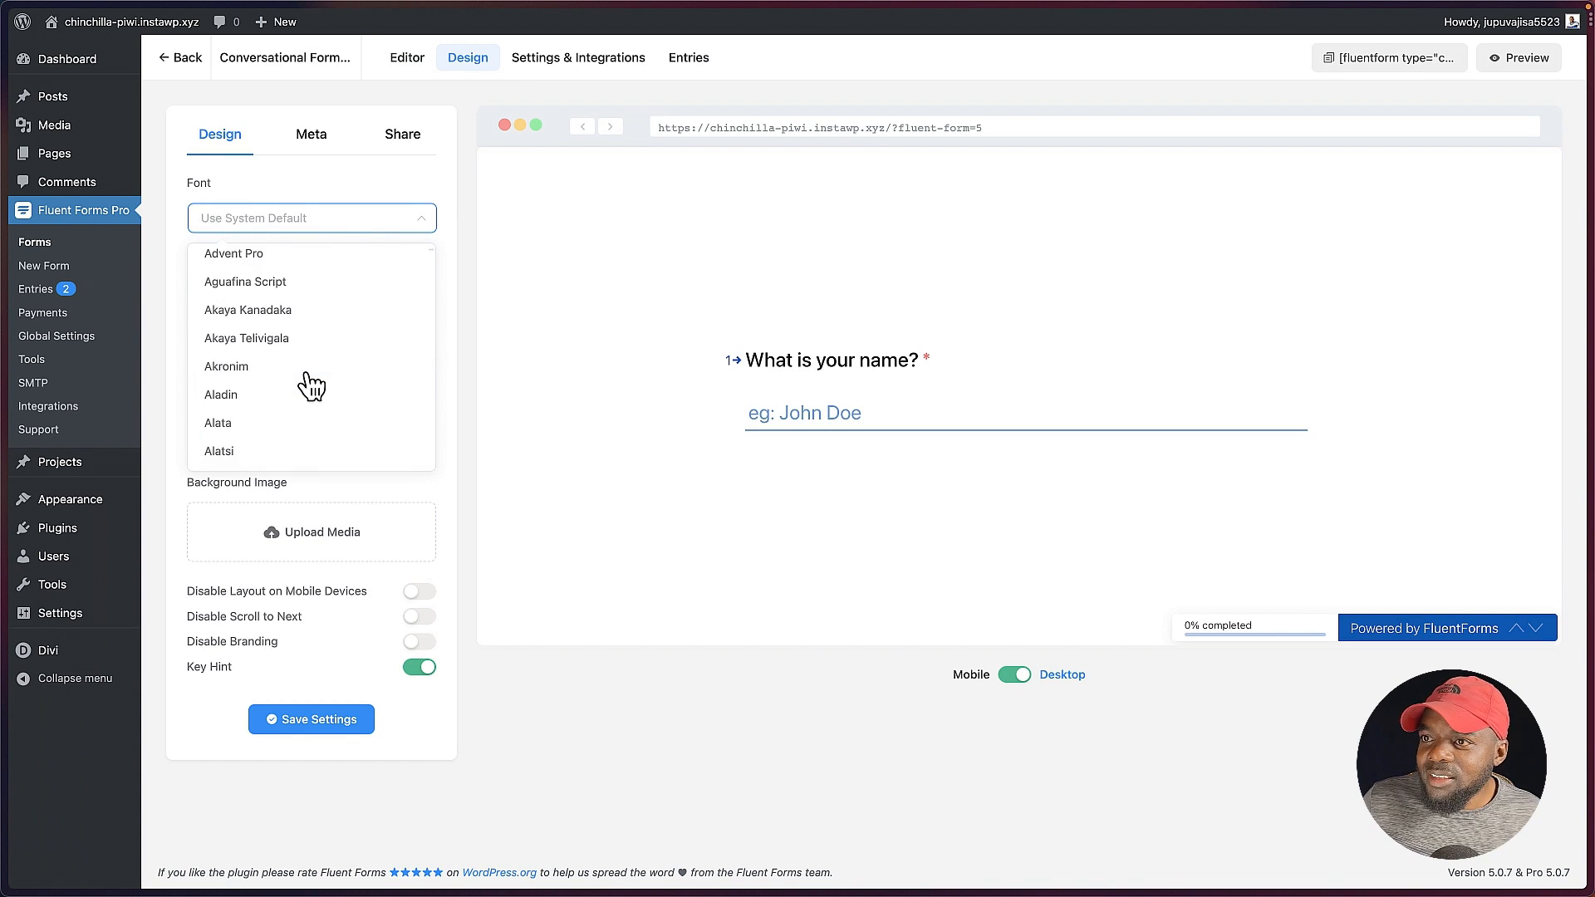
{"action": "scroll", "coordinate": [312, 384], "scroll_direction": "down", "scroll_amount": 10}
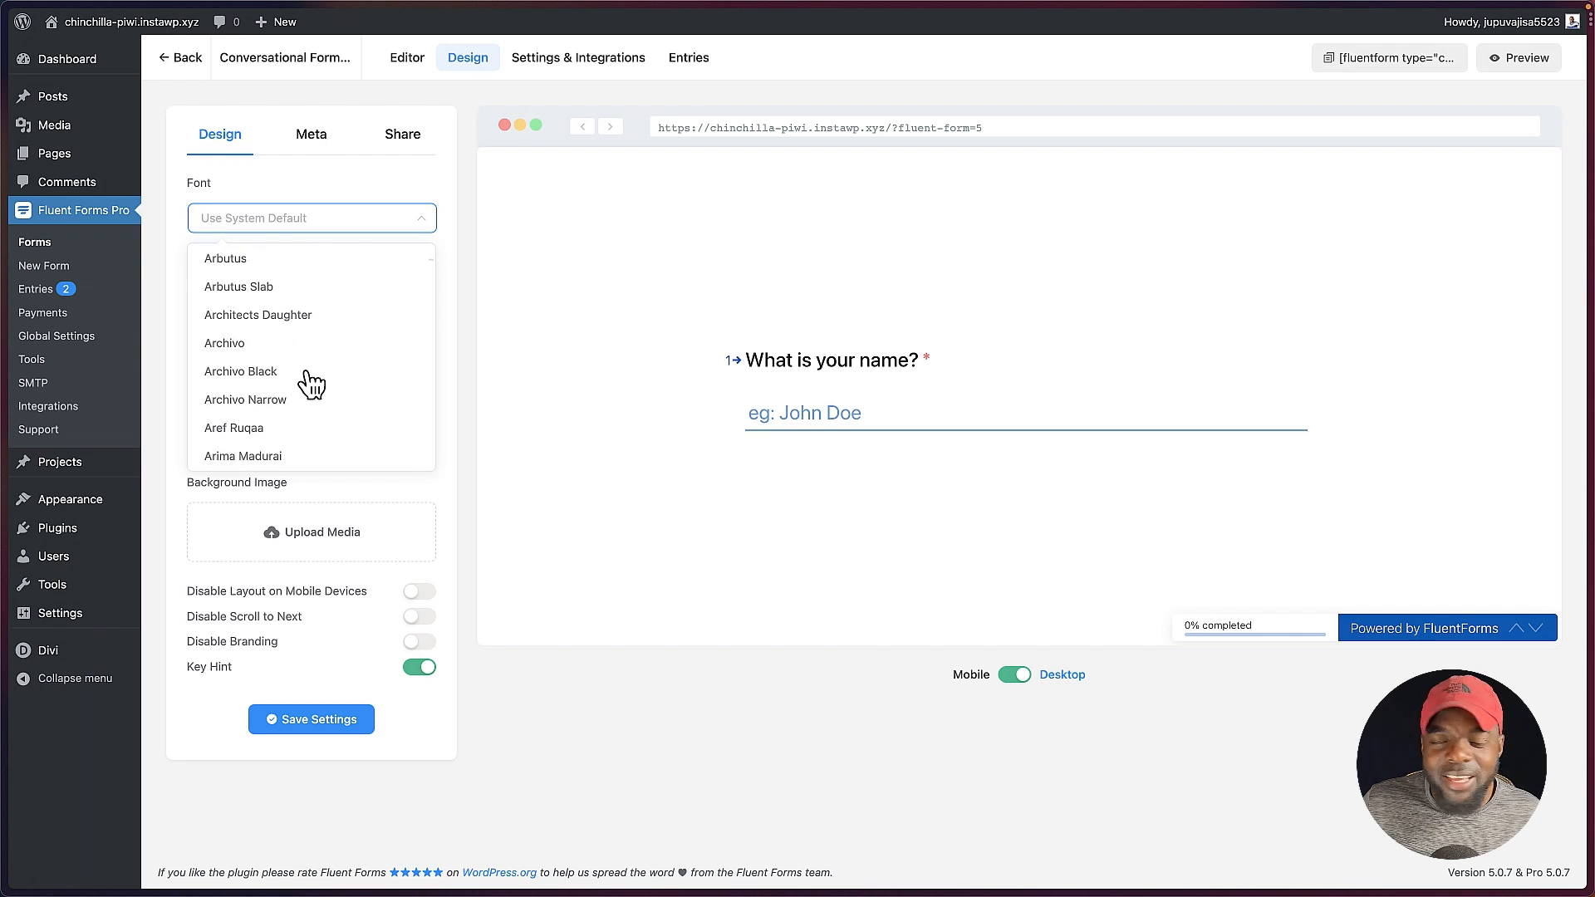
{"action": "type", "text": "popp"}
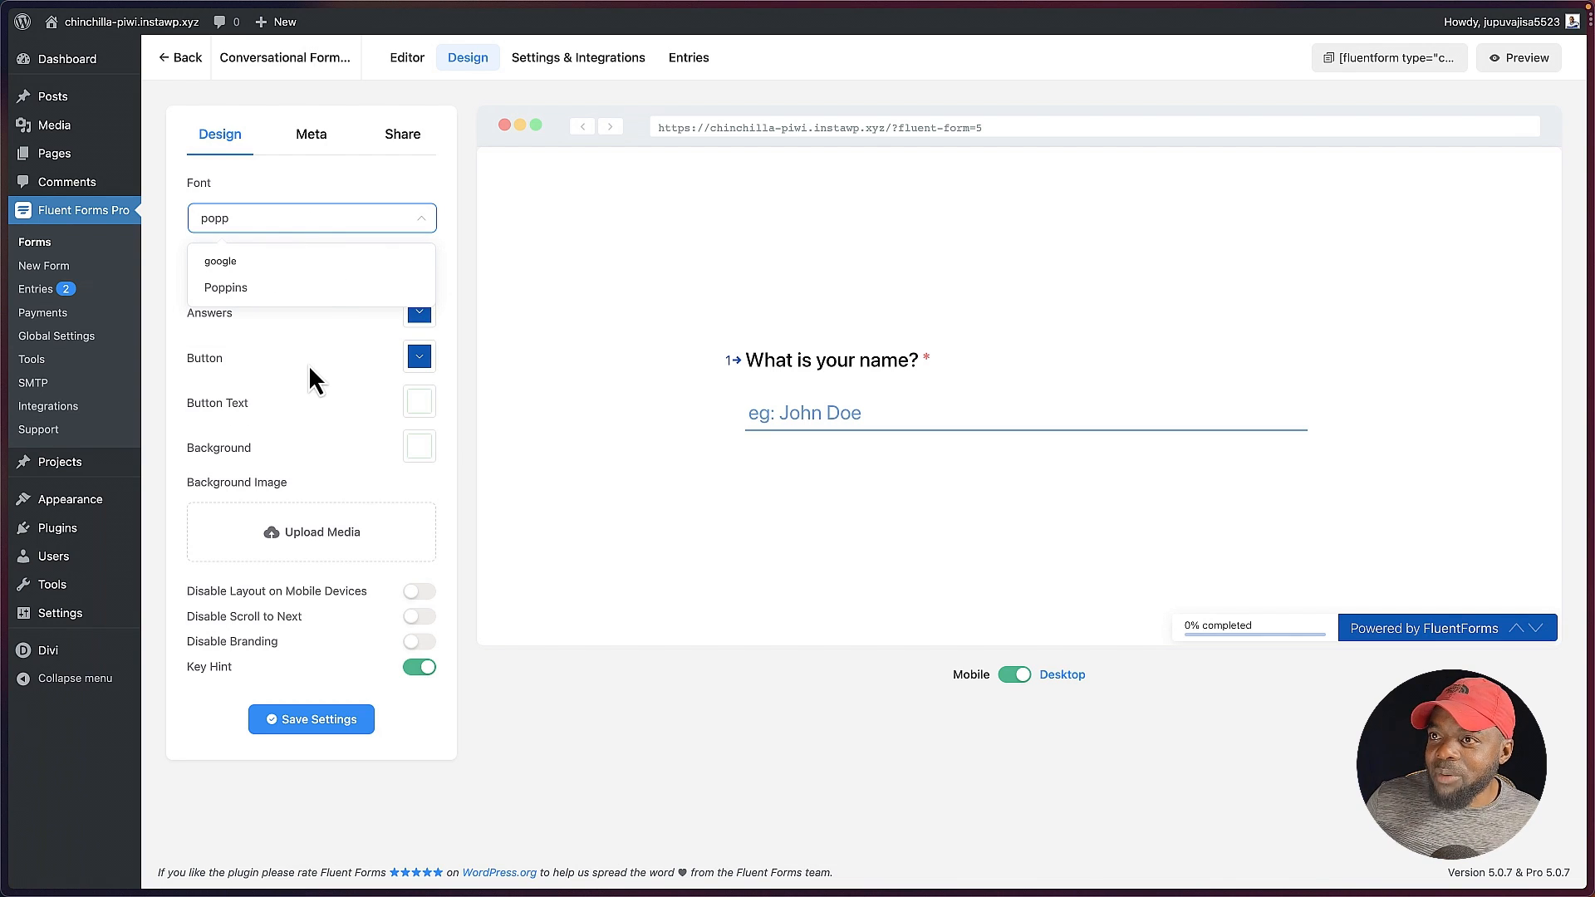
{"action": "left_click", "coordinate": [309, 288]}
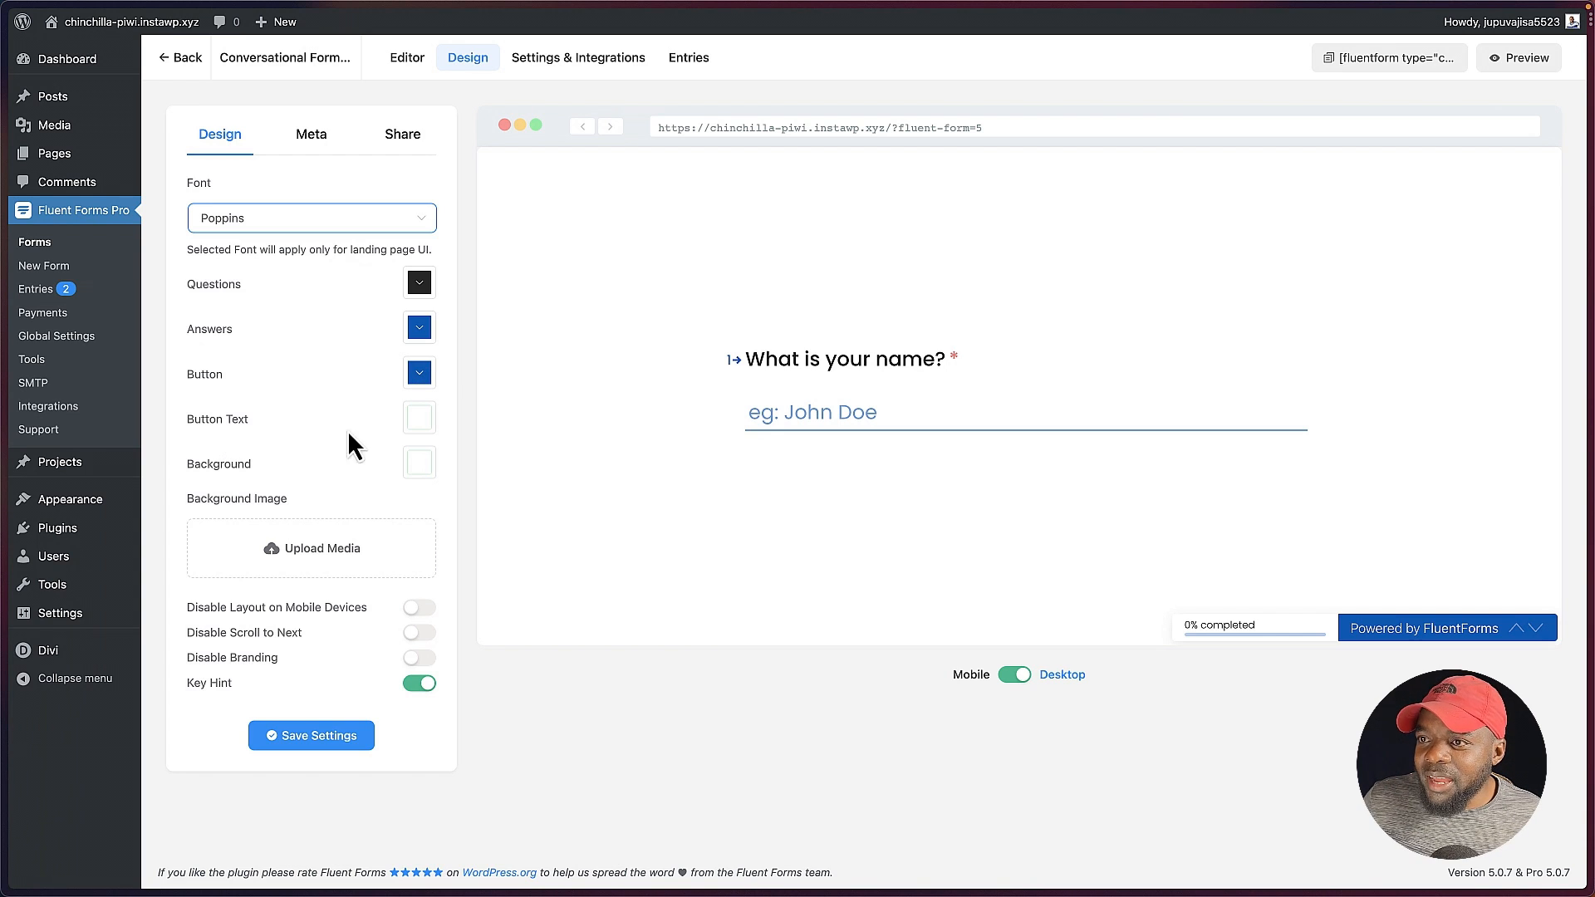
Step: Try the gym photo from the media library as background image with slightly reduced brightness, and remove it
{"action": "left_click", "coordinate": [329, 554]}
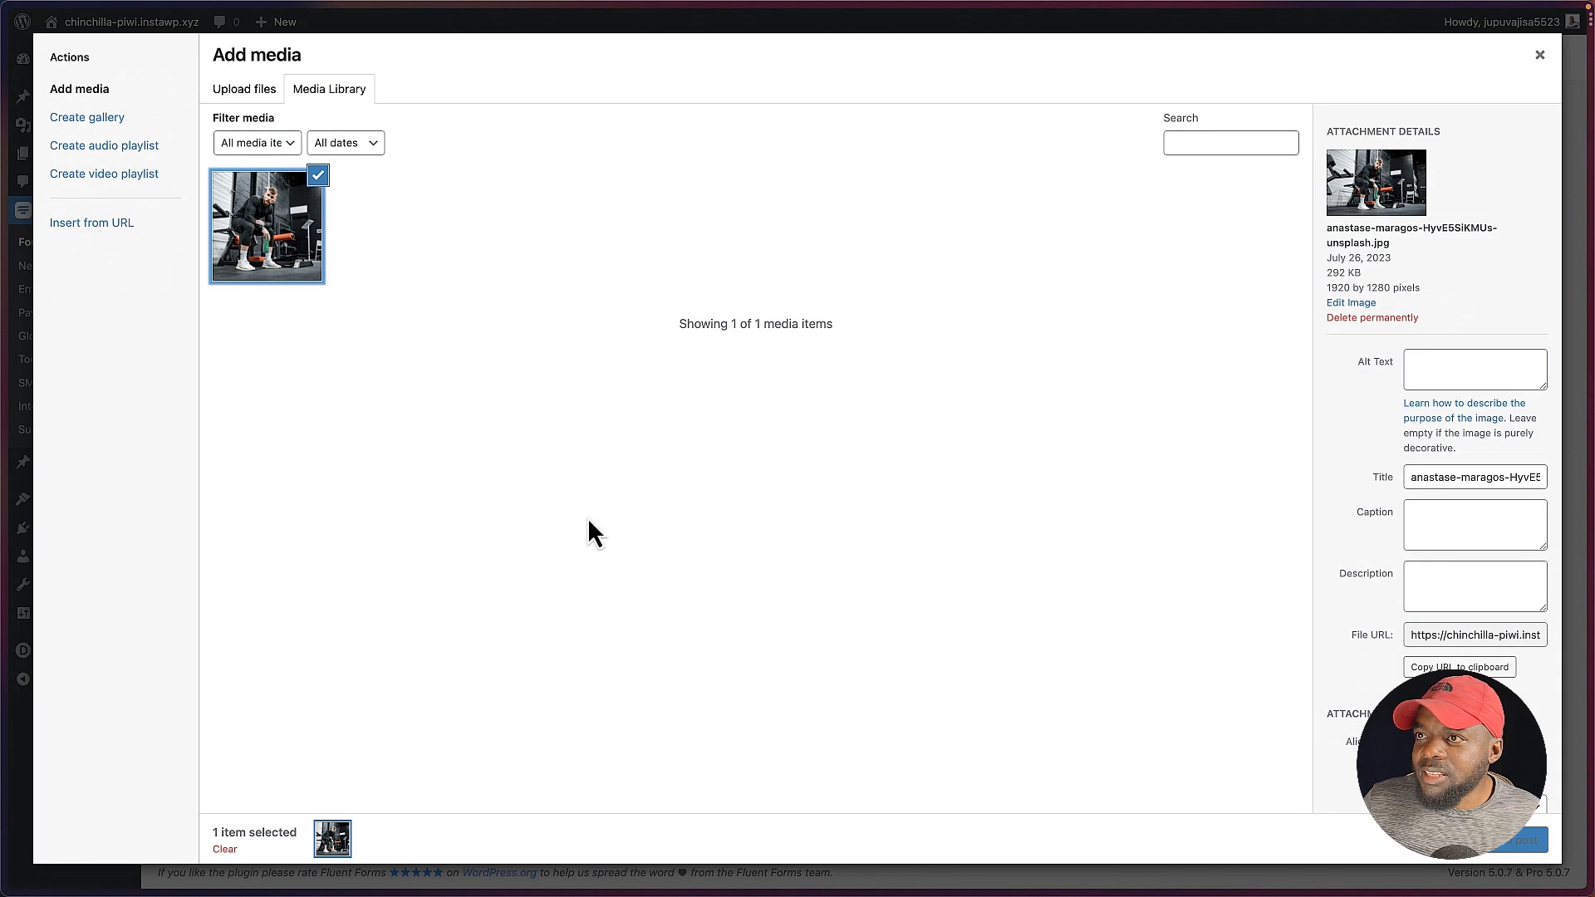
{"action": "left_click", "coordinate": [1509, 843]}
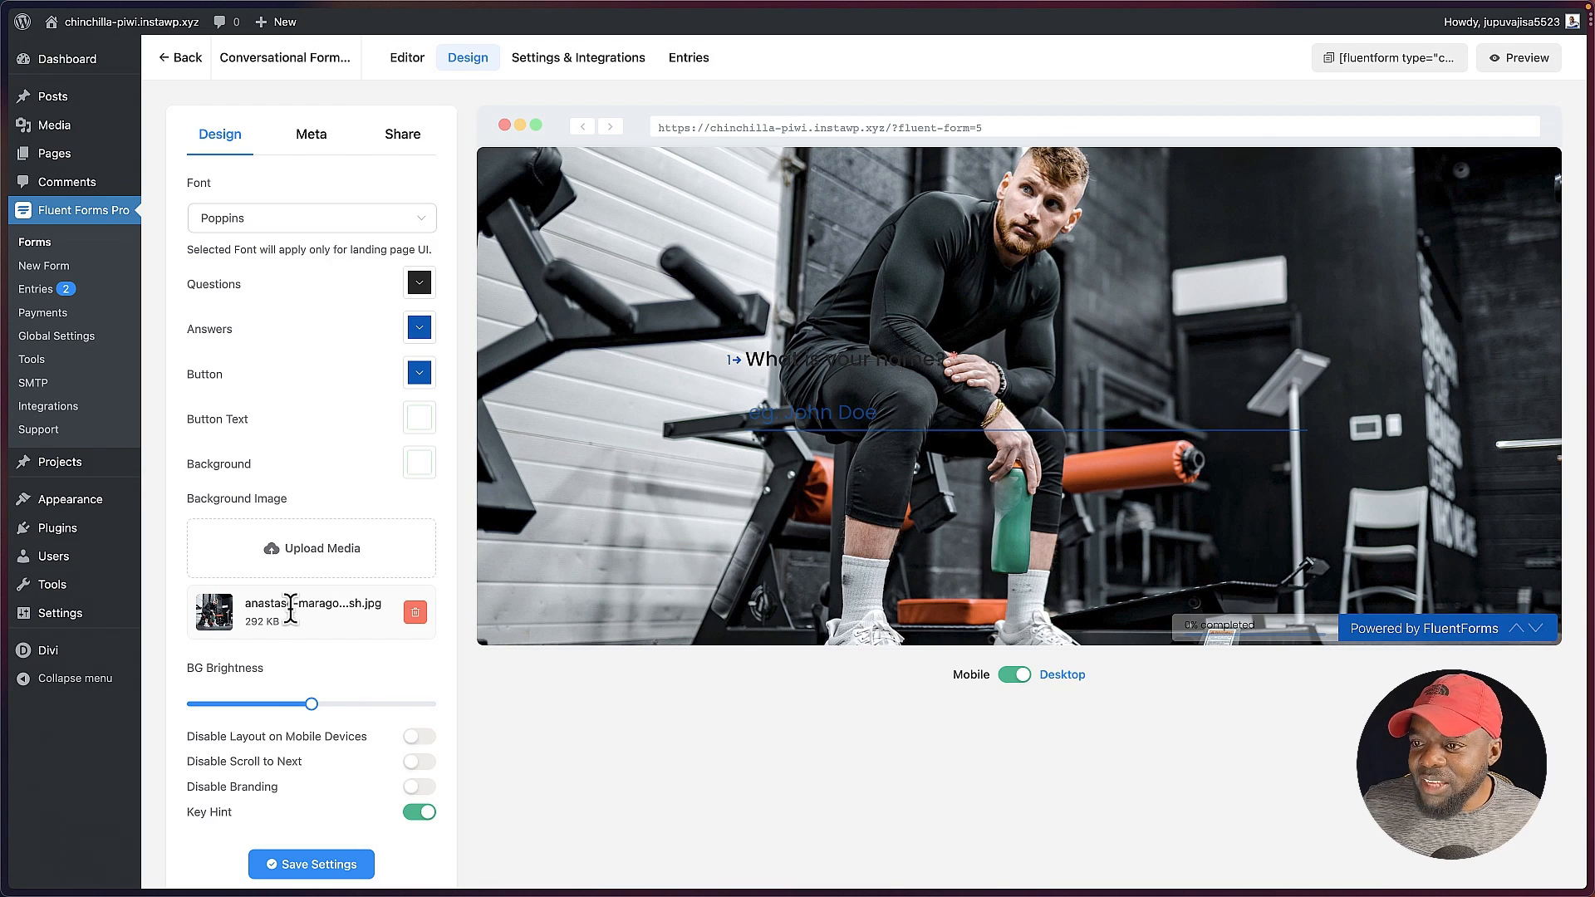
{"action": "mouse_move", "coordinate": [314, 711]}
{"action": "mouse_move", "coordinate": [316, 711]}
{"action": "left_mouse_down"}
{"action": "mouse_move", "coordinate": [199, 712]}
{"action": "mouse_move", "coordinate": [297, 722]}
{"action": "left_mouse_up"}
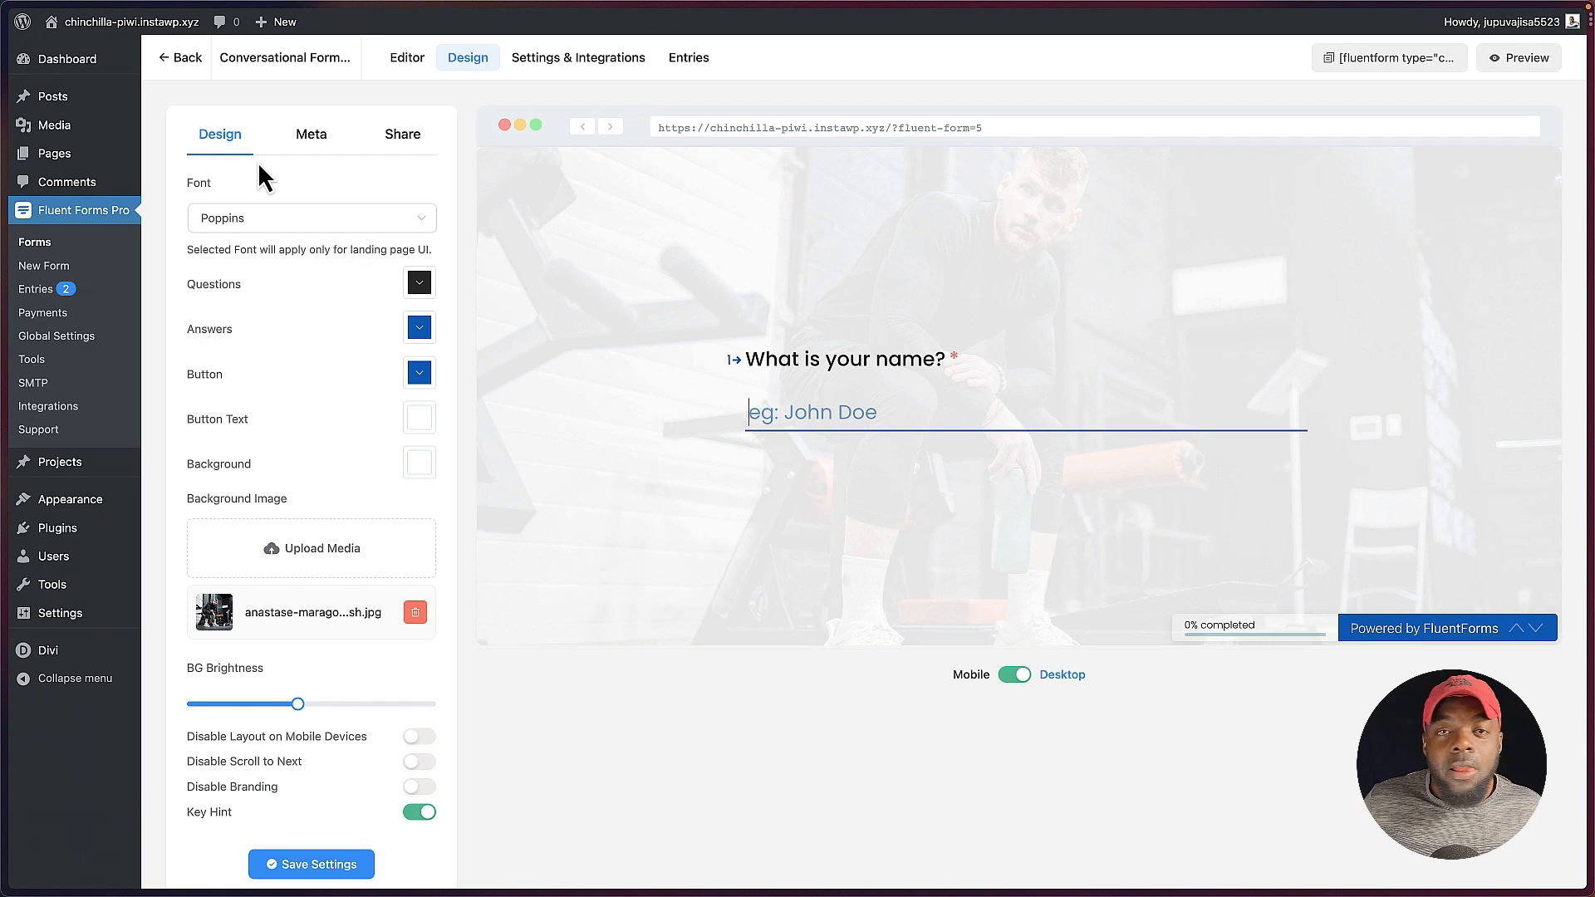
{"action": "left_click", "coordinate": [415, 614]}
Step: Set the conversational form's background colour to light blue #A2C7EF
{"action": "left_click", "coordinate": [420, 464]}
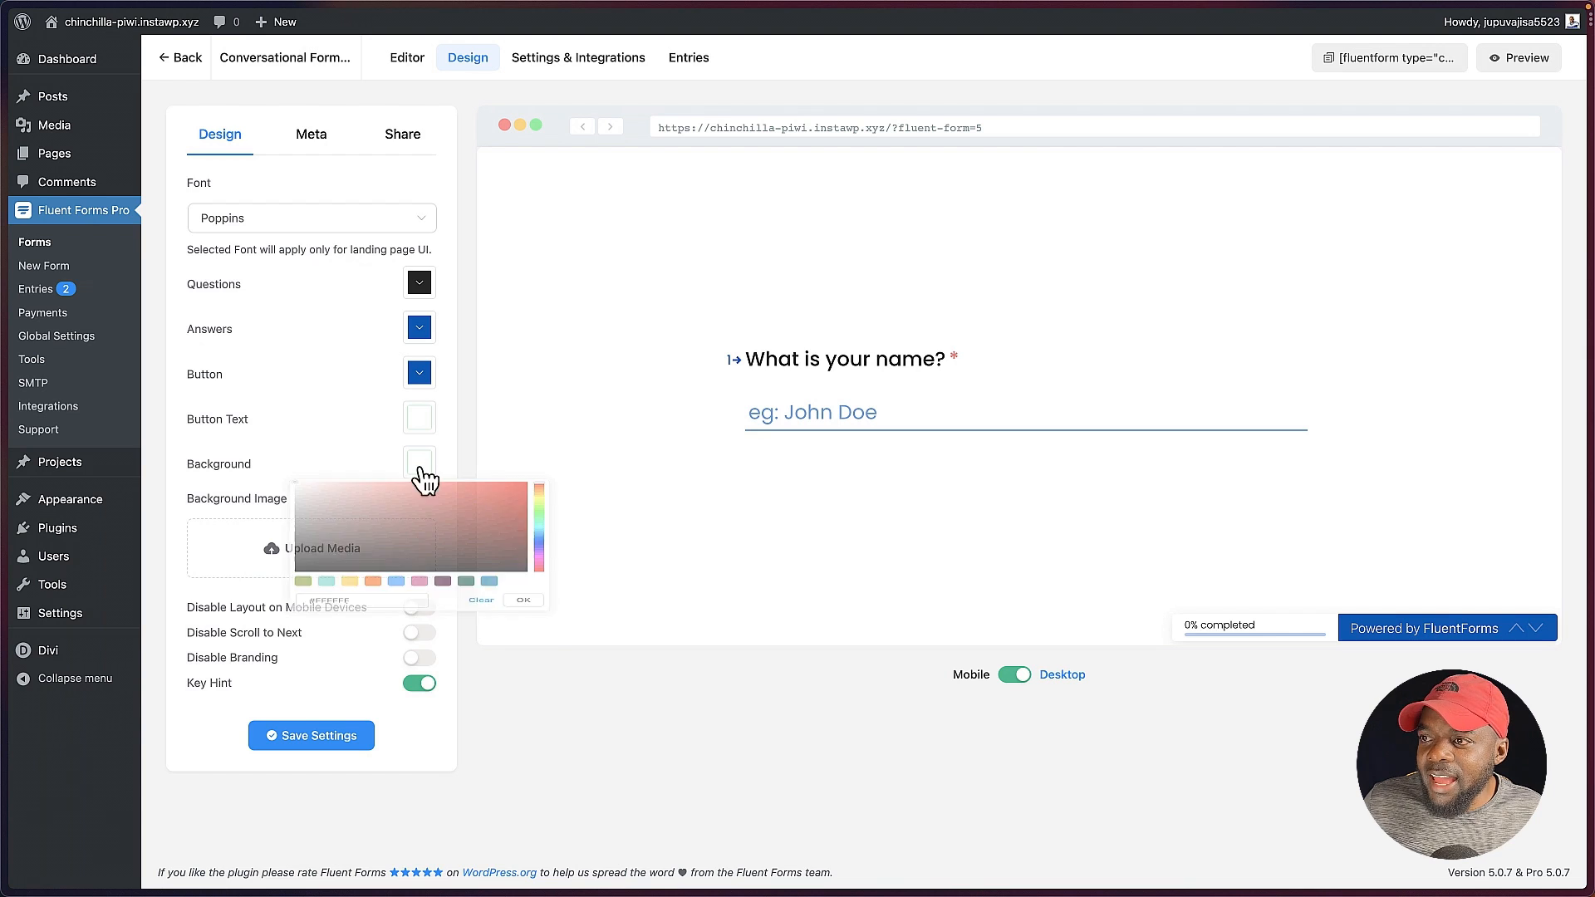
{"action": "left_click", "coordinate": [381, 554]}
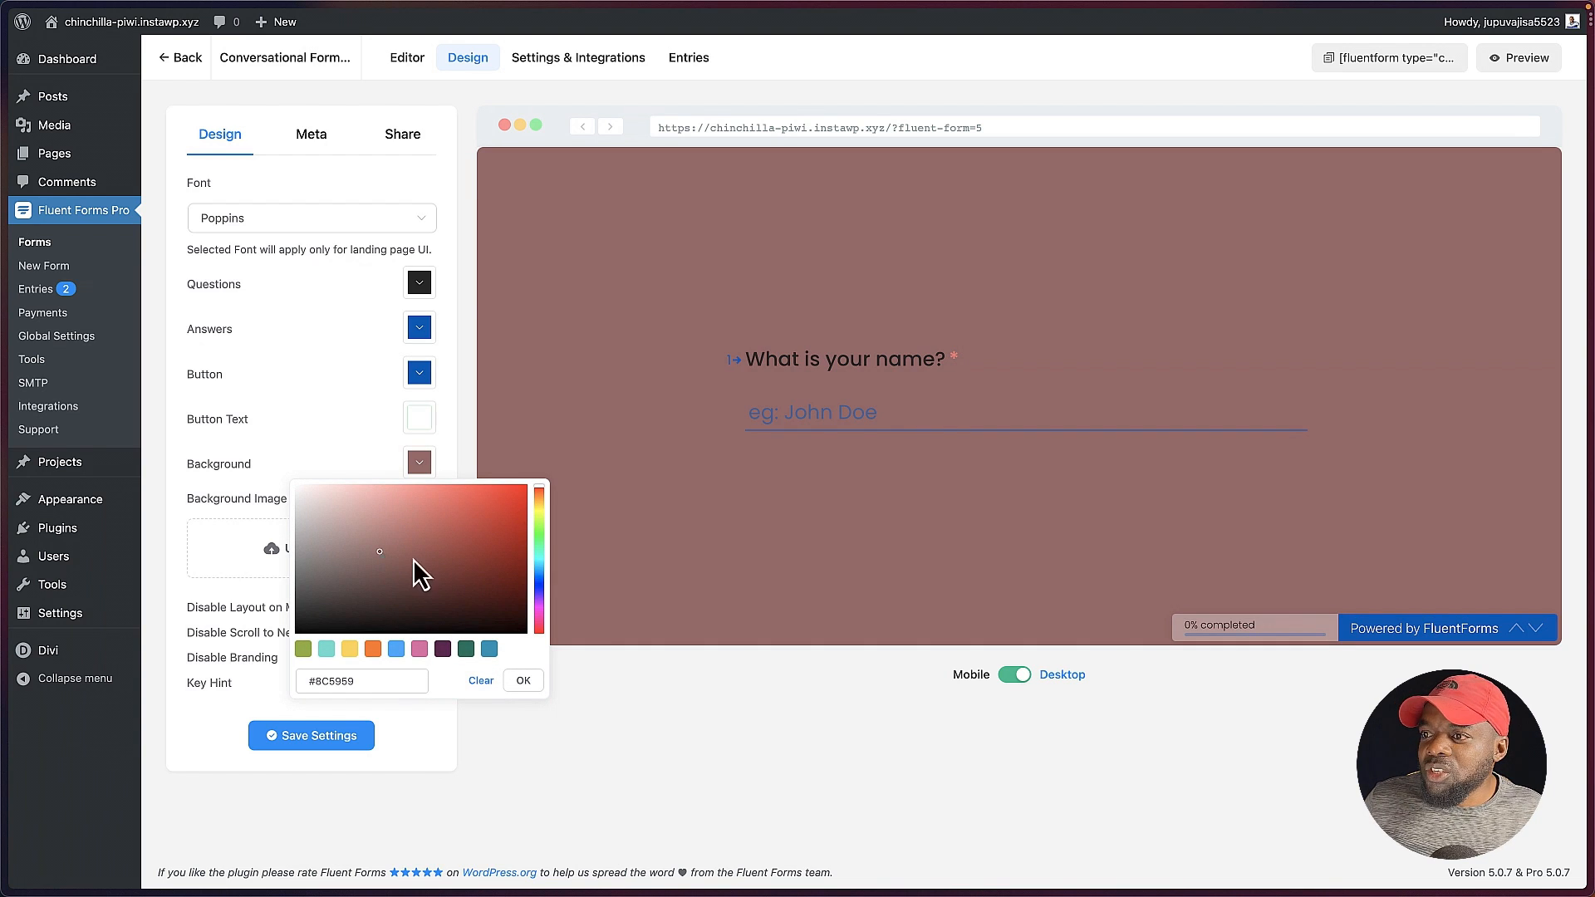
{"action": "left_click_drag", "start_coordinate": [412, 560], "coordinate": [338, 495]}
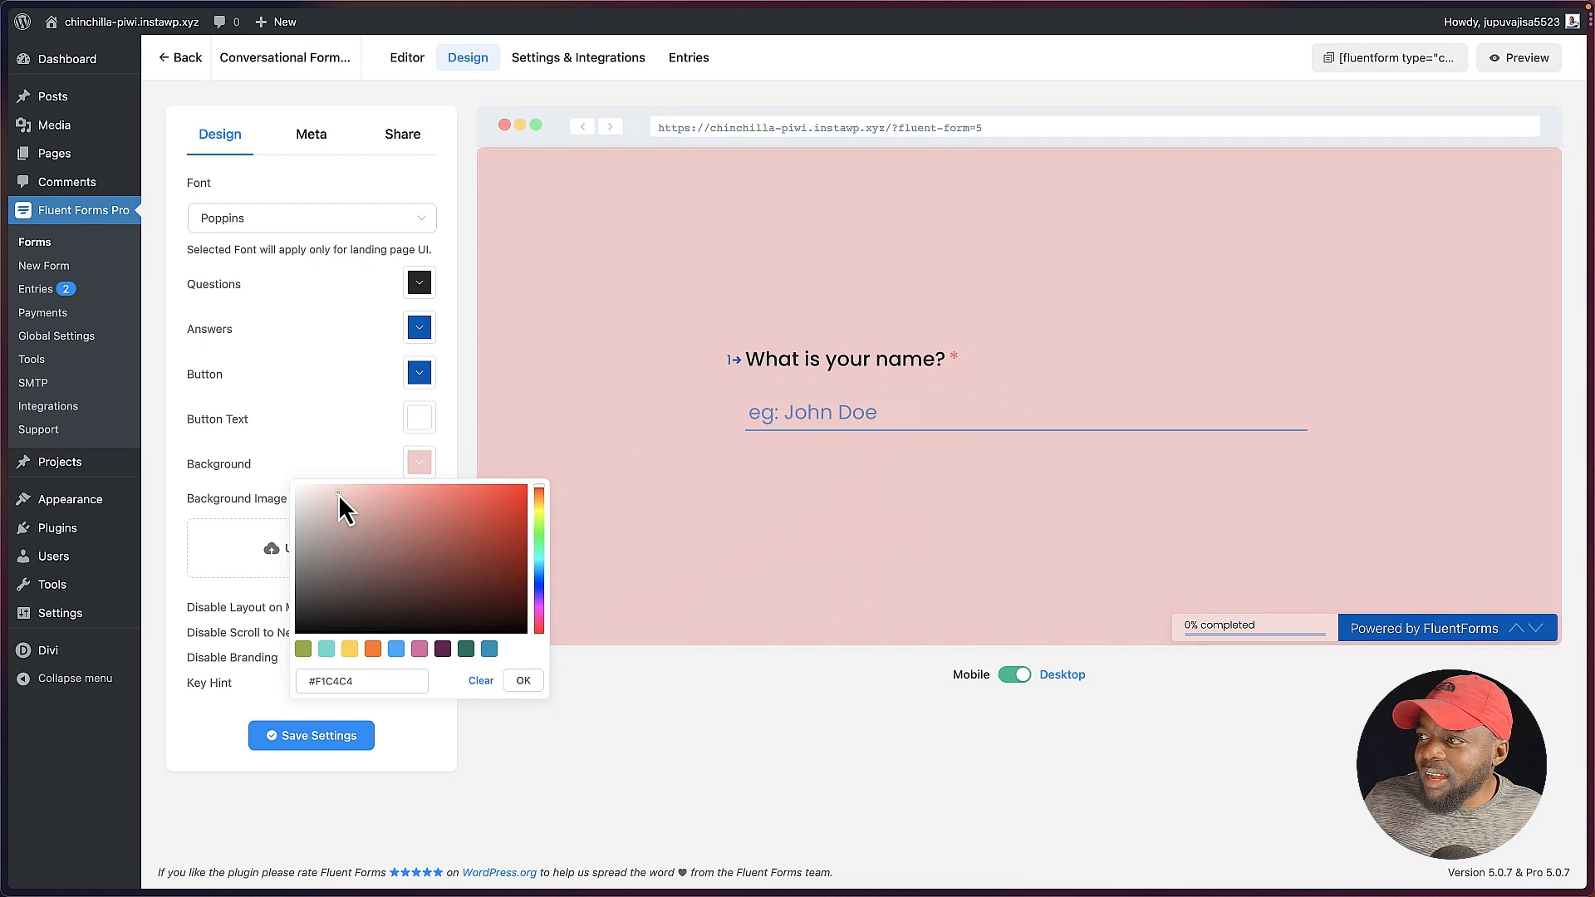
{"action": "left_click", "coordinate": [396, 649]}
{"action": "mouse_move", "coordinate": [343, 506]}
{"action": "left_mouse_down"}
{"action": "mouse_move", "coordinate": [332, 487]}
{"action": "mouse_move", "coordinate": [370, 493]}
{"action": "left_mouse_up"}
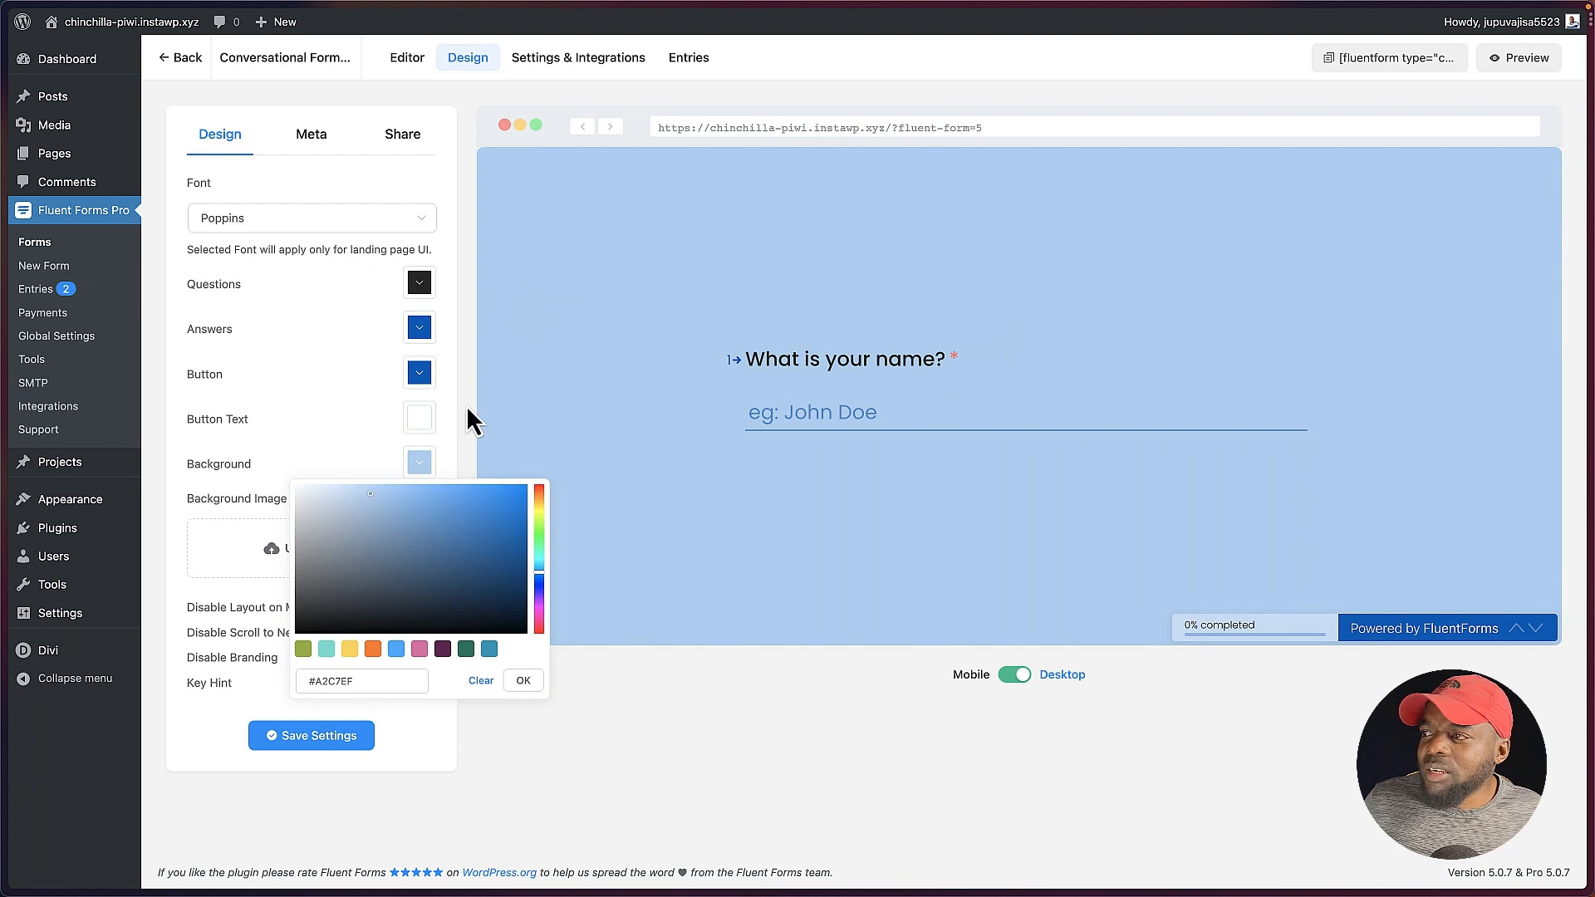
{"action": "left_click", "coordinate": [524, 681]}
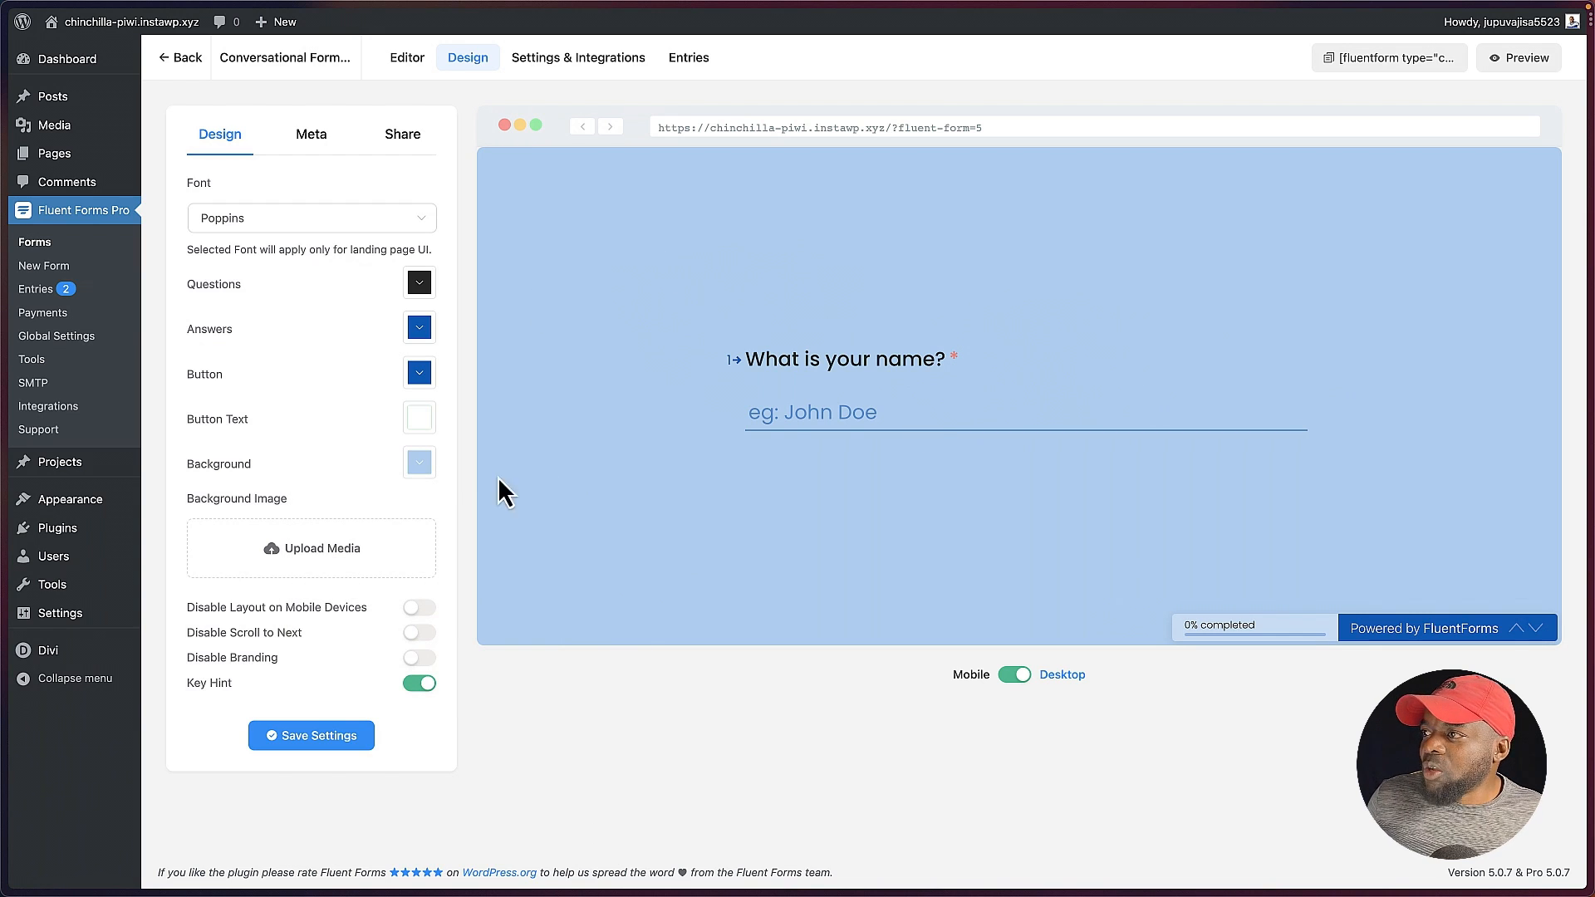
{"action": "left_click_drag", "start_coordinate": [994, 128], "coordinate": [669, 123]}
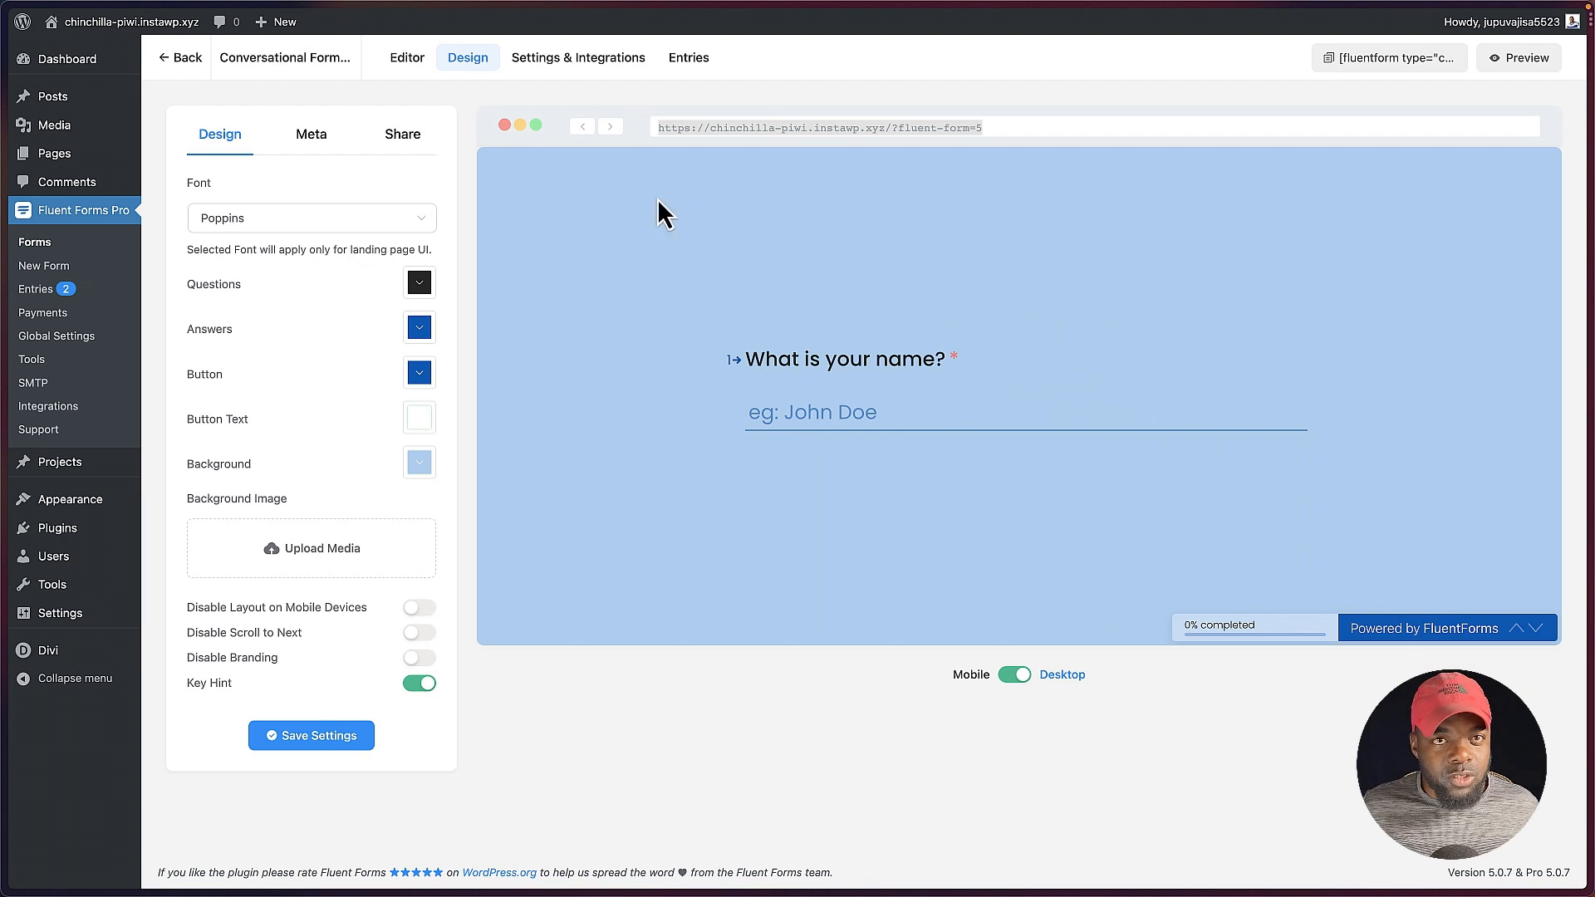
{"action": "right_click", "coordinate": [766, 120]}
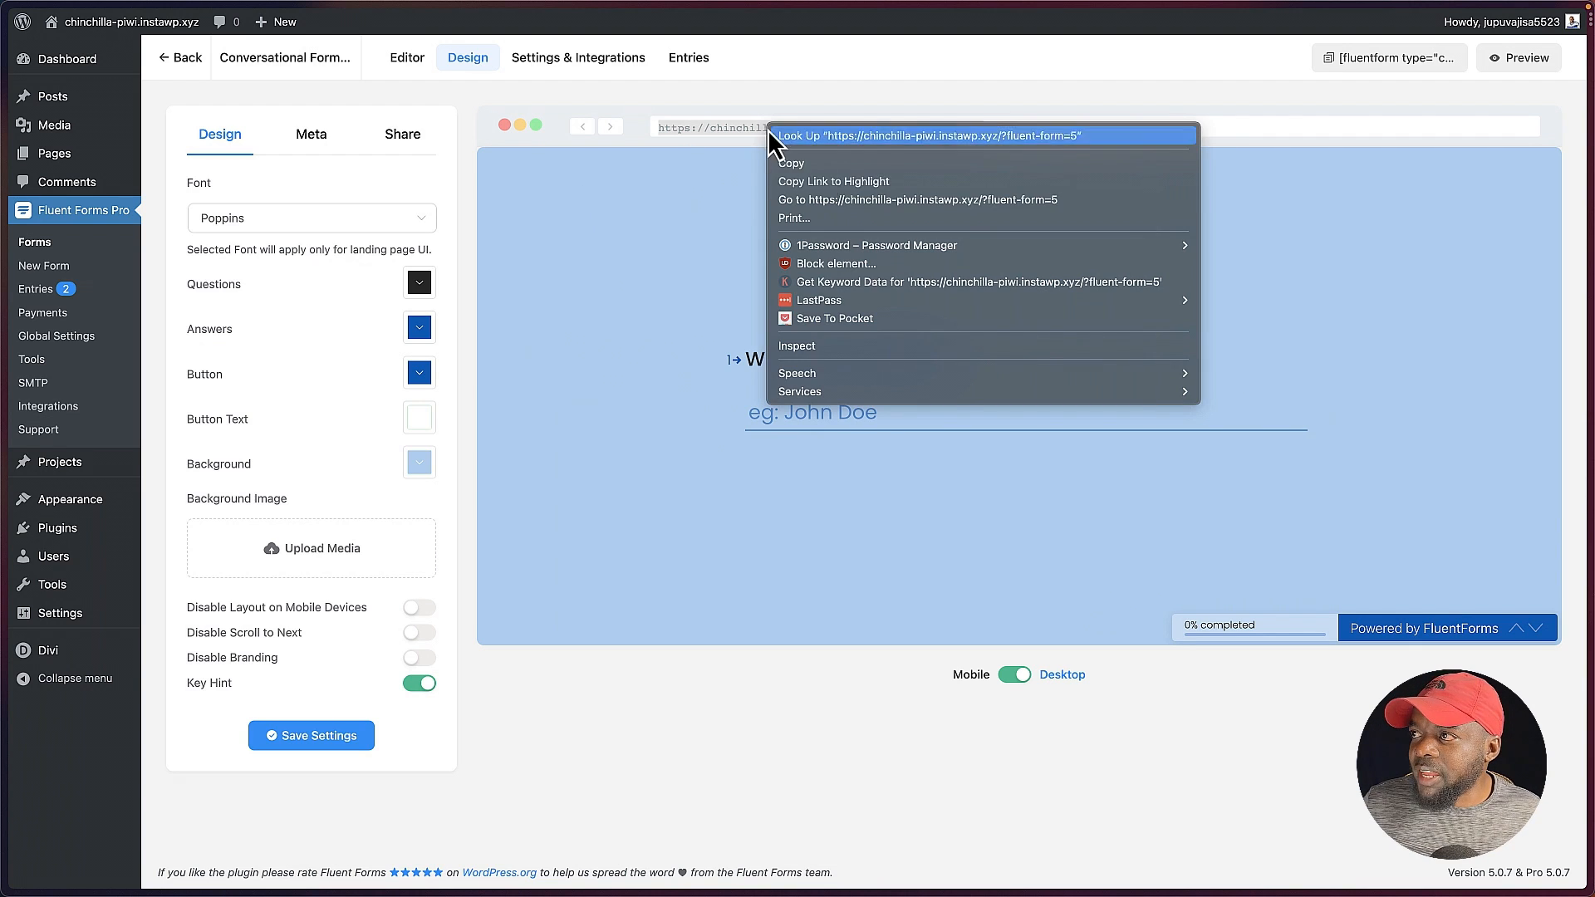
{"action": "left_click", "coordinate": [849, 163]}
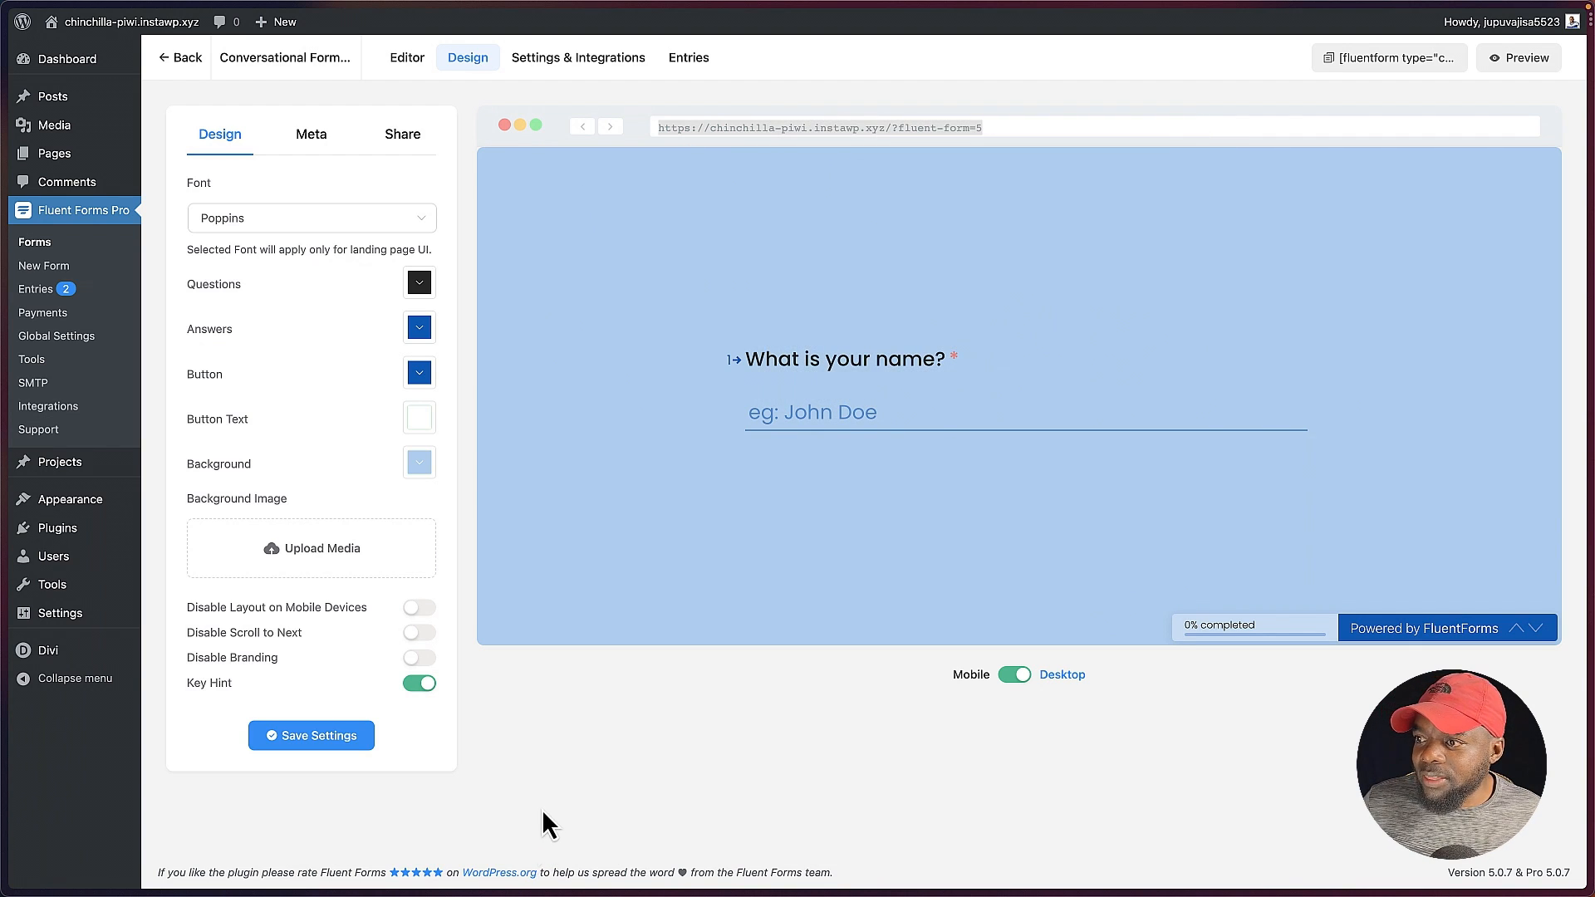
{"action": "mouse_move", "coordinate": [4, 183]}
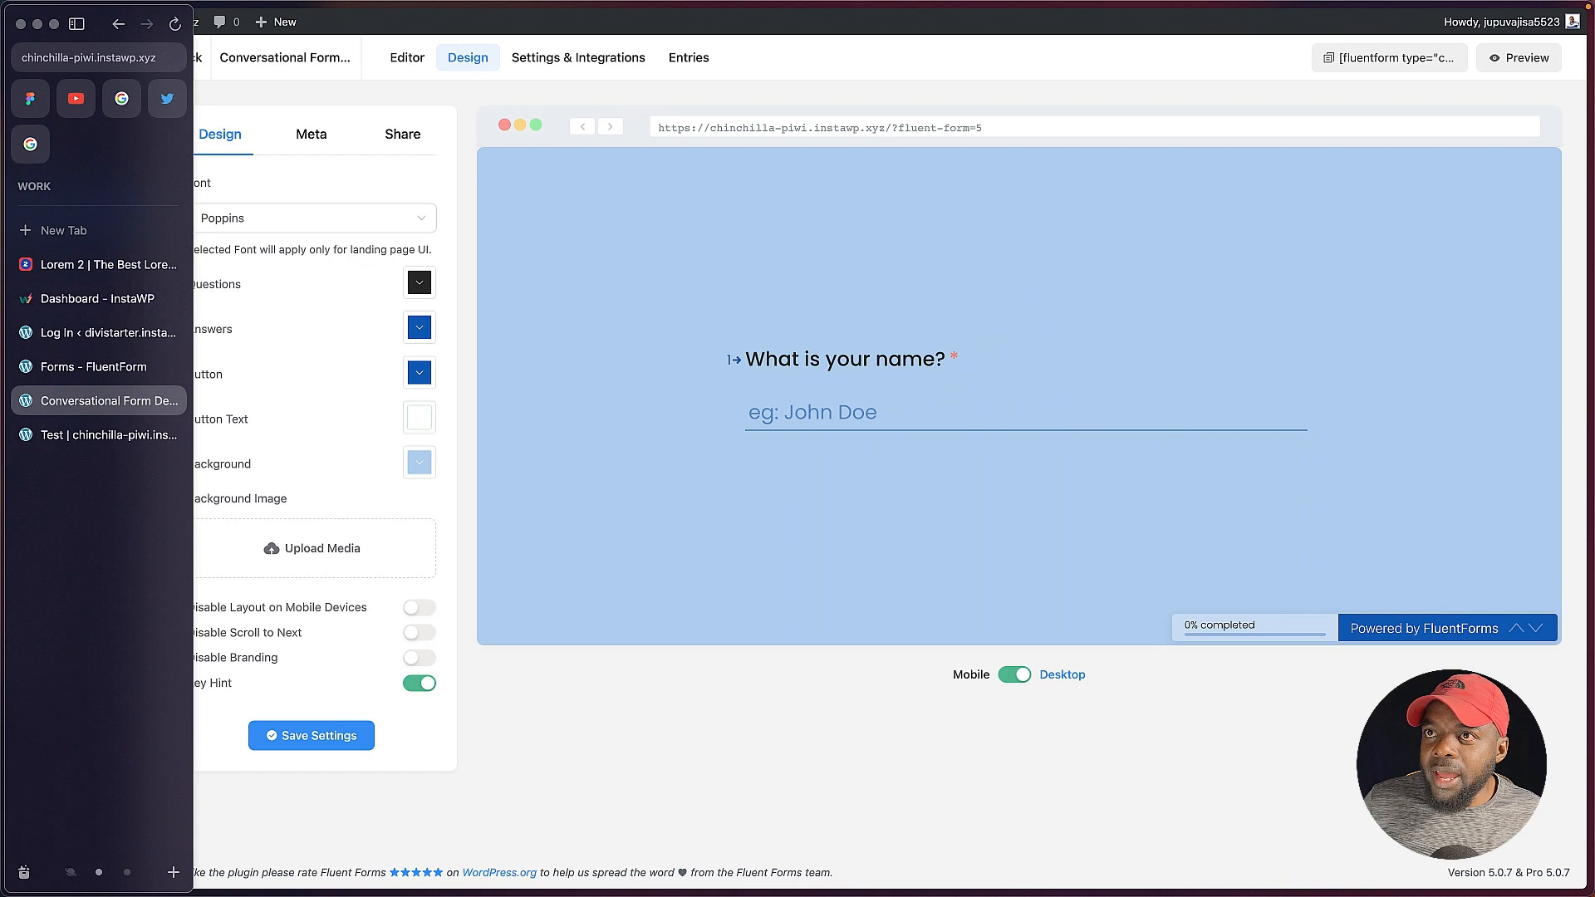
{"action": "left_click", "coordinate": [91, 231]}
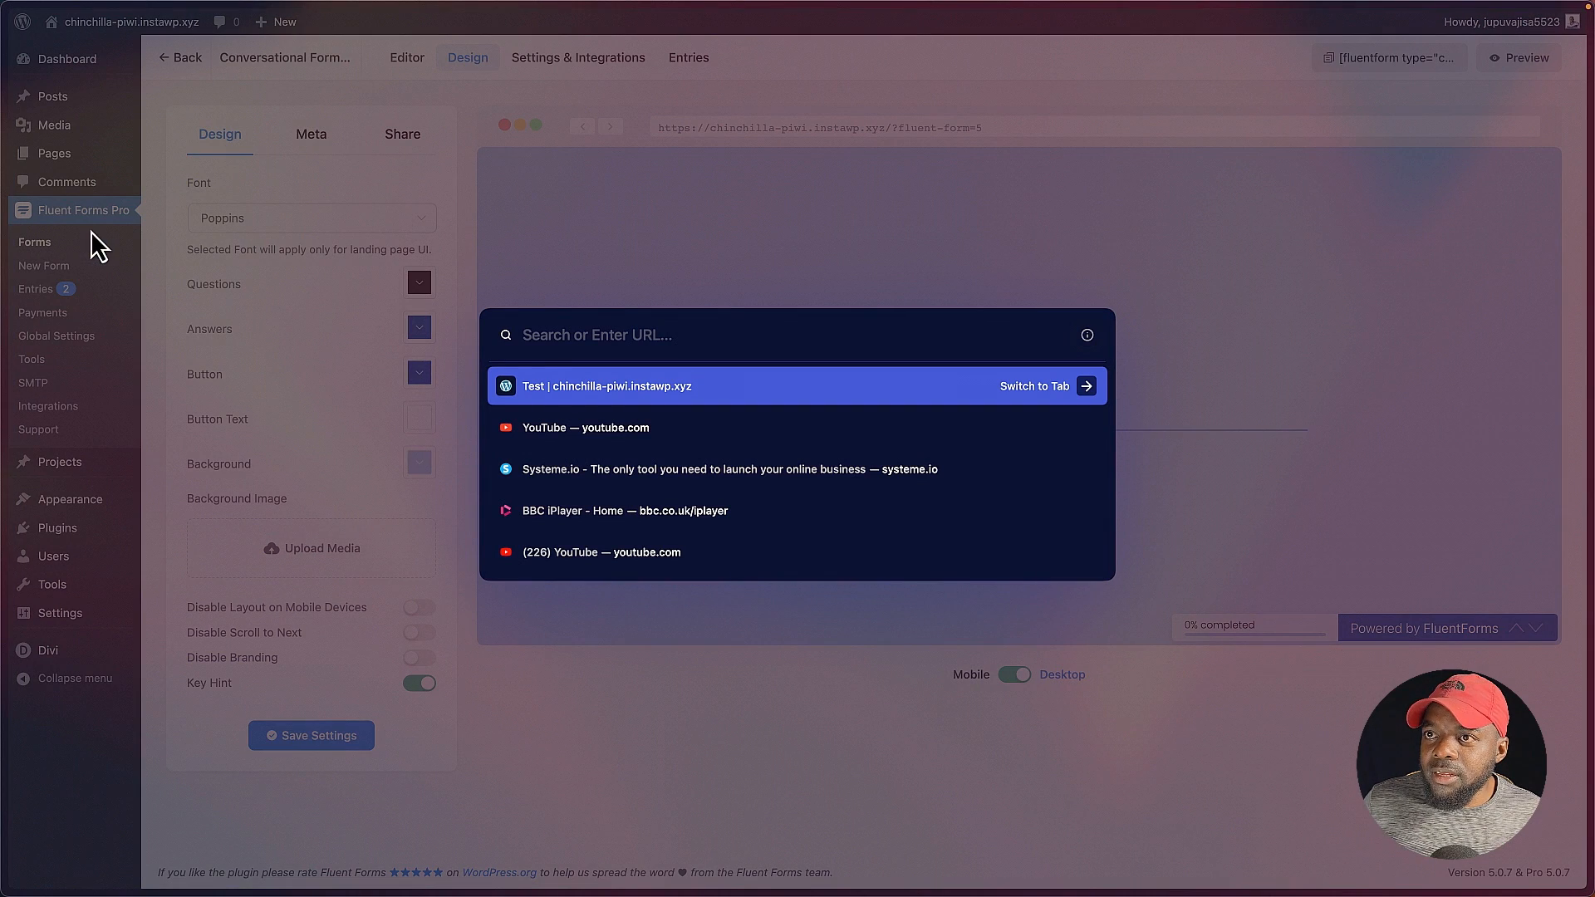
{"action": "key", "text": "super+v"}
{"action": "left_click", "coordinate": [660, 371]}
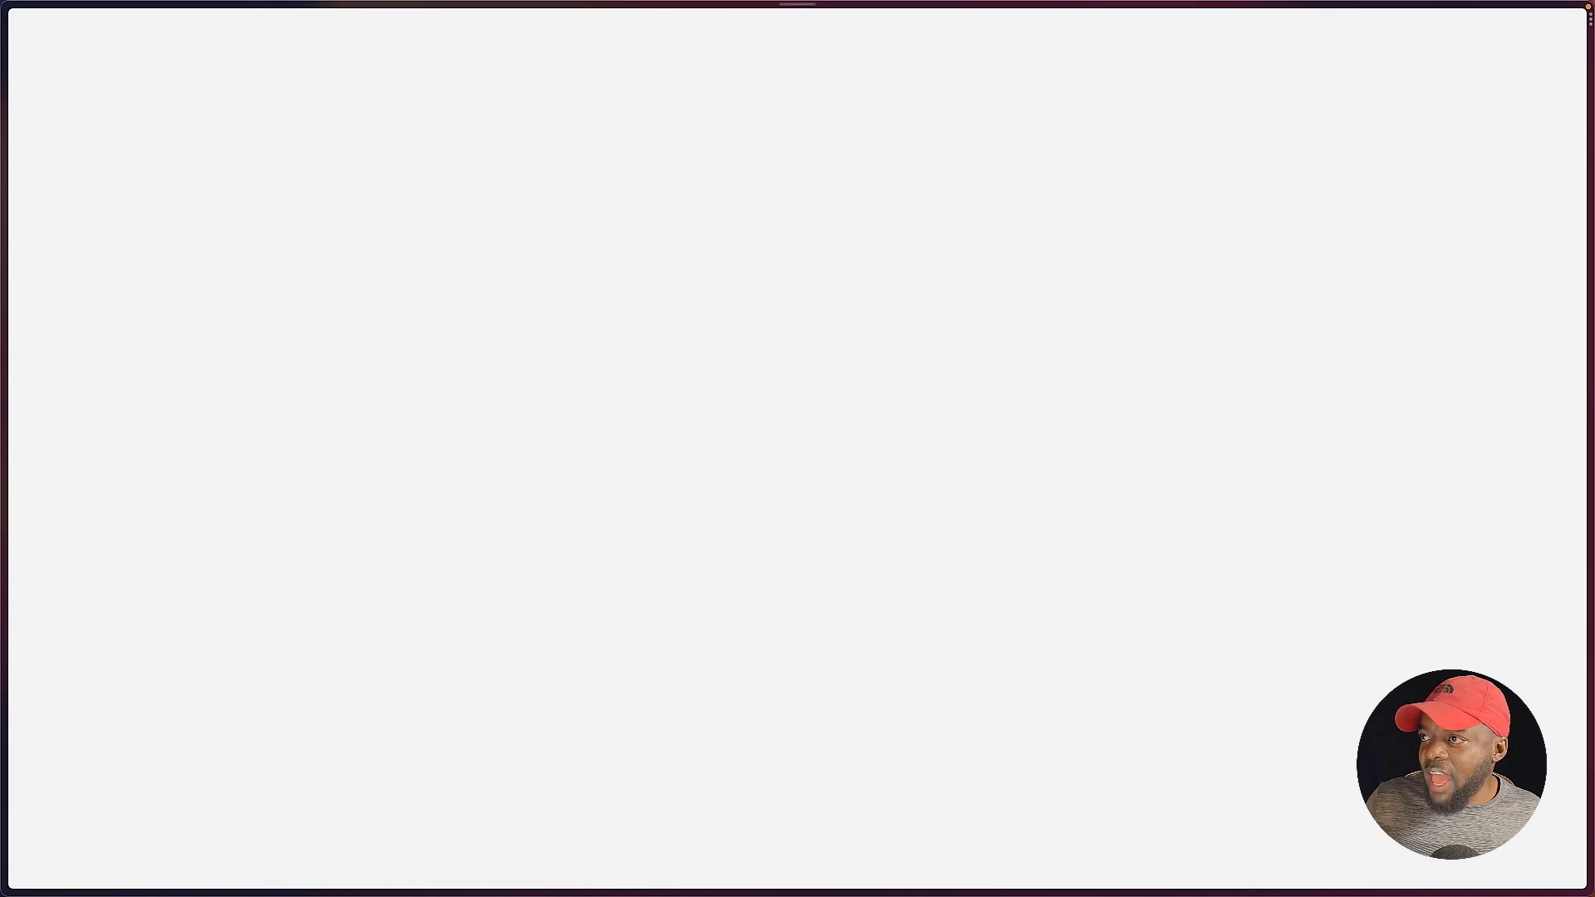